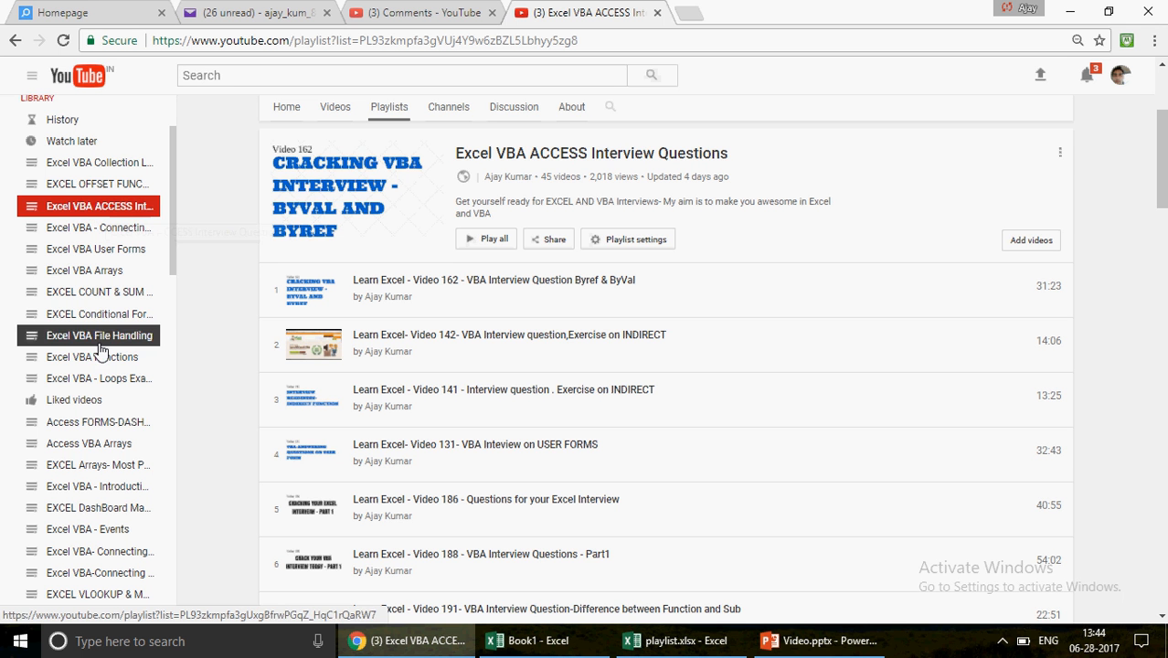
# Step: Switch to the playlist.xlsx workbook in Excel and review the Excel, VBA and Access topic lists on Sheet2
pyautogui.click(672, 643)
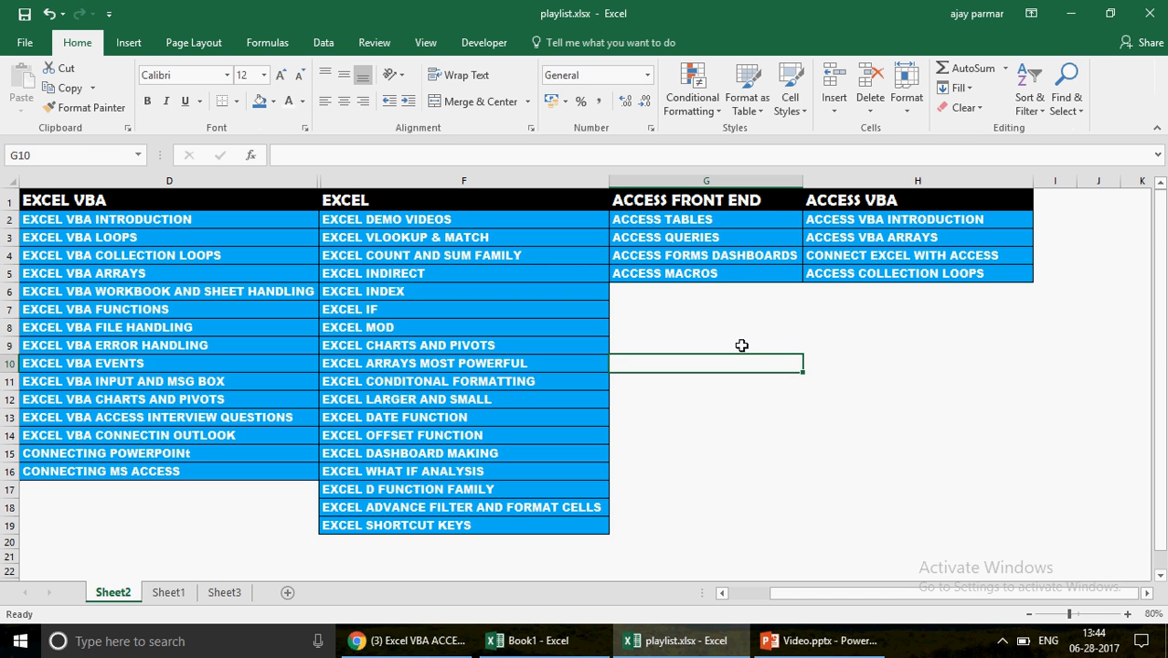
pyautogui.click(723, 323)
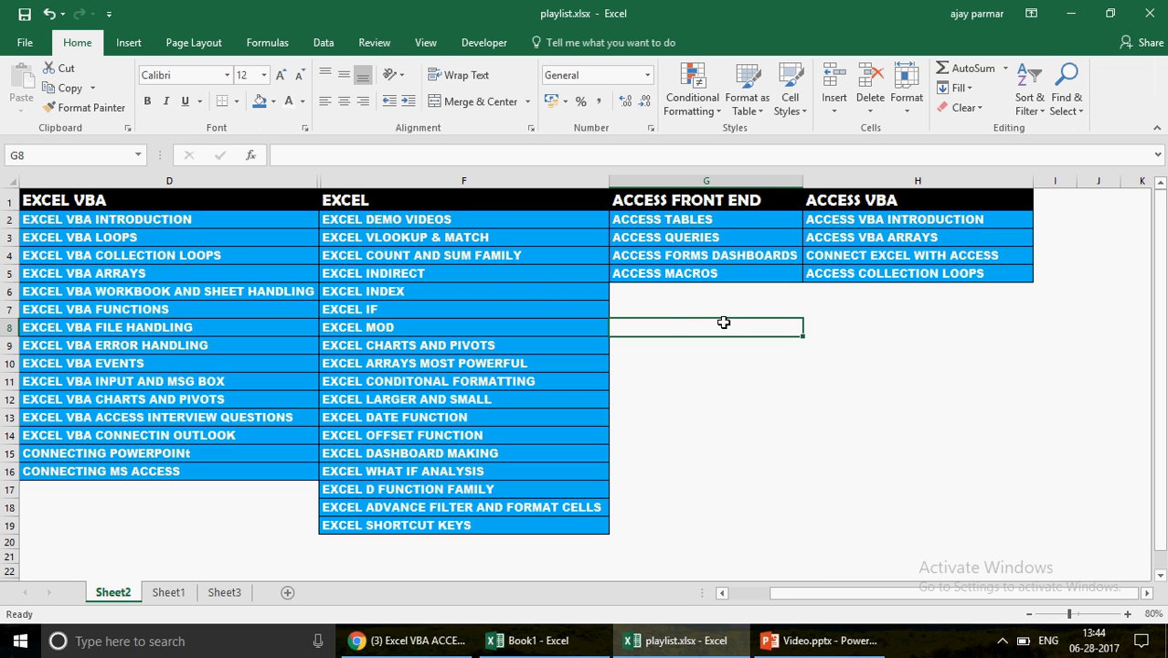
pyautogui.click(187, 194)
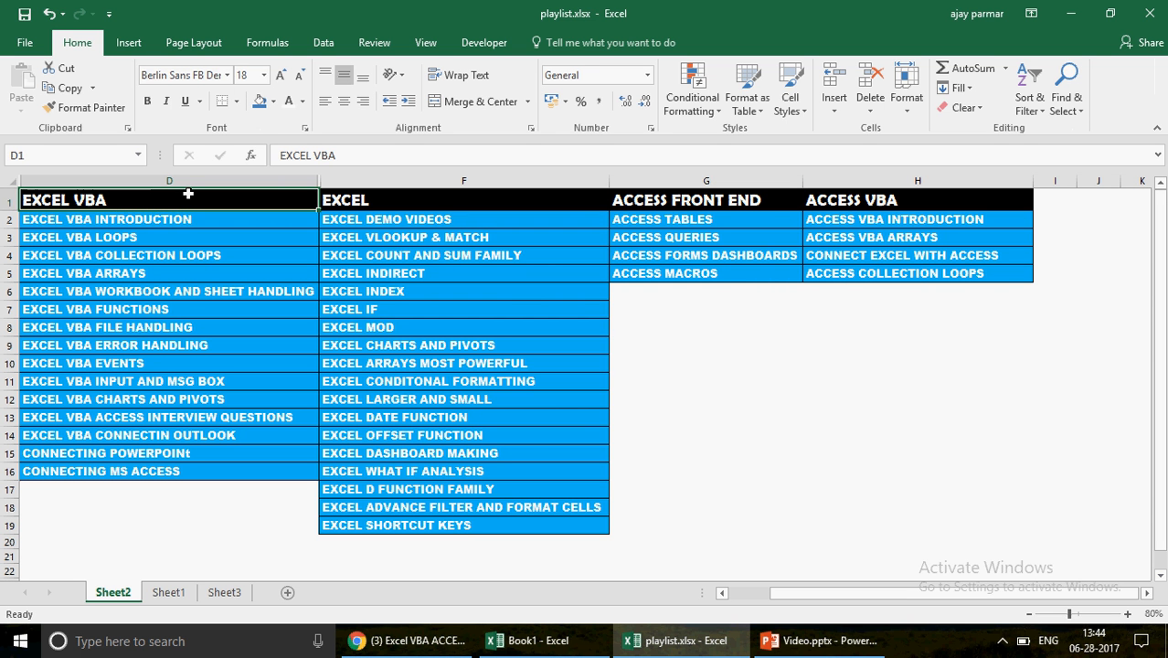
pyautogui.click(419, 436)
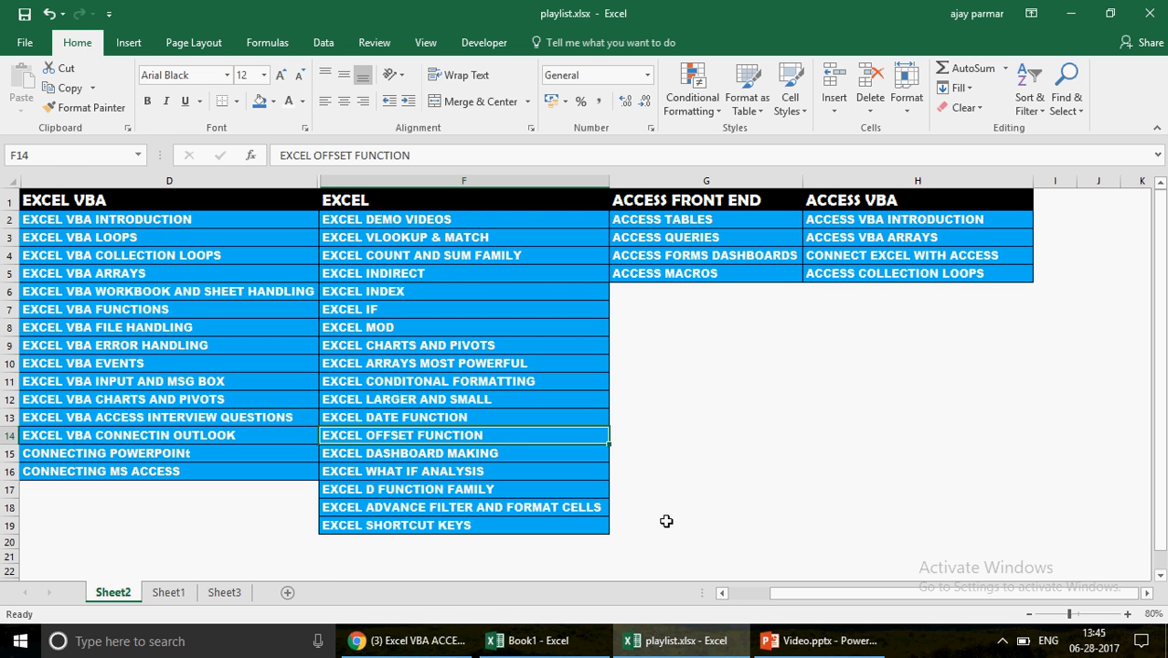
# Step: Switch to Chrome and read the viewer comments on the YouTube comments page
pyautogui.click(442, 643)
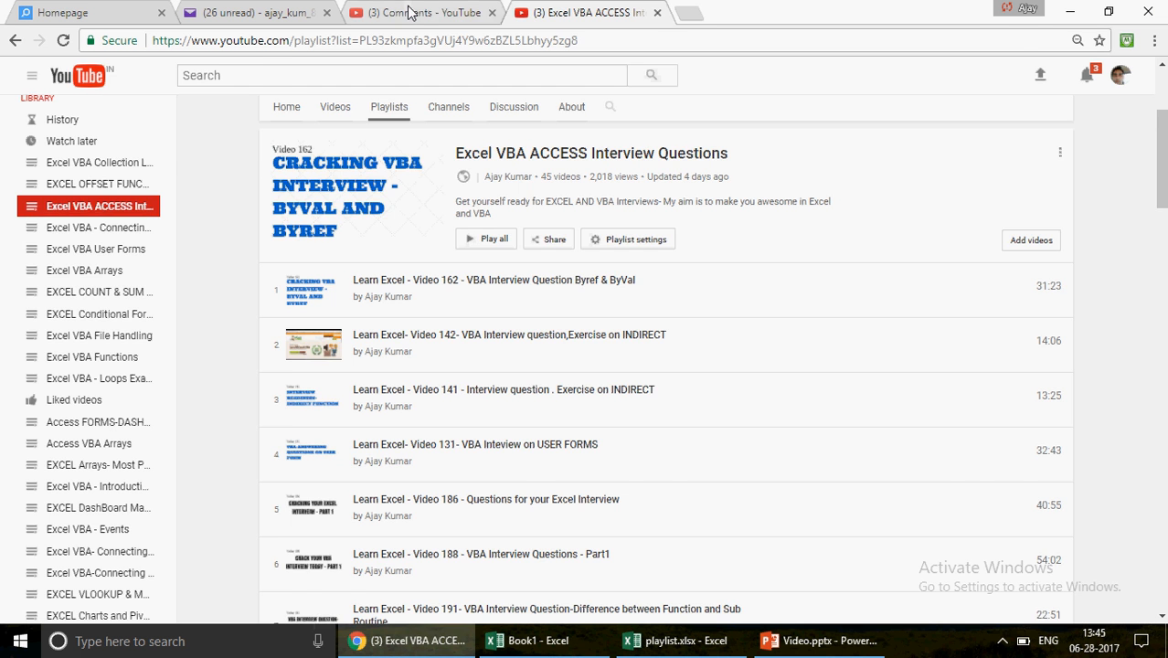
pyautogui.click(410, 13)
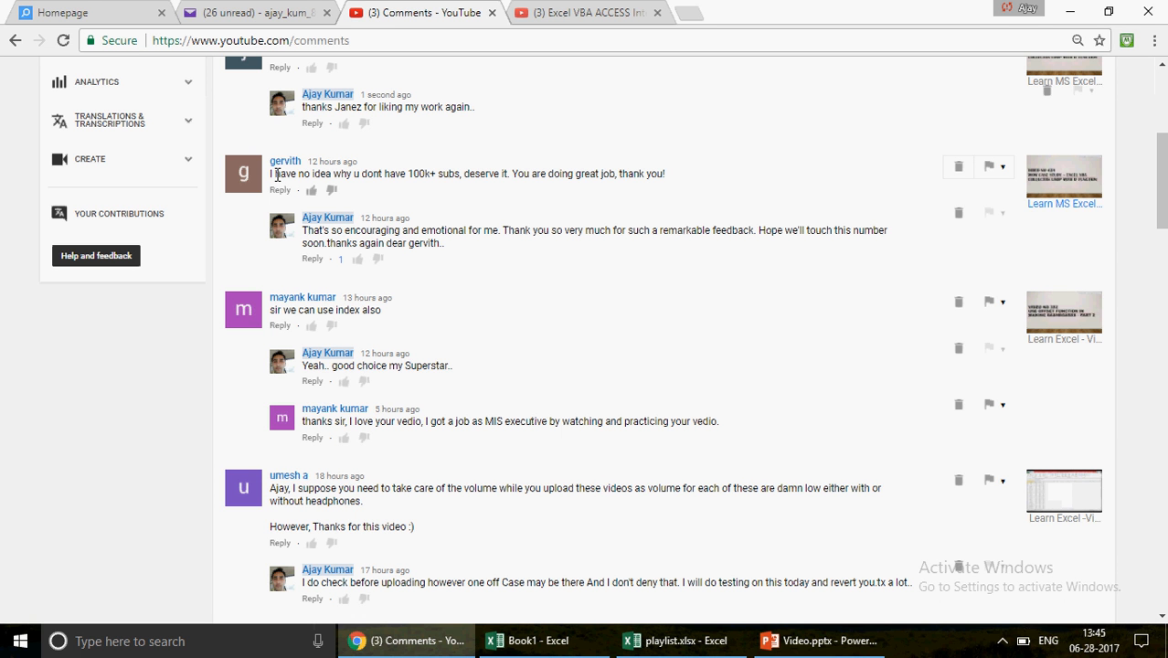
pyautogui.click(307, 173)
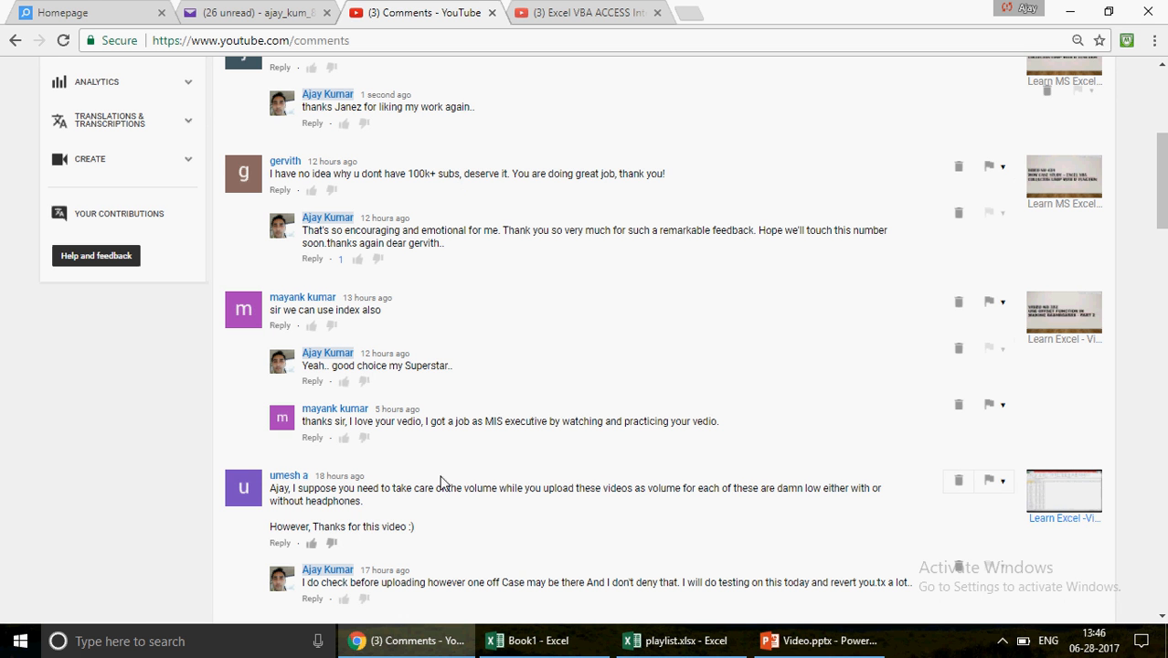
pyautogui.click(357, 413)
pyautogui.click(408, 647)
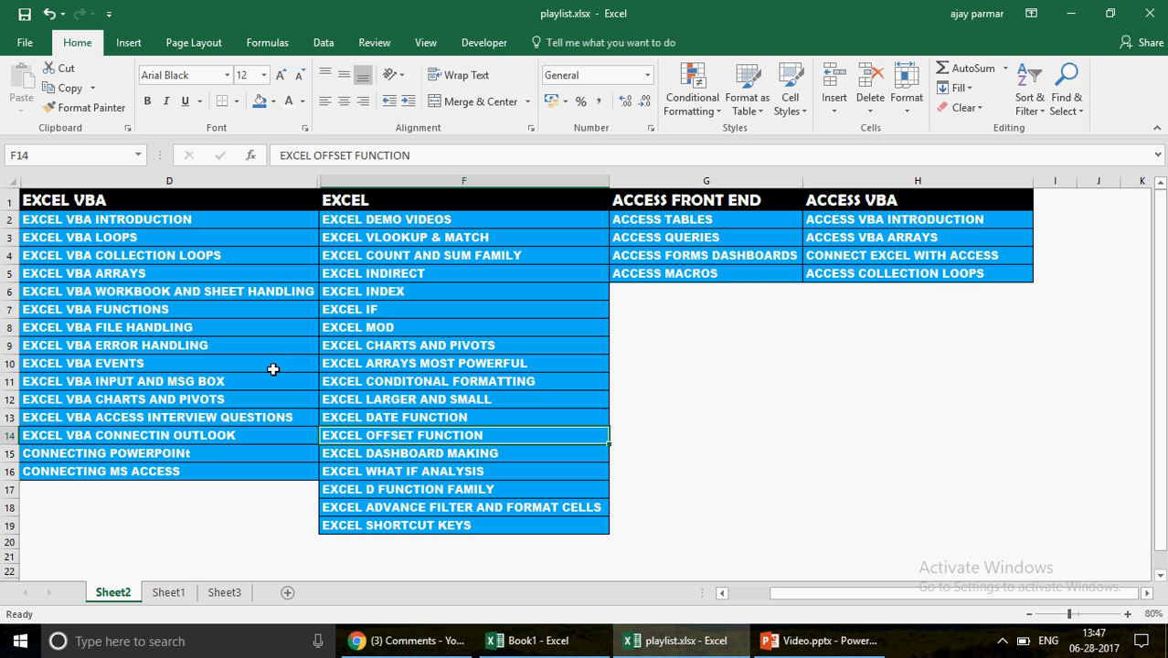
# Step: Switch to Yahoo Mail in Chrome and read the Query Sheet email with its EG SHEET.xlsx attachment preview
pyautogui.click(437, 649)
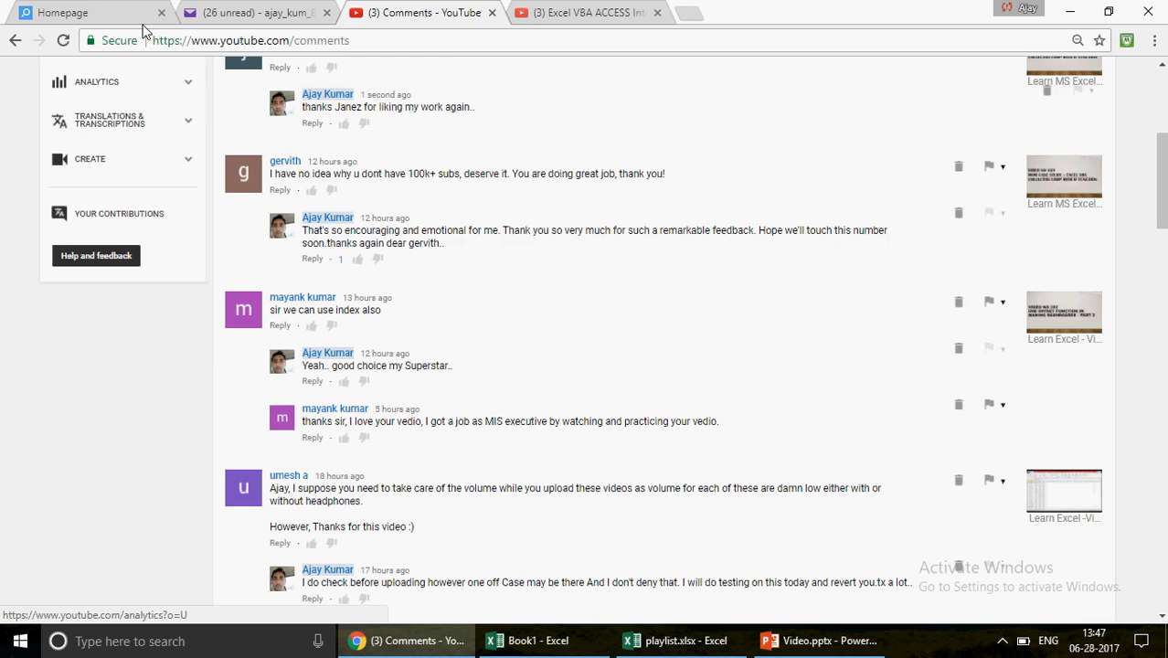
pyautogui.click(254, 14)
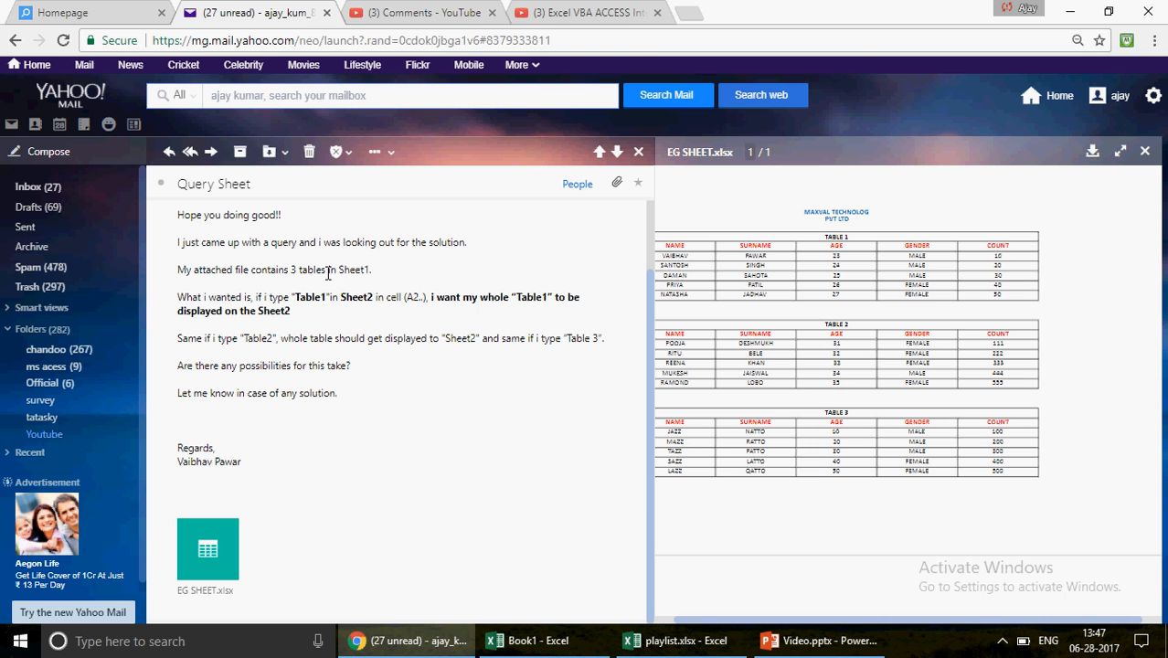
pyautogui.moveTo(703, 287)
# Step: Switch to the Book1 workbook in Excel and compare the first table on Sheet1 with the emailed example tables
pyautogui.click(539, 641)
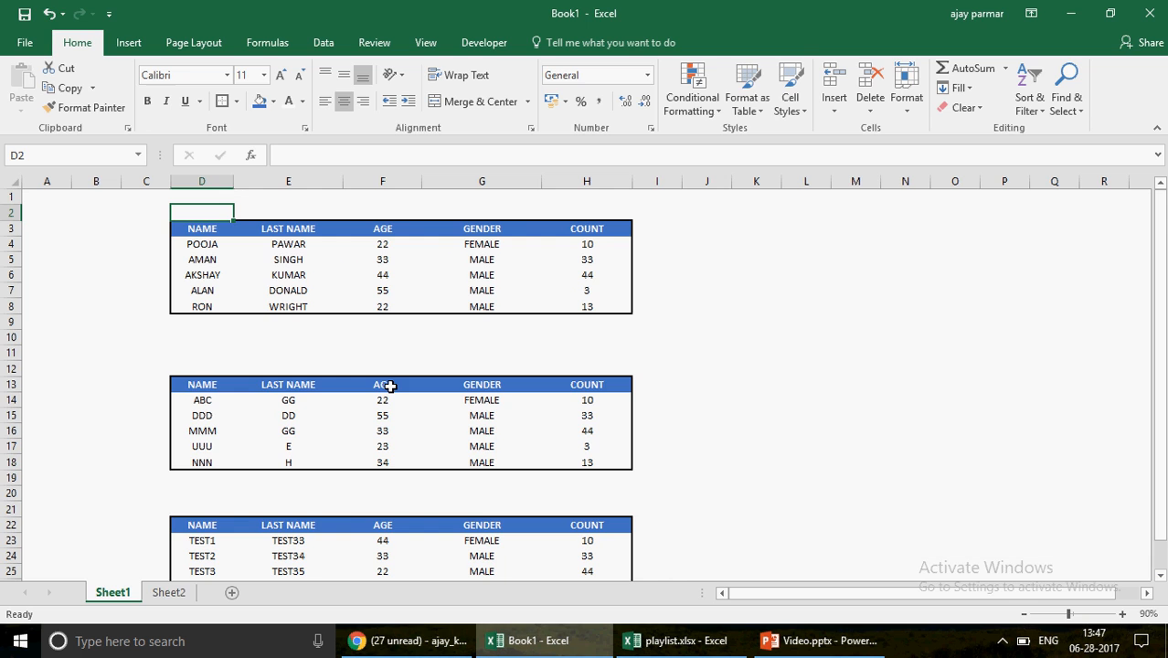
pyautogui.click(1023, 614)
pyautogui.click(181, 222)
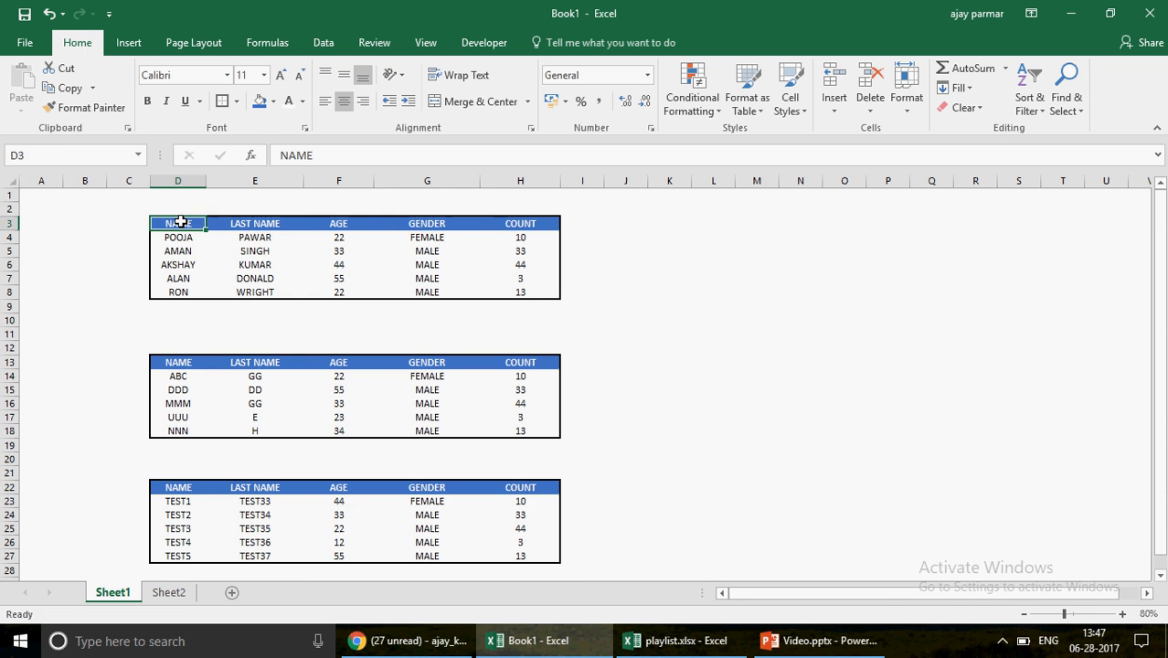
pyautogui.moveTo(181, 222); pyautogui.dragTo(543, 289)
pyautogui.hotkey('alt', 'Tab')
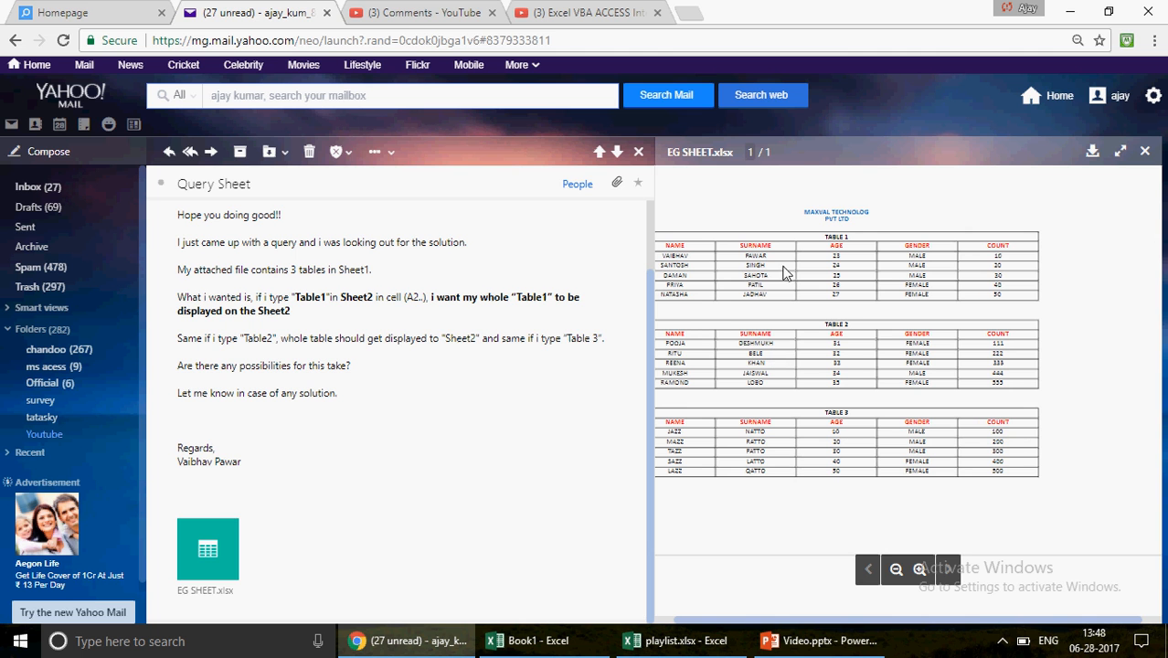
pyautogui.hotkey('alt', 'Tab')
# Step: Label the three tables on Sheet1 by entering TABLE1 in D2, TABLE2 in D12 and TABLE3 in D21
pyautogui.click(176, 209)
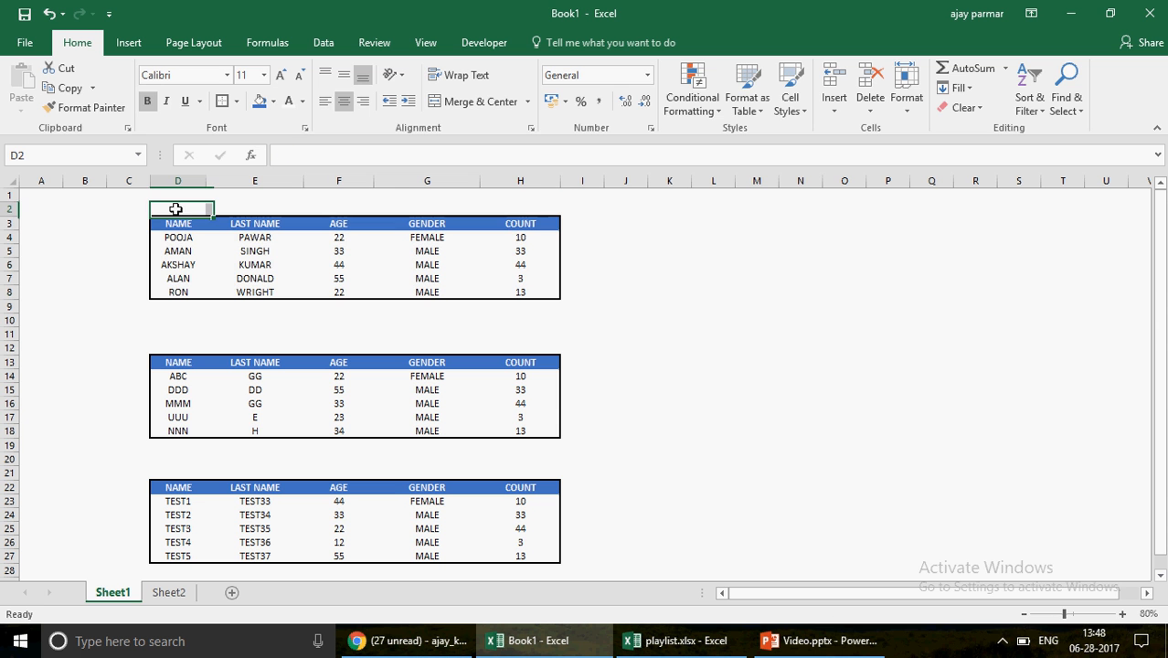
pyautogui.write('TABLE1')
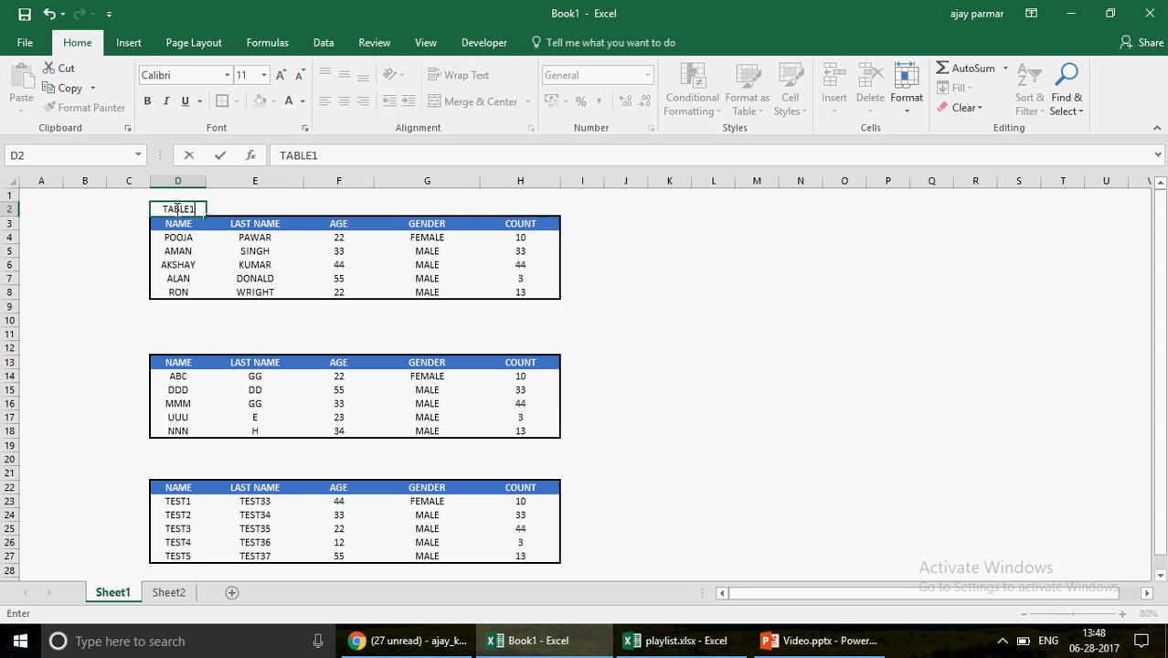
pyautogui.click(179, 346)
pyautogui.write('TA')
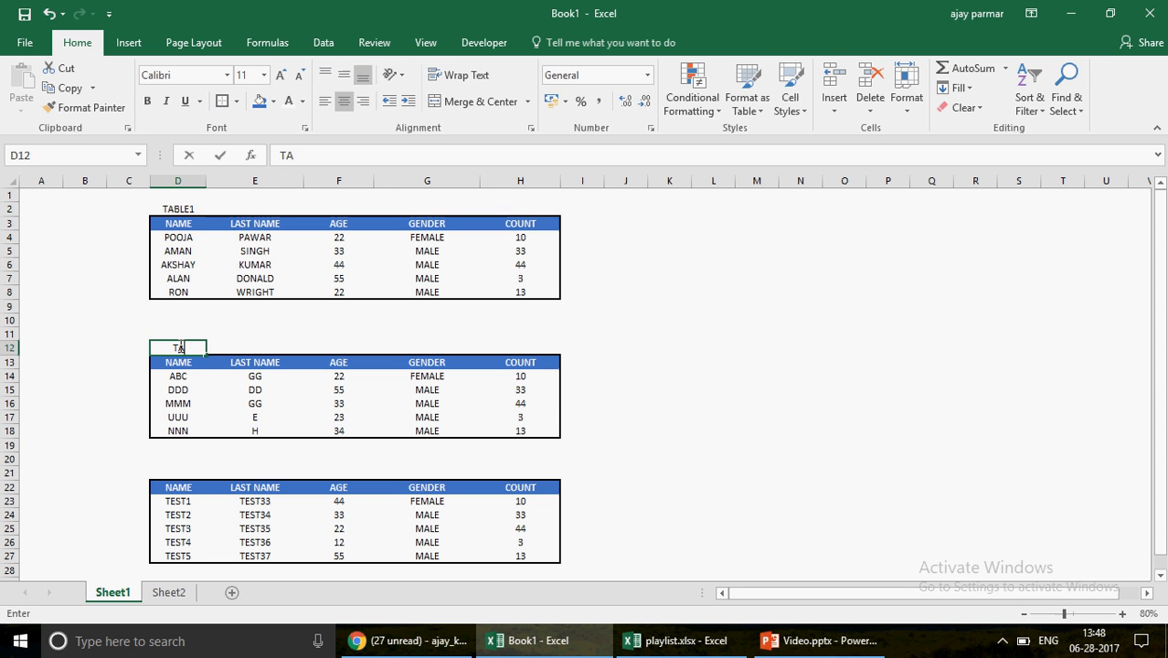
pyautogui.write('BLE2')
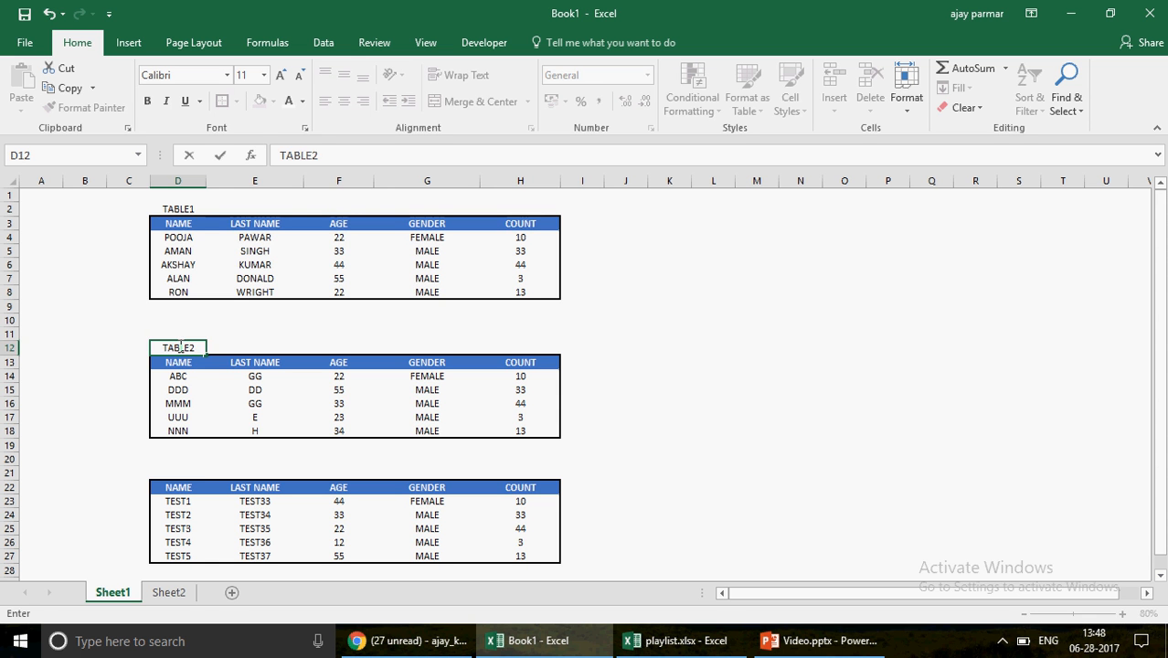
pyautogui.click(178, 472)
pyautogui.write('TABLE')
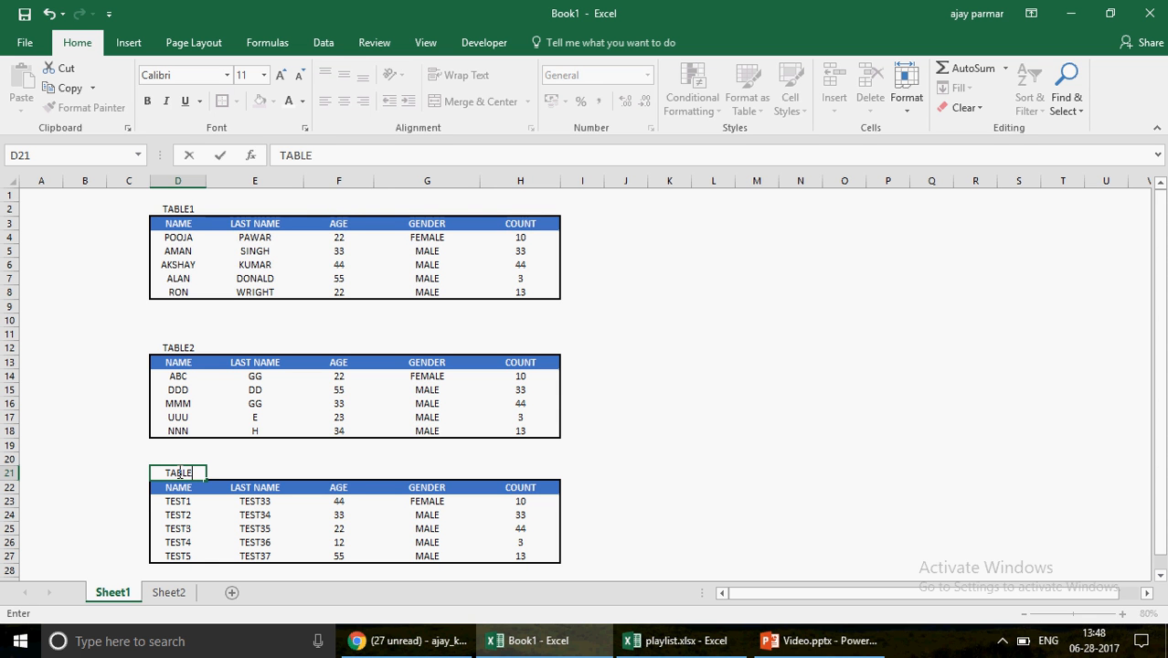
pyautogui.write('3')
# Step: Merge and center the TABLE1, TABLE2 and TABLE3 titles across columns D to H above their tables, as in the emailed sheet
pyautogui.hotkey('alt', 'Tab')
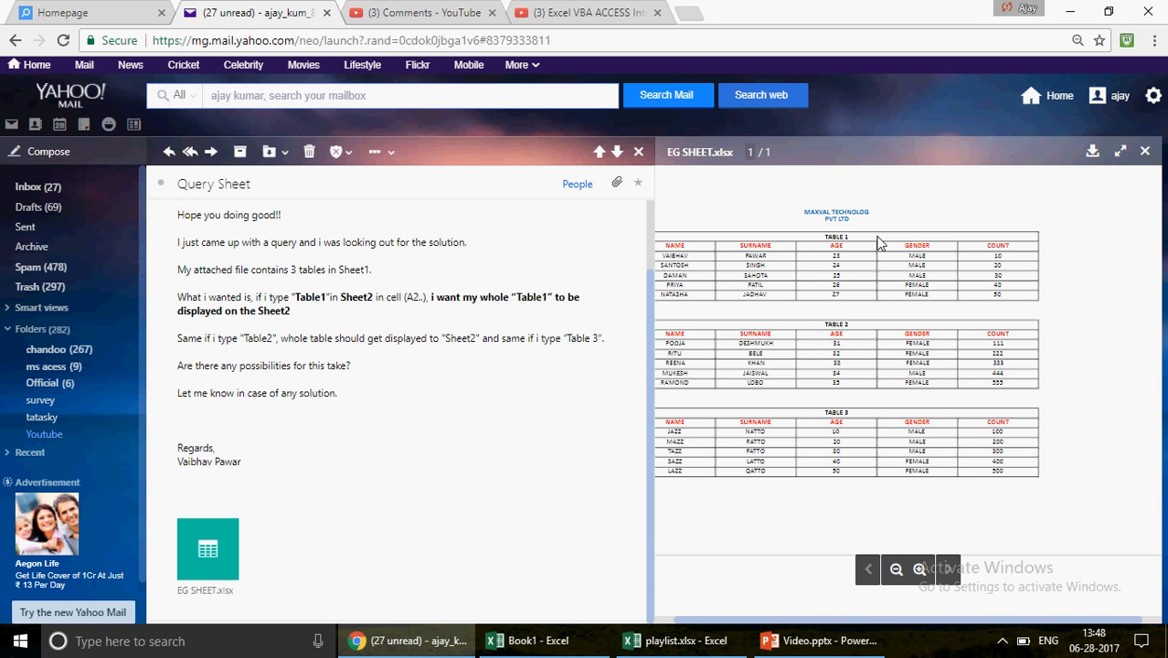
pyautogui.hotkey('alt', 'Tab')
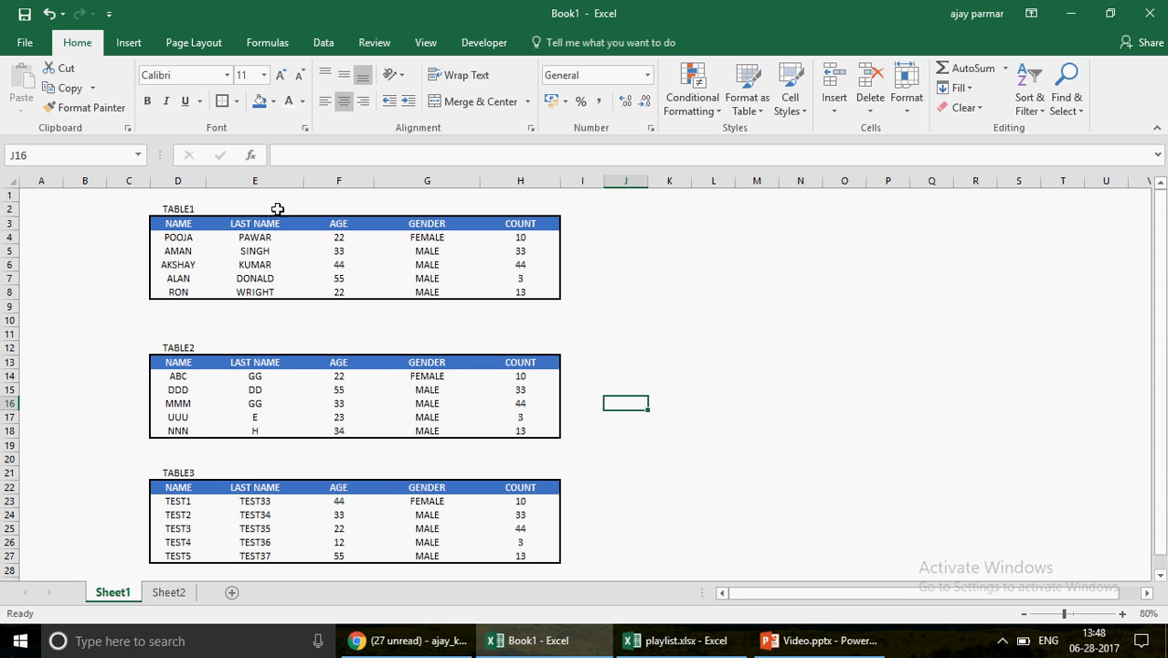
pyautogui.click(196, 209)
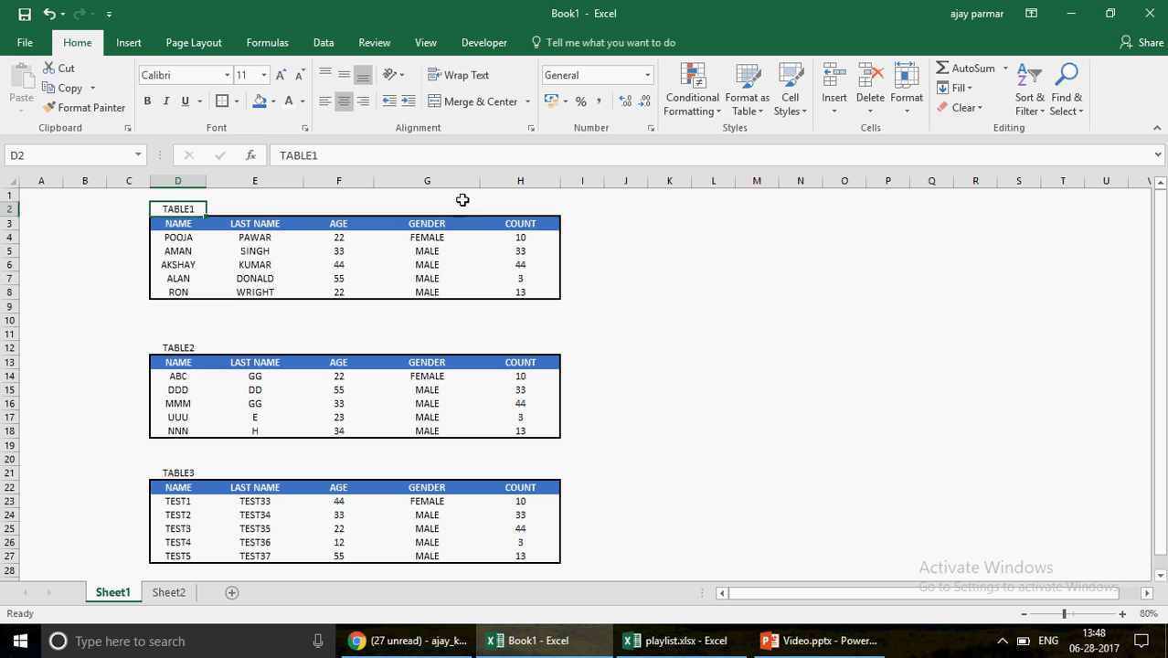
pyautogui.keyDown('shift'); pyautogui.click(519, 205); pyautogui.keyUp('shift')
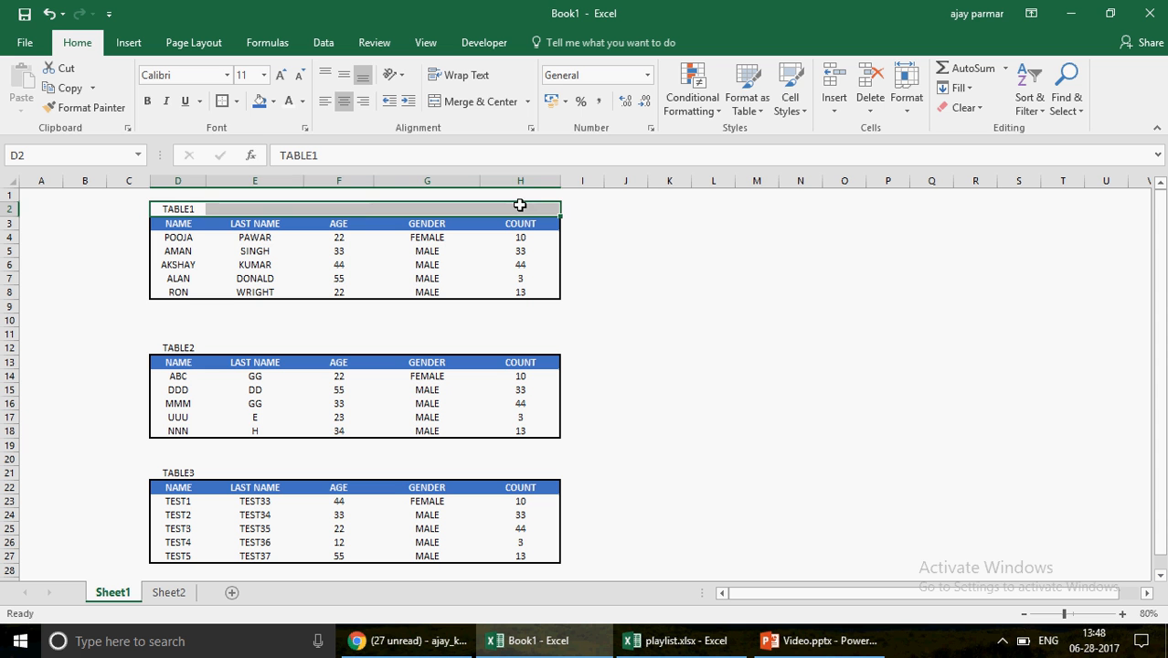
pyautogui.click(437, 103)
pyautogui.click(178, 348)
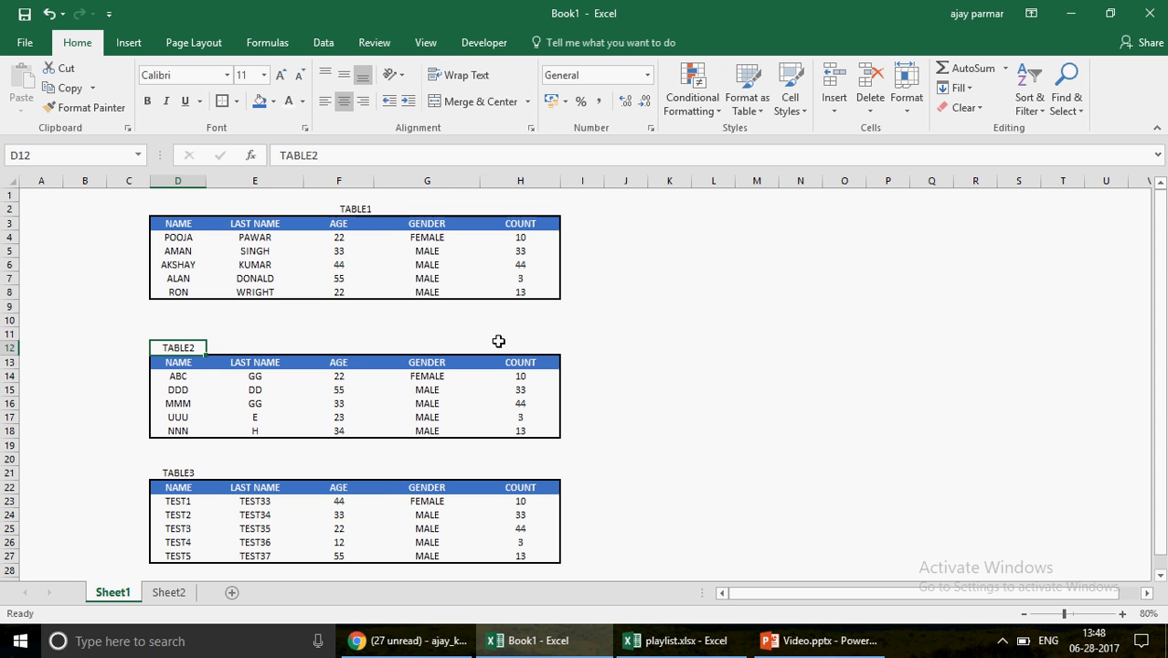
pyautogui.keyDown('shift'); pyautogui.click(499, 341); pyautogui.keyUp('shift')
pyautogui.click(437, 102)
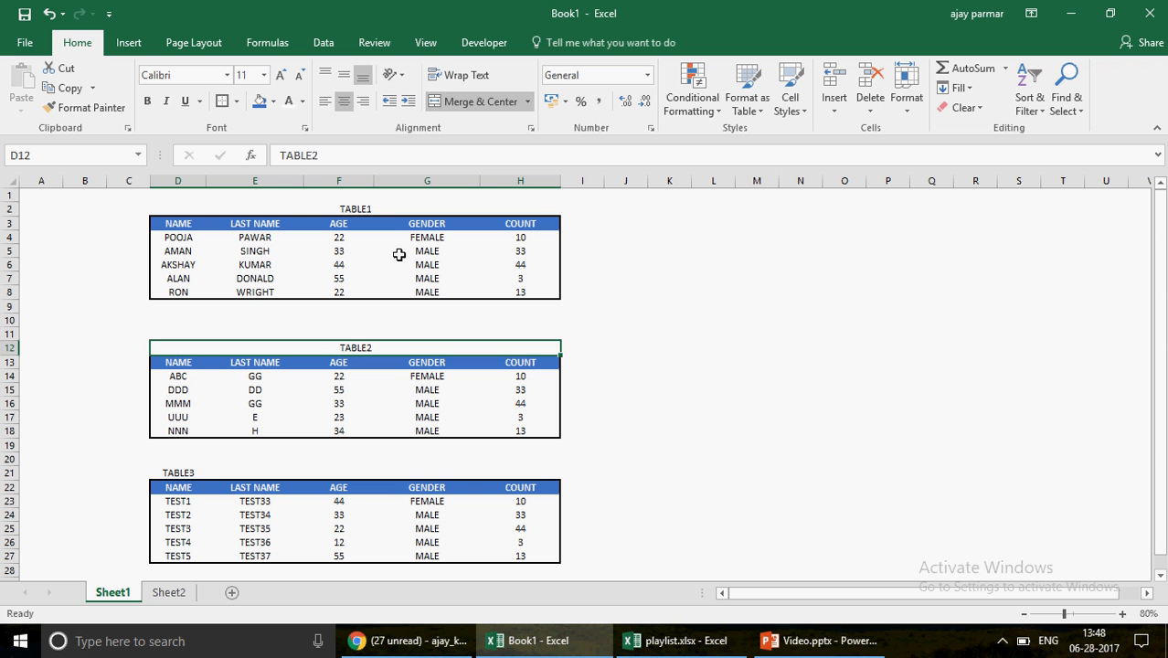
pyautogui.click(182, 471)
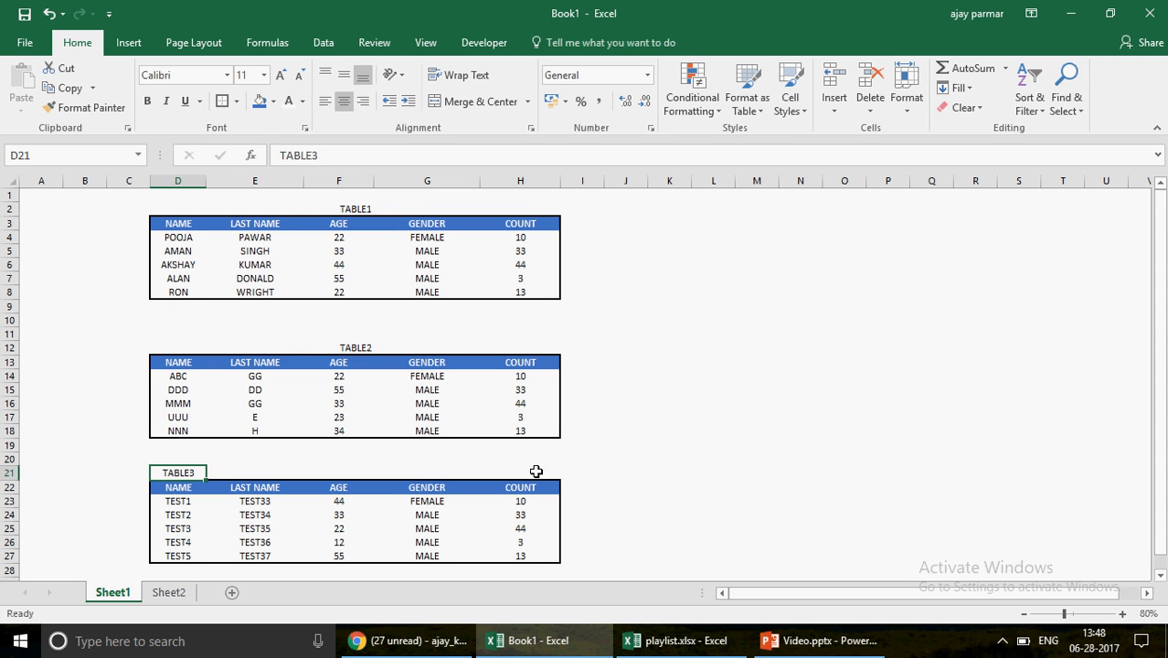
pyautogui.keyDown('shift'); pyautogui.click(535, 470); pyautogui.keyUp('shift')
pyautogui.click(467, 101)
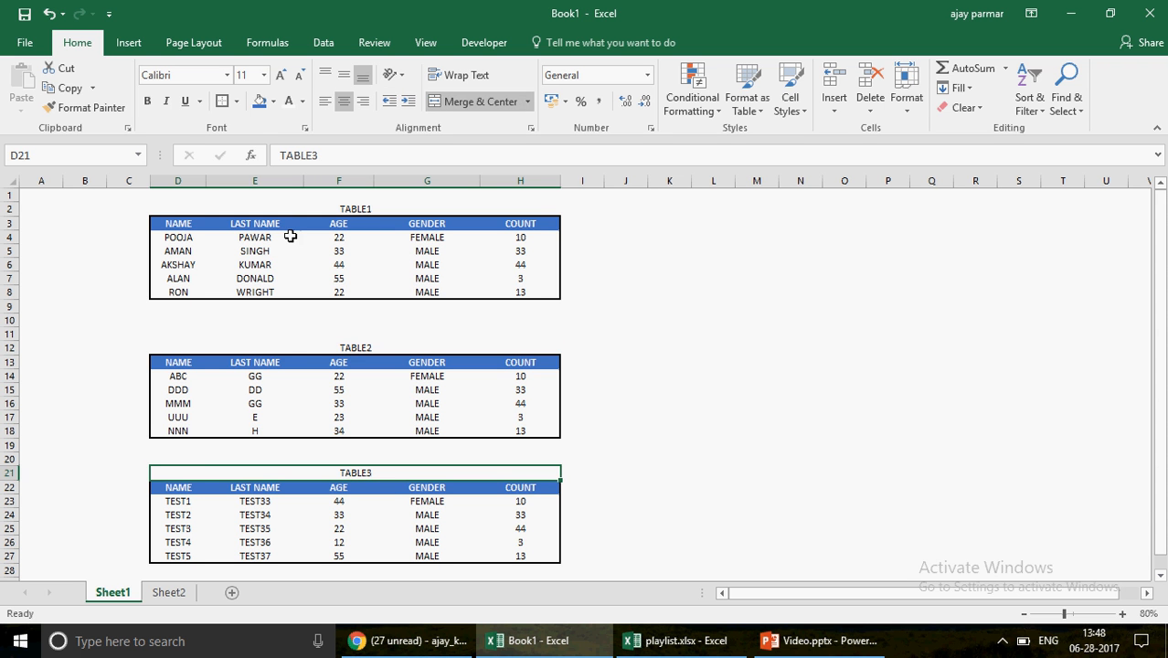
# Step: Enter the formula =D2 in C3 to repeat the first table's title beside its header row
pyautogui.click(176, 209)
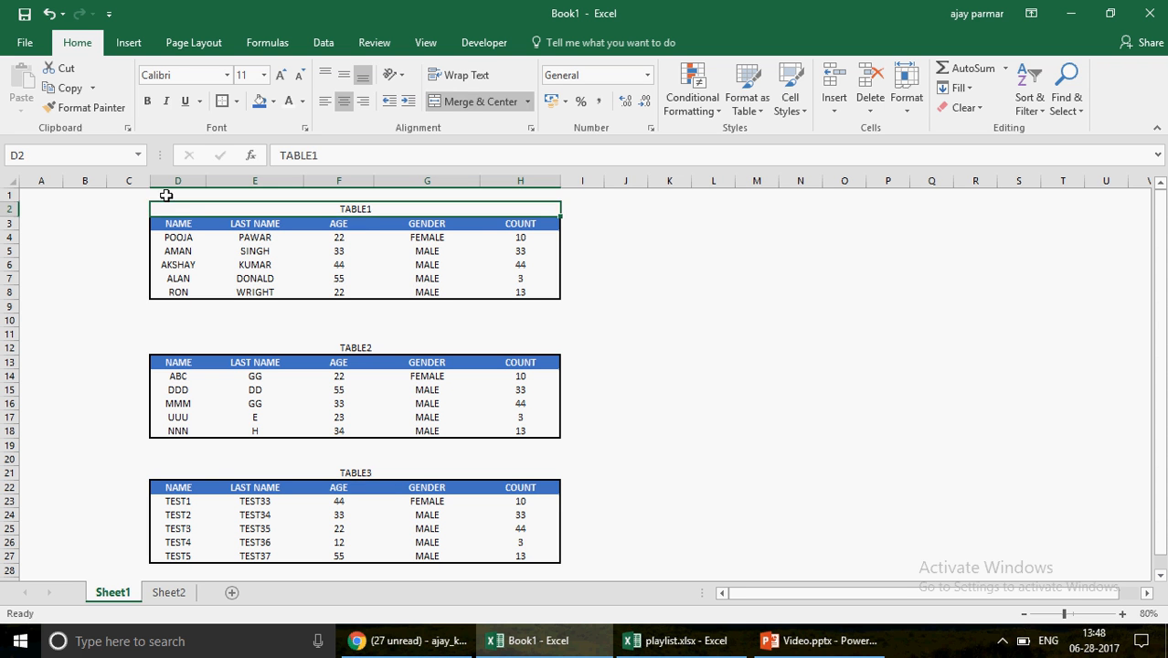
pyautogui.click(167, 195)
pyautogui.click(122, 226)
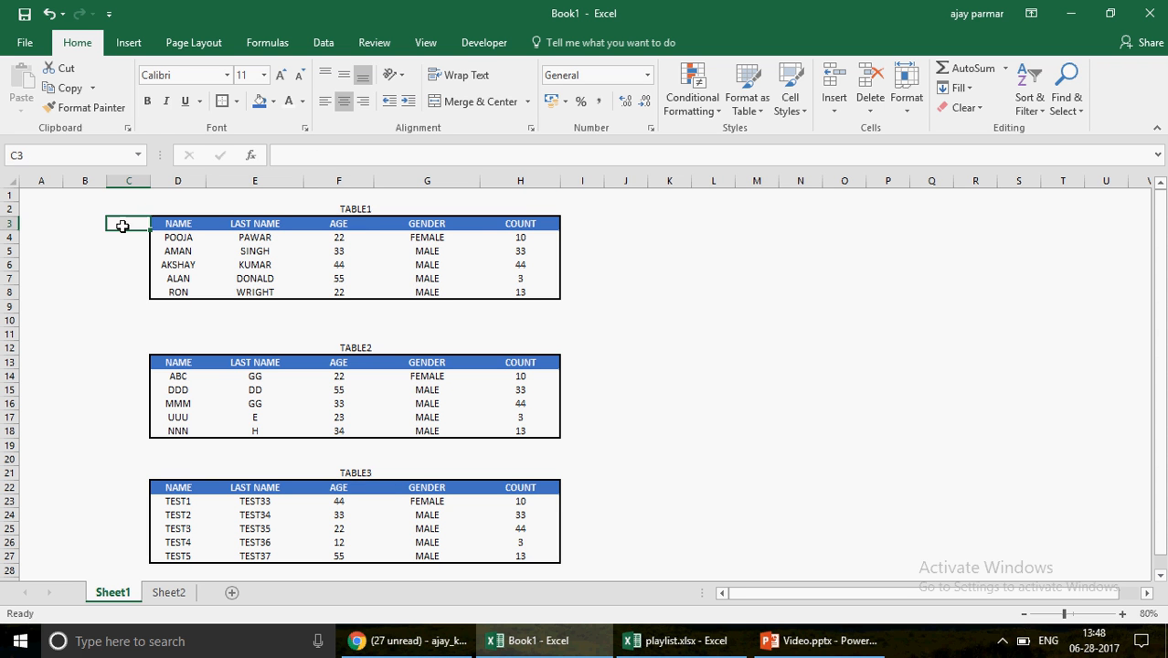
pyautogui.write('=')
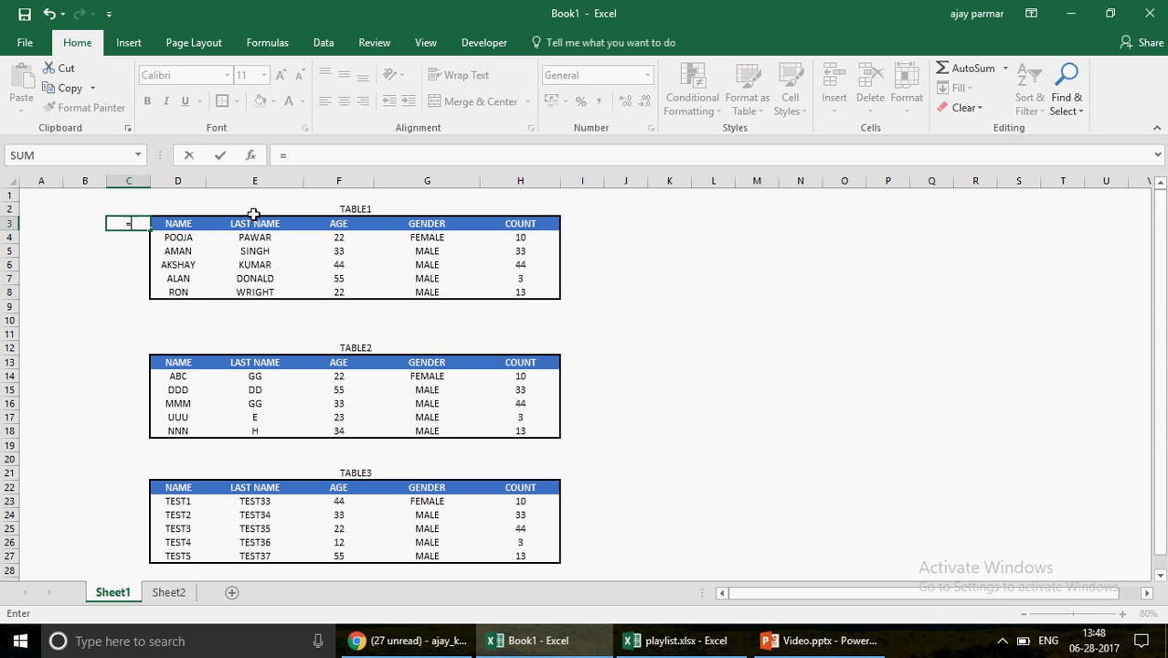
pyautogui.click(253, 212)
pyautogui.press('Return')
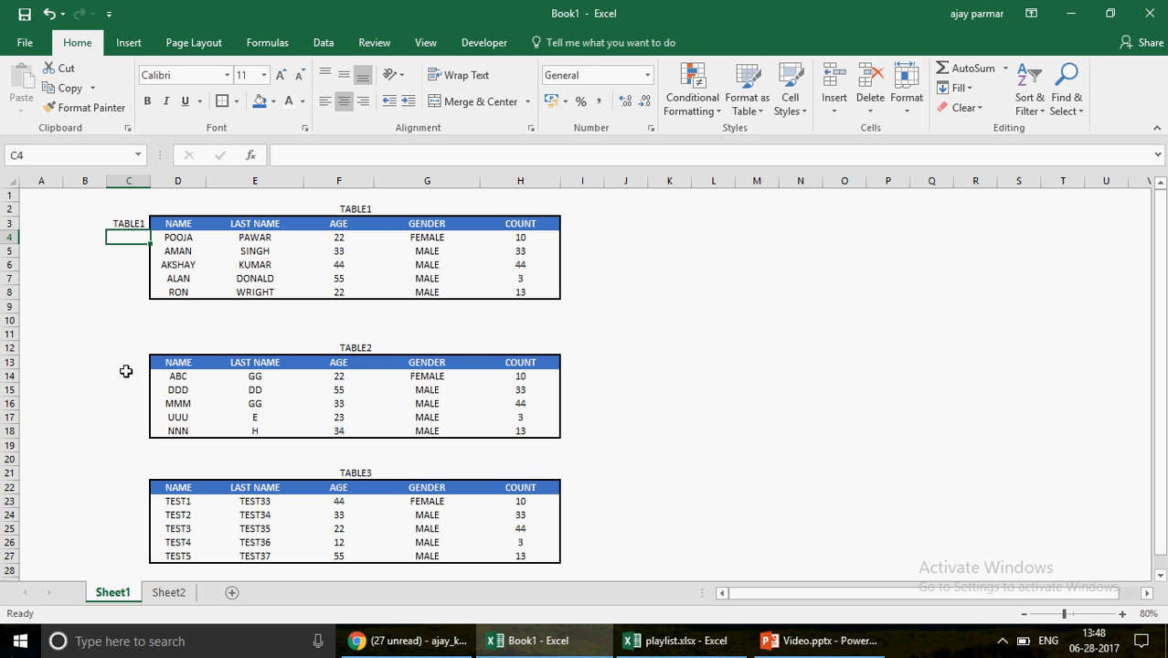
# Step: Enter the formula =D12 in C13 to repeat the second table's title beside its header row
pyautogui.click(127, 375)
pyautogui.press('Up')
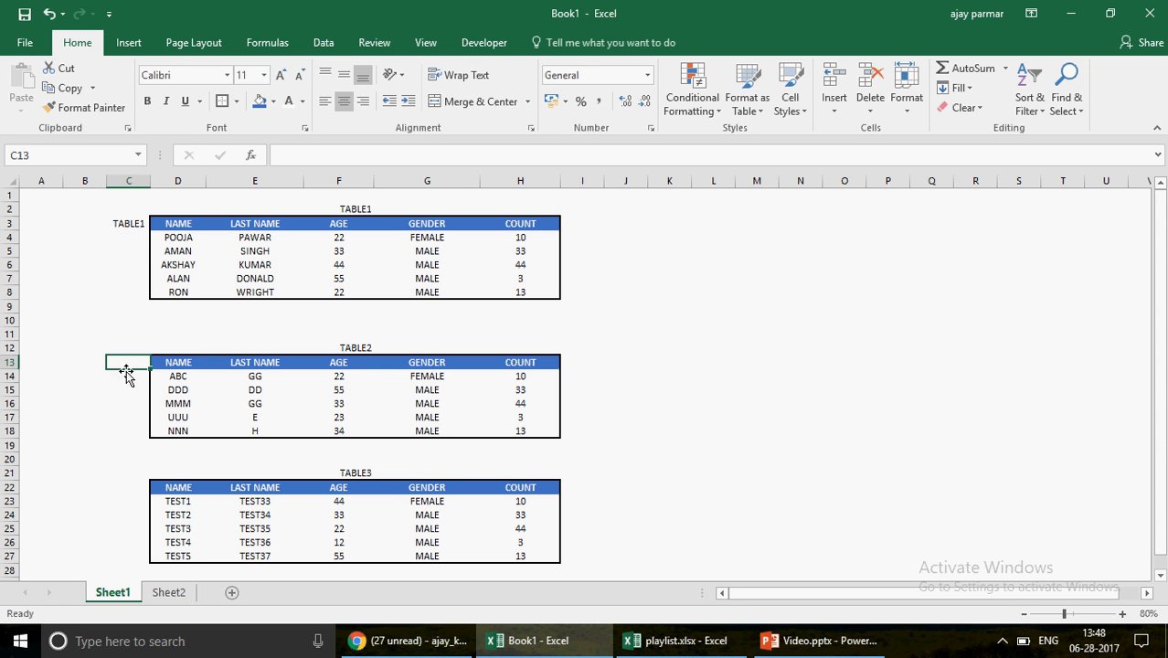
pyautogui.write('=')
pyautogui.click(334, 348)
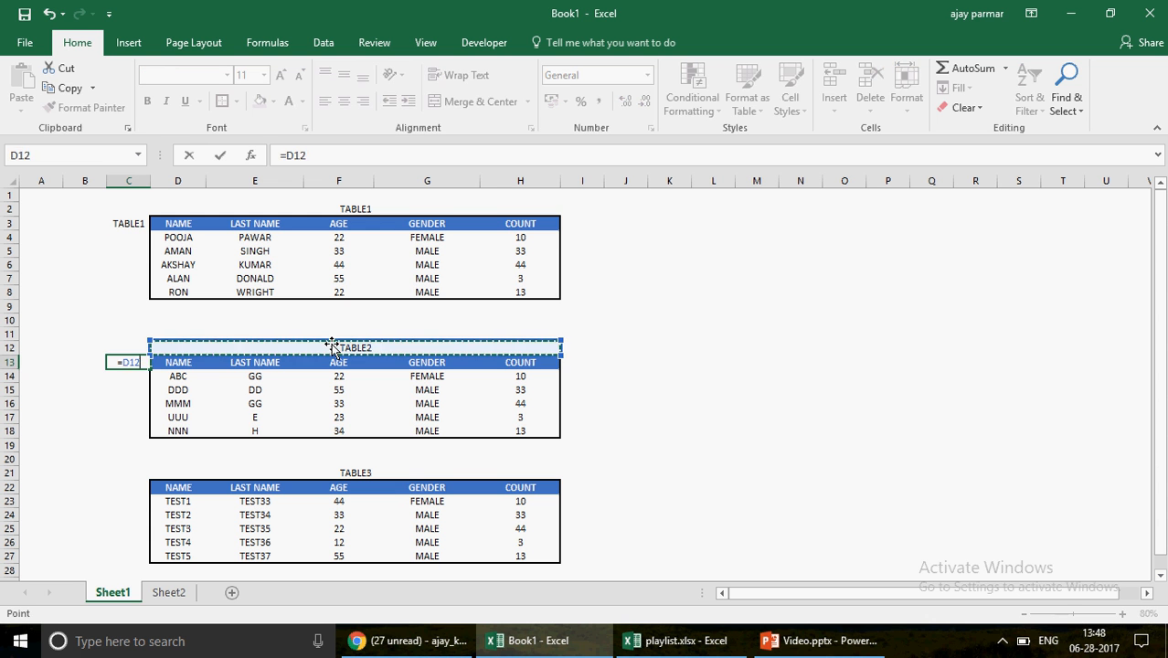
pyautogui.press('Return')
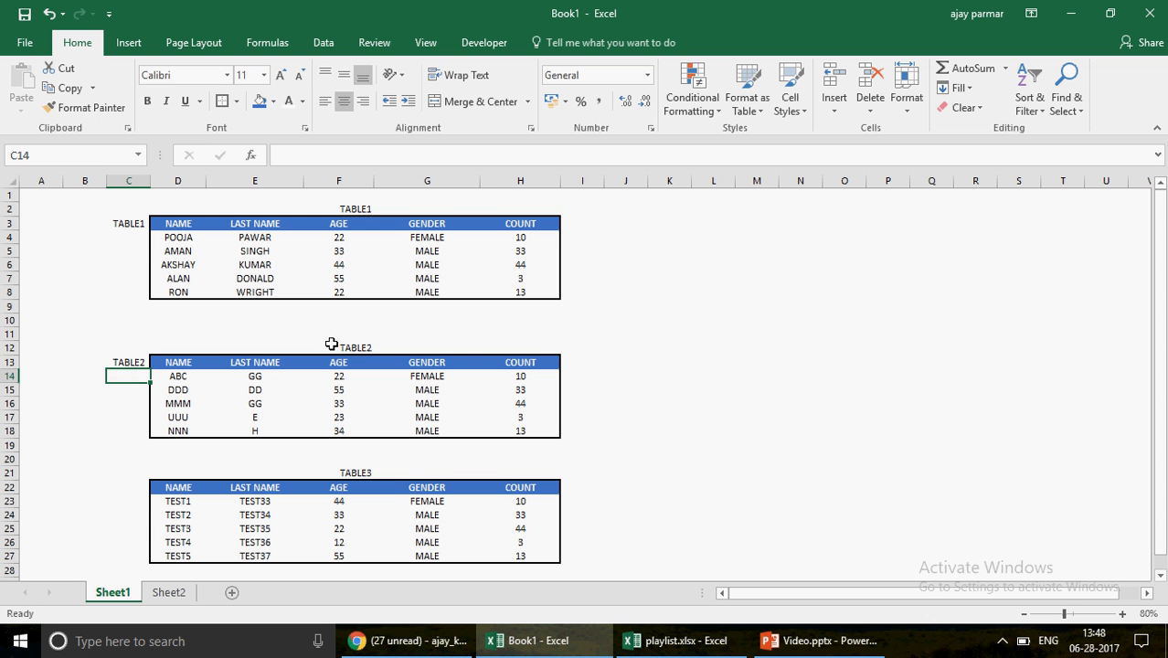
# Step: Enter the formula =D21 in C22 to repeat the third table's title beside its header row
pyautogui.click(125, 488)
pyautogui.write('=')
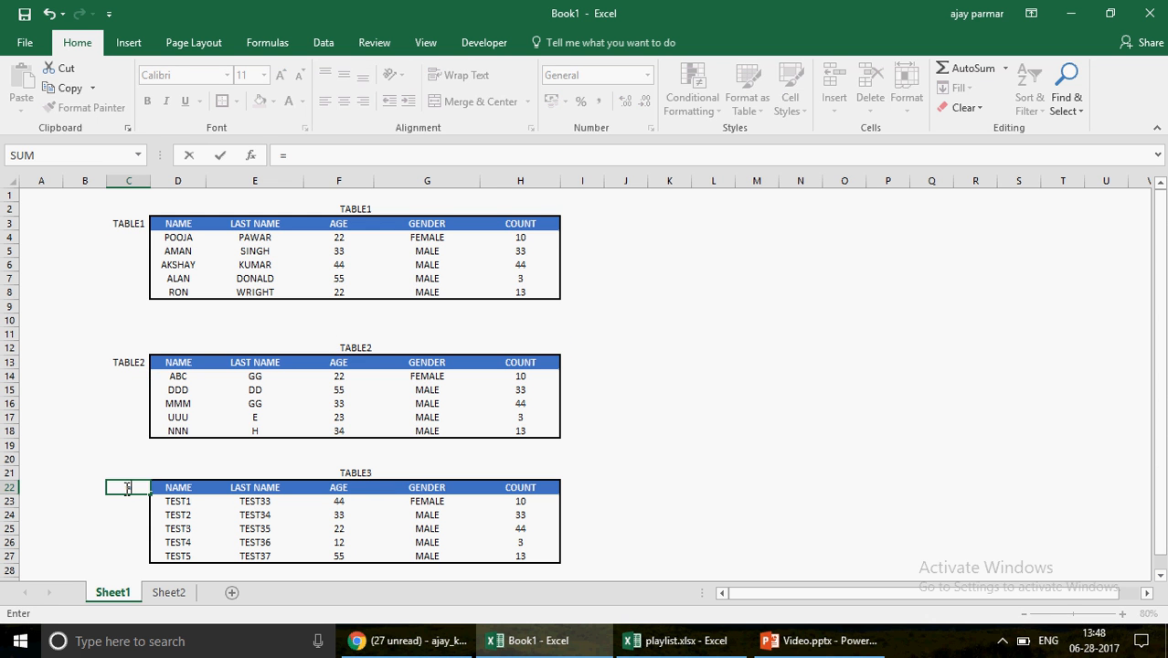
pyautogui.click(372, 468)
pyautogui.press('Return')
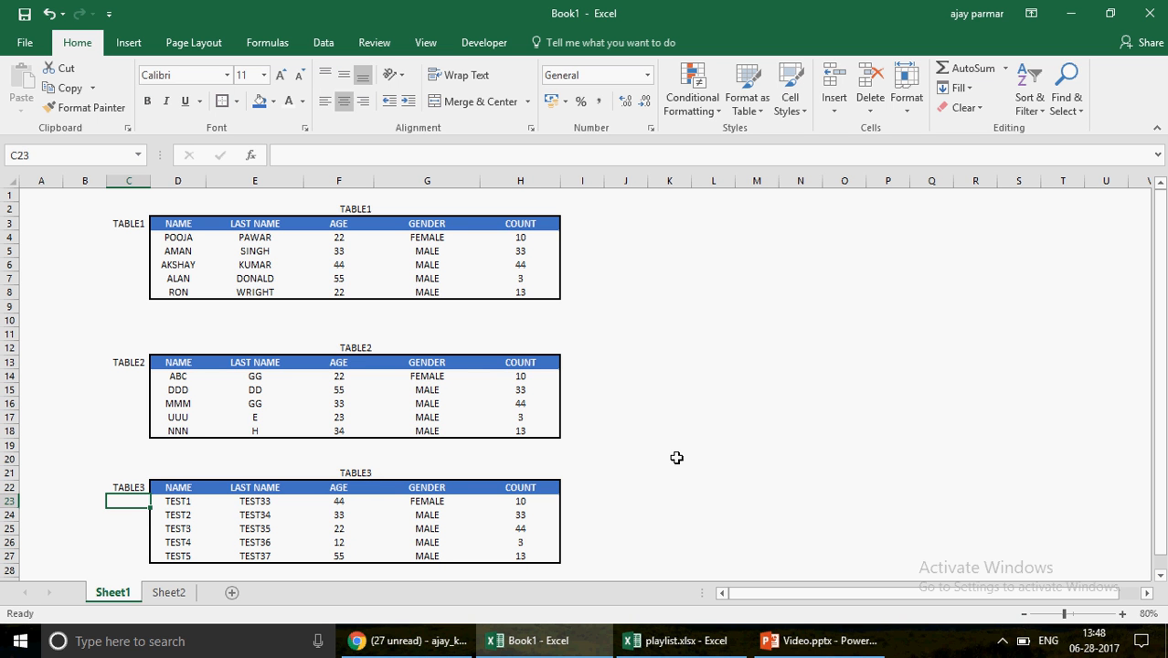
# Step: On Sheet2, widen column A and give cell A1 a list validation with the source TABLE1,TABLE2,TABLE3
pyautogui.click(168, 594)
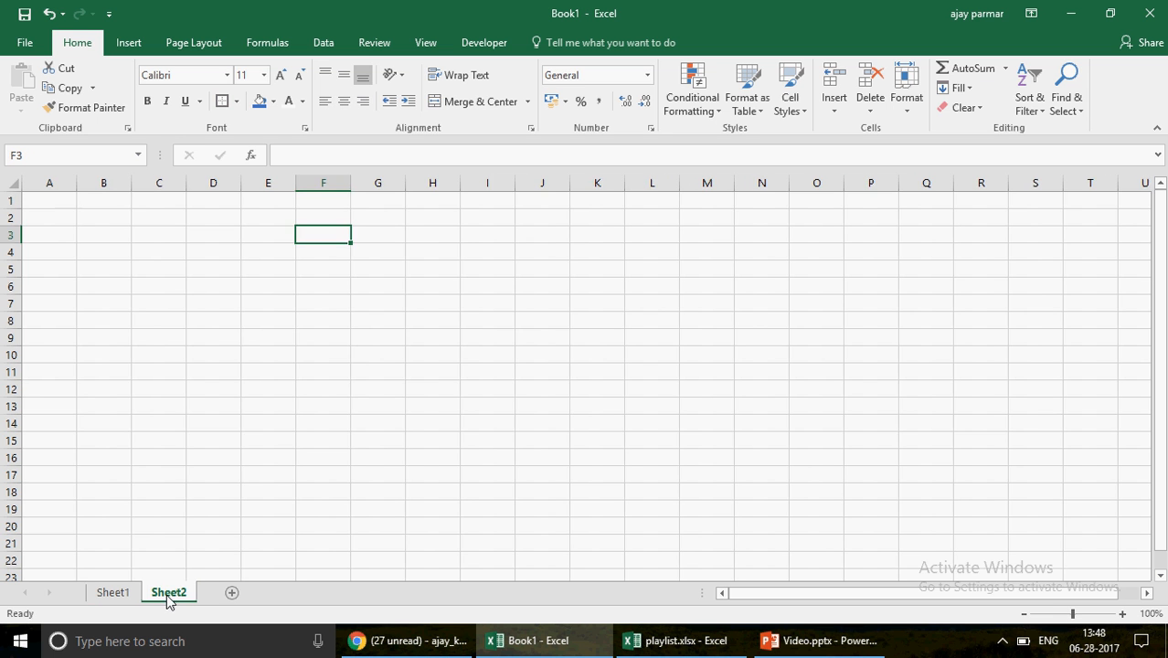
pyautogui.moveTo(77, 183); pyautogui.dragTo(152, 183)
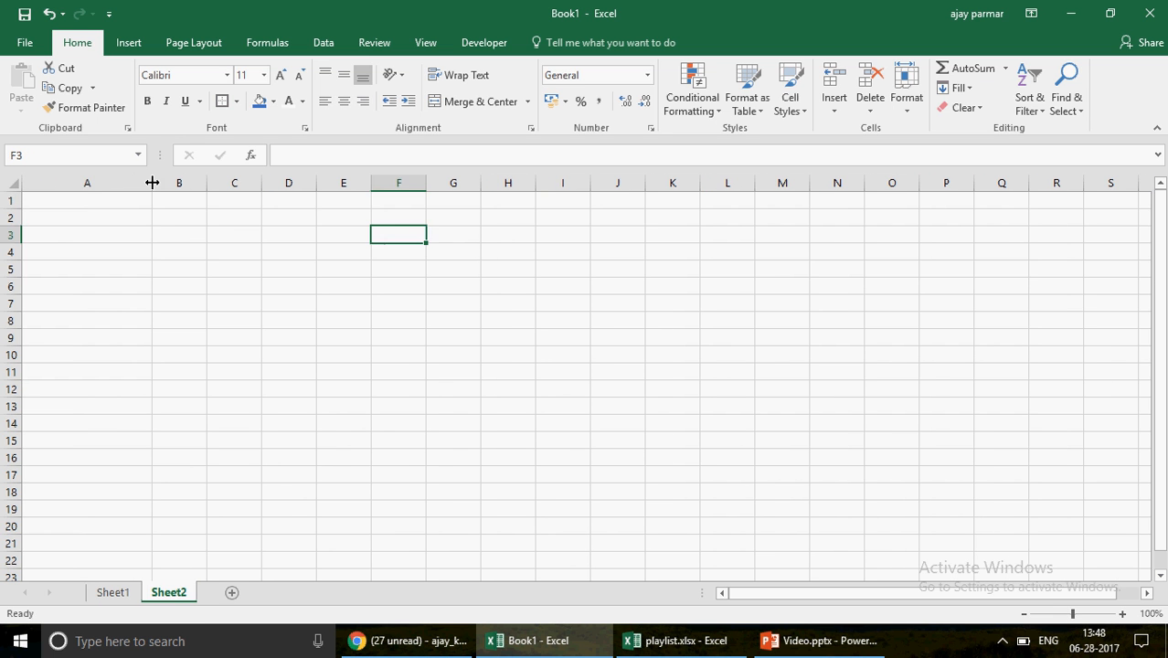
pyautogui.click(96, 204)
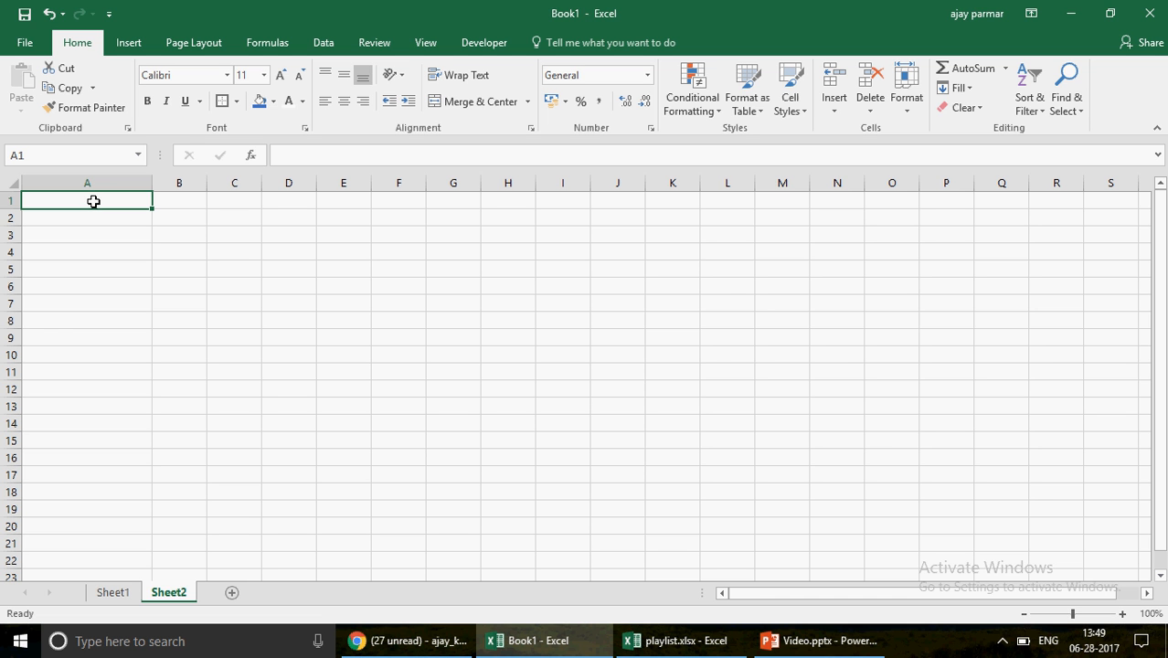
pyautogui.hotkey('alt', 'd')
pyautogui.press('l')
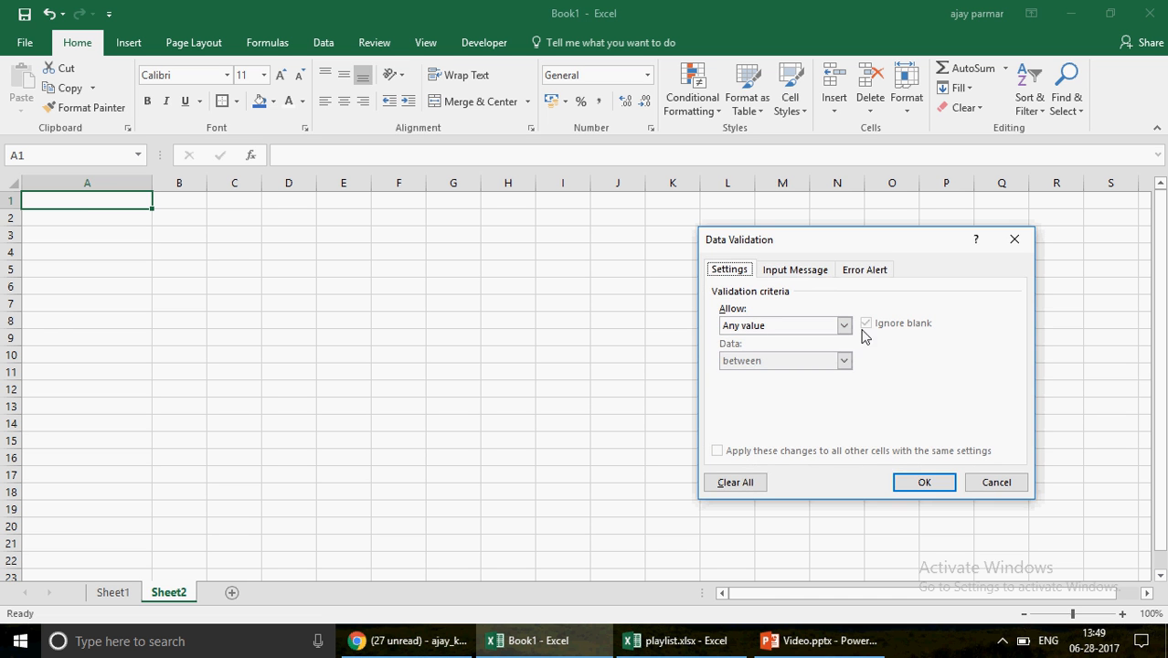
pyautogui.click(843, 326)
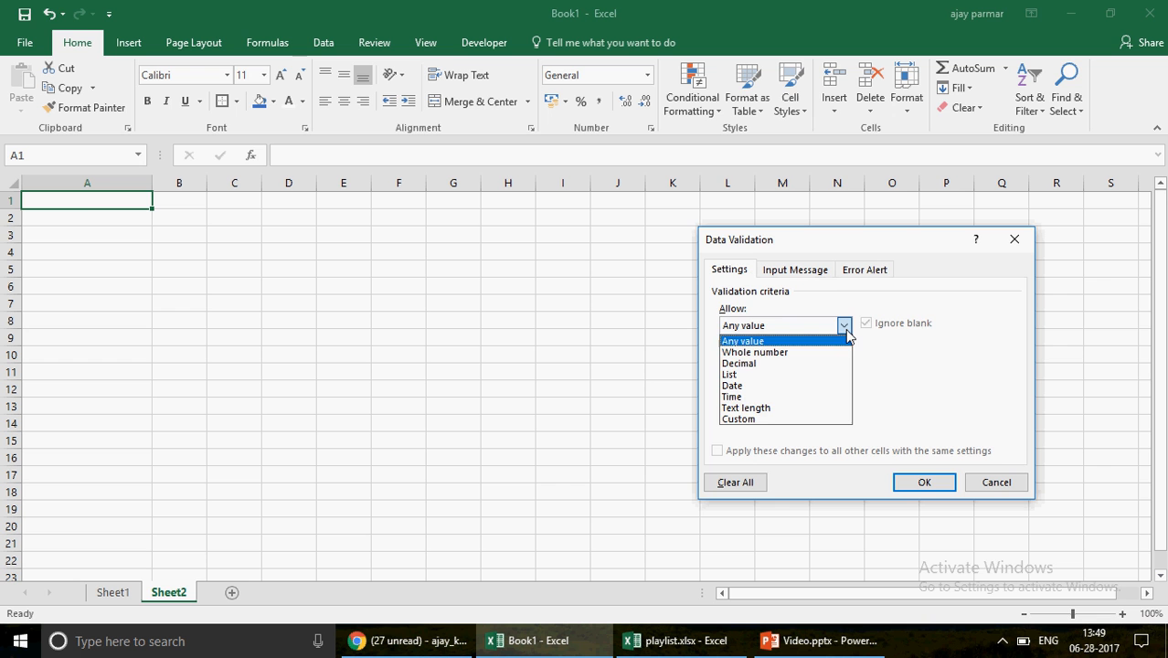
pyautogui.click(763, 376)
pyautogui.click(765, 395)
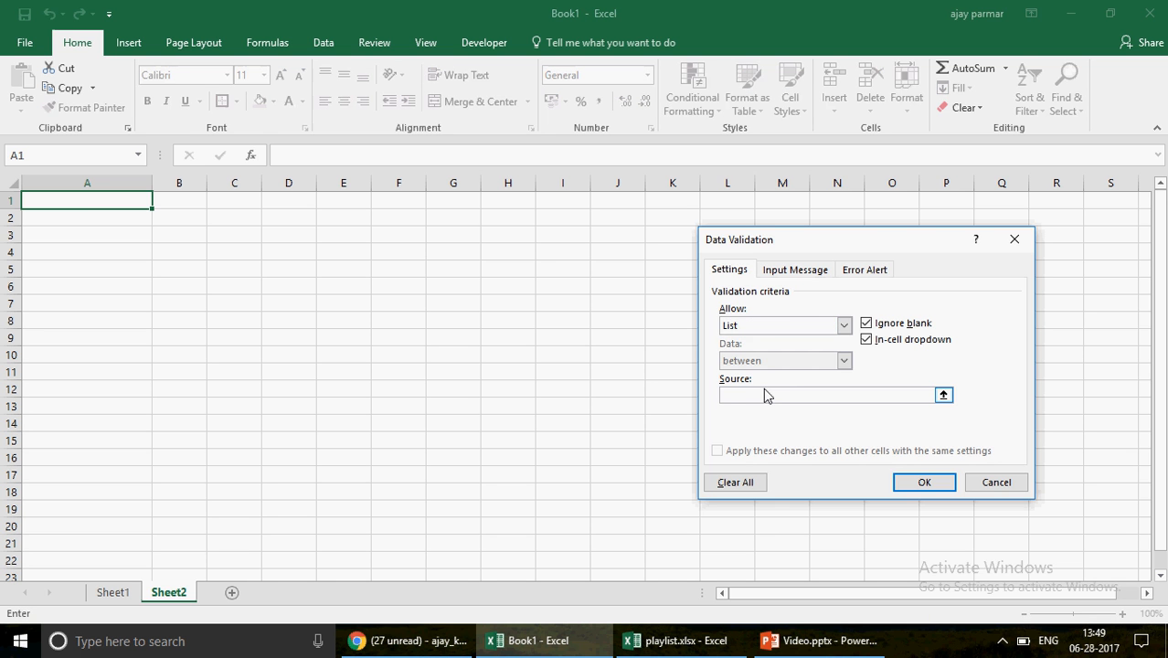
pyautogui.write('TABLE1,TABLE2,TABLE2')
pyautogui.press('BackSpace')
pyautogui.write('3')
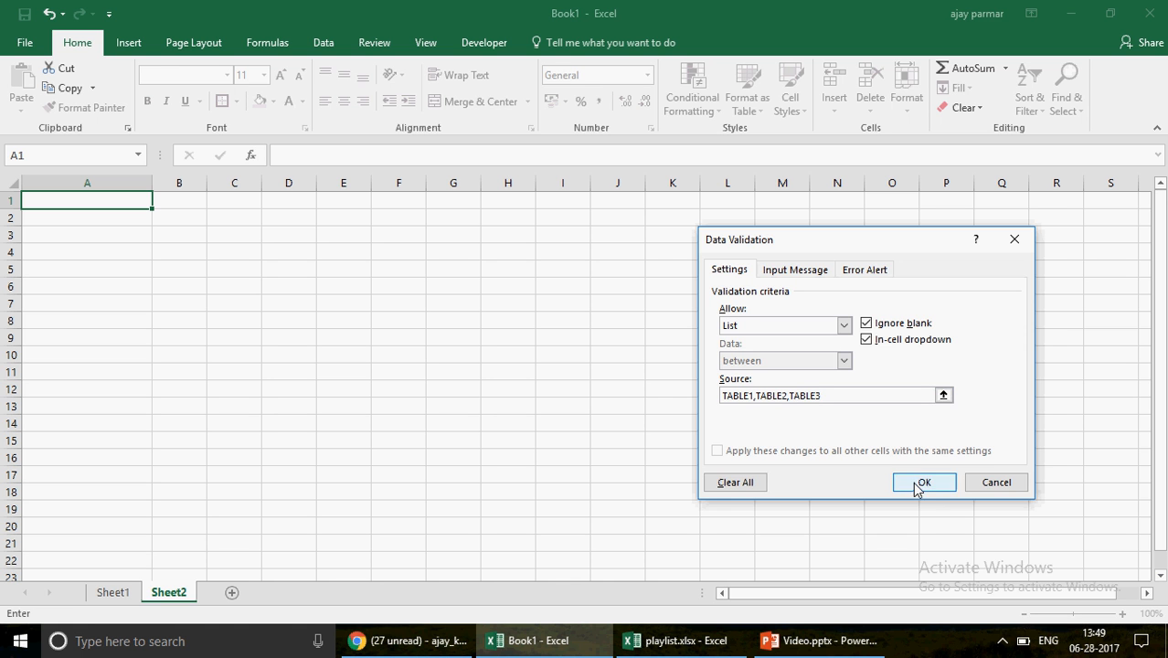
pyautogui.click(925, 487)
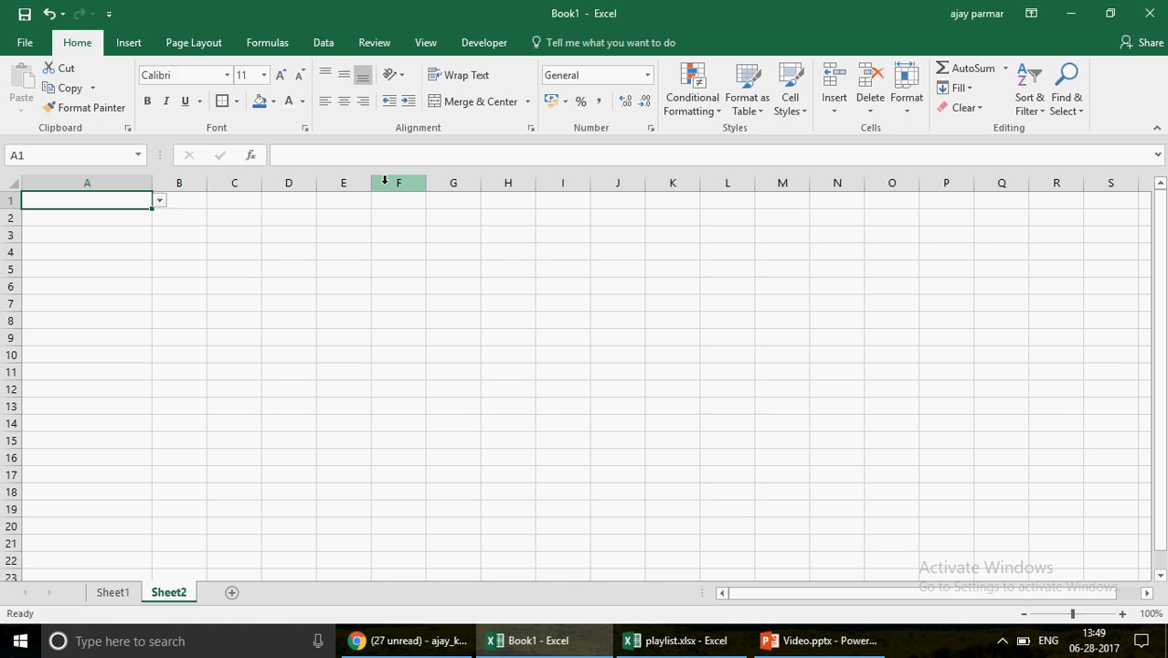
# Step: Enter the shortcut note ALT+D+L in cell F2
pyautogui.click(342, 204)
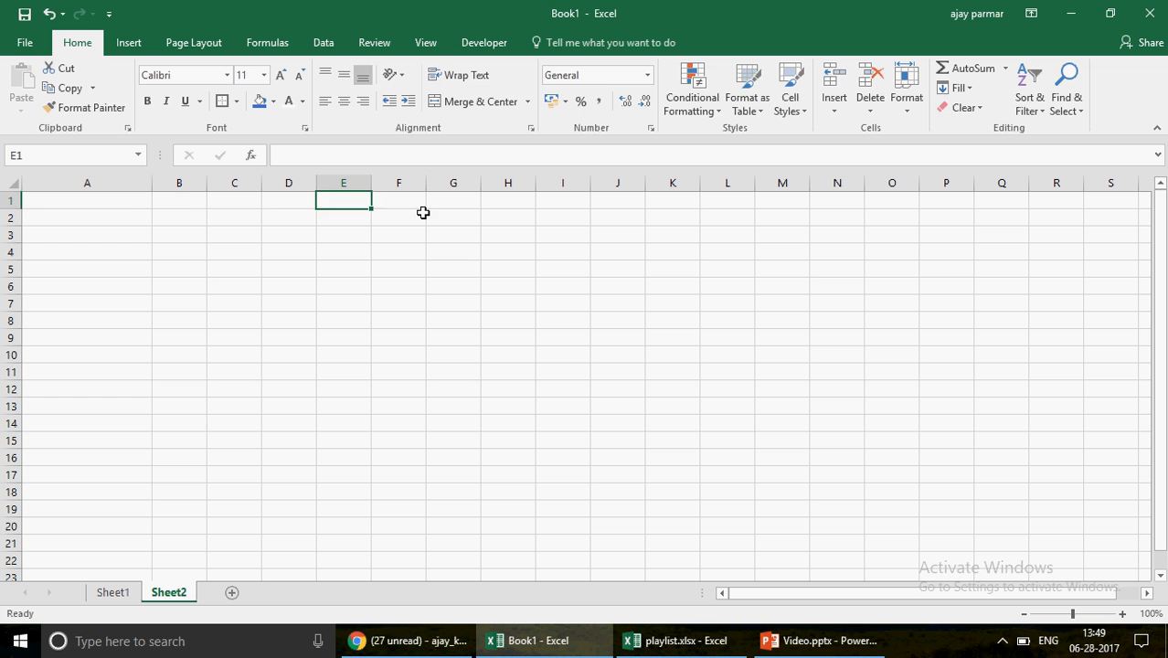
pyautogui.click(423, 212)
pyautogui.write('ALT+D')
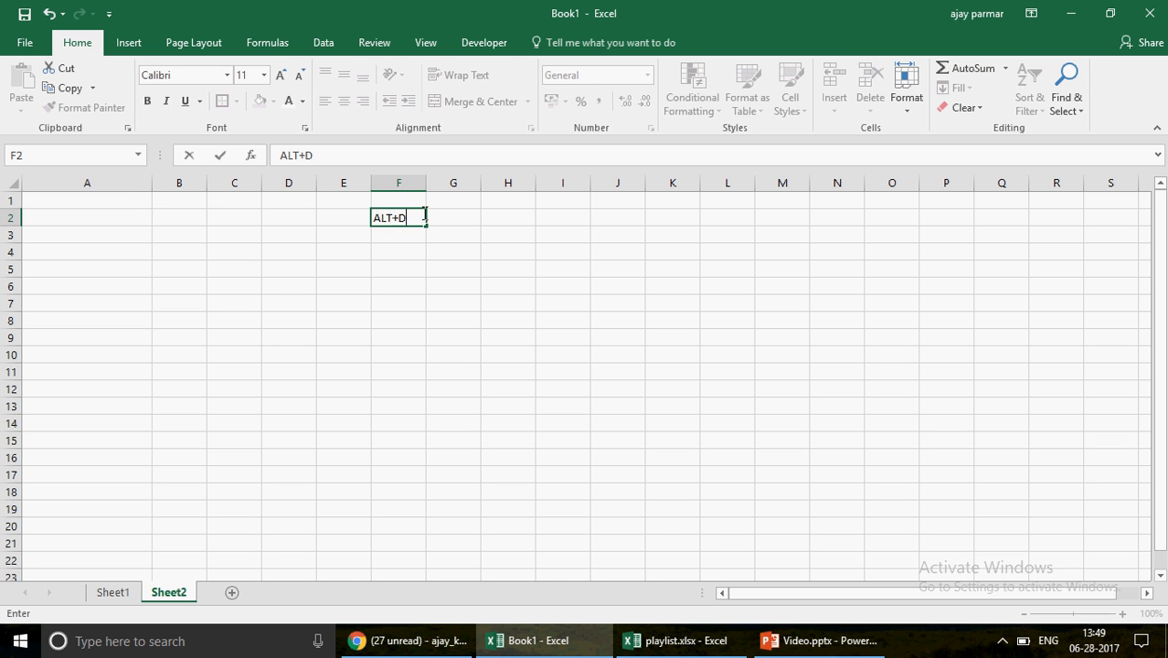
pyautogui.write('+L')
pyautogui.press('Return')
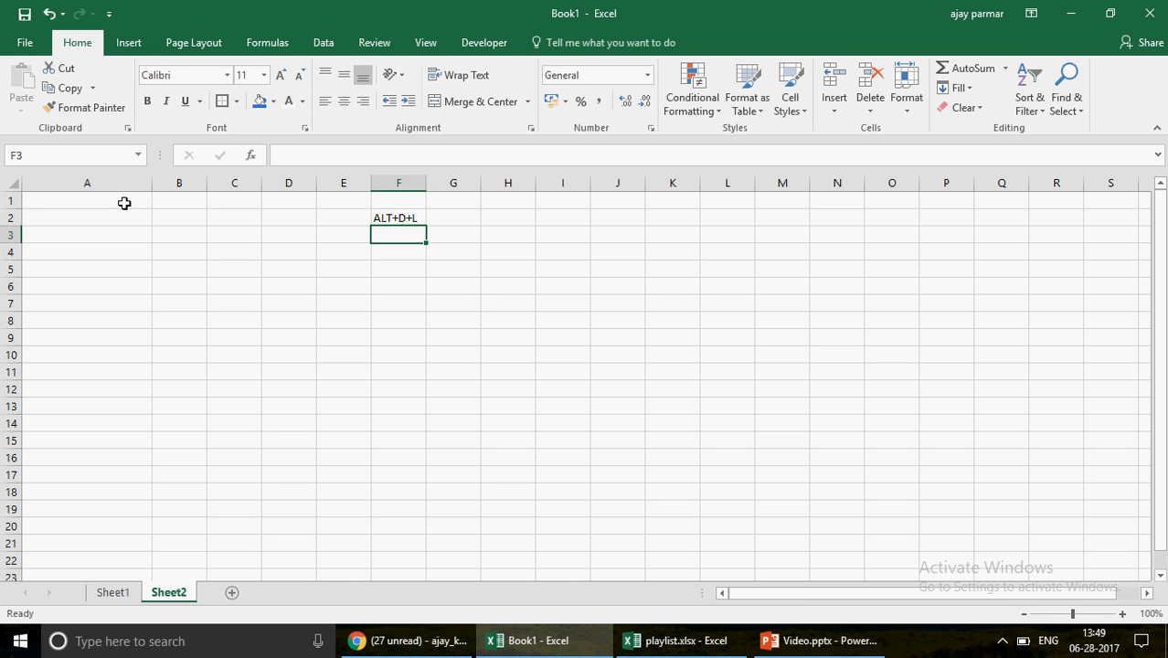
# Step: Choose TABLE2 from the drop-down list in cell A1
pyautogui.click(124, 203)
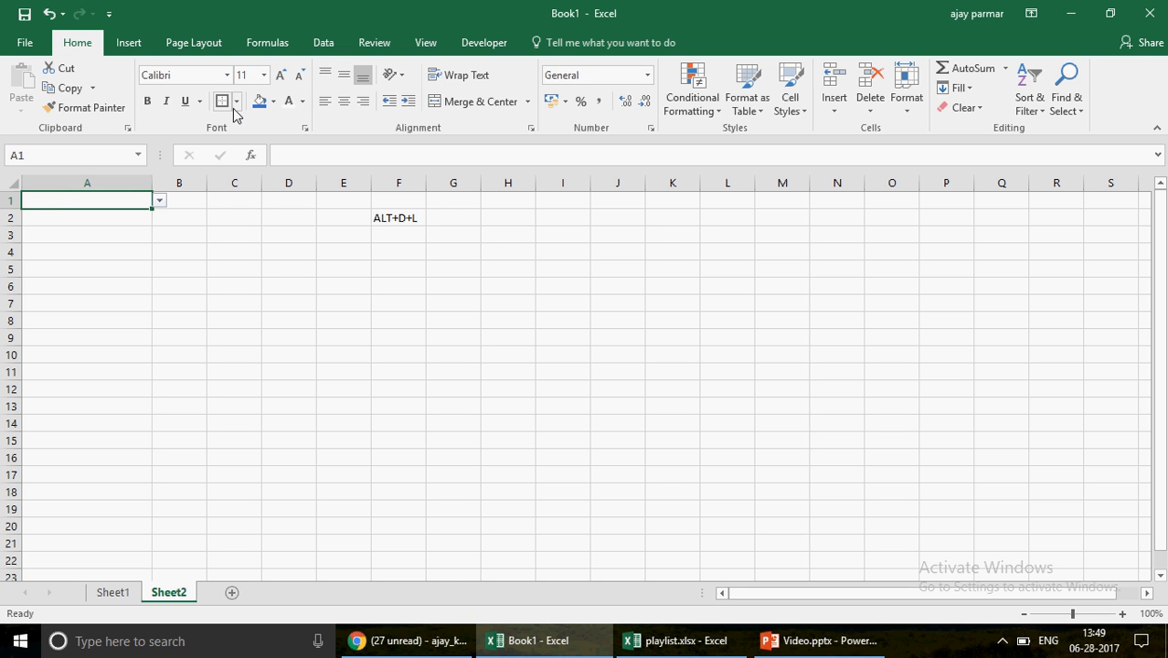
pyautogui.click(159, 201)
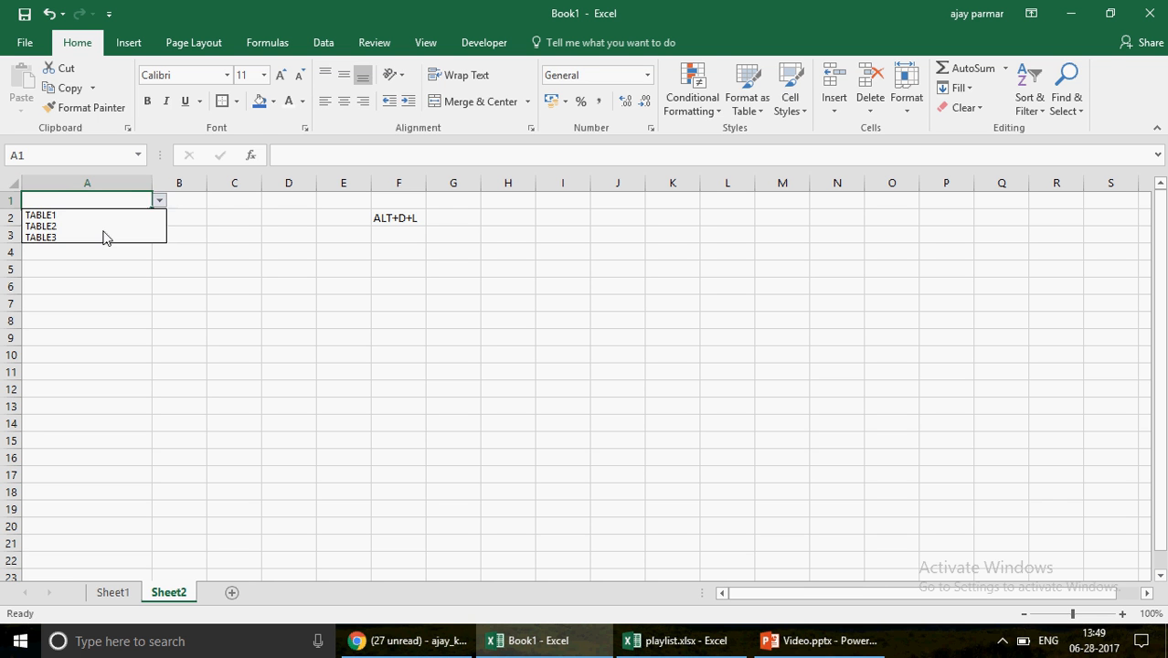
pyautogui.click(101, 227)
# Step: Review the data validation settings of cell A1 without changing them
pyautogui.click(320, 40)
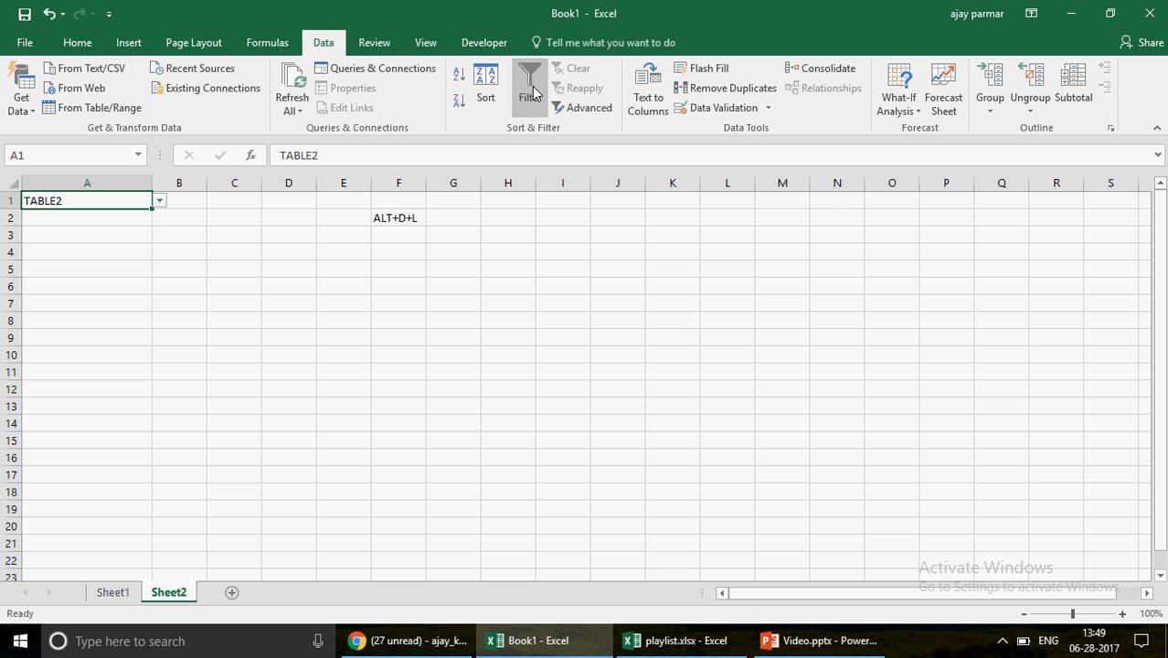
pyautogui.click(768, 109)
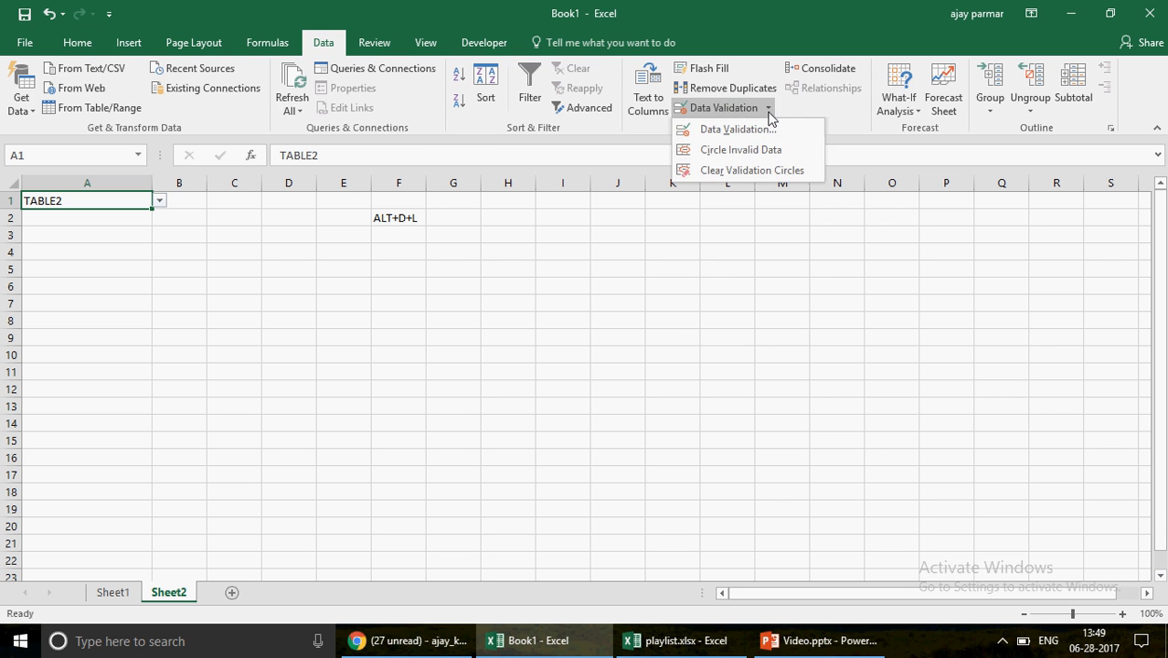
pyautogui.click(729, 134)
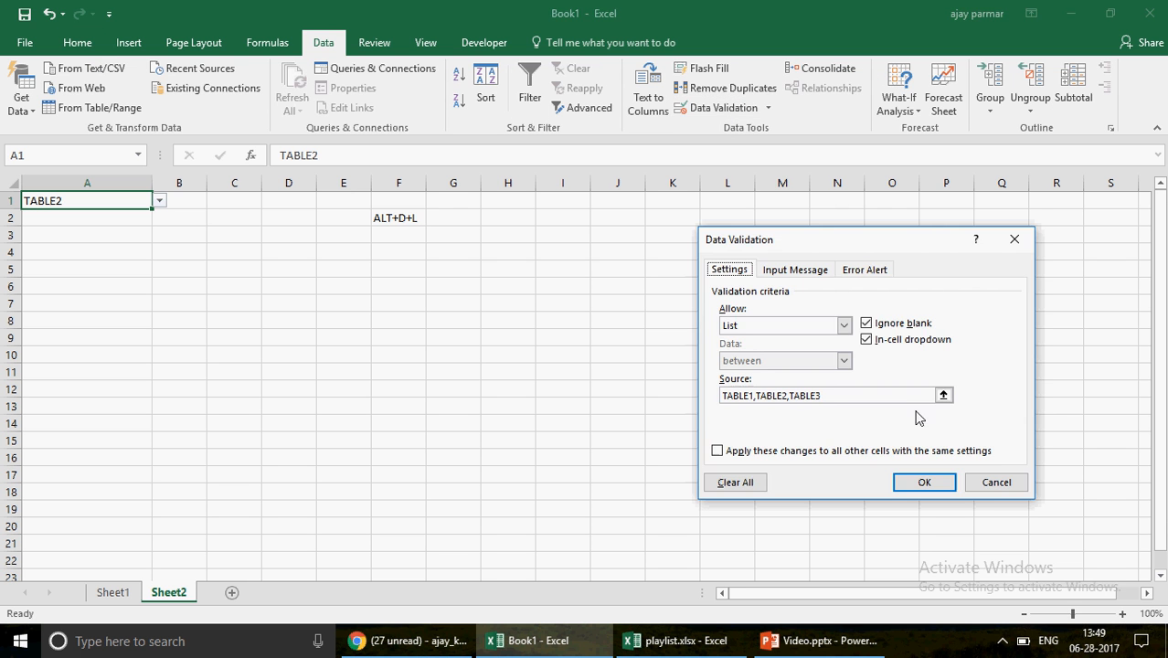
pyautogui.click(996, 485)
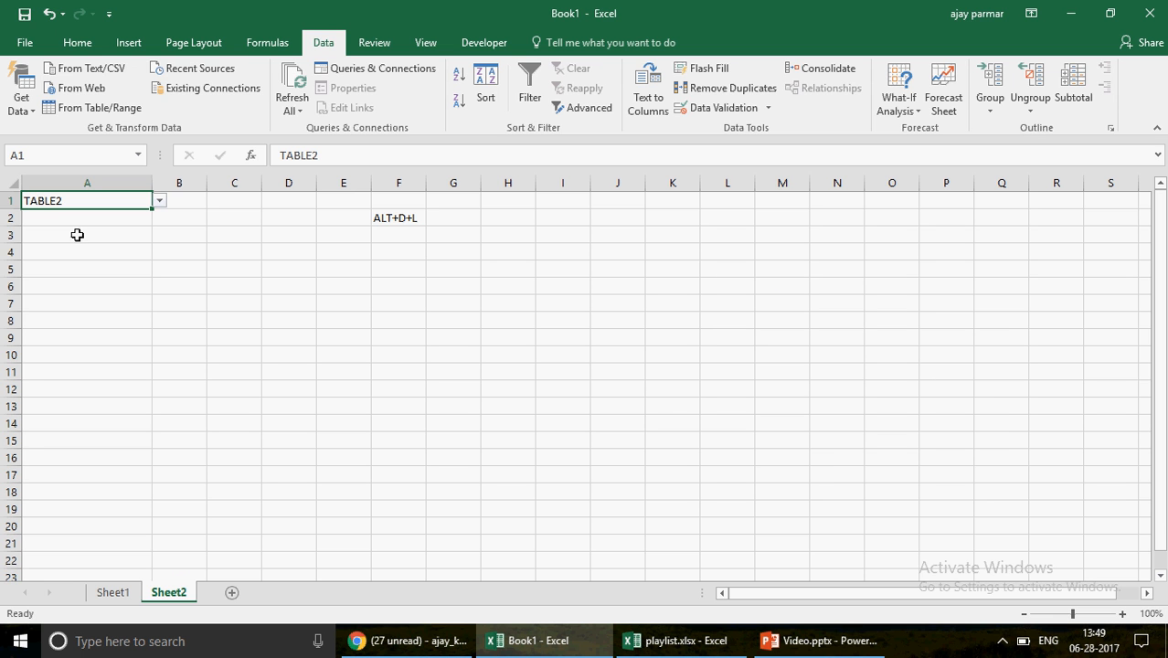
# Step: Make row 1 taller and center the text of cell A1 both horizontally and vertically
pyautogui.moveTo(14, 209); pyautogui.dragTo(15, 220)
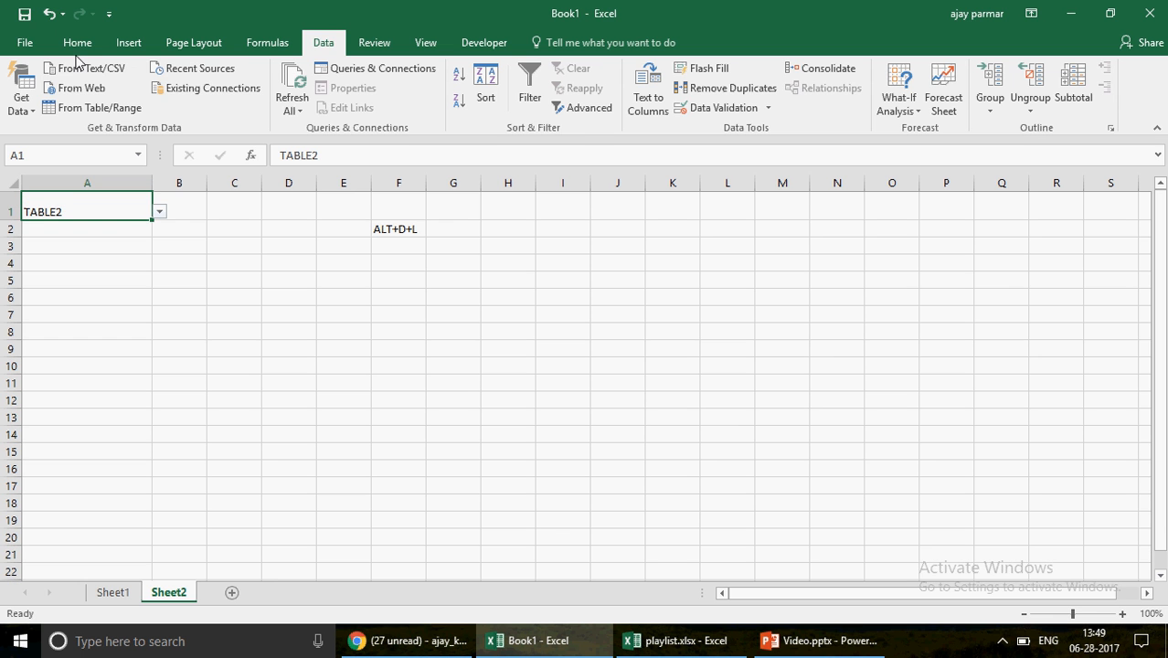
pyautogui.click(76, 46)
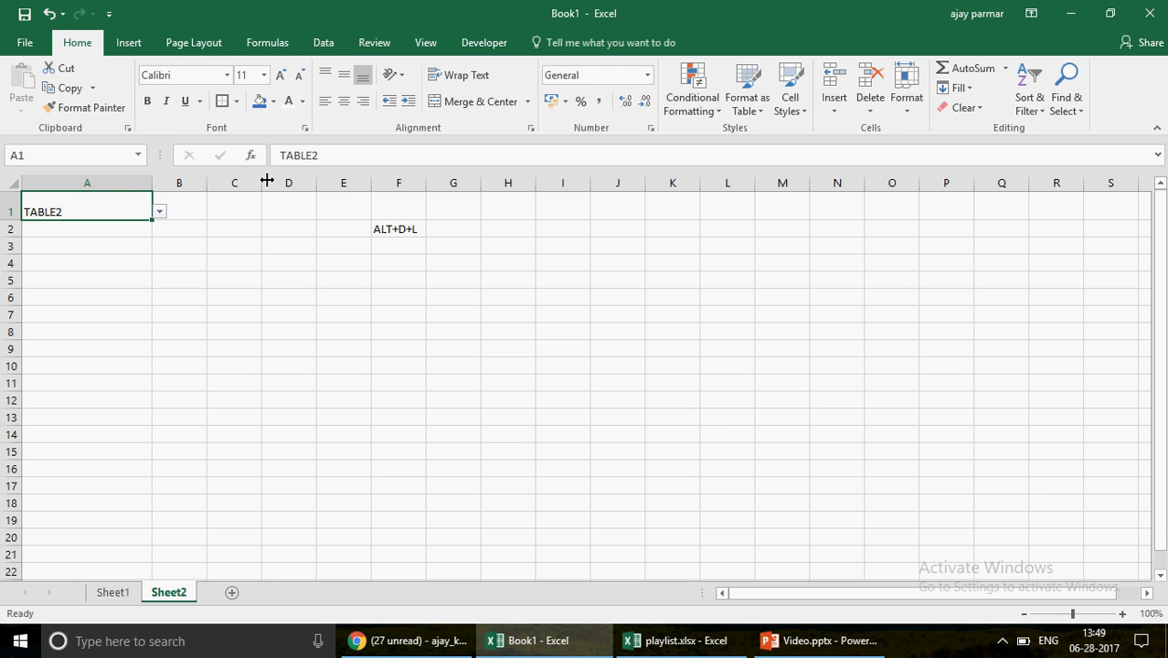
pyautogui.click(344, 102)
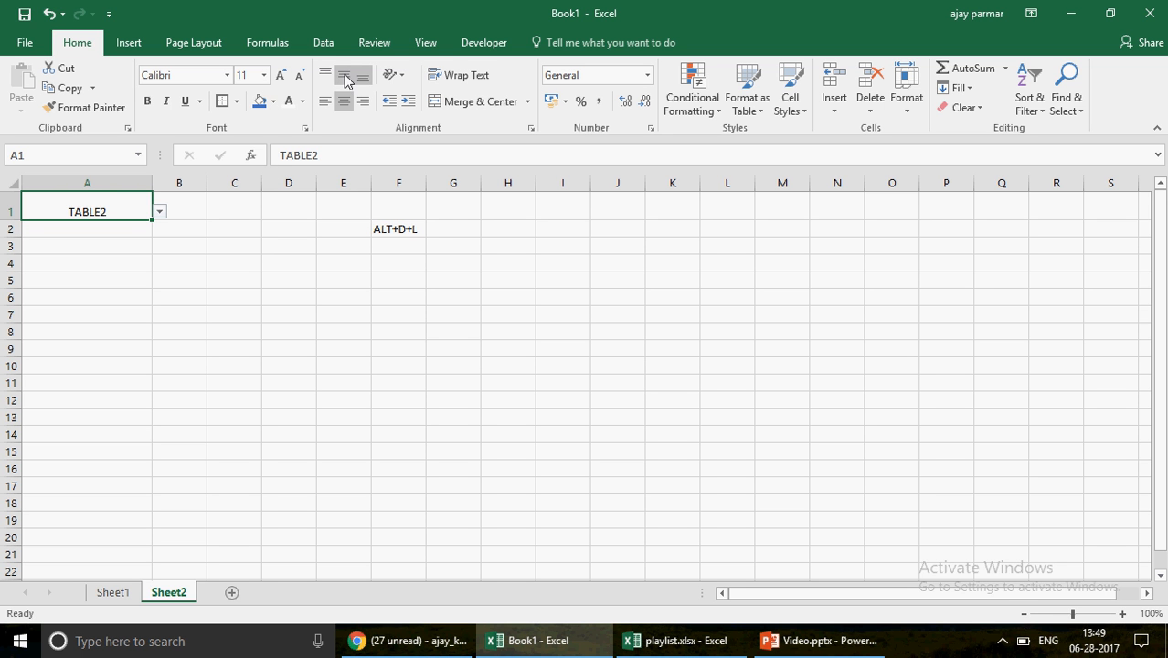
pyautogui.click(345, 78)
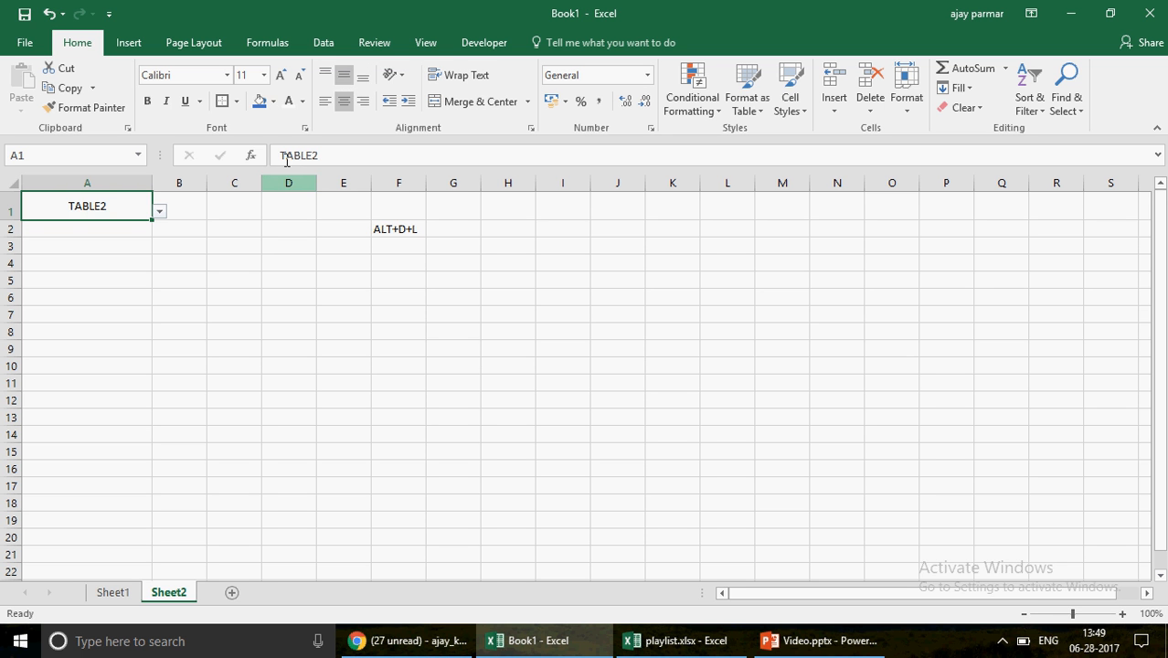
# Step: Format cell A1 with a black fill and white text in the Arial Black font
pyautogui.click(273, 103)
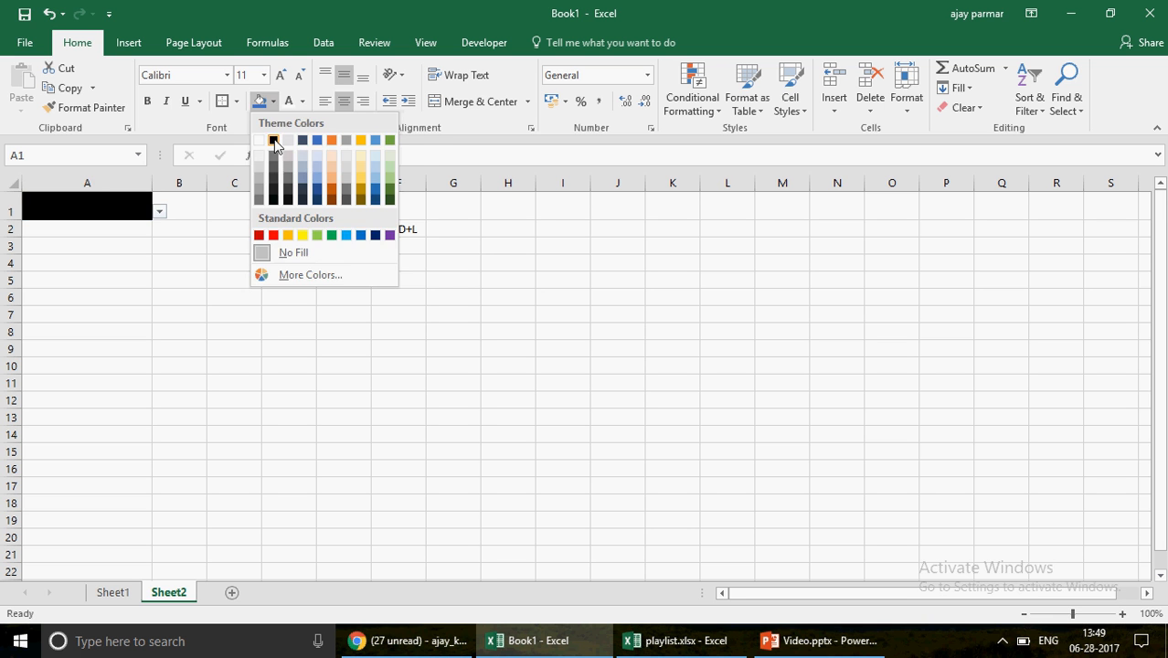
pyautogui.click(273, 140)
pyautogui.click(303, 102)
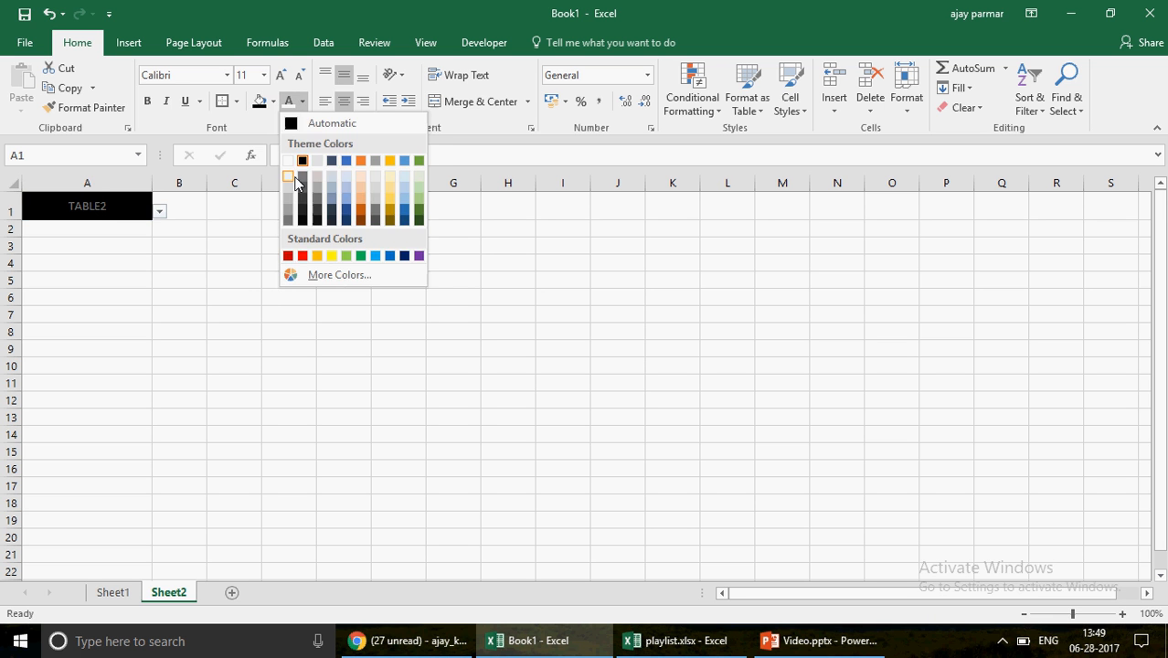
pyautogui.click(293, 177)
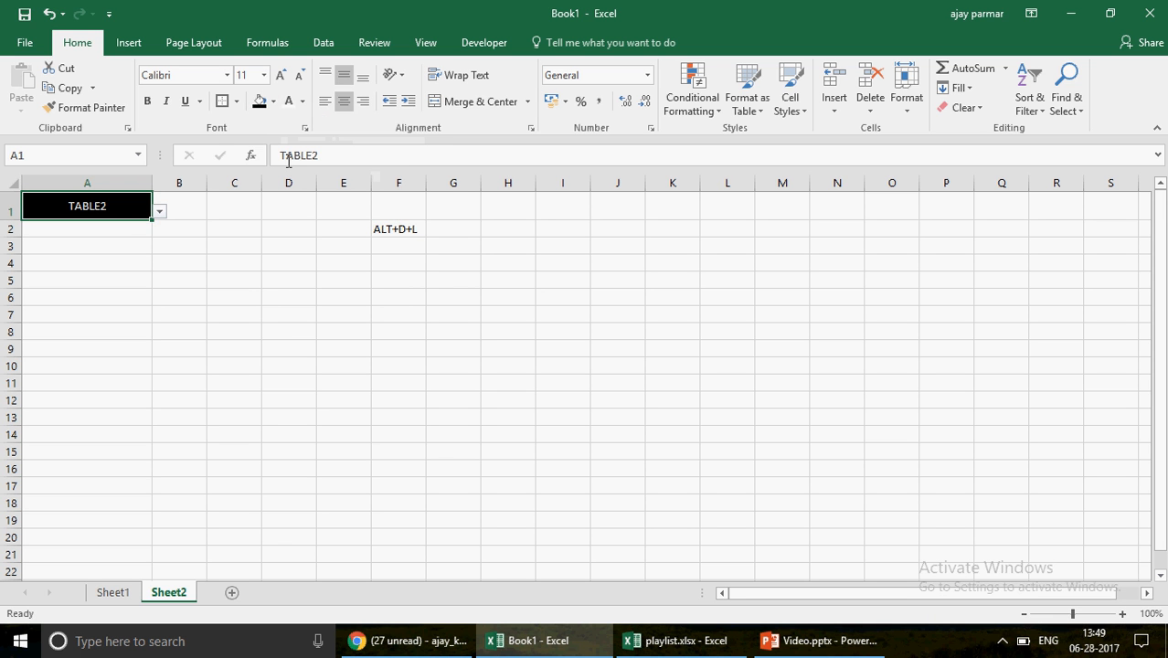
pyautogui.click(227, 75)
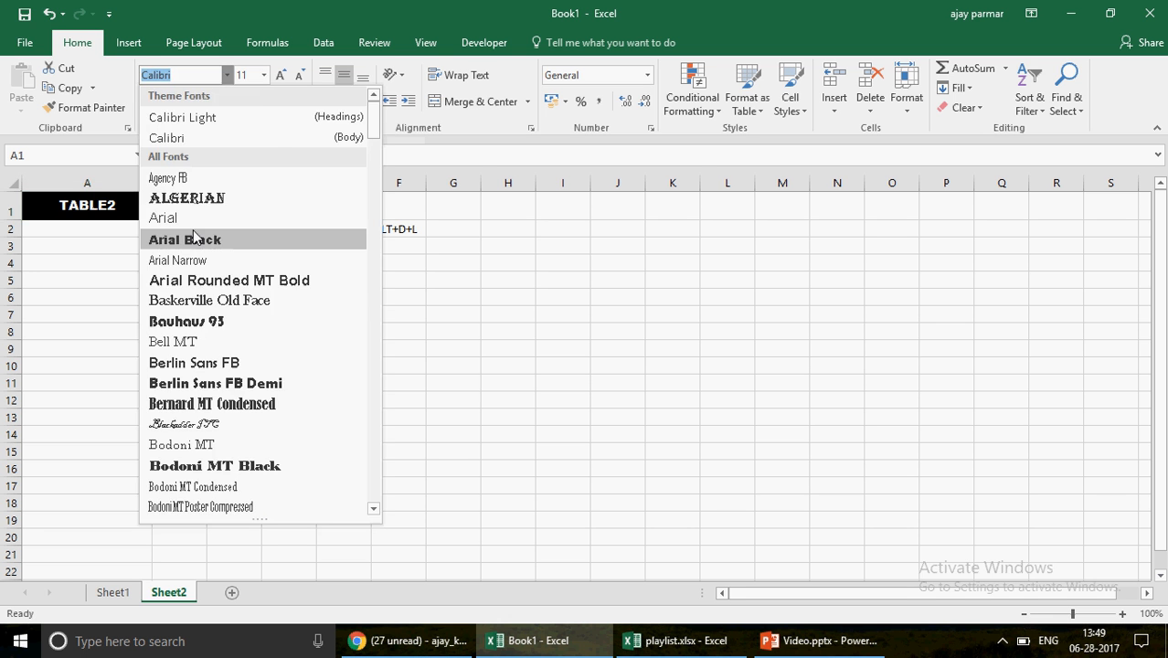
pyautogui.click(195, 238)
pyautogui.press('Return')
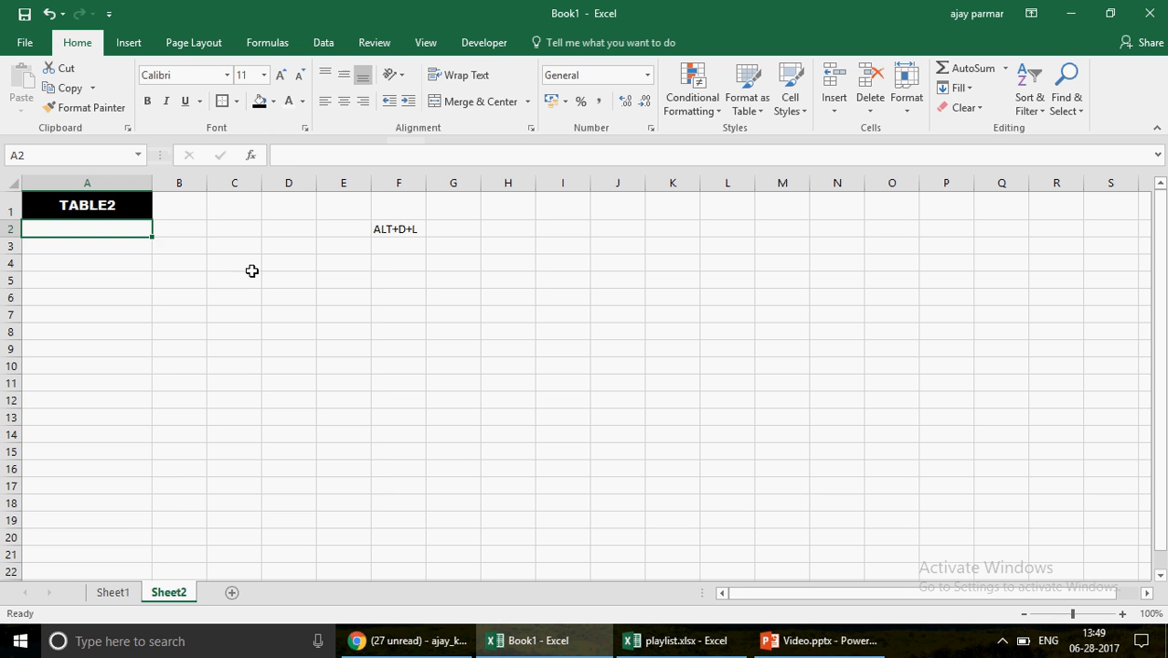
# Step: Turn off the gridlines on Sheet2
pyautogui.click(252, 269)
pyautogui.click(426, 42)
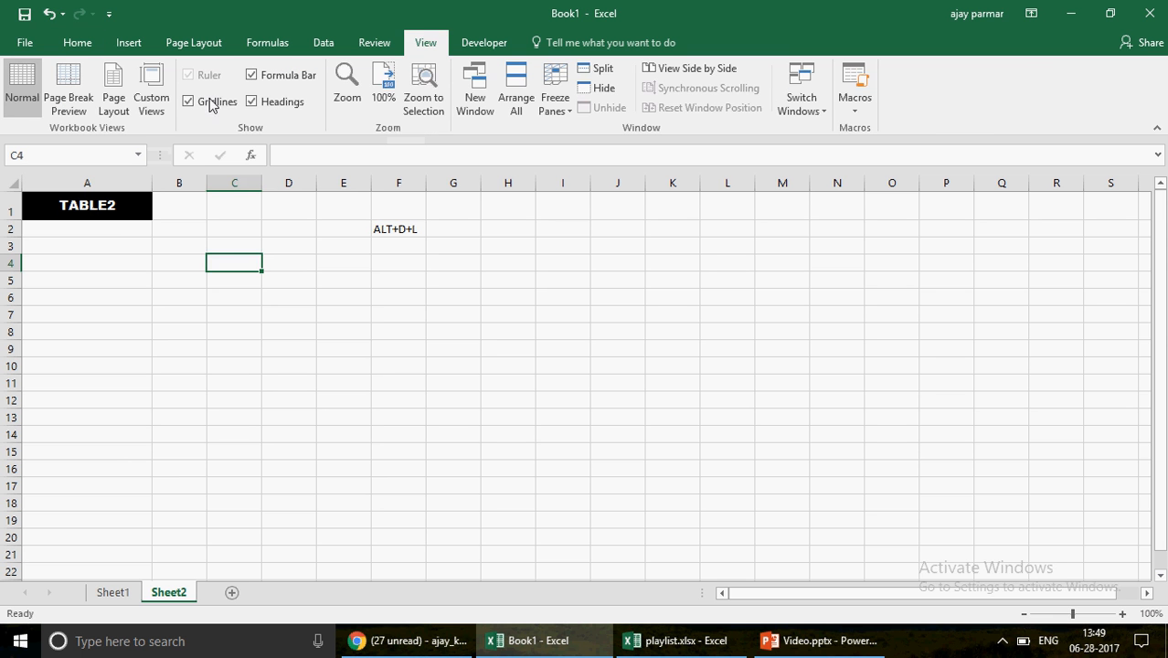
pyautogui.click(217, 103)
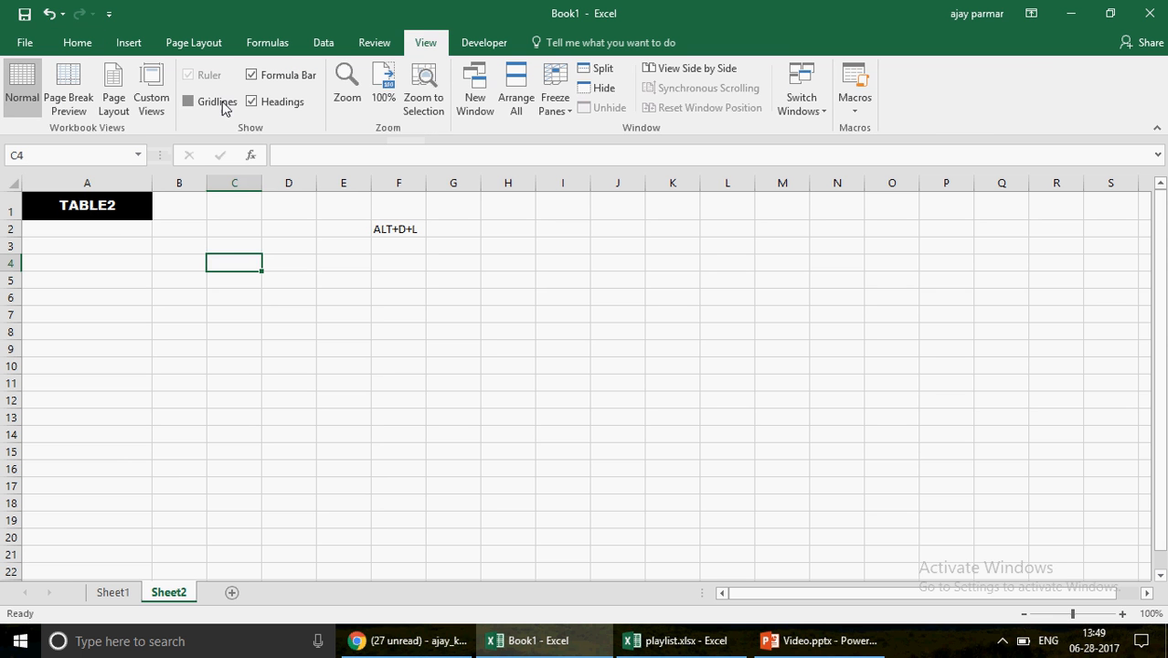
# Step: Try to draw a down block arrow about 1.56 cm high and 1.72 cm wide and place it beside cell A1's drop-down
pyautogui.click(116, 207)
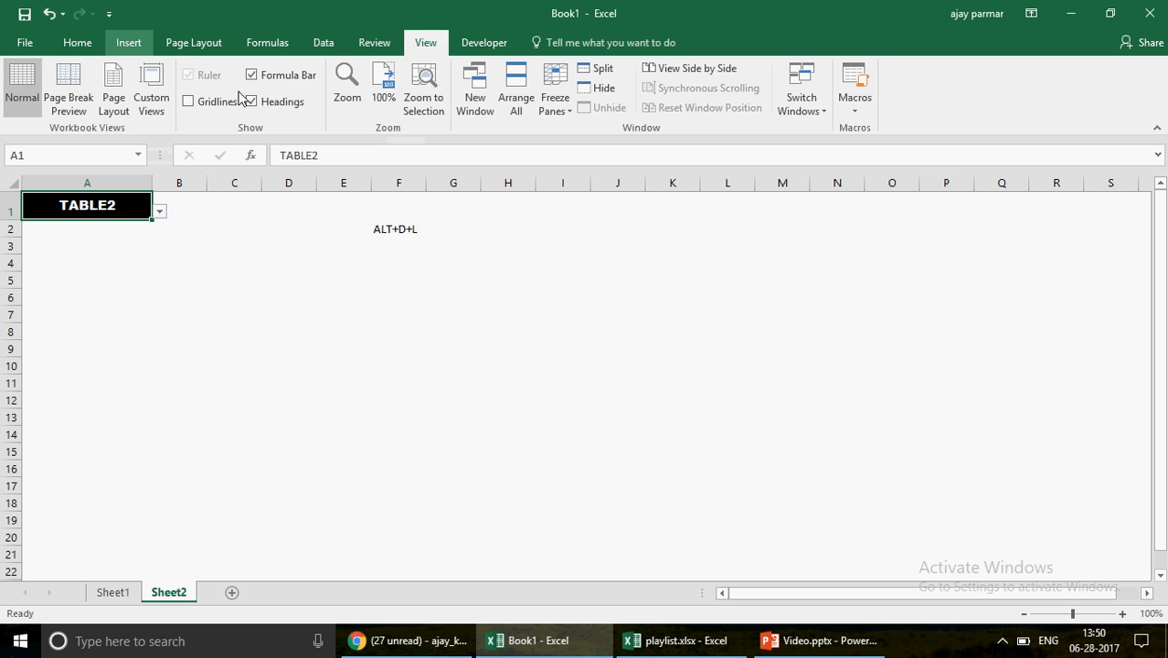
pyautogui.scroll(5, 240, 96)
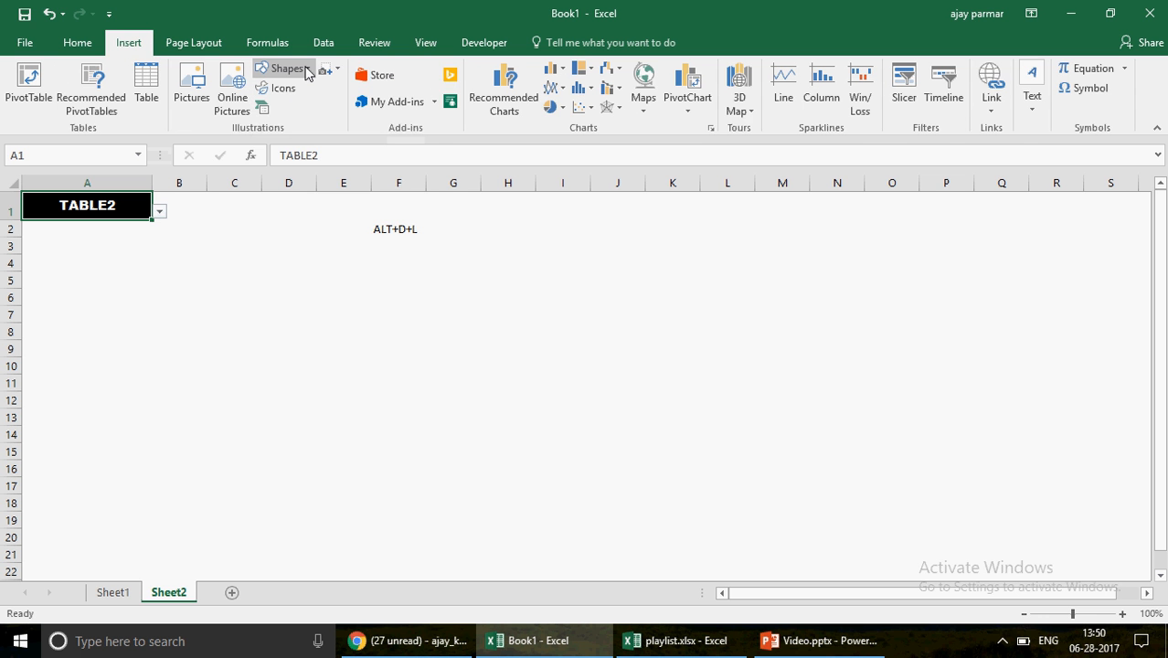
pyautogui.click(308, 70)
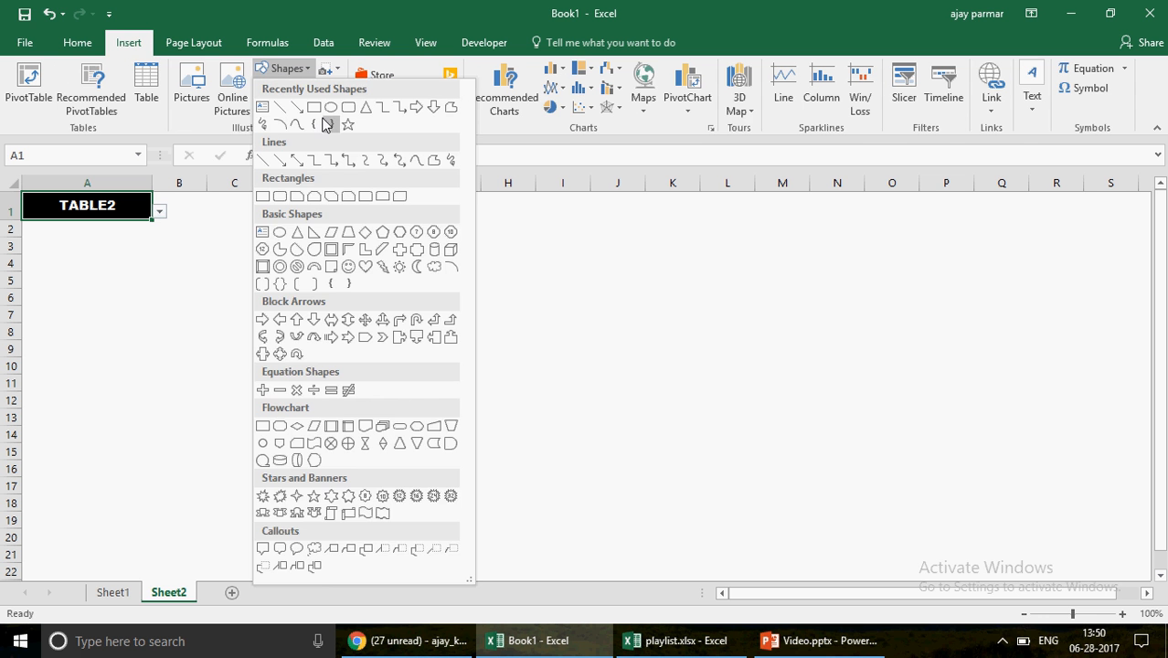
pyautogui.click(434, 108)
pyautogui.moveTo(224, 216)
pyautogui.mouseDown()
pyautogui.moveTo(277, 276)
pyautogui.moveTo(280, 266)
pyautogui.mouseUp()
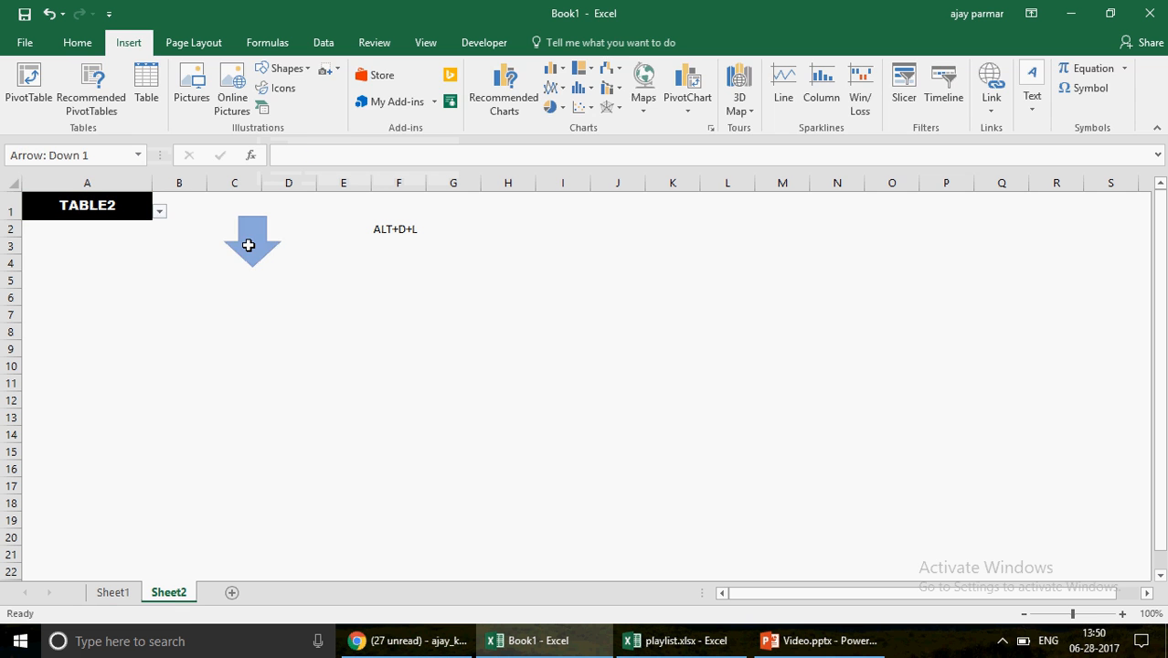
pyautogui.click(251, 196)
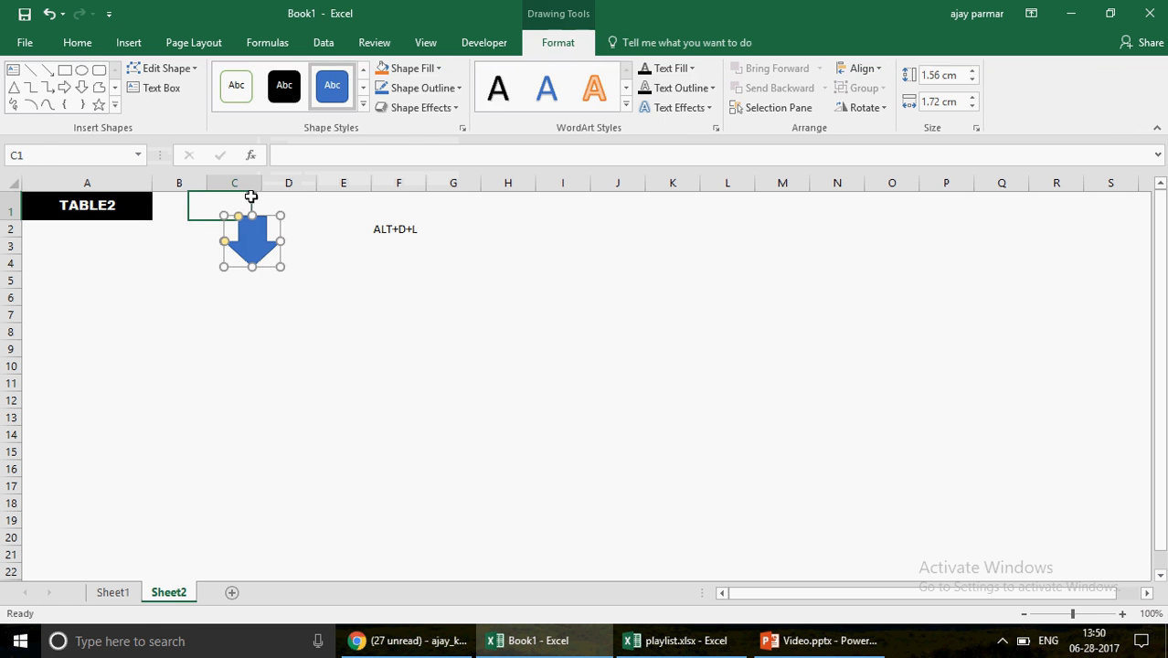
pyautogui.moveTo(251, 197); pyautogui.dragTo(289, 205)
pyautogui.moveTo(256, 245); pyautogui.dragTo(173, 250)
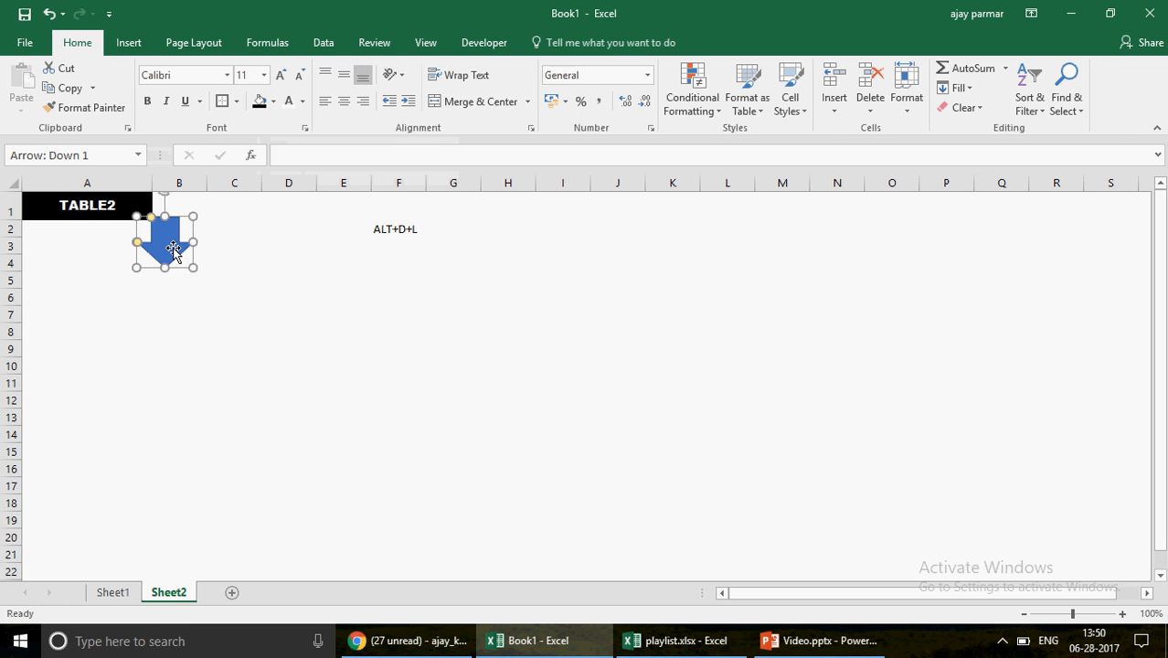
pyautogui.press('Delete')
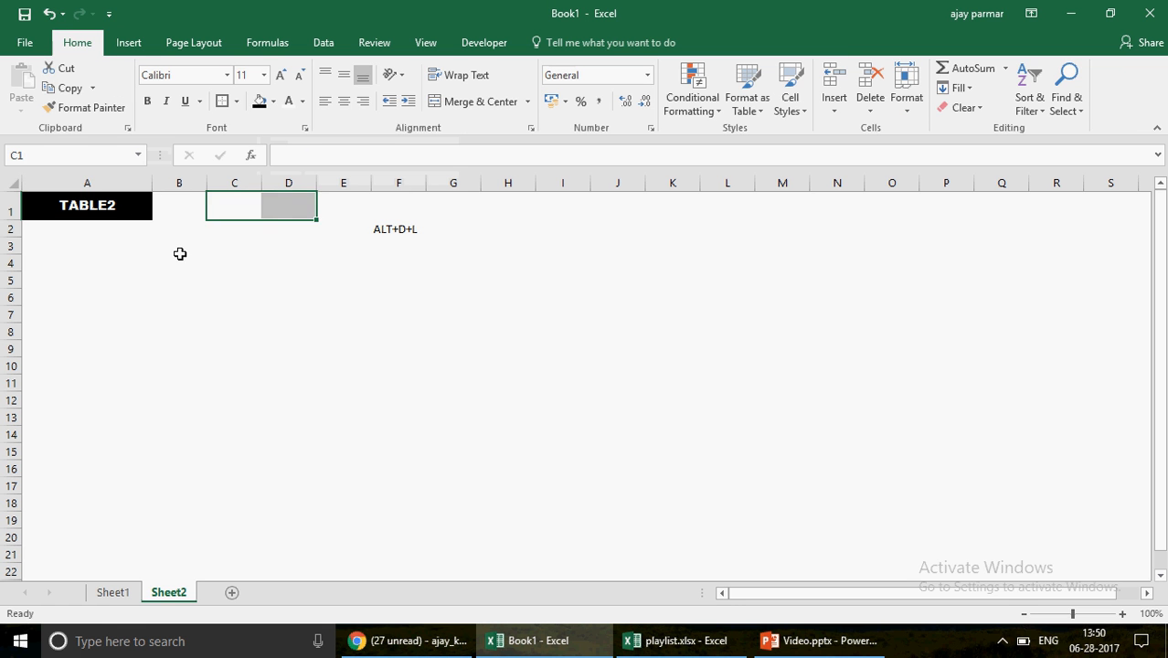
pyautogui.click(117, 255)
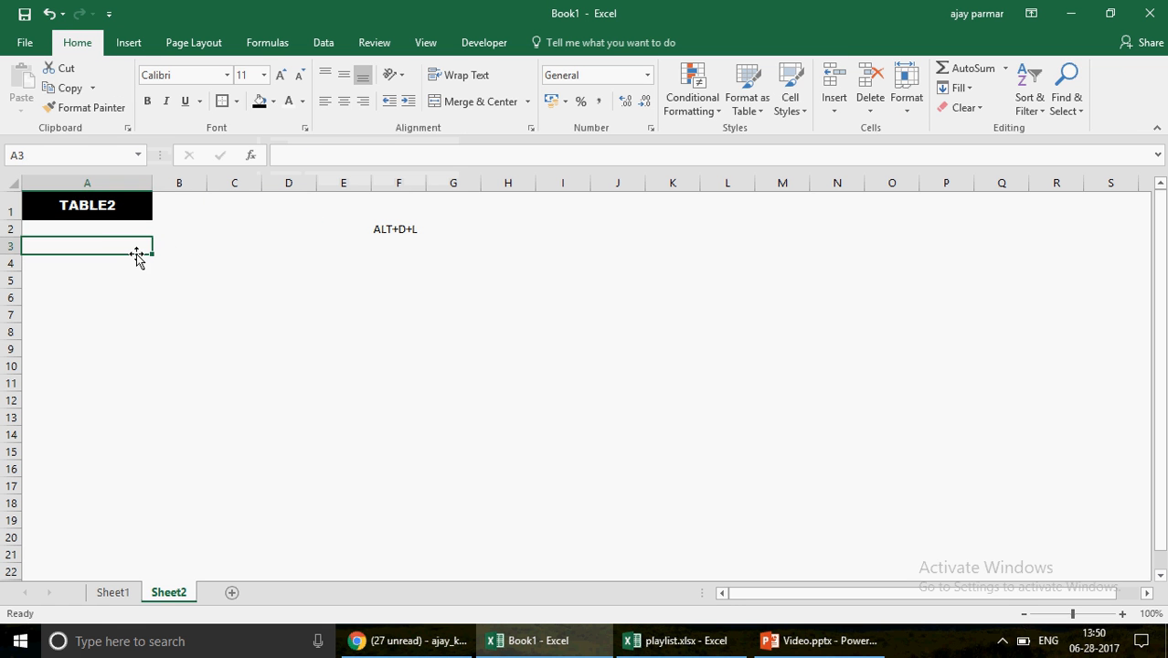
pyautogui.click(116, 262)
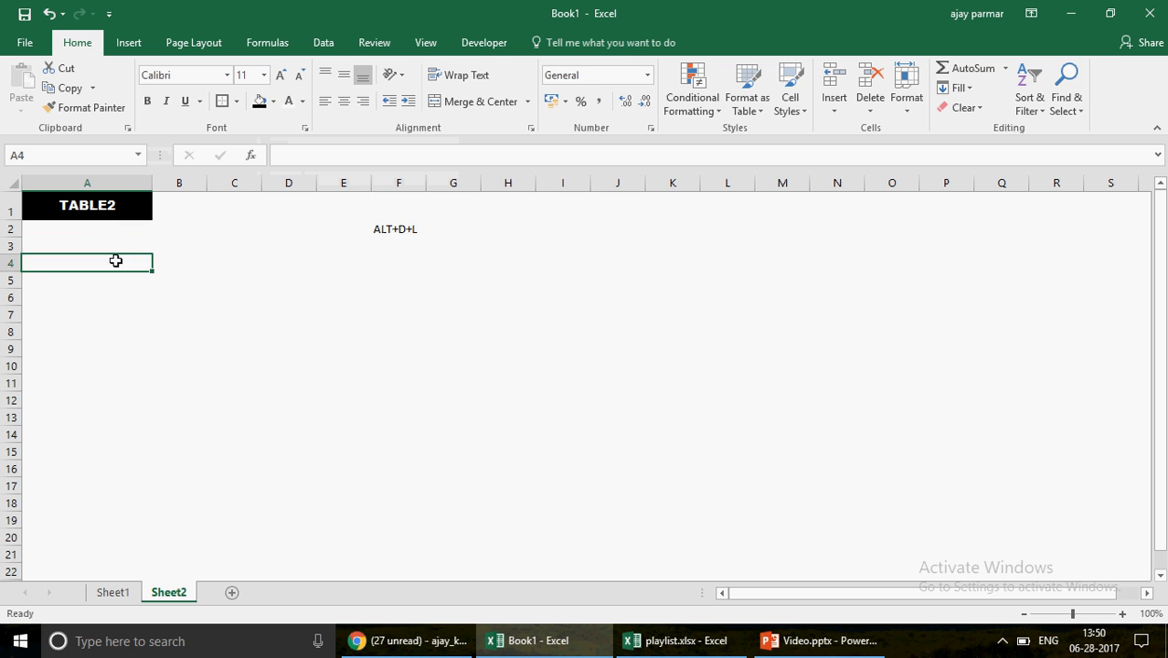
pyautogui.press('Right')
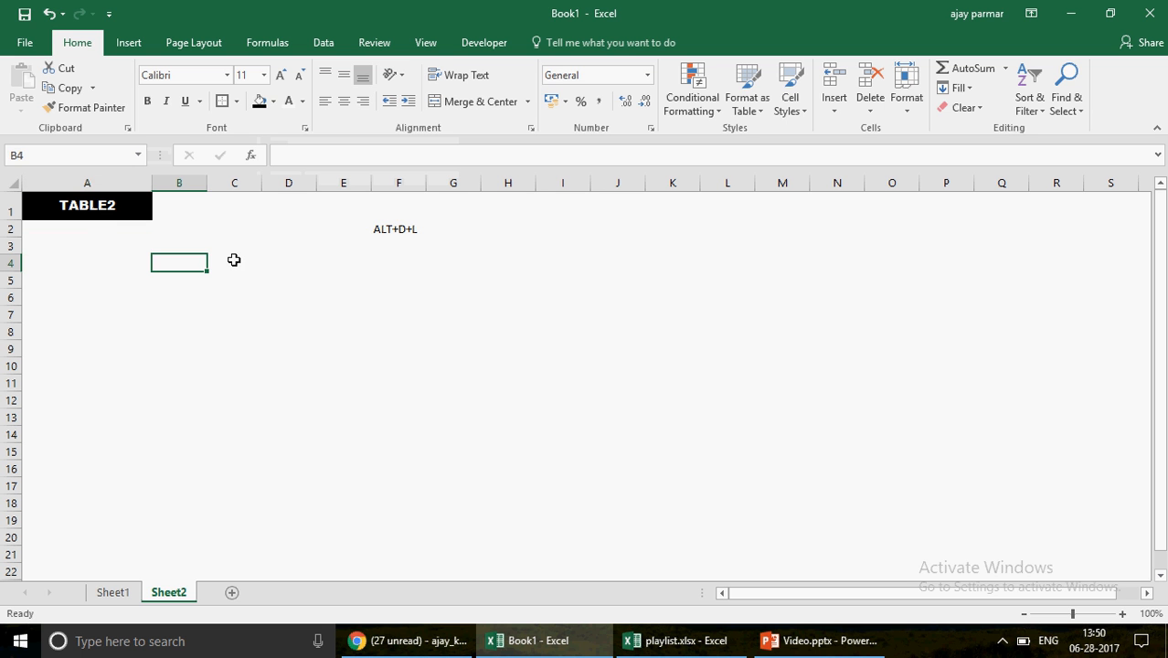
pyautogui.click(67, 268)
pyautogui.press('capslock')
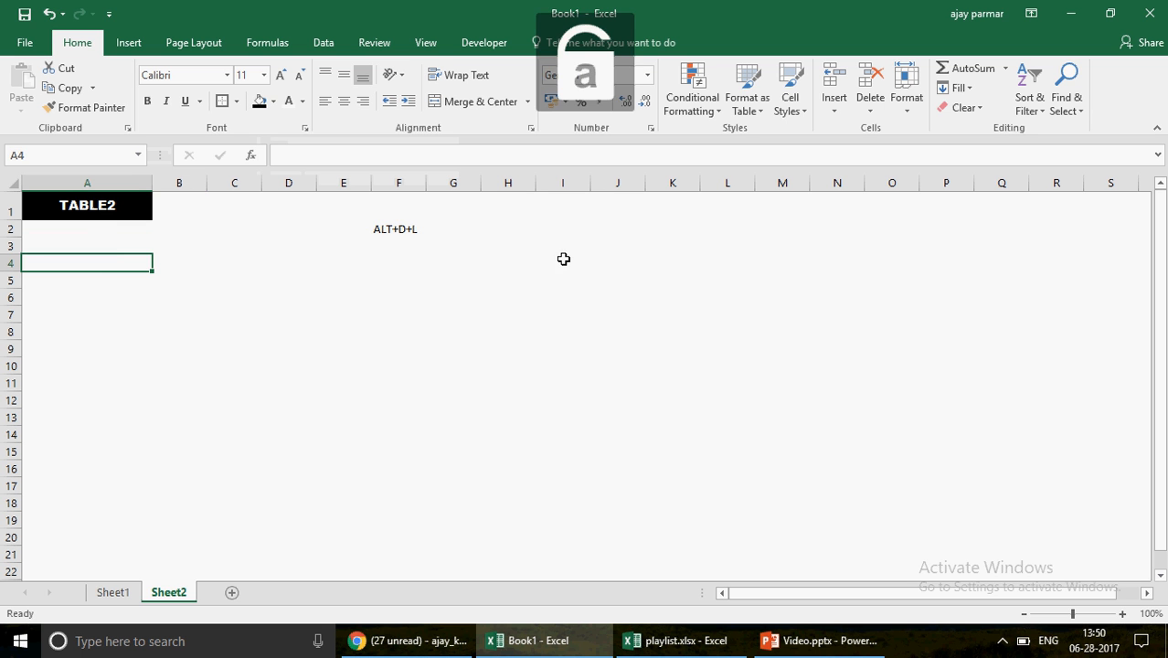
pyautogui.click(563, 259)
# Step: Apply a thick outside border around the range A4:K14 on Sheet2
pyautogui.click(87, 268)
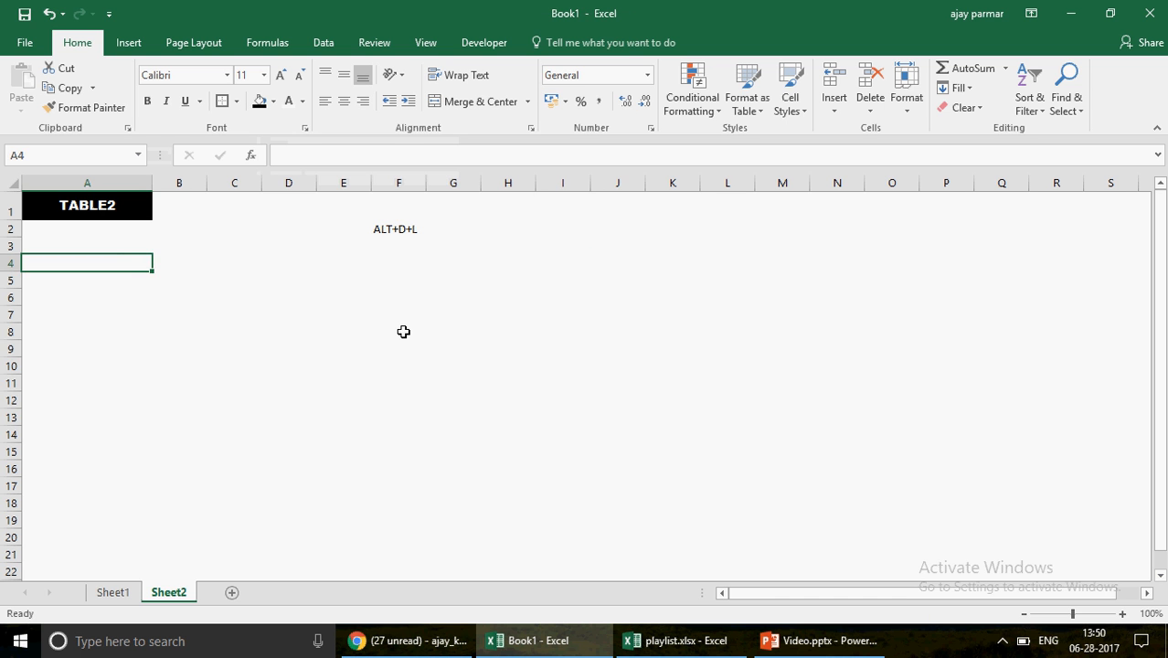
pyautogui.moveTo(87, 268); pyautogui.dragTo(660, 439)
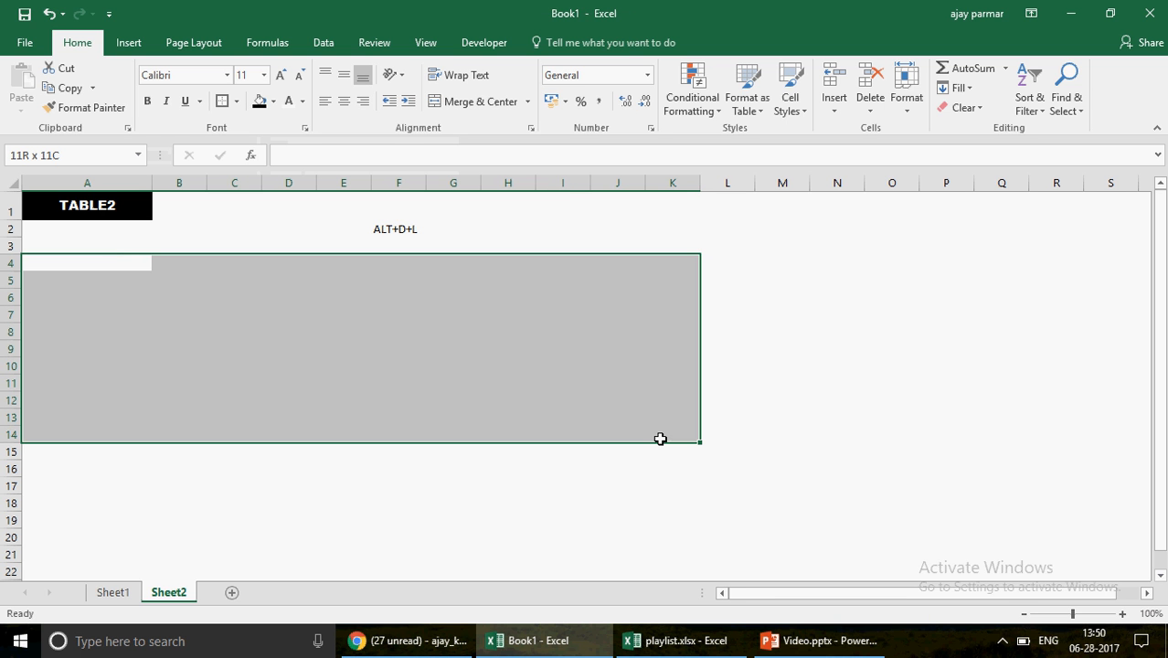
pyautogui.click(222, 101)
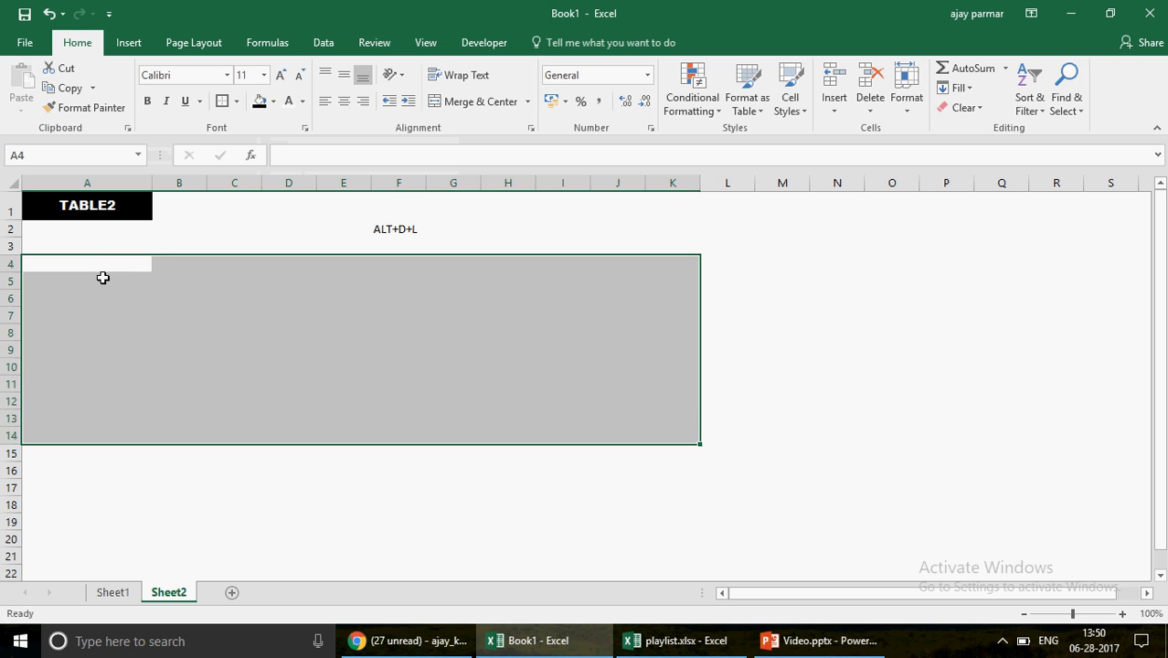
pyautogui.click(99, 267)
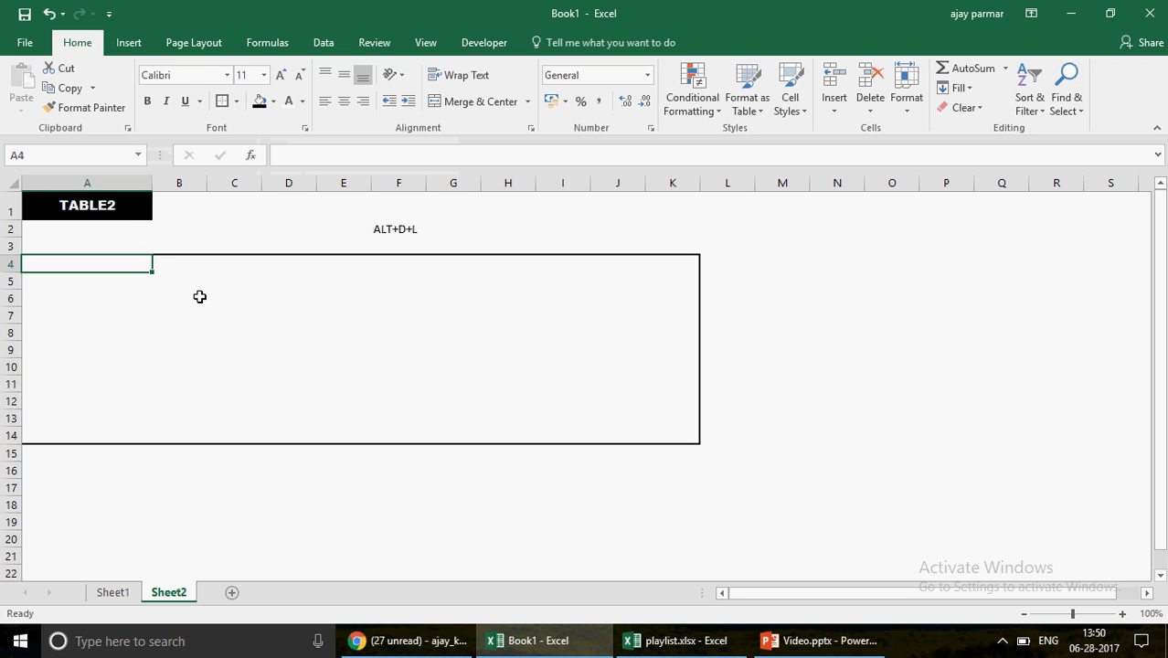
# Step: Examine the drop-down cell A1 on Sheet2 and the position of the TABLE1 label in column C of Sheet1
pyautogui.click(123, 211)
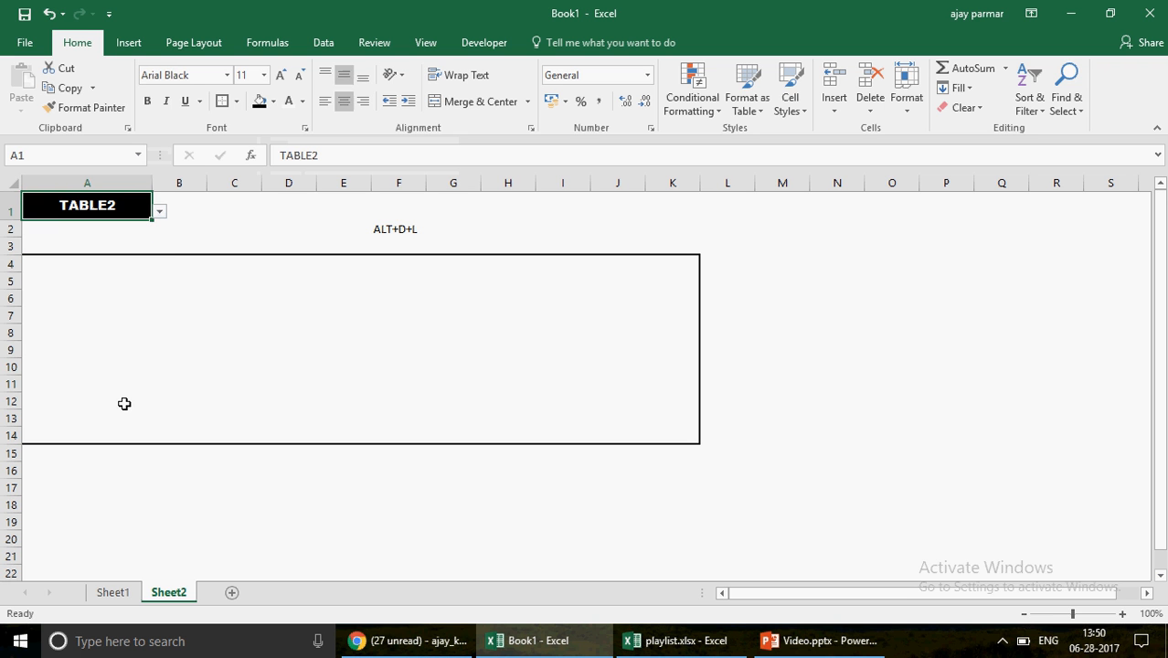
pyautogui.click(127, 590)
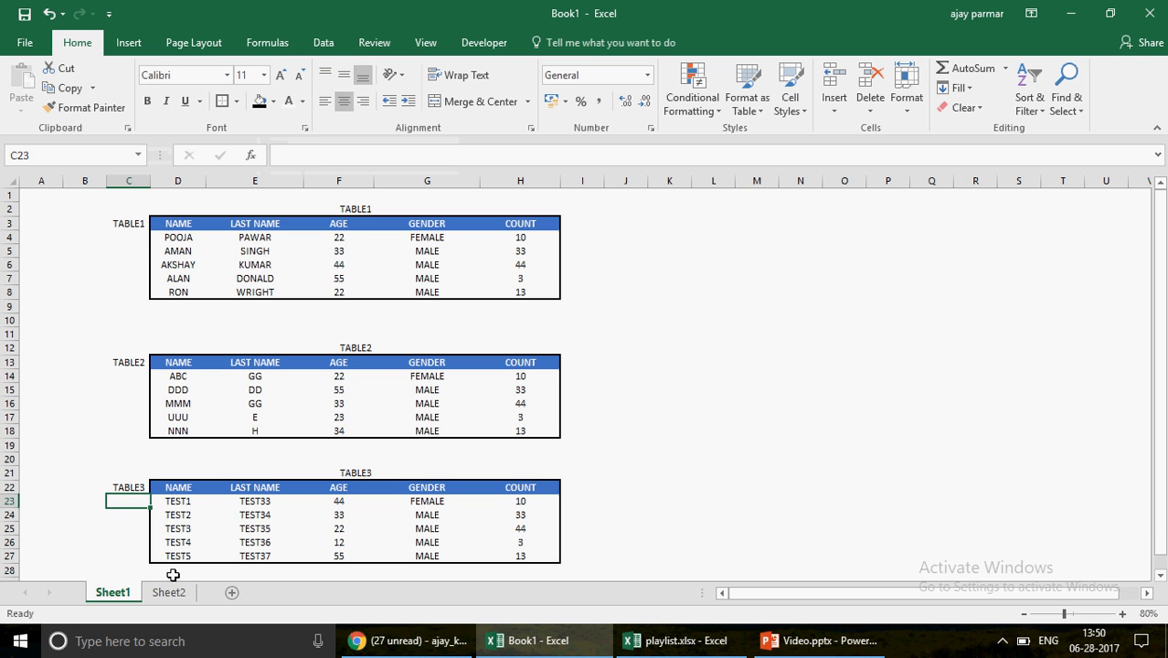
pyautogui.click(130, 223)
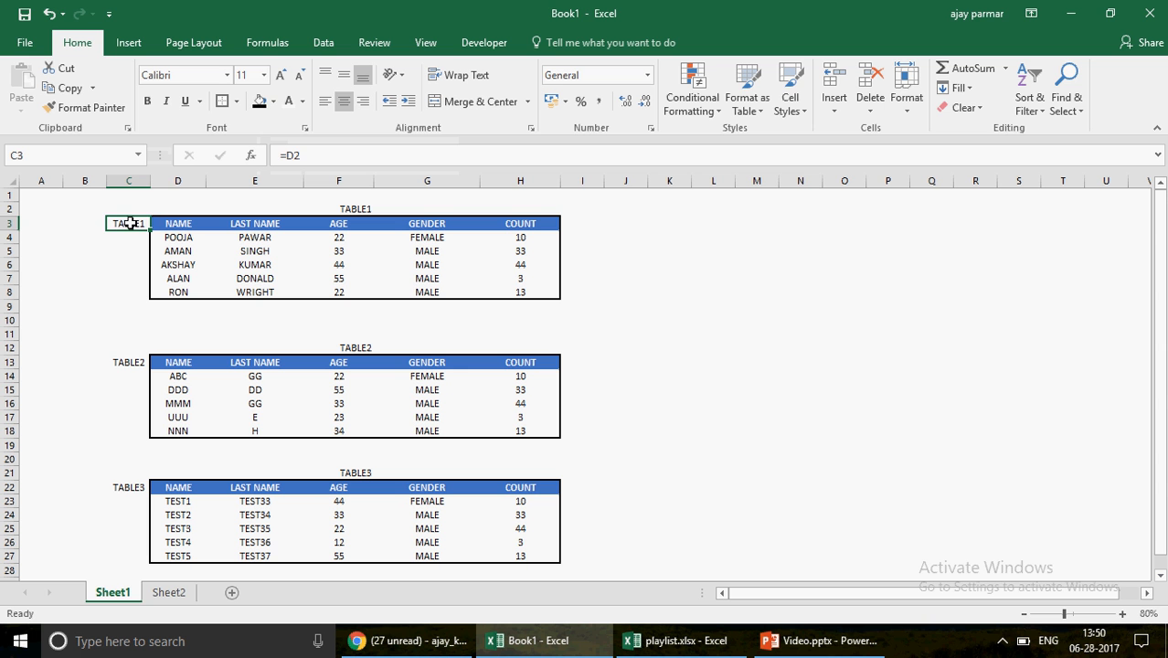
pyautogui.click(127, 209)
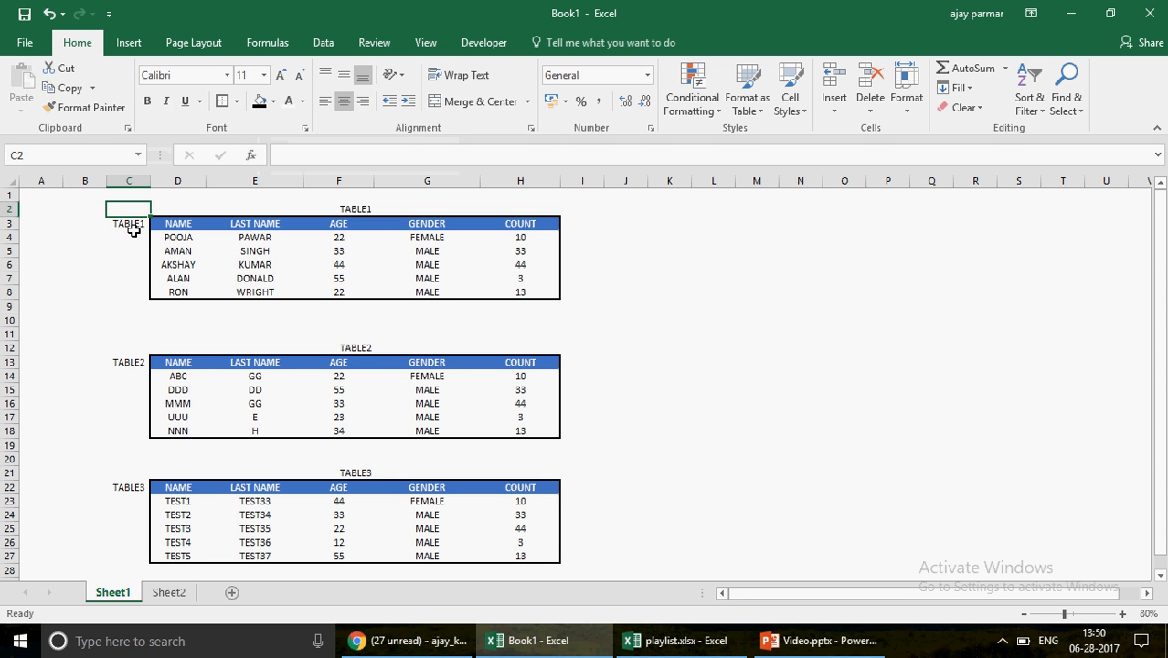
pyautogui.click(131, 226)
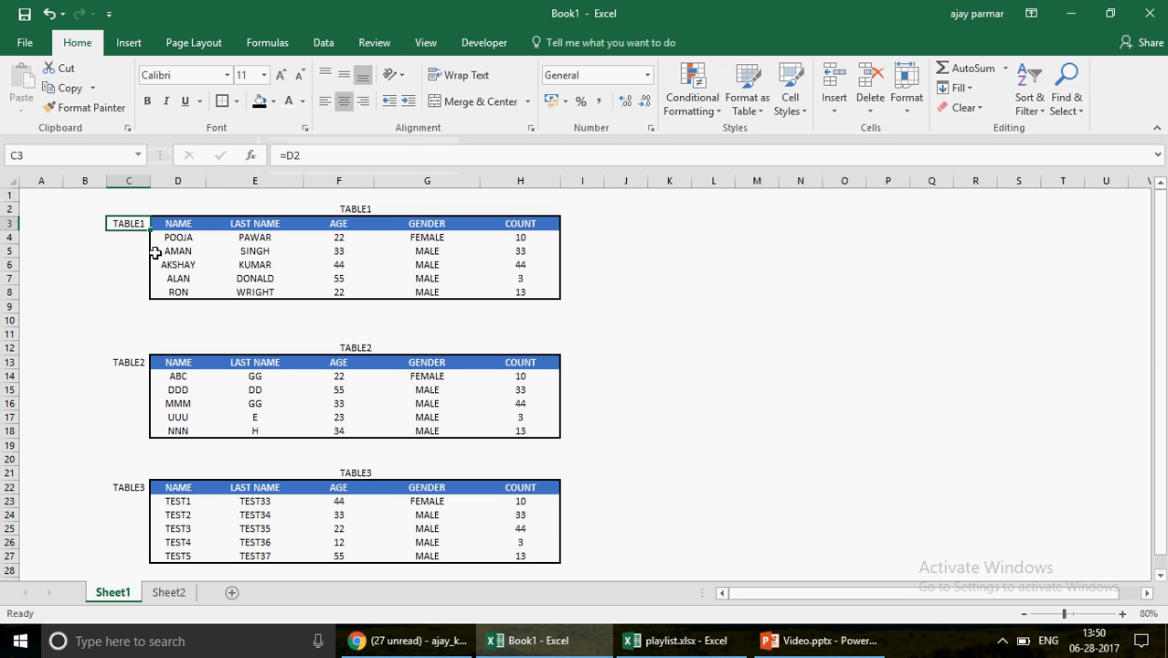
pyautogui.click(133, 208)
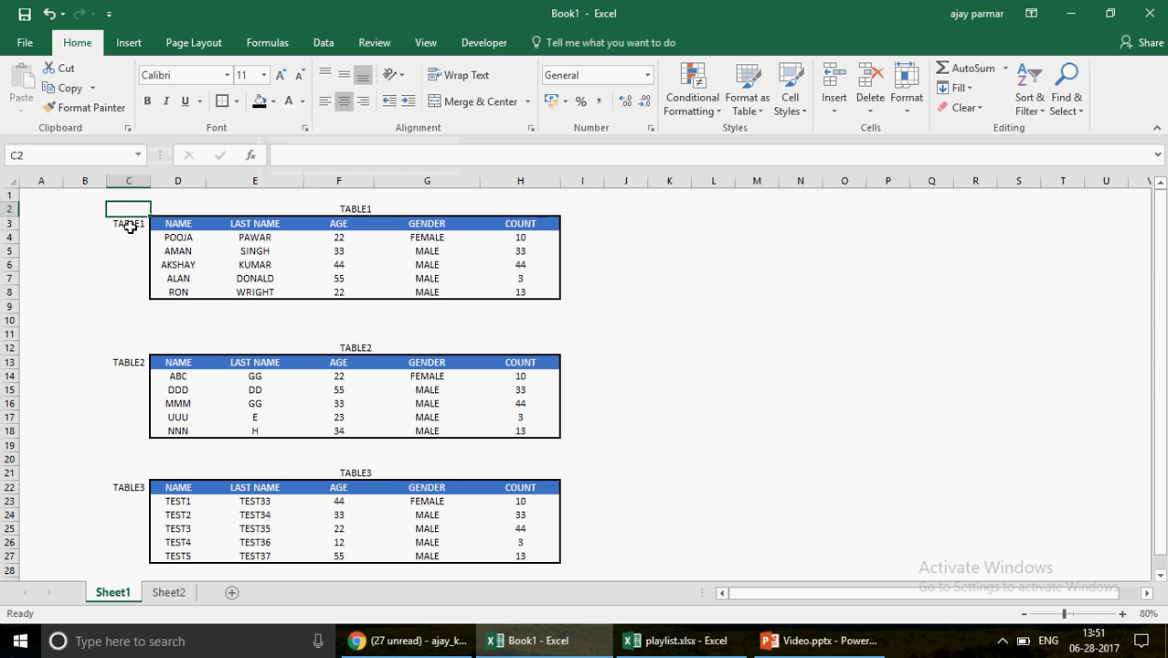
pyautogui.click(130, 226)
pyautogui.click(129, 194)
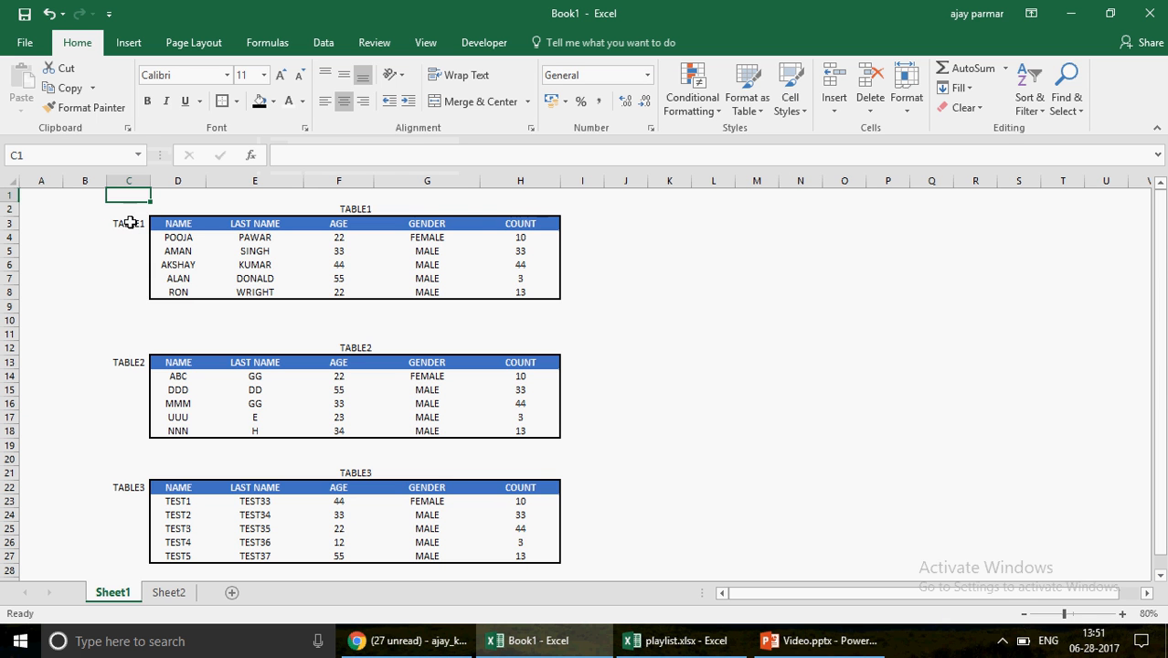
# Step: Enter the formula =MATCH(A1,Sheet1!C:C,0) in cell C1 of Sheet2
pyautogui.click(164, 594)
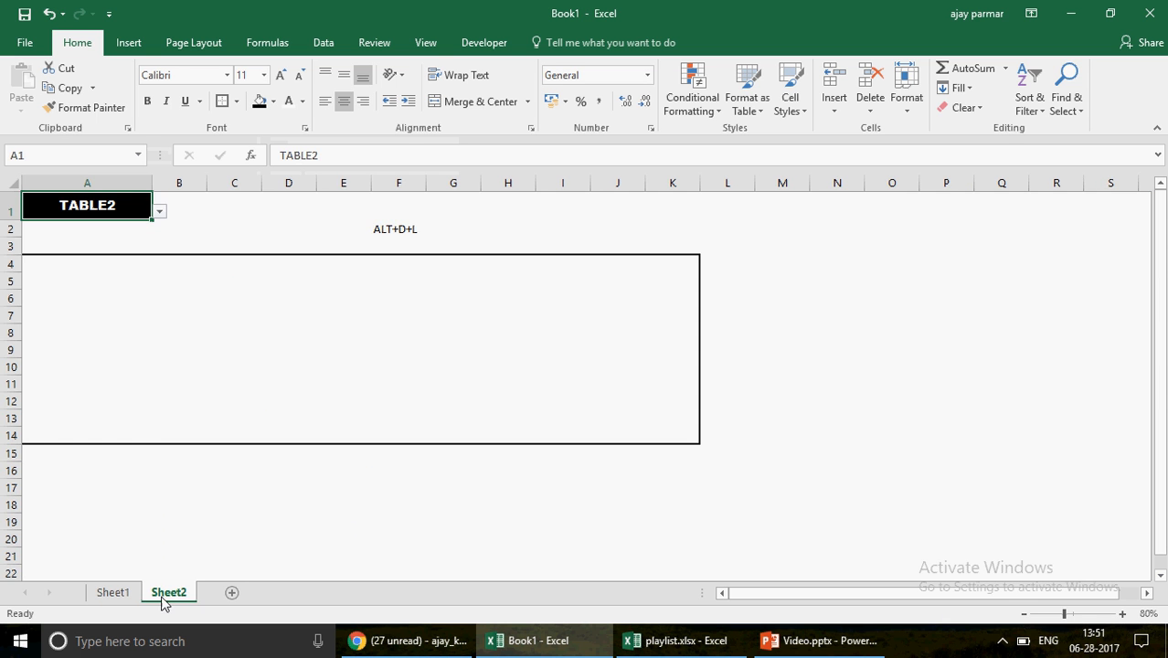
pyautogui.click(234, 207)
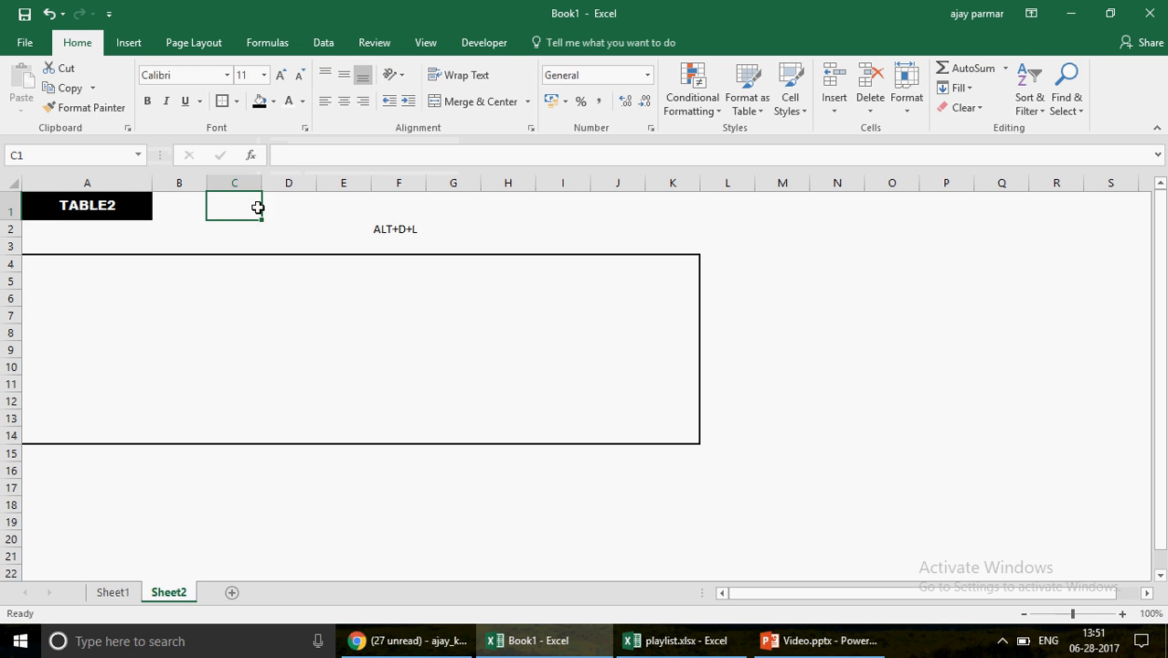
pyautogui.write('=match')
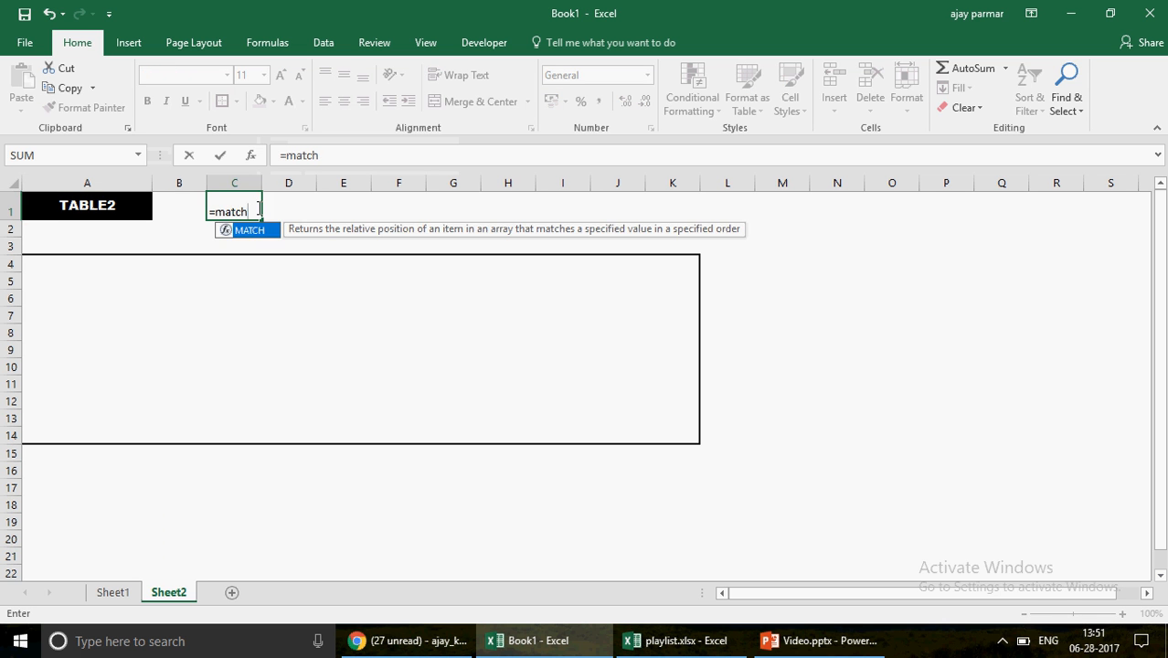
pyautogui.write('(')
pyautogui.click(124, 206)
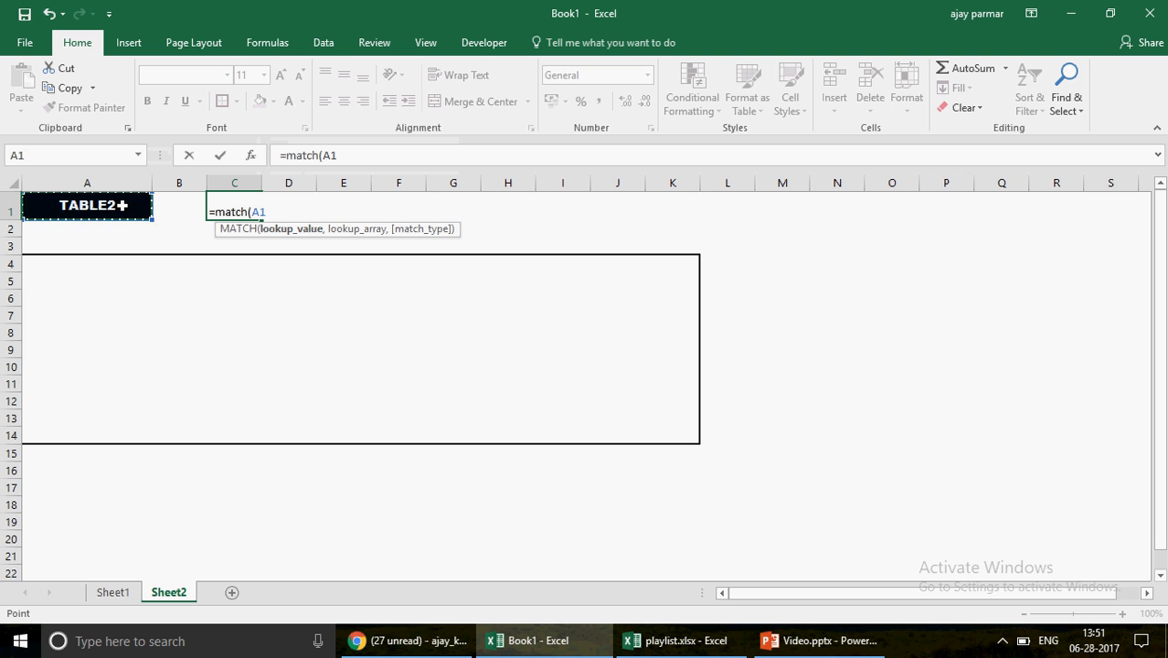
pyautogui.write(',')
pyautogui.click(115, 593)
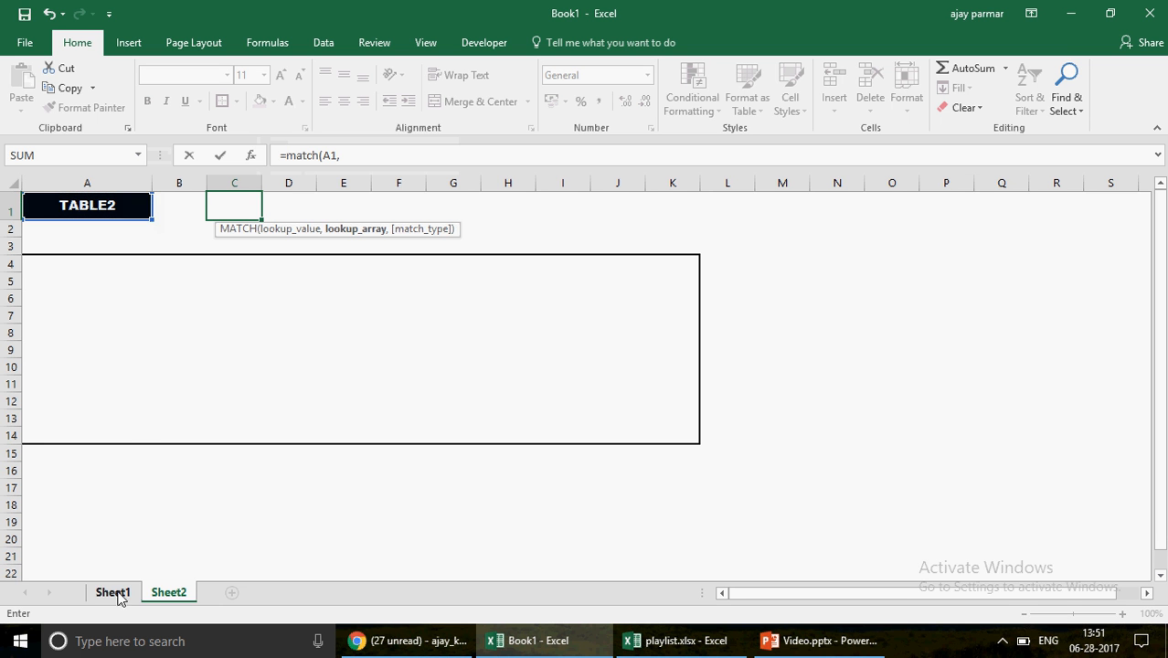
pyautogui.click(133, 182)
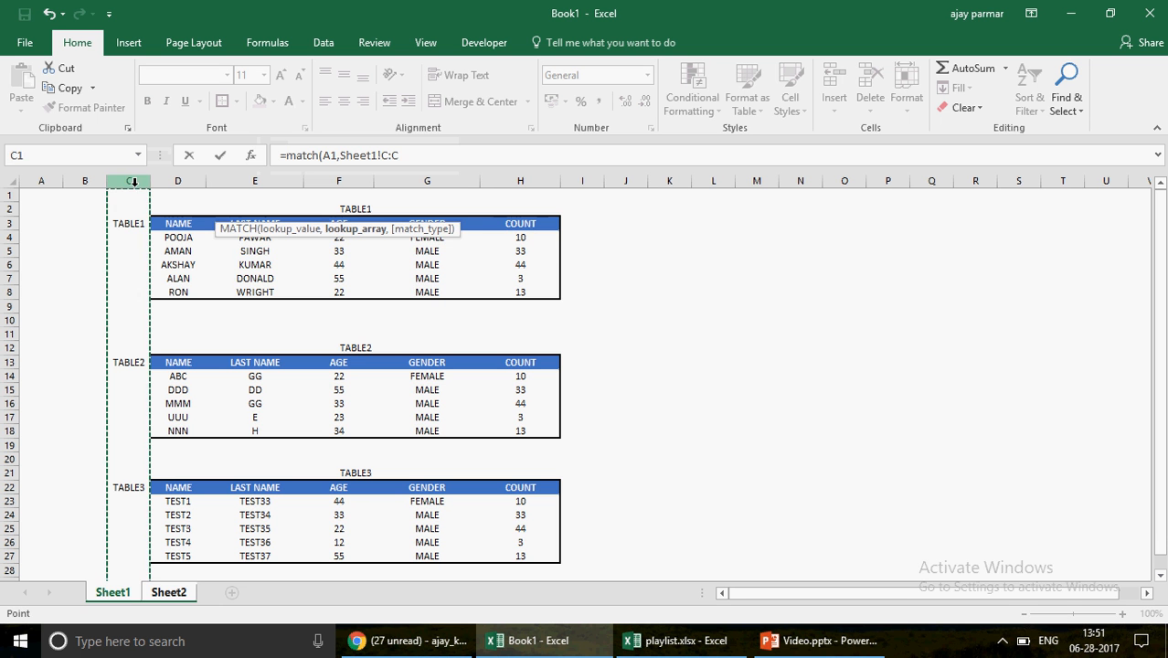
pyautogui.write(',0')
pyautogui.press('Return')
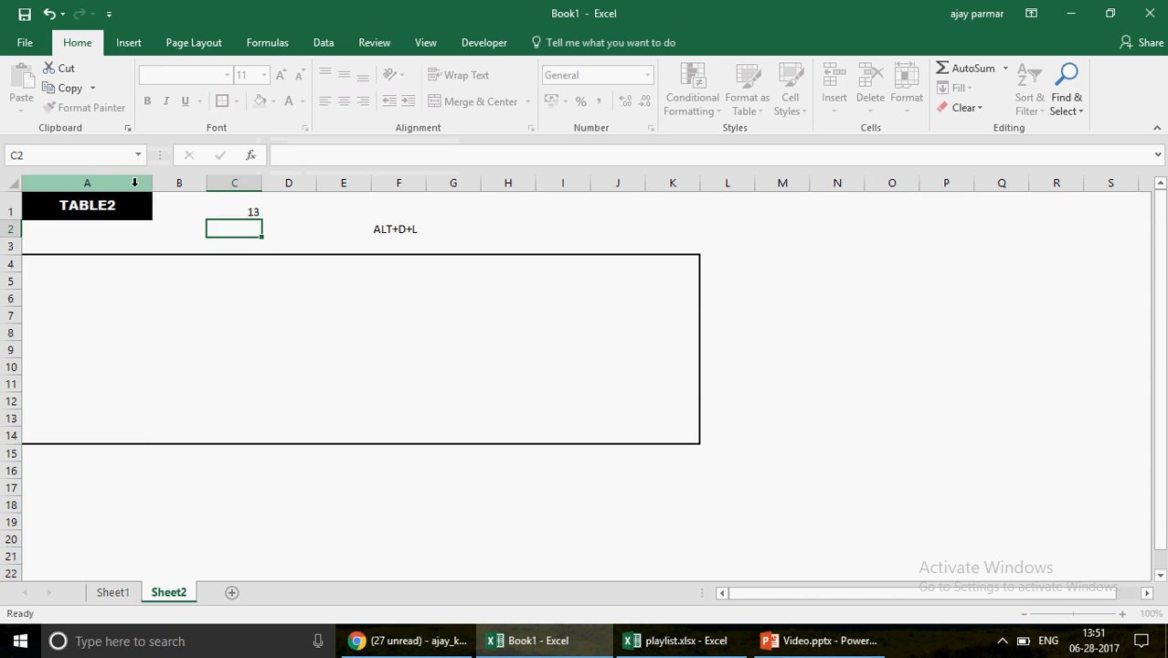
pyautogui.press('Up')
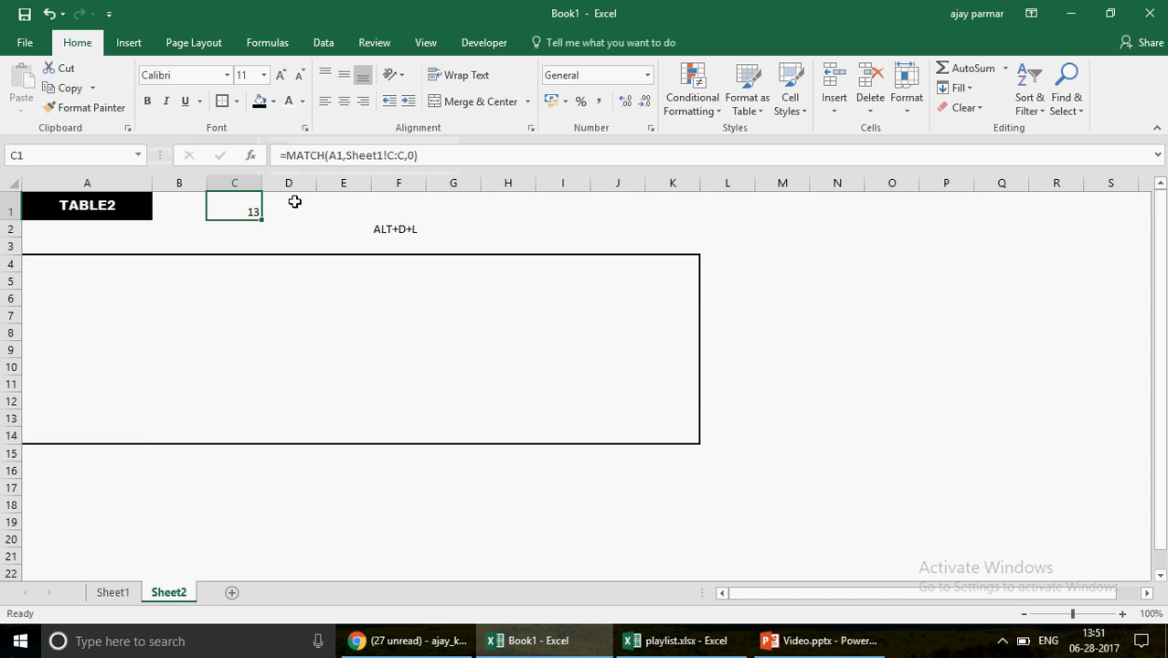
# Step: Go through column C of Sheet1 row by row to locate the TABLE2 and TABLE3 labels, and return to Sheet2
pyautogui.click(112, 590)
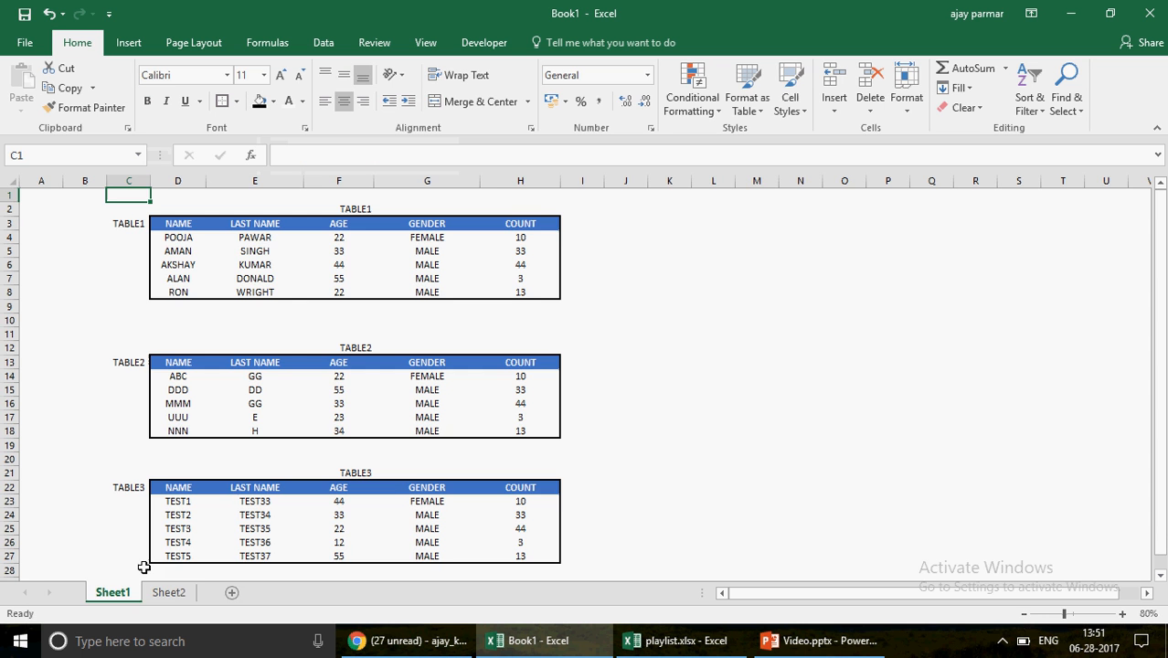
pyautogui.click(131, 236)
pyautogui.press('Down')
pyautogui.press('Down')
pyautogui.press('Down')
pyautogui.press('Down')
pyautogui.press('Down')
pyautogui.press('Down')
pyautogui.press('Down')
pyautogui.press('Down')
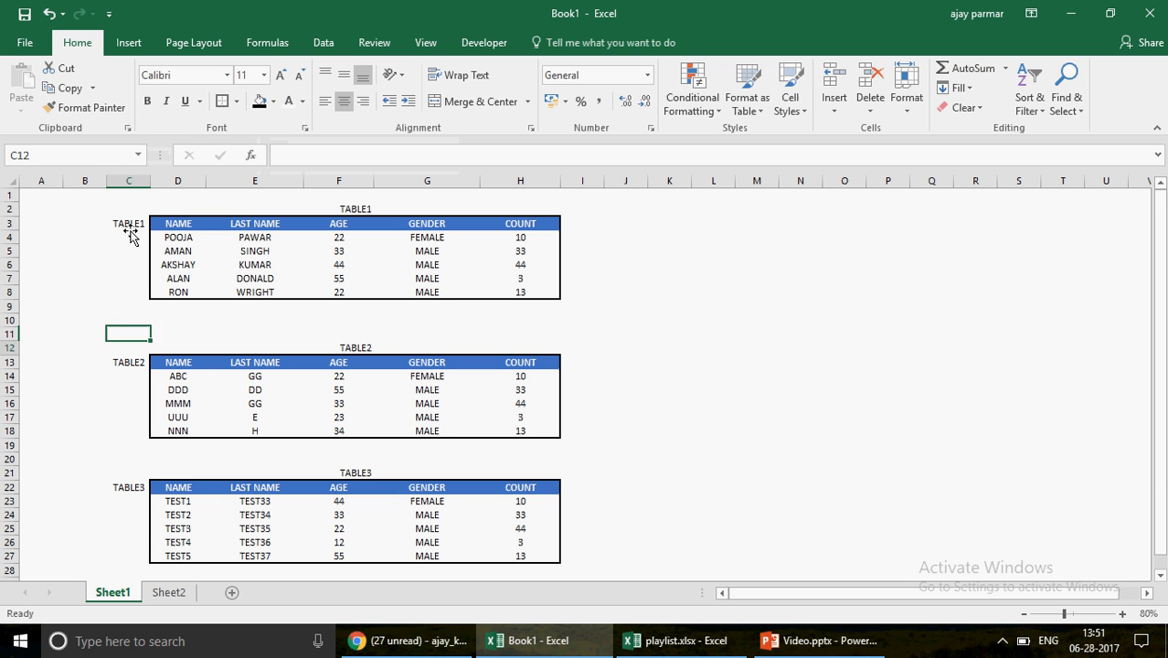
pyautogui.press('Down')
pyautogui.press('Down')
pyautogui.press('Down')
pyautogui.press('Down')
pyautogui.press('Down')
pyautogui.press('Down')
pyautogui.press('Down')
pyautogui.press('Down')
pyautogui.press('Down')
pyautogui.press('Down')
pyautogui.press('Down')
pyautogui.press('Up')
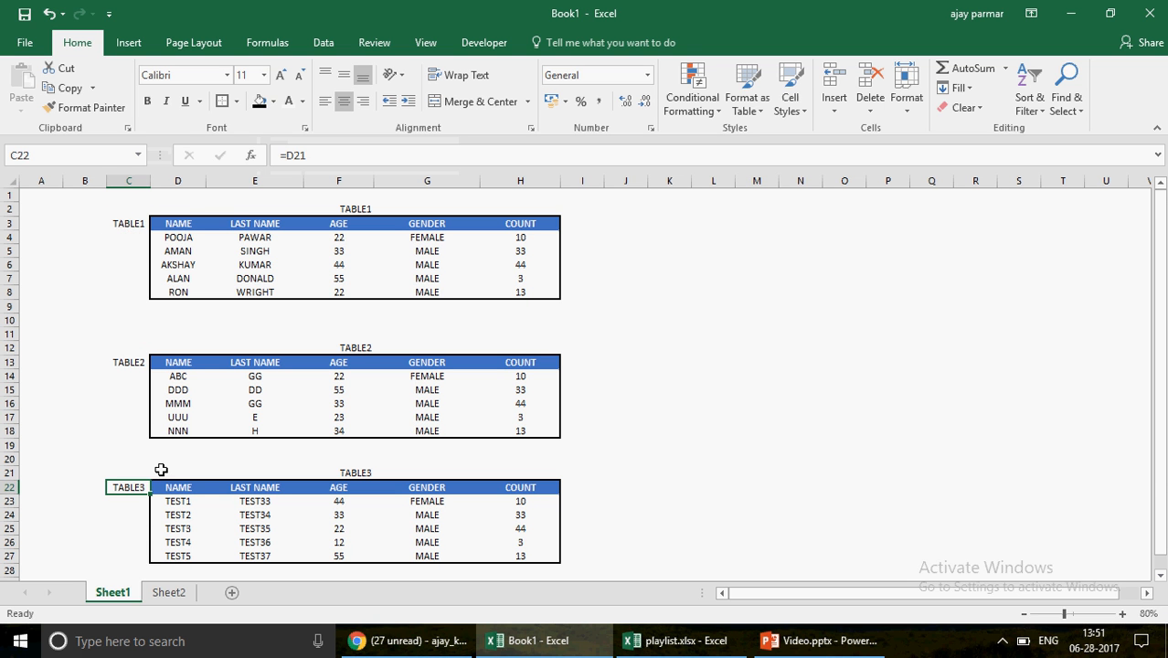
pyautogui.click(169, 594)
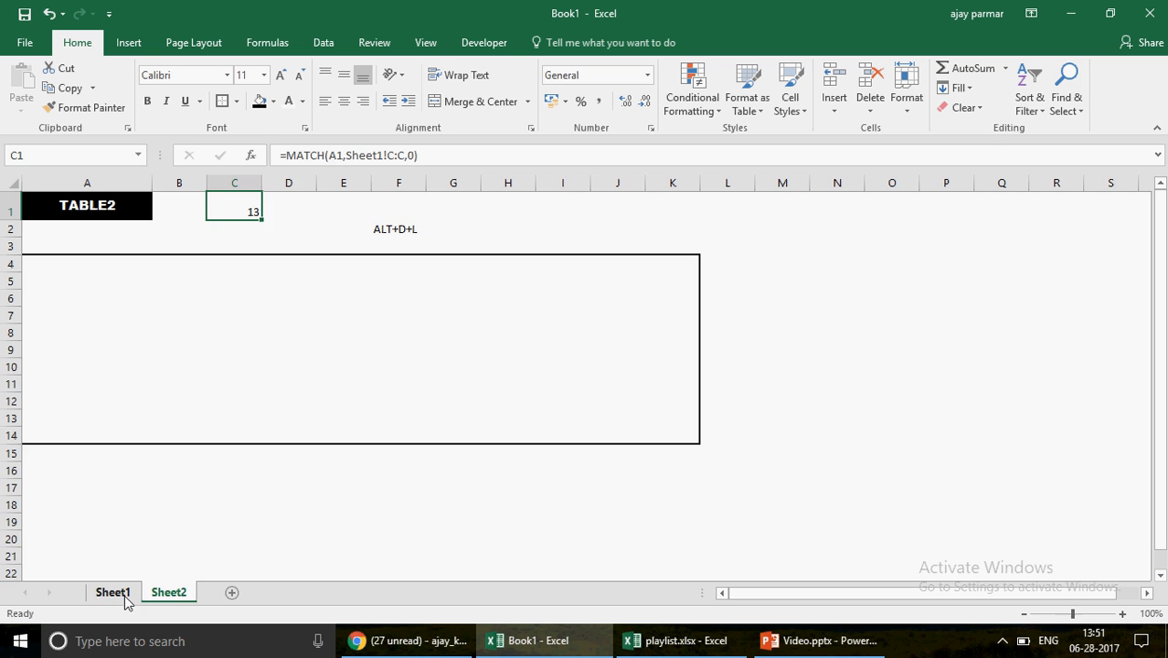
# Step: Compare the MATCH result in C1 of Sheet2 with the row of the TABLE2 label in column C of Sheet1
pyautogui.click(114, 593)
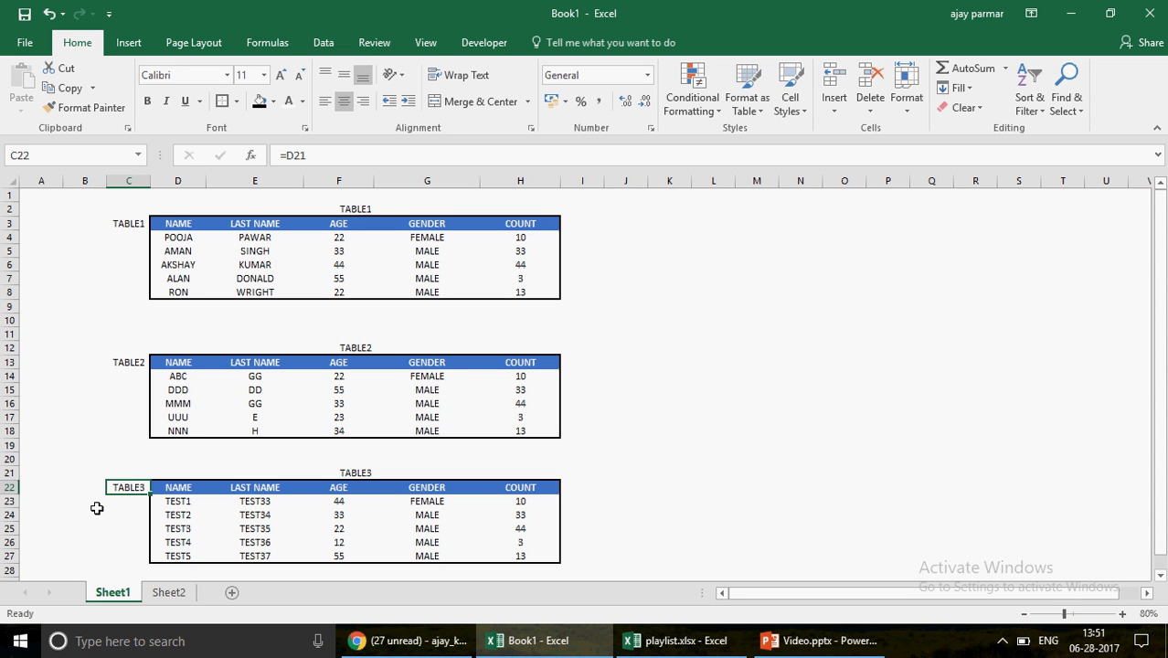
pyautogui.click(133, 207)
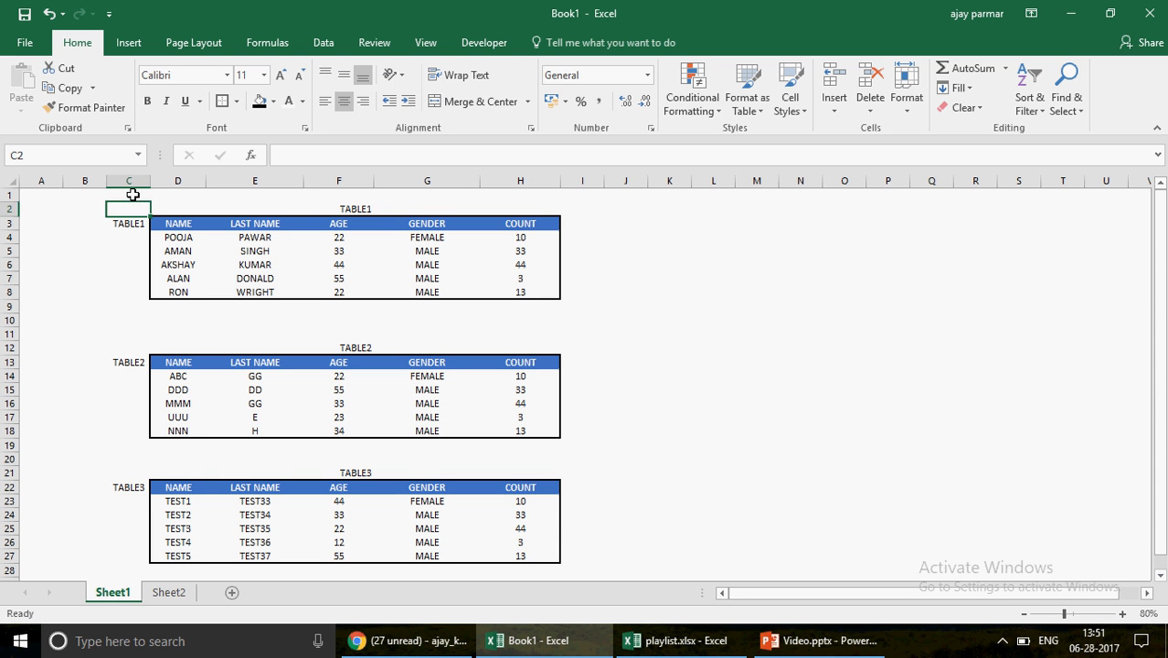
pyautogui.press('Down')
pyautogui.press('Down')
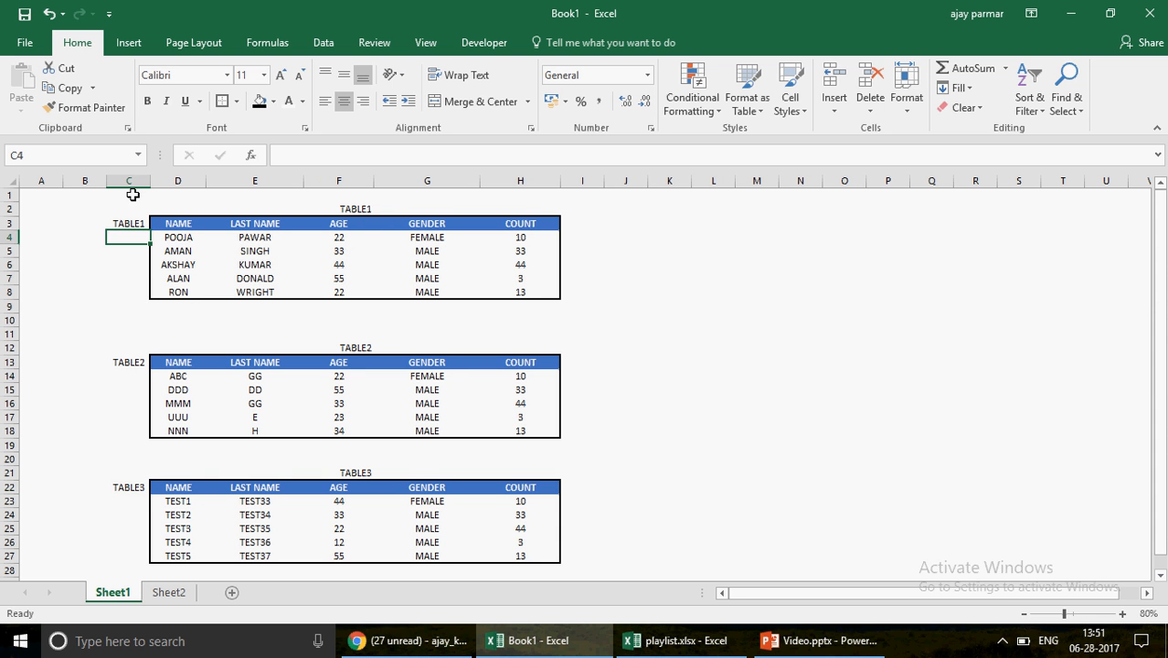
pyautogui.click(167, 594)
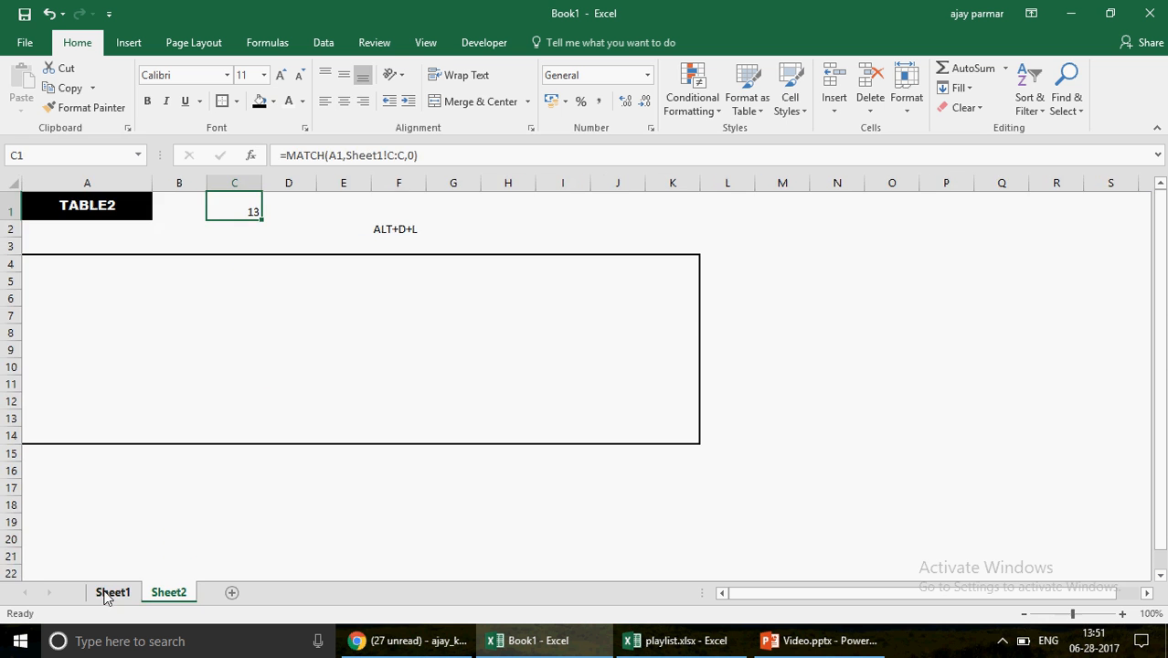
pyautogui.click(107, 594)
pyautogui.click(128, 362)
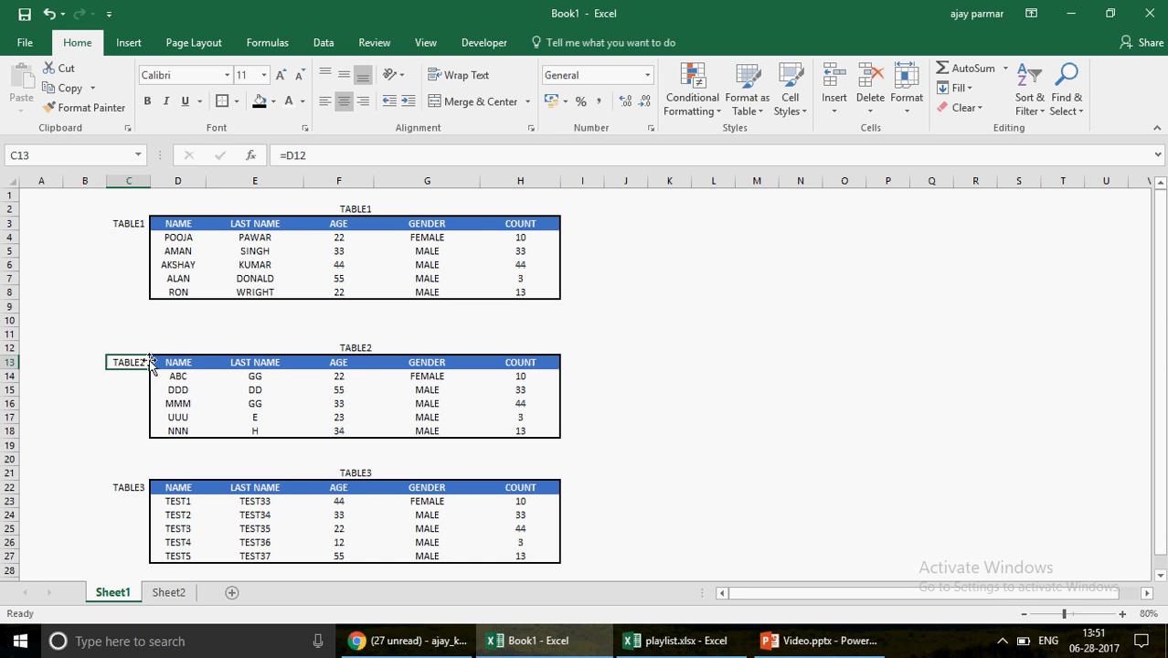
pyautogui.click(9, 363)
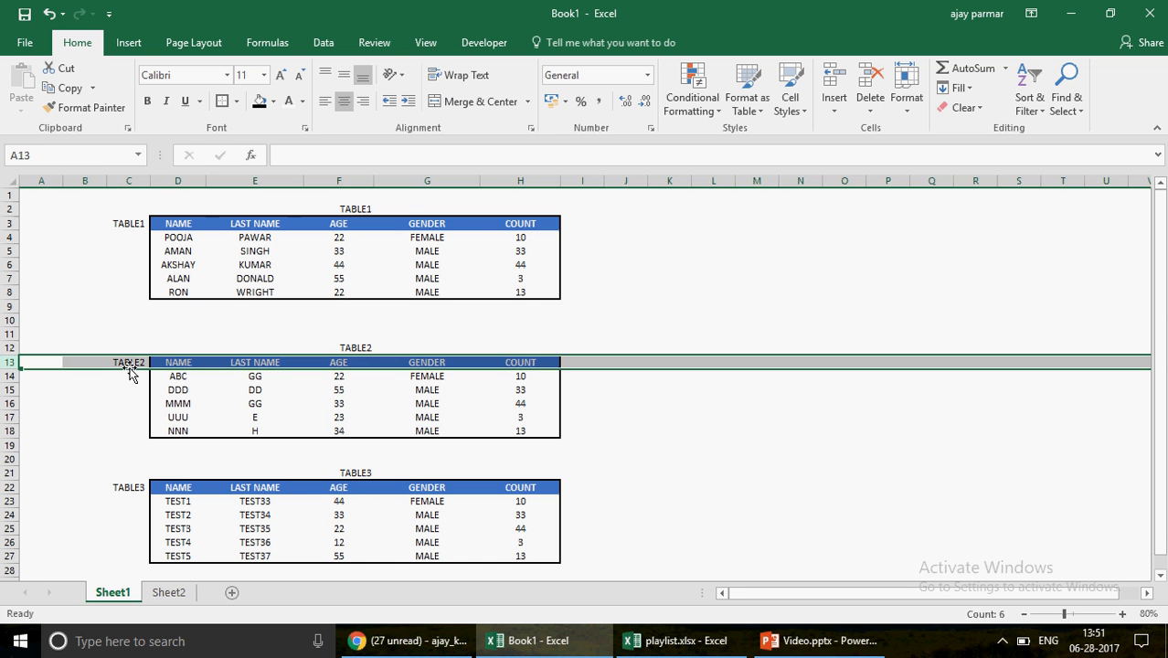
pyautogui.click(129, 367)
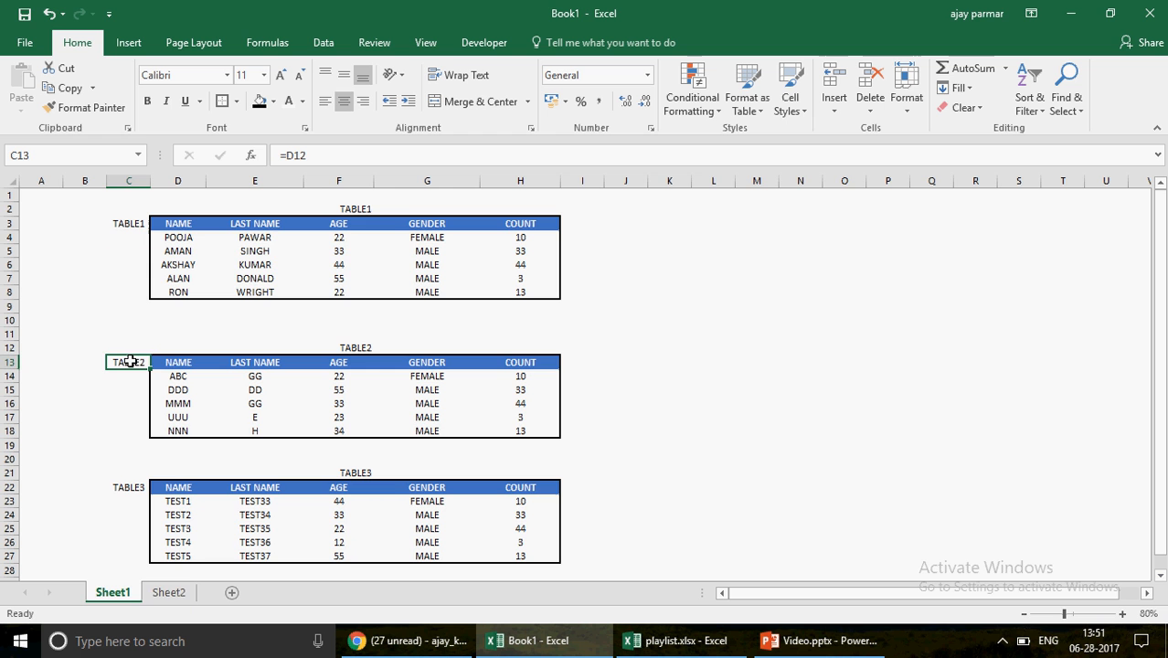
pyautogui.click(170, 593)
pyautogui.click(117, 207)
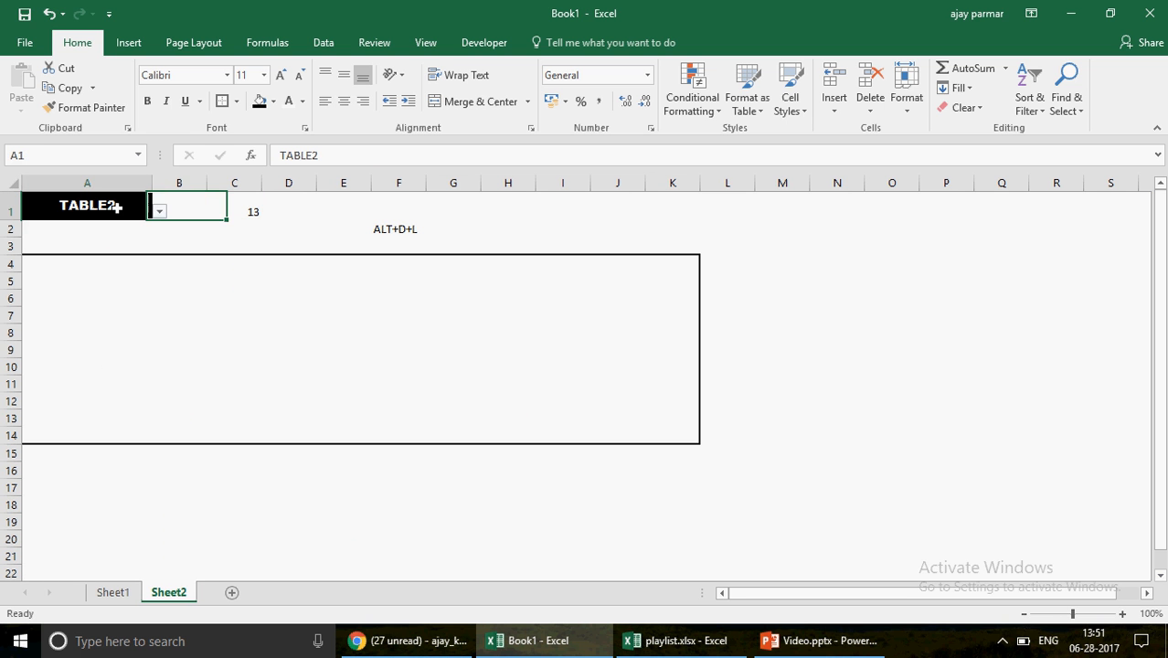
# Step: Choose TABLE1 in Sheet2's A1 drop-down and compare the MATCH result in C1 with the TABLE1 label's row on Sheet1
pyautogui.click(160, 213)
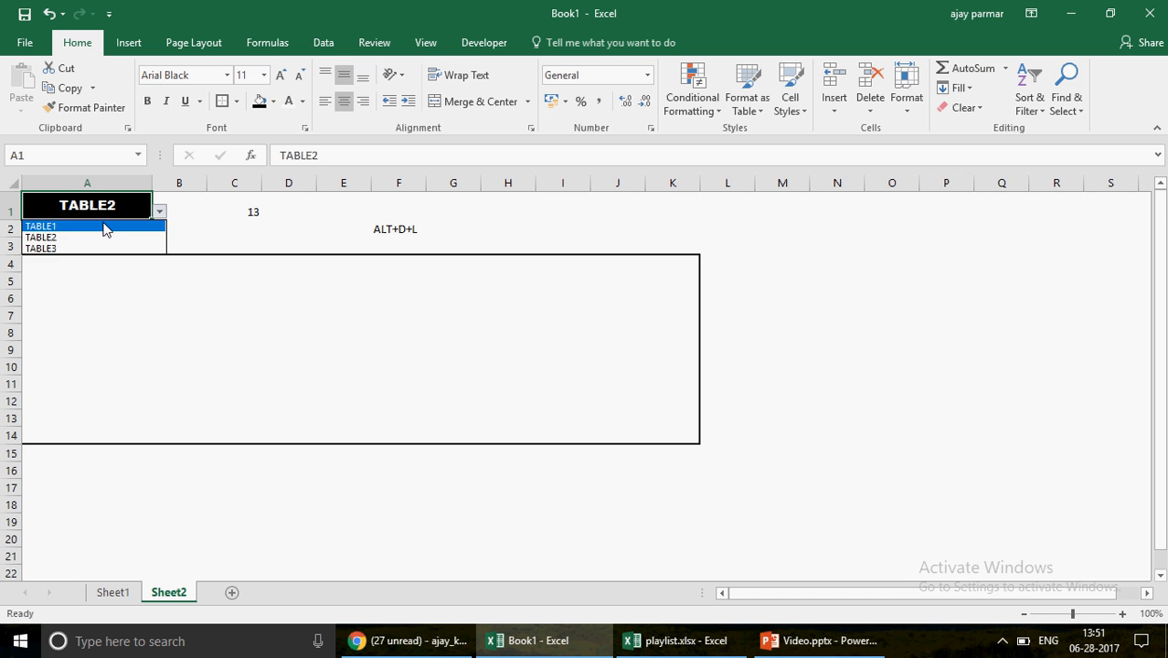
pyautogui.click(105, 227)
pyautogui.click(259, 210)
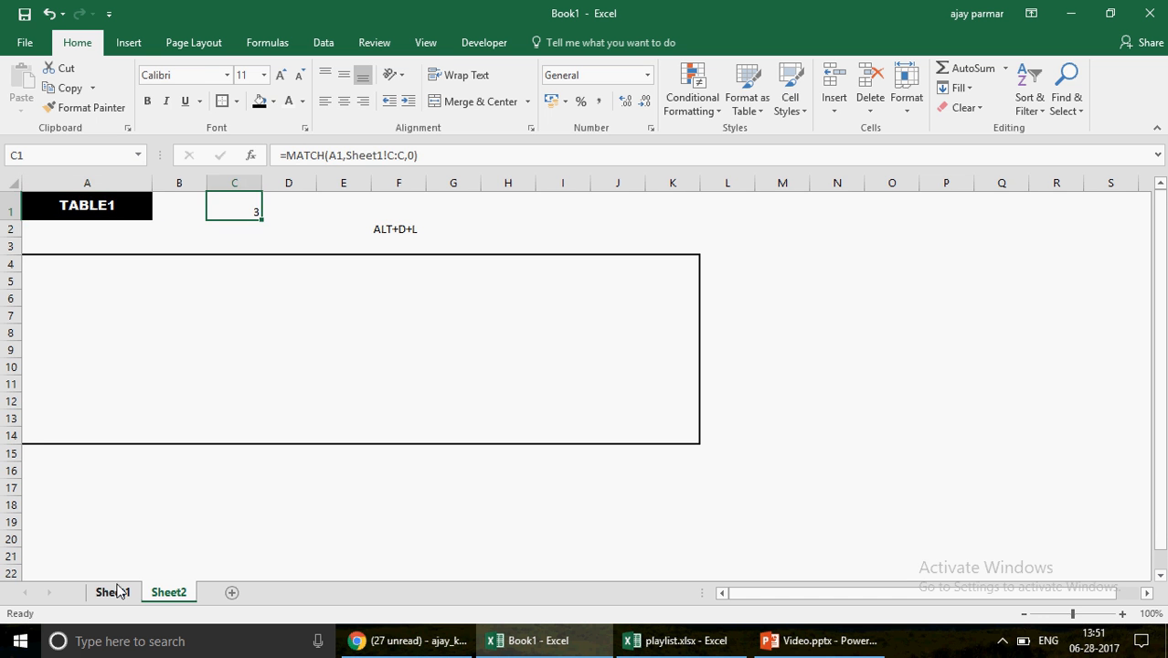
pyautogui.click(113, 592)
pyautogui.click(132, 223)
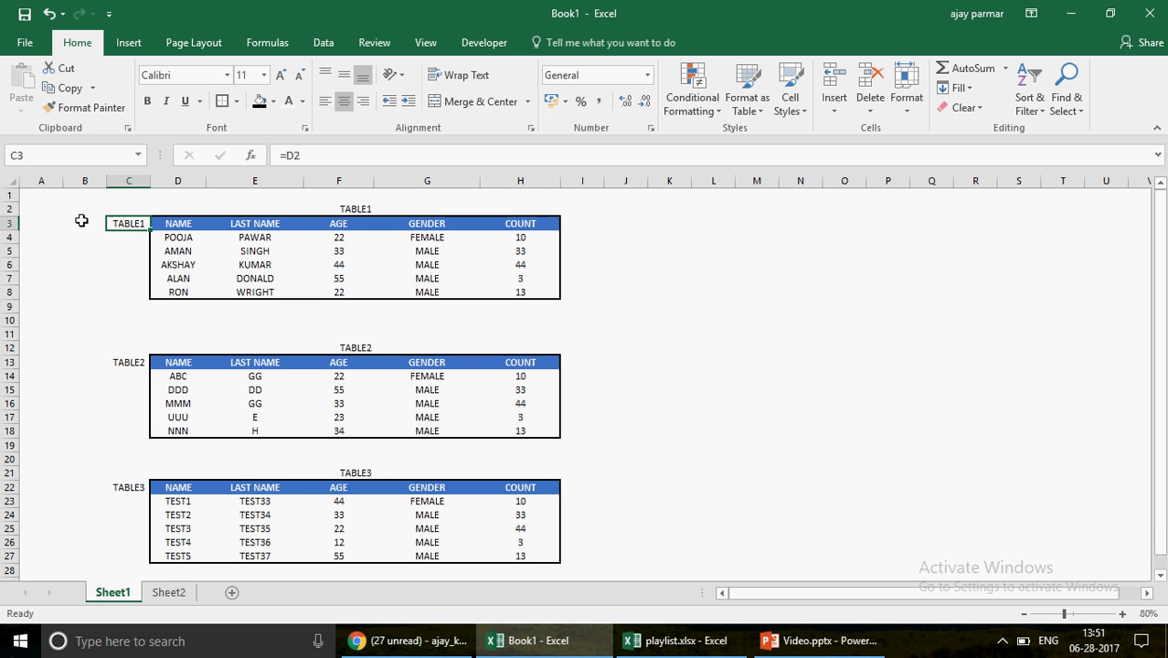
pyautogui.click(81, 220)
pyautogui.click(135, 223)
# Step: Enter the formula =OFFSET(C1,2,0) in cell L11 of Sheet1
pyautogui.click(721, 331)
pyautogui.write('=iff')
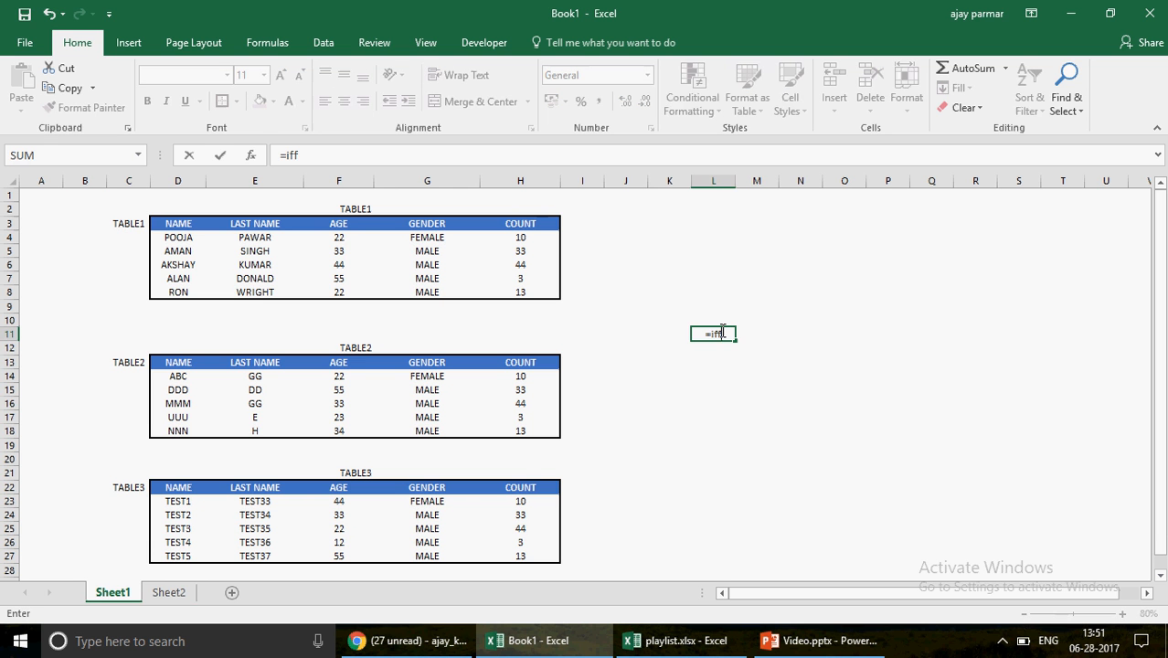
pyautogui.press('BackSpace')
pyautogui.press('BackSpace')
pyautogui.press('BackSpace')
pyautogui.write('off')
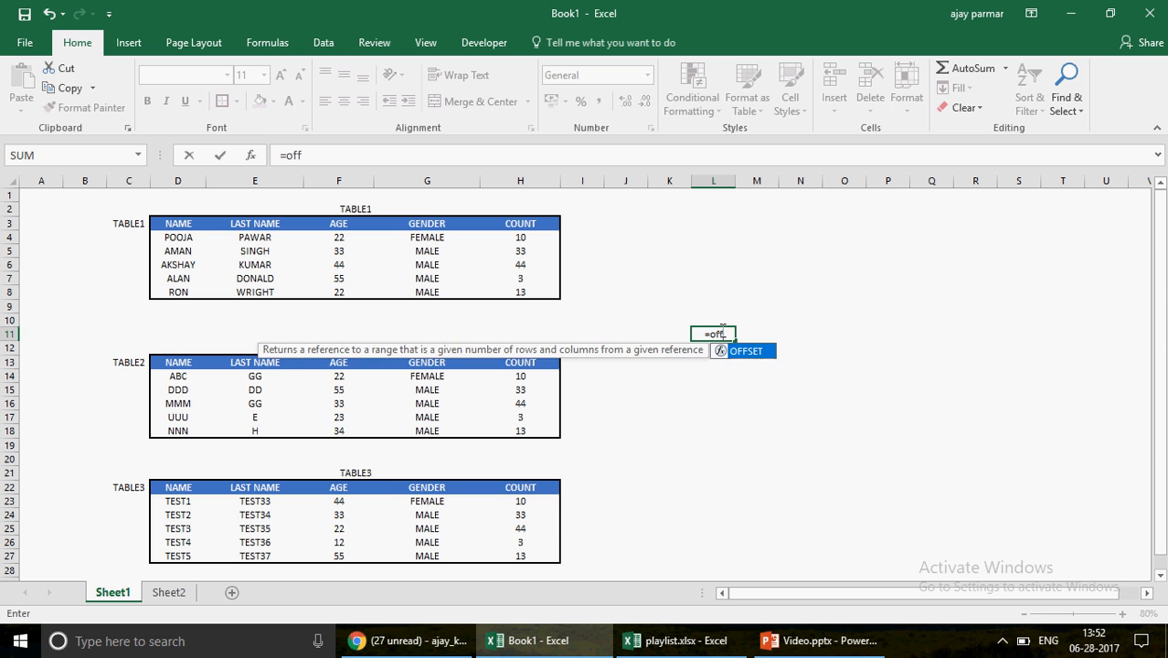
pyautogui.press('Tab')
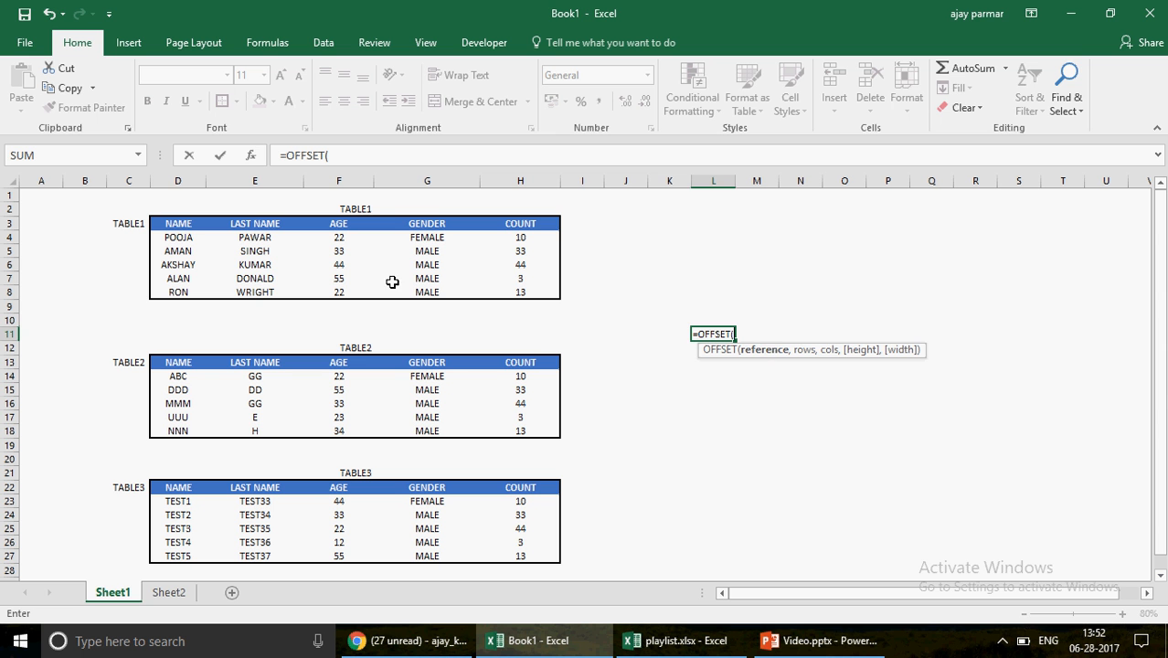
pyautogui.click(137, 196)
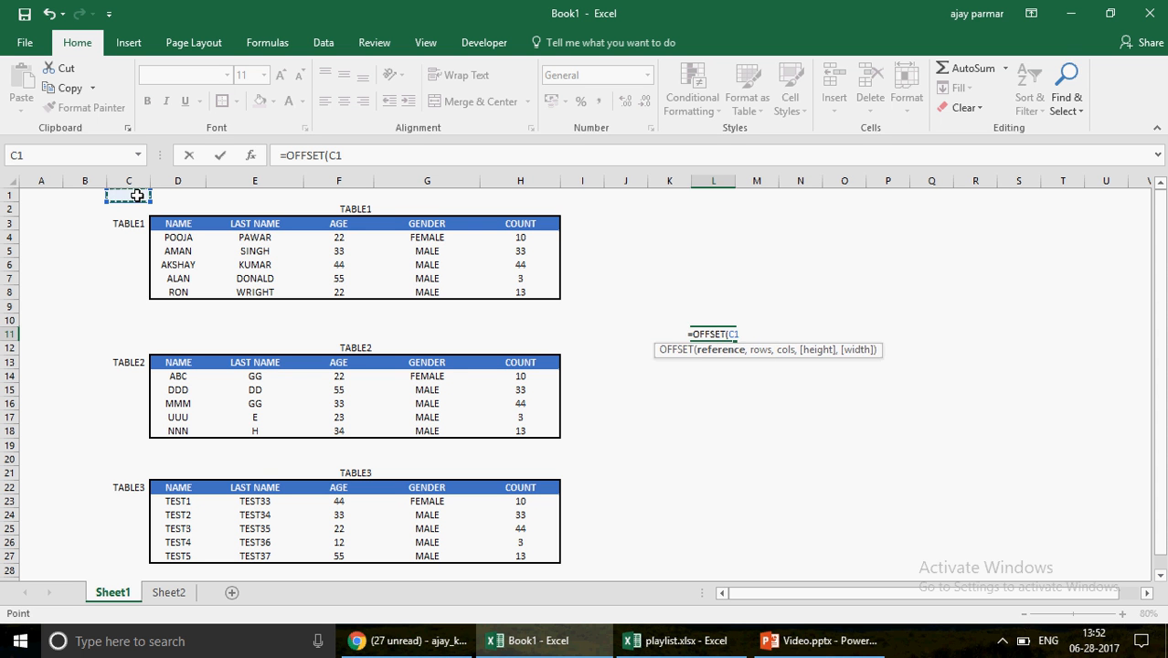
pyautogui.write(',')
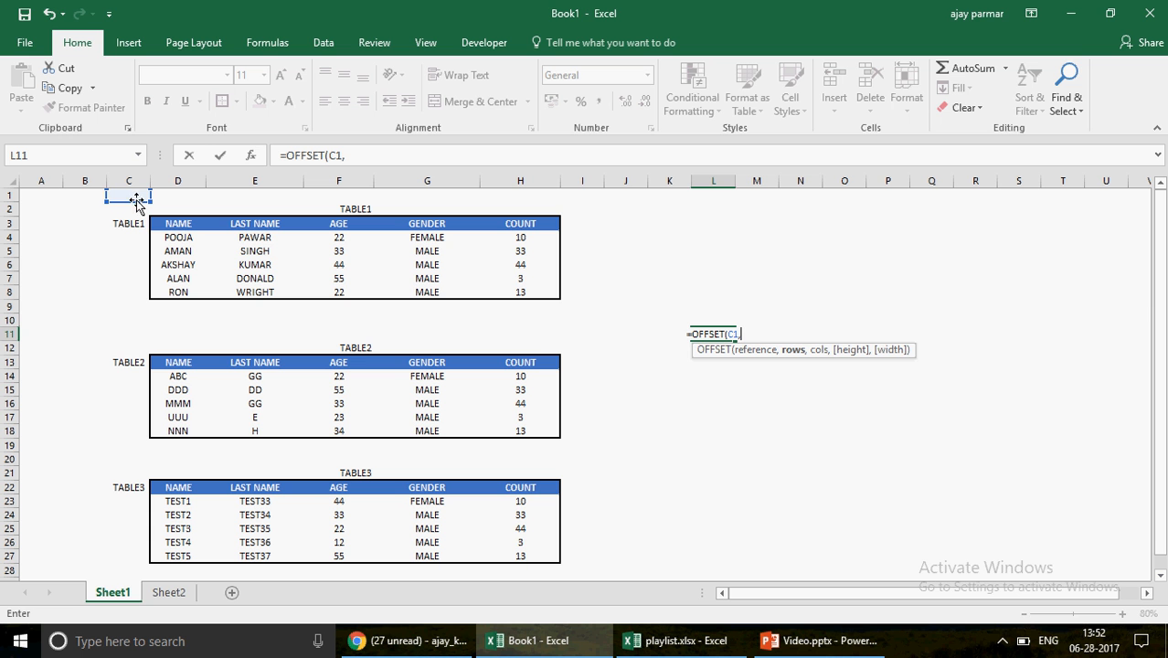
pyautogui.write('2')
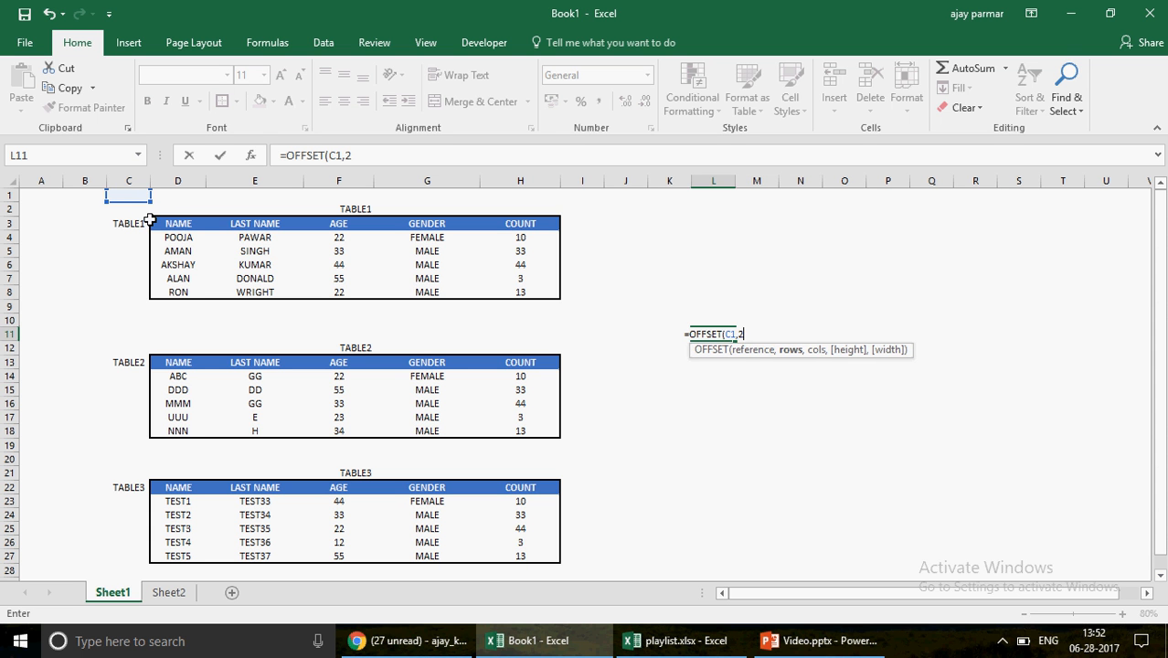
pyautogui.write(',')
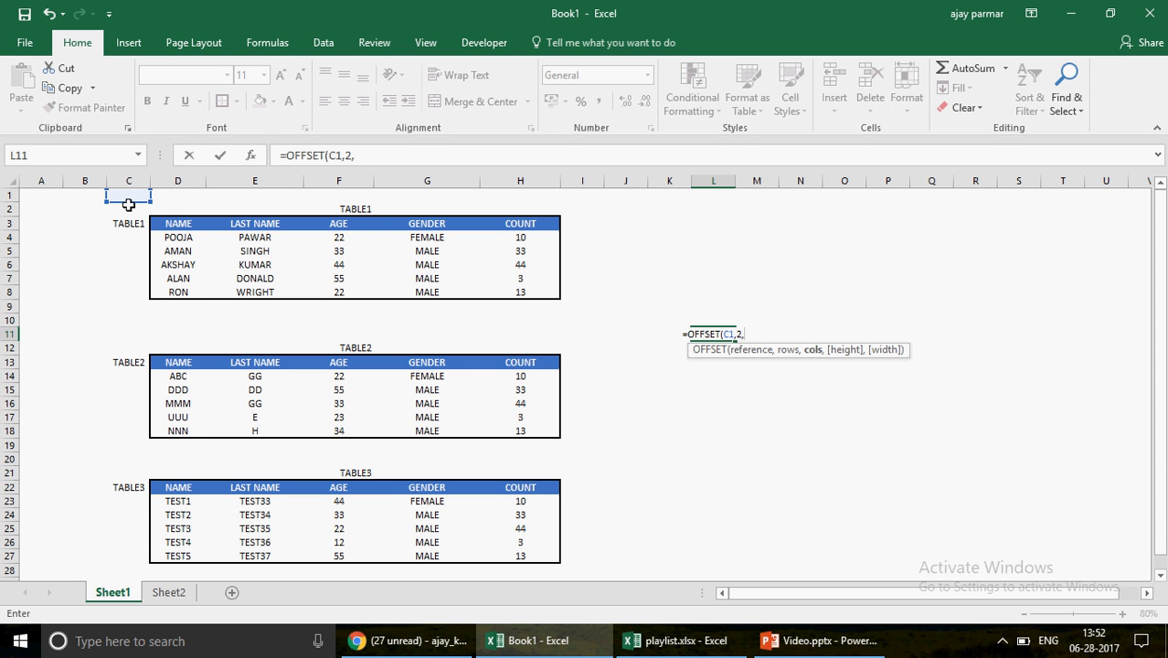
pyautogui.write('0)')
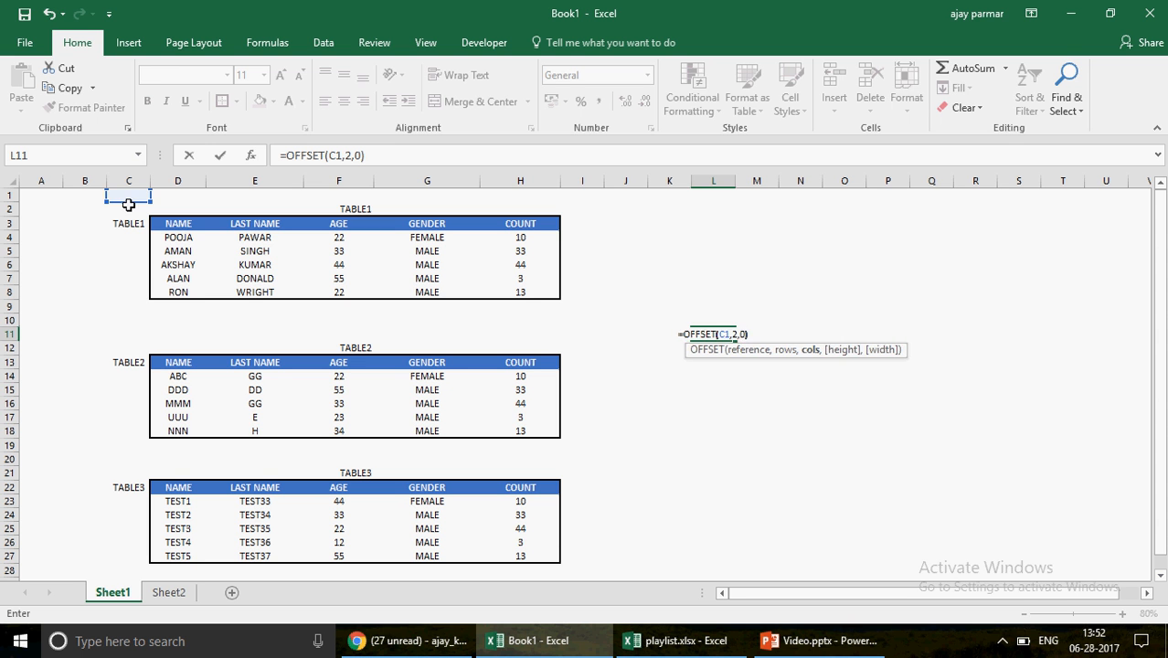
pyautogui.hotkey('ctrl', 'Return')
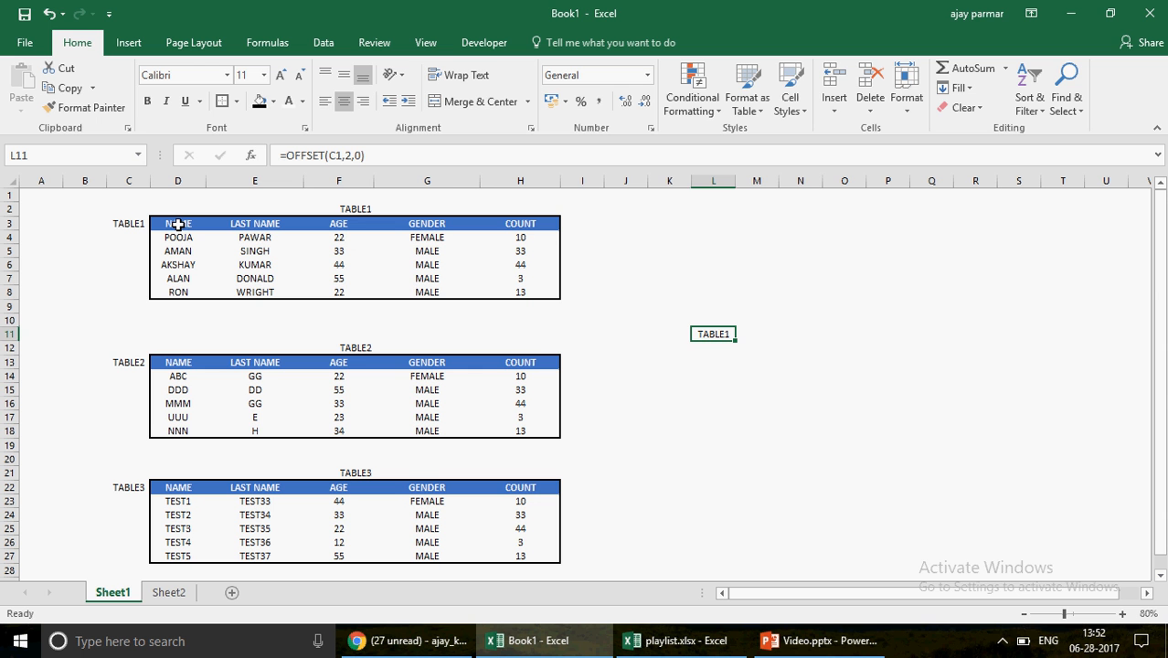
# Step: Change the column offset in L11's formula to 1, making it =OFFSET(C1,2,1)
pyautogui.click(359, 155)
pyautogui.press('BackSpace')
pyautogui.write('1')
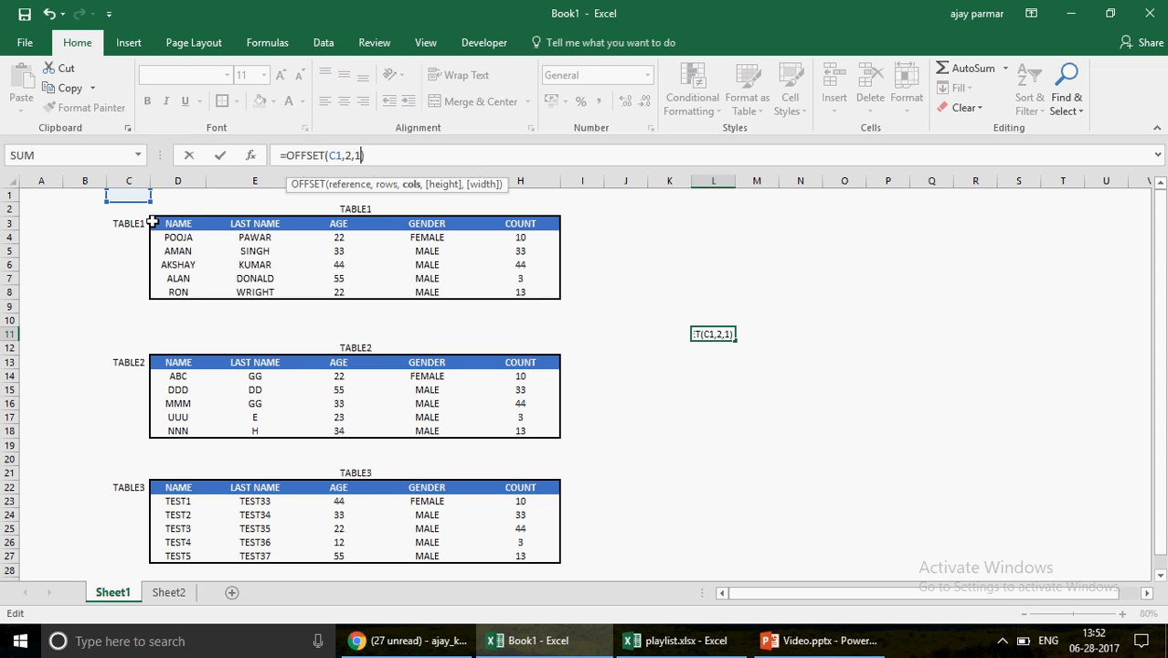
pyautogui.hotkey('ctrl', 'Return')
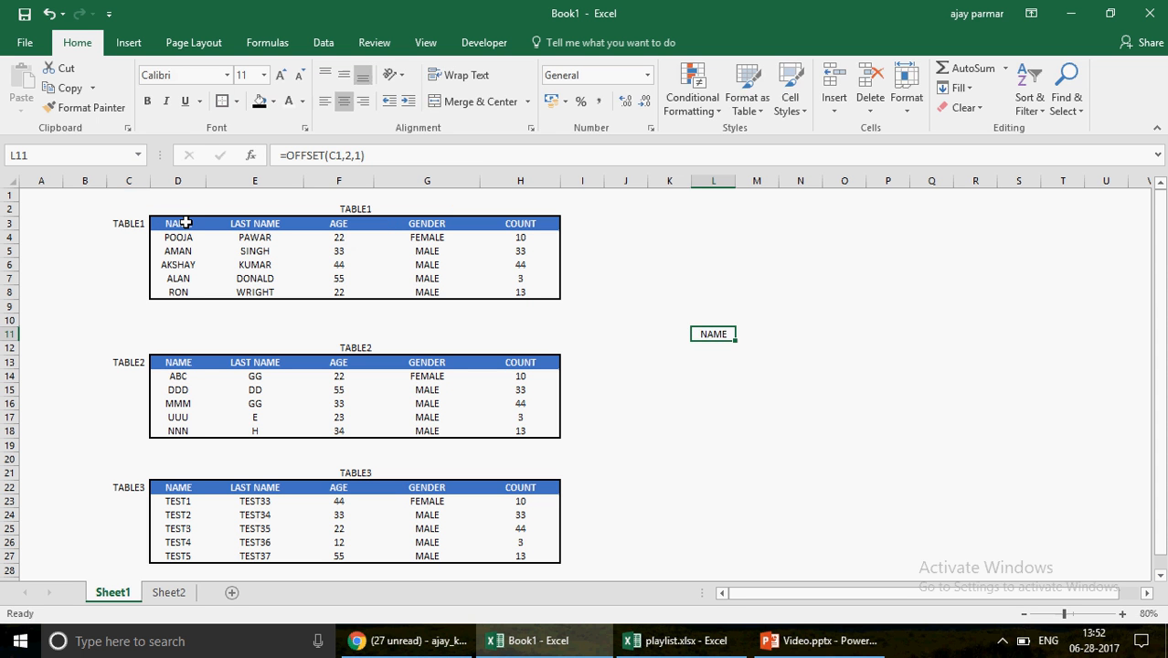
# Step: Enter the formula =OFFSET(C1,2,2) in cell M11, beside the first OFFSET formula
pyautogui.press('Right')
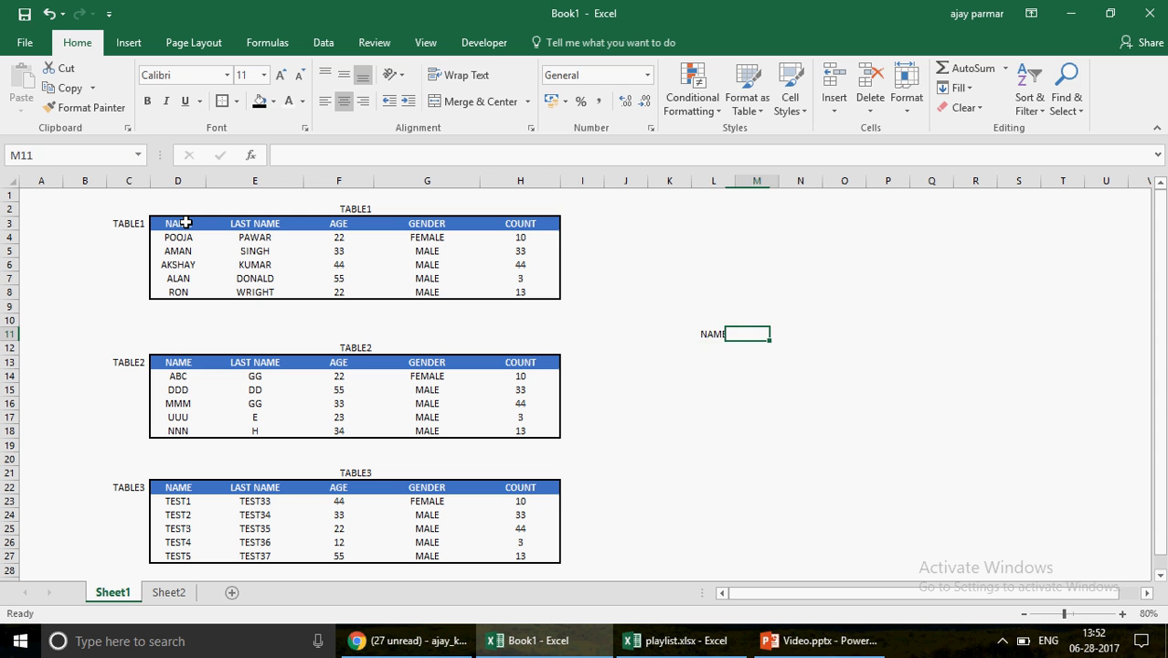
pyautogui.press('Left')
pyautogui.press('Right')
pyautogui.write('=')
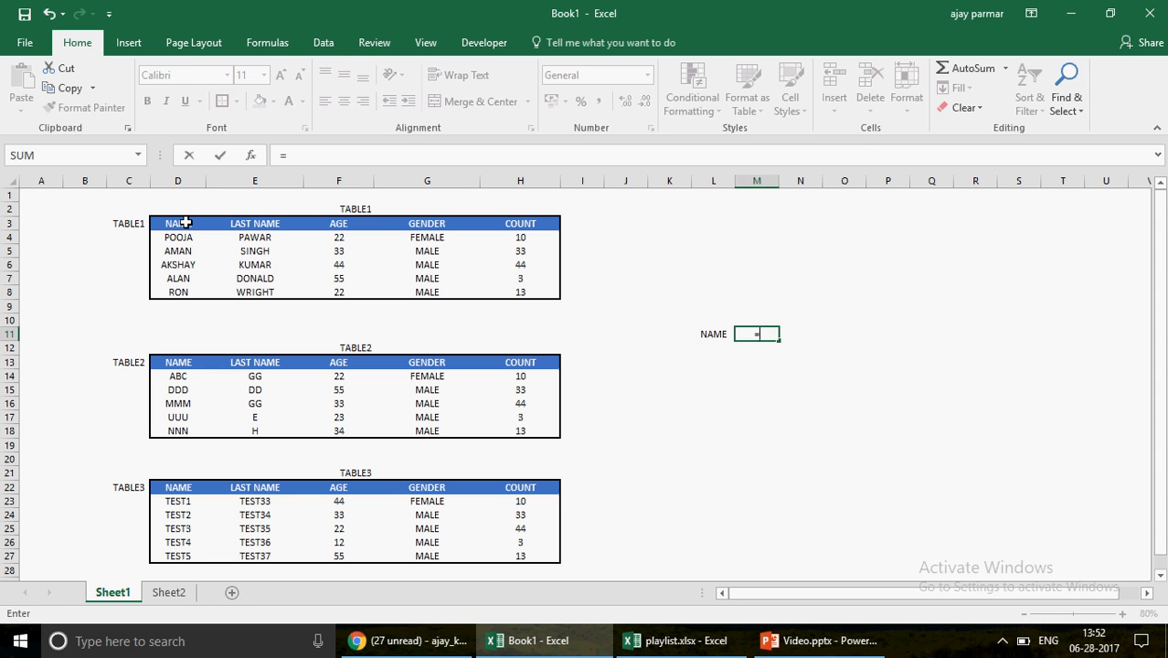
pyautogui.write('offse')
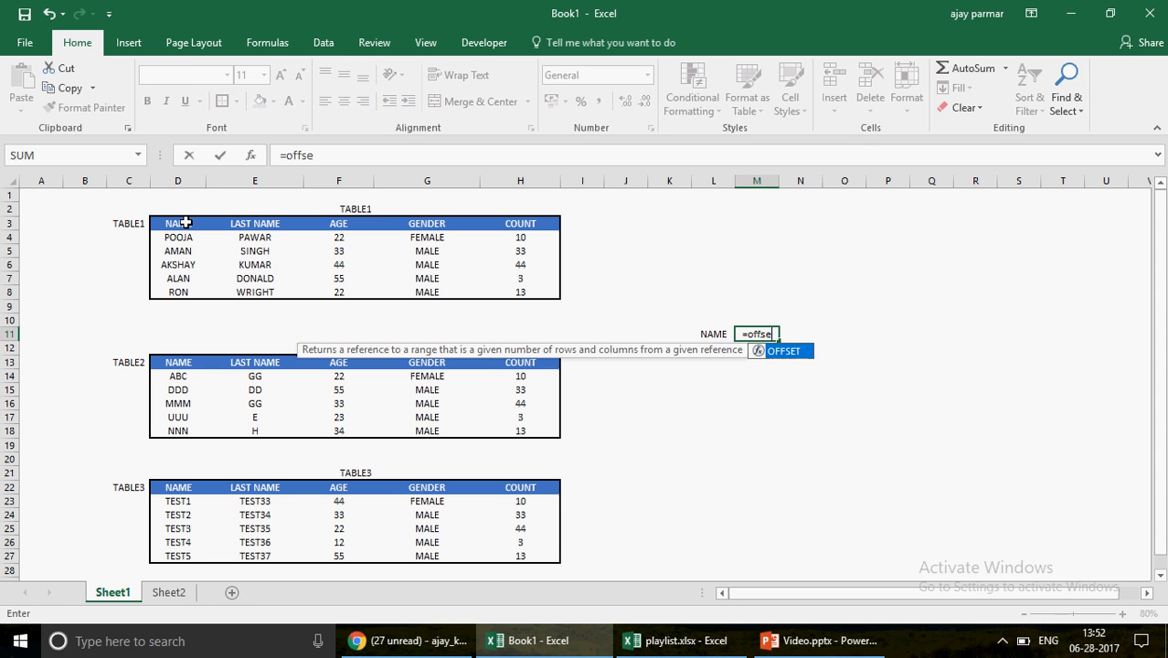
pyautogui.write('t(')
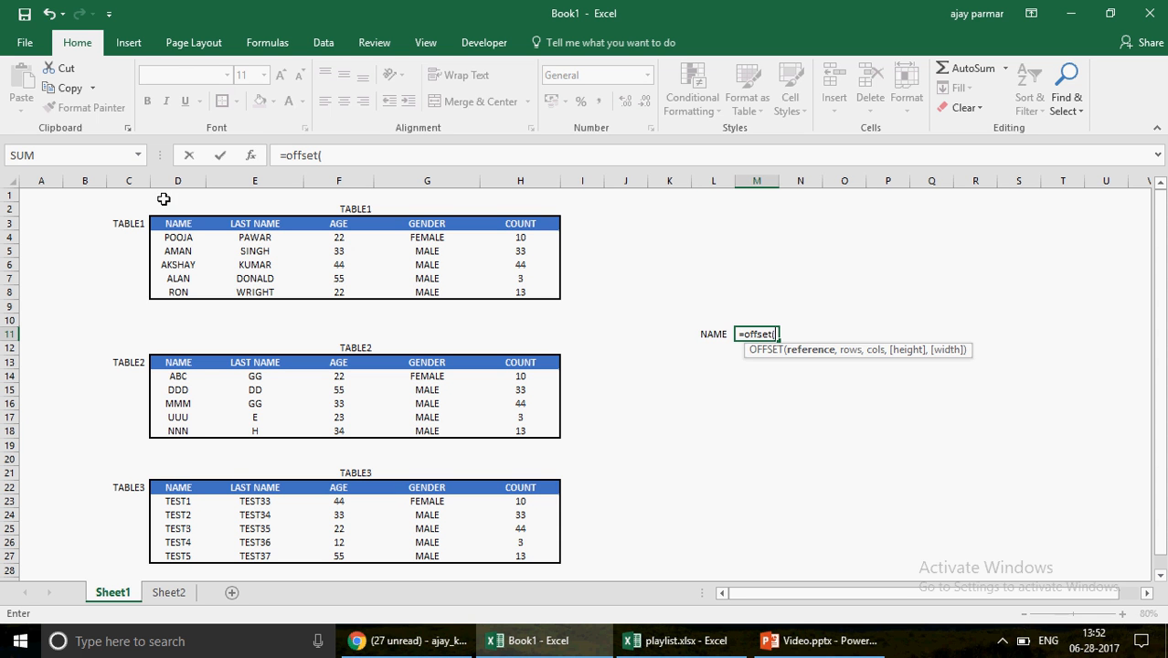
pyautogui.click(129, 195)
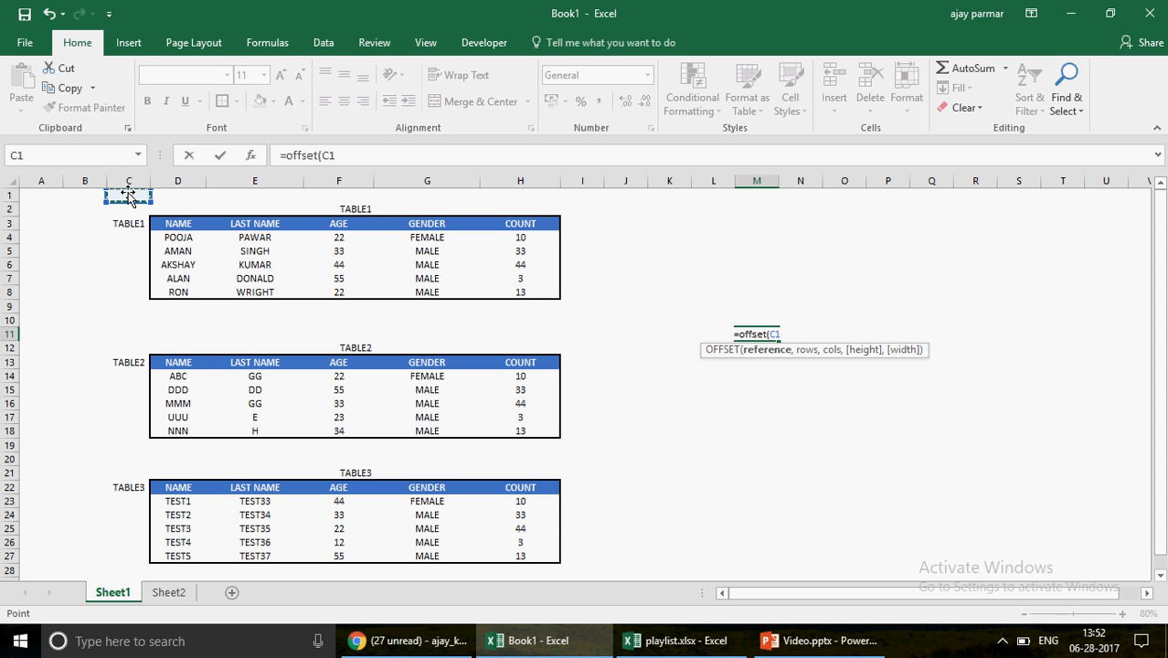
pyautogui.write(',')
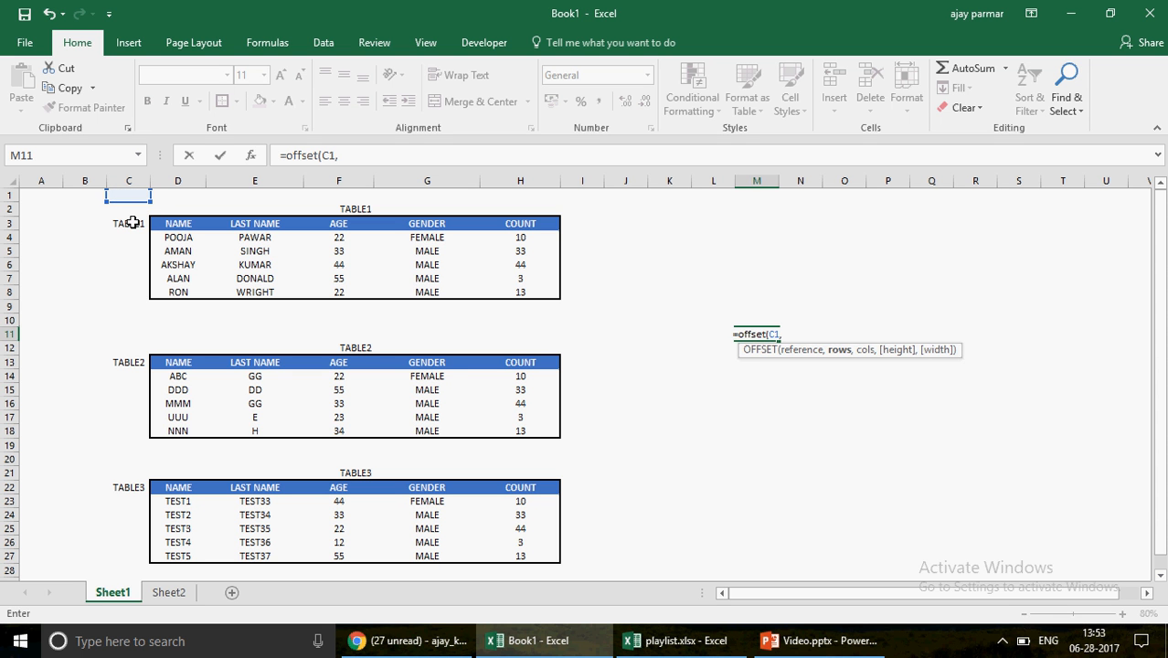
pyautogui.write('2,')
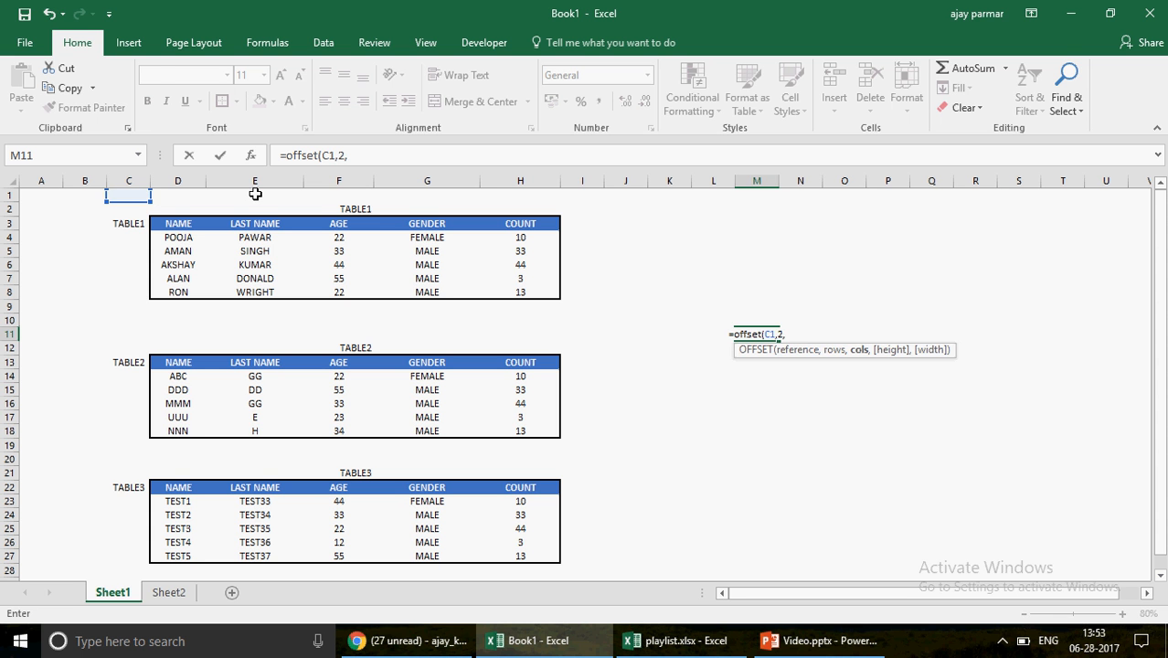
pyautogui.write('2')
pyautogui.press('Return')
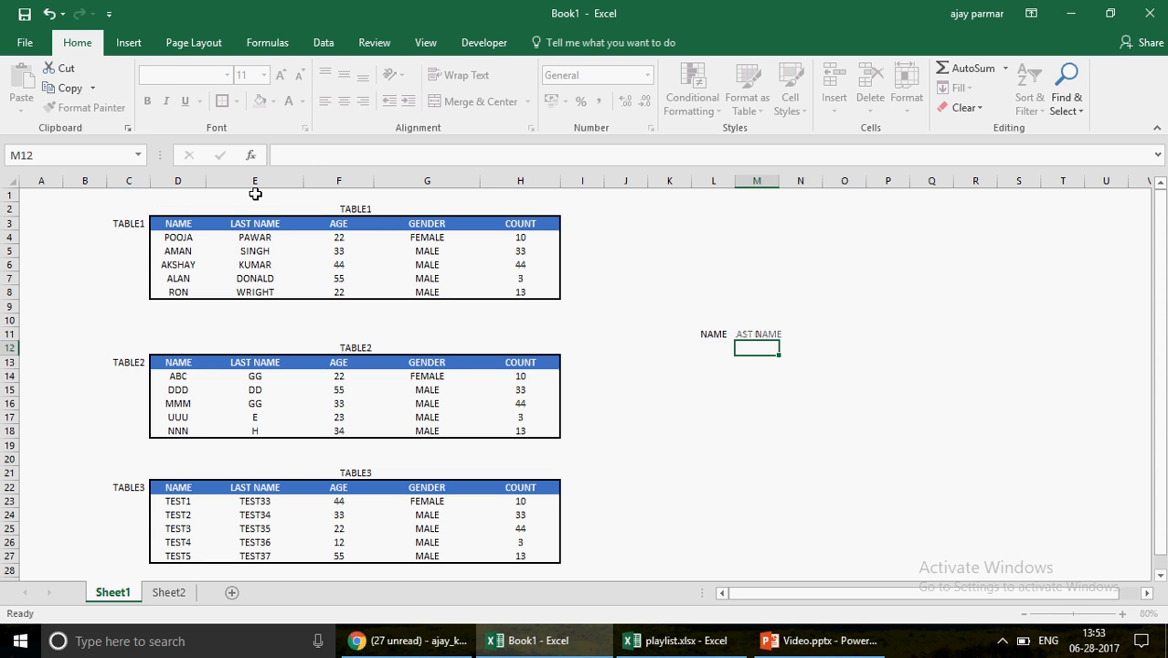
pyautogui.press('Up')
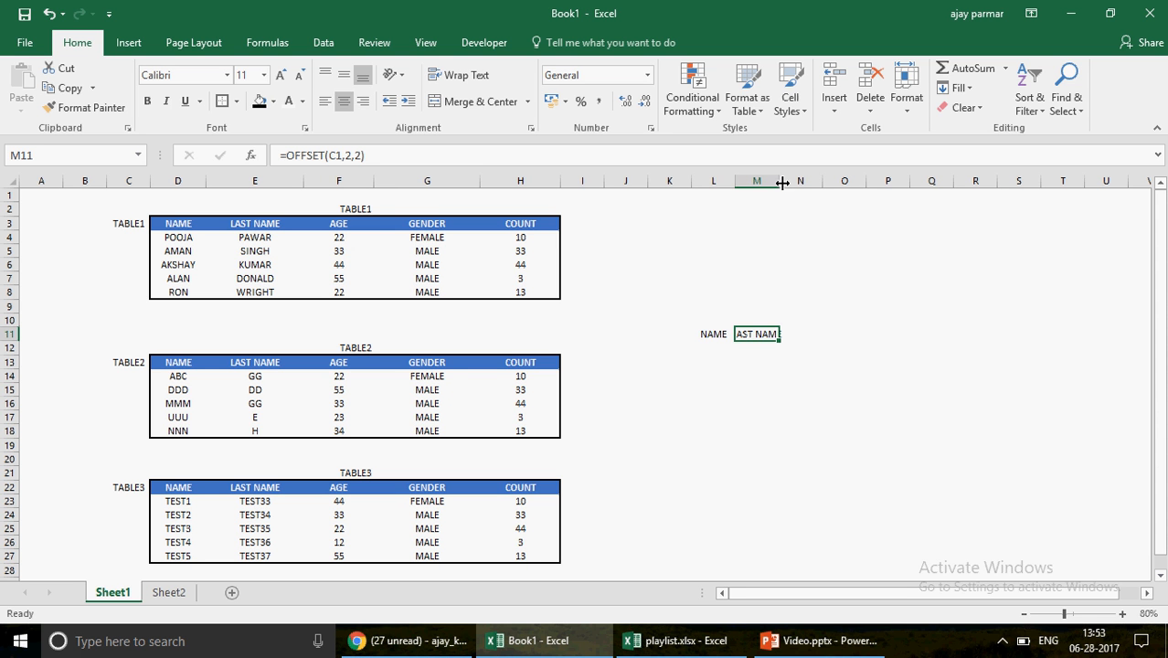
# Step: Review the reference, row and column arguments of the OFFSET formulas in L11 and M11
pyautogui.click(711, 333)
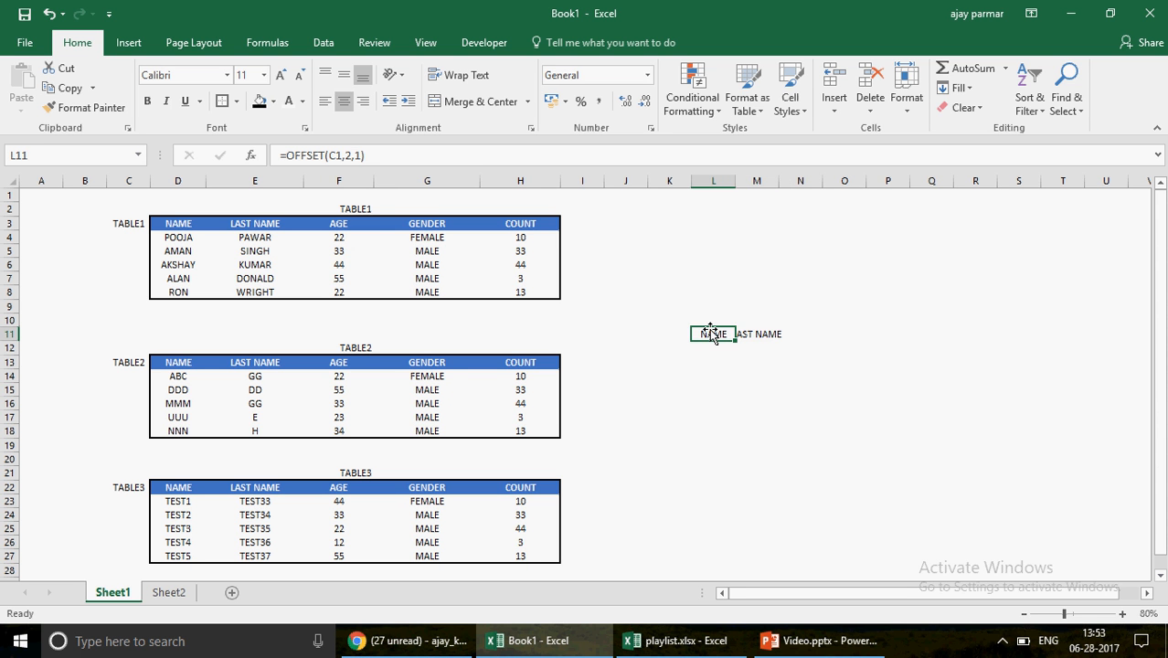
pyautogui.click(333, 155)
pyautogui.click(336, 155)
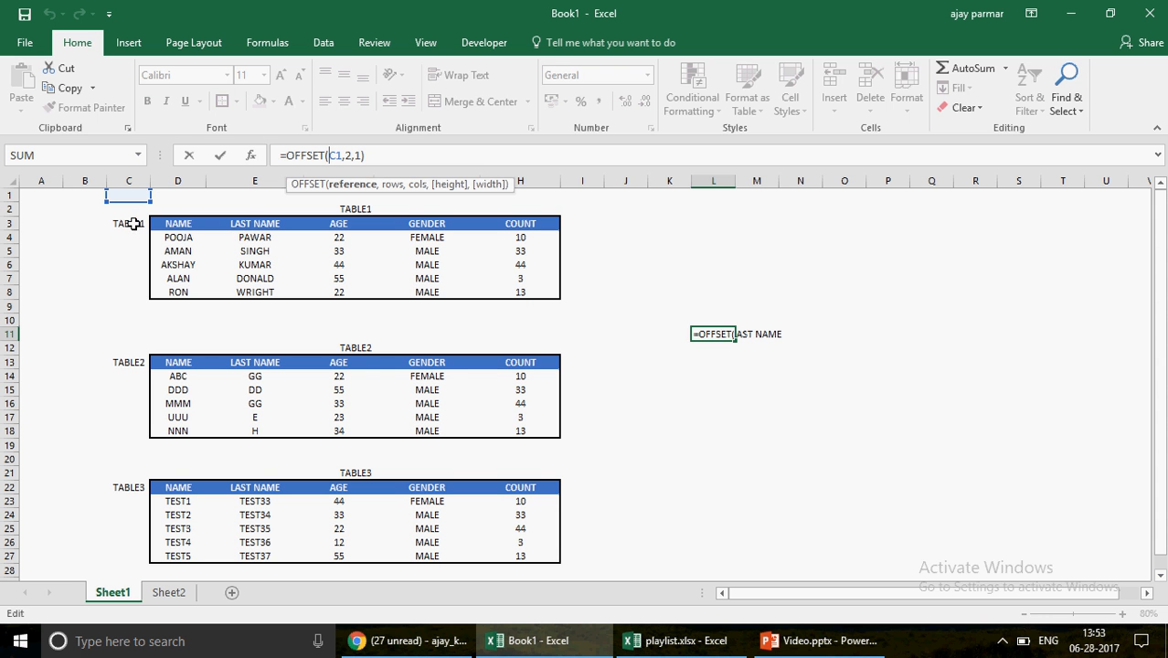
pyautogui.hotkey('ctrl', 'Return')
pyautogui.click(758, 335)
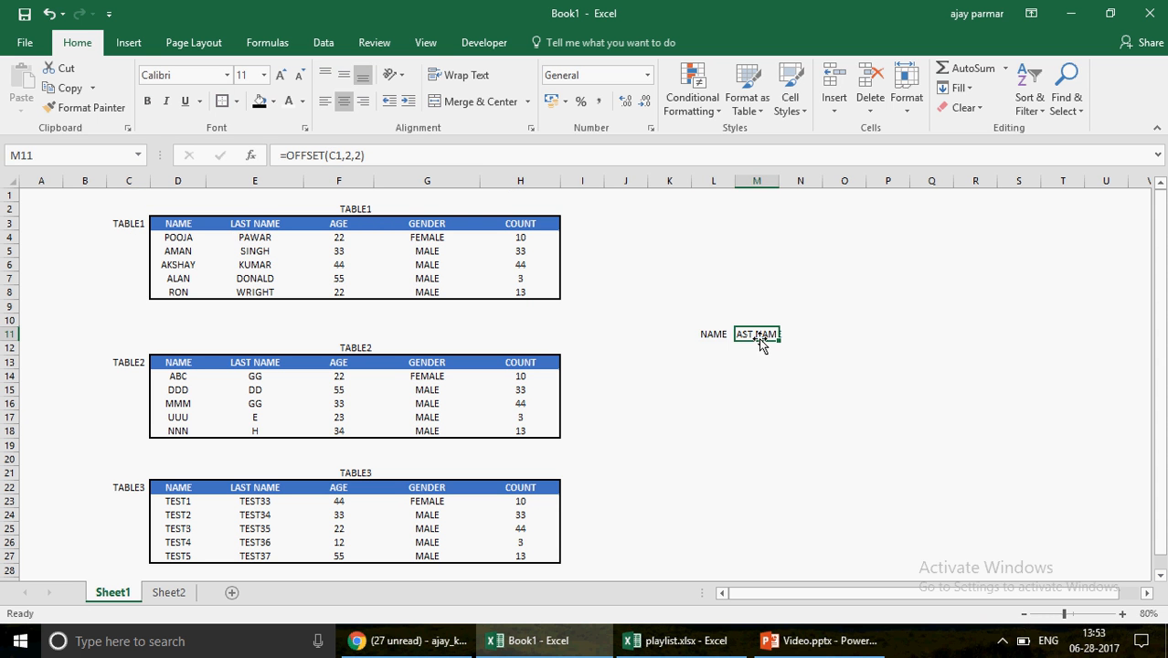
pyautogui.click(714, 336)
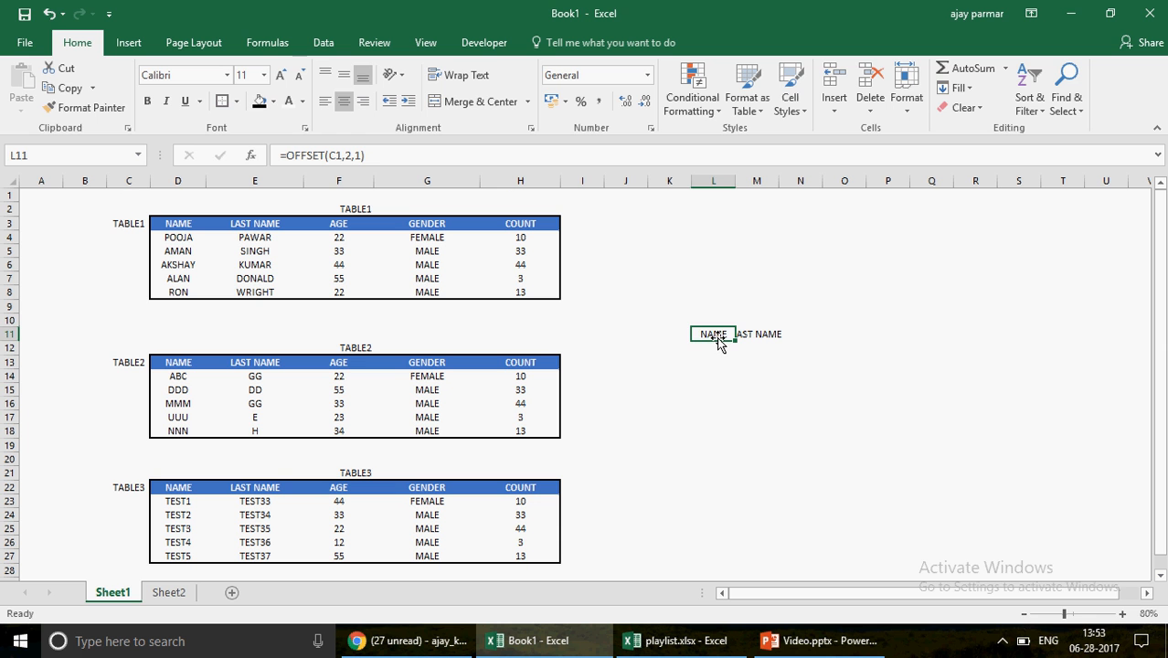
# Step: Count the row offset from reference cell C1 to TABLE1's first data row at D4, and return to the formula in L11
pyautogui.click(182, 241)
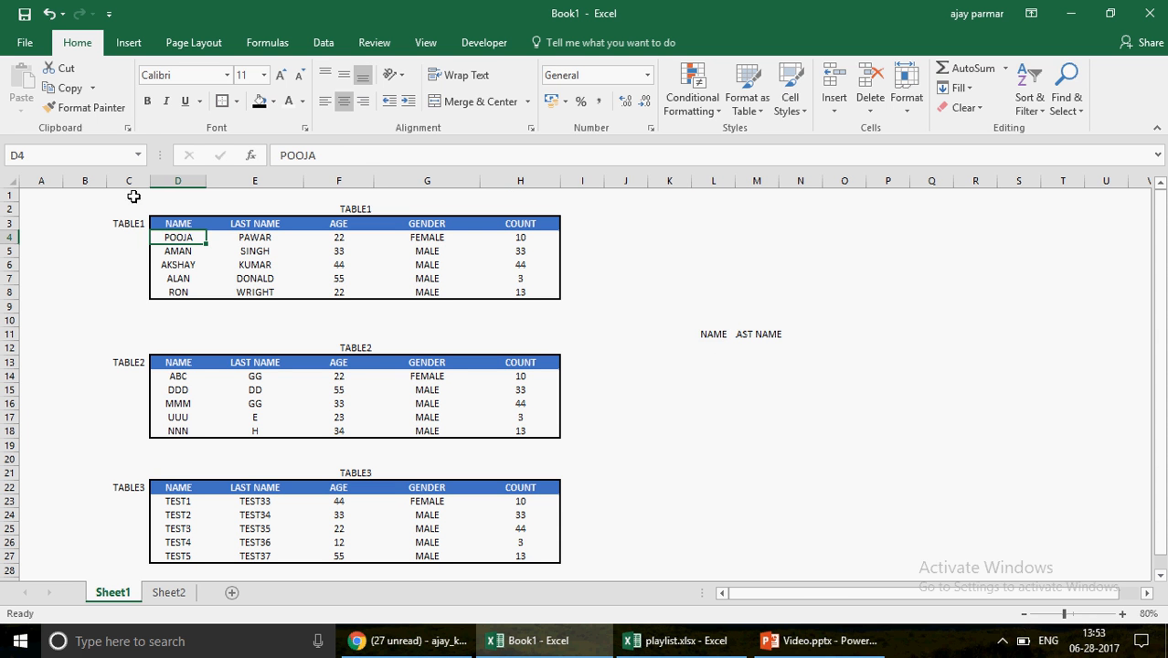
pyautogui.click(133, 195)
pyautogui.click(183, 239)
pyautogui.click(133, 193)
pyautogui.press('Down')
pyautogui.press('Down')
pyautogui.press('Down')
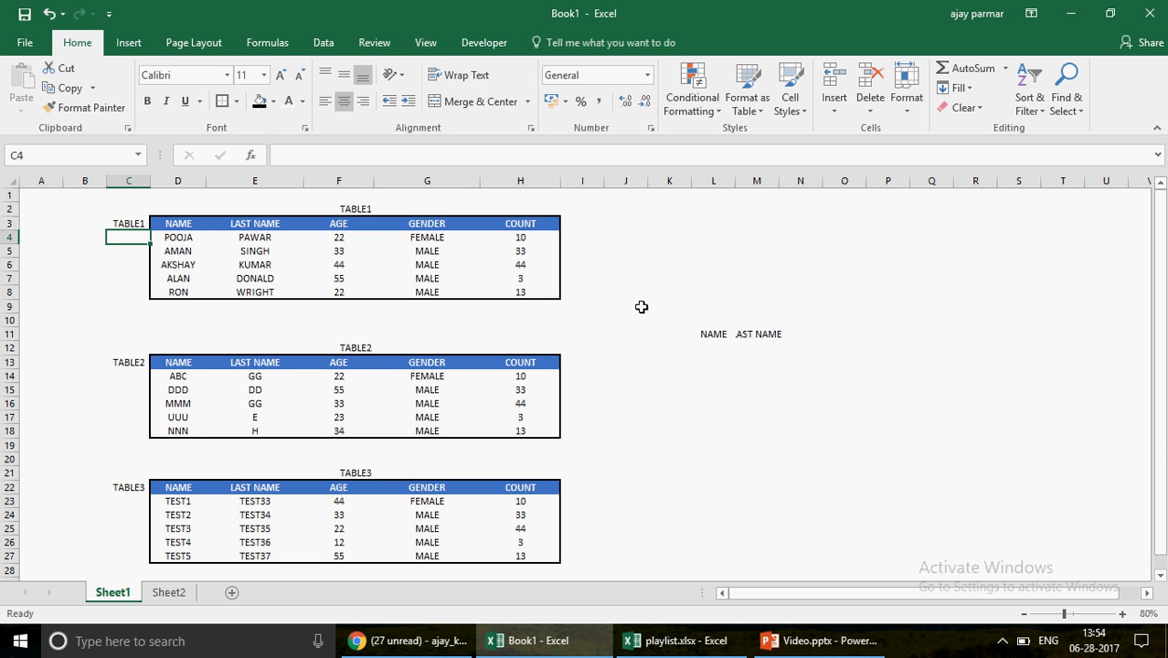
pyautogui.click(717, 335)
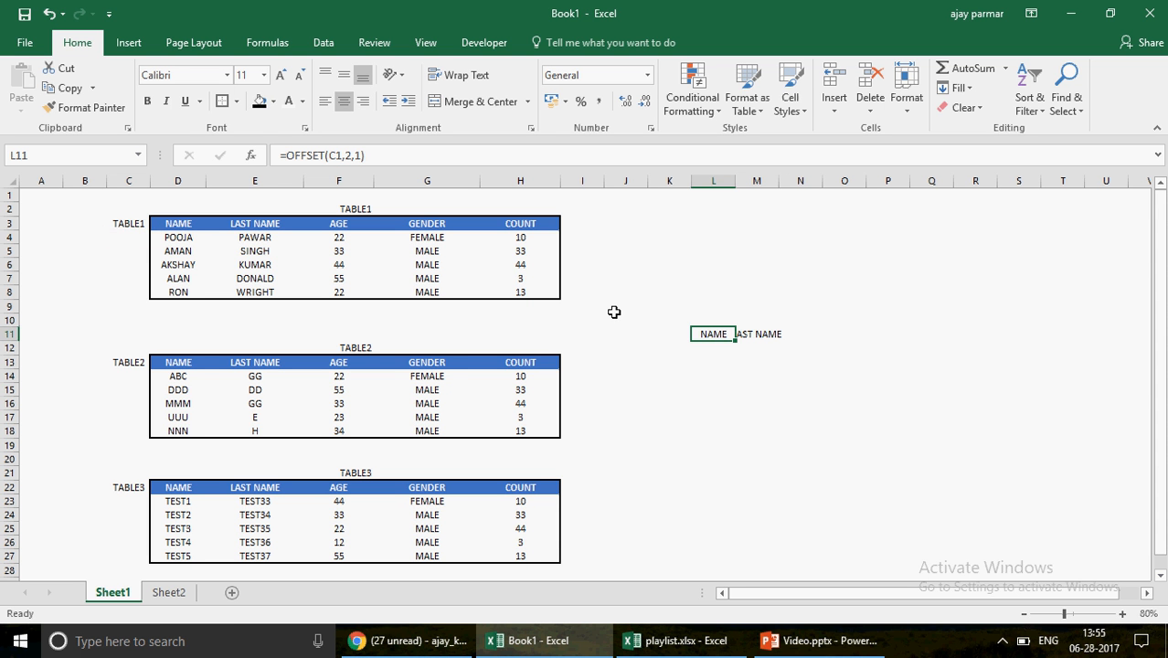
# Step: Copy TABLE1's header row D3:H3 from Sheet1 and paste it at cell A4 of Sheet2
pyautogui.click(177, 230)
pyautogui.moveTo(402, 220); pyautogui.dragTo(534, 226)
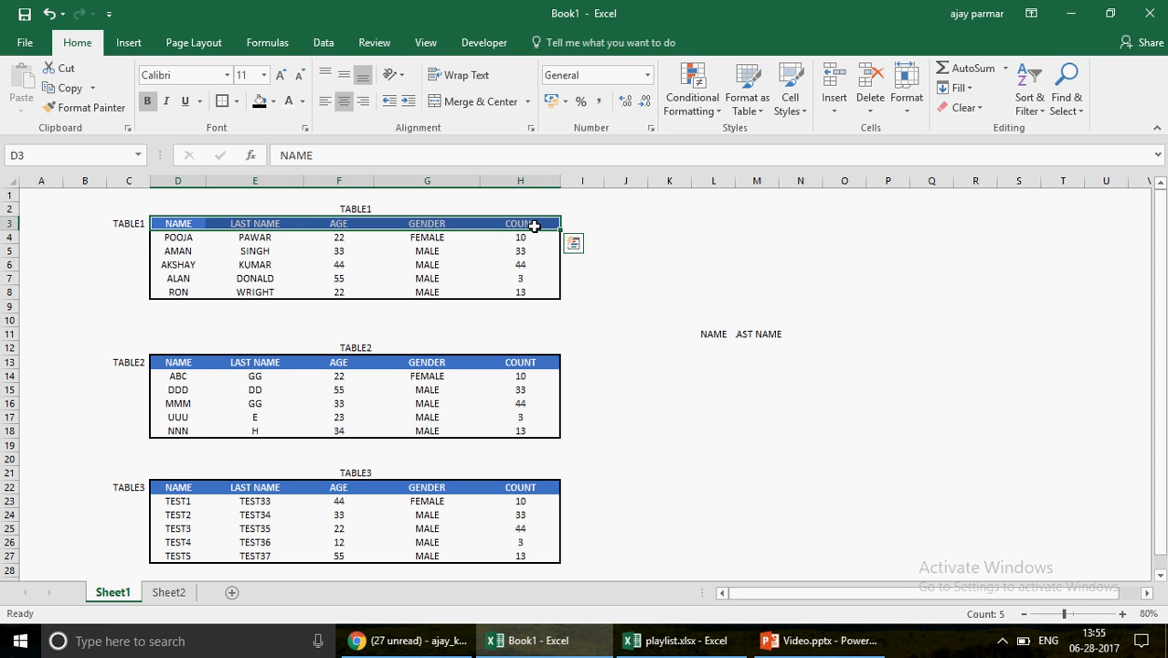
pyautogui.hotkey('ctrl', 'c')
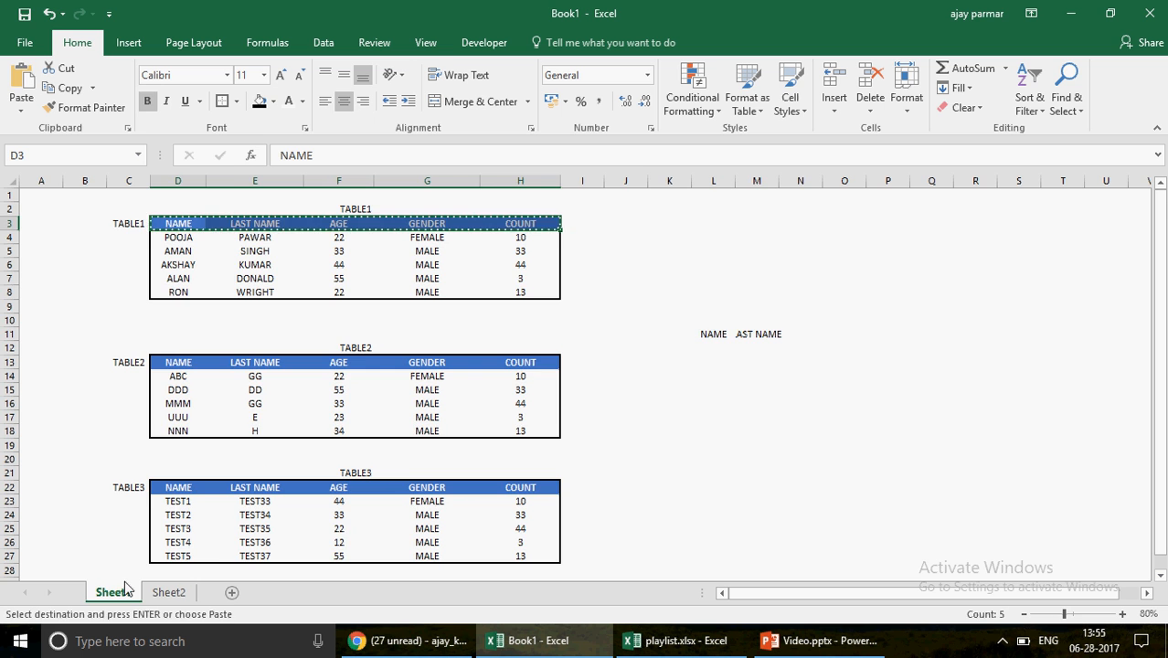
pyautogui.click(168, 592)
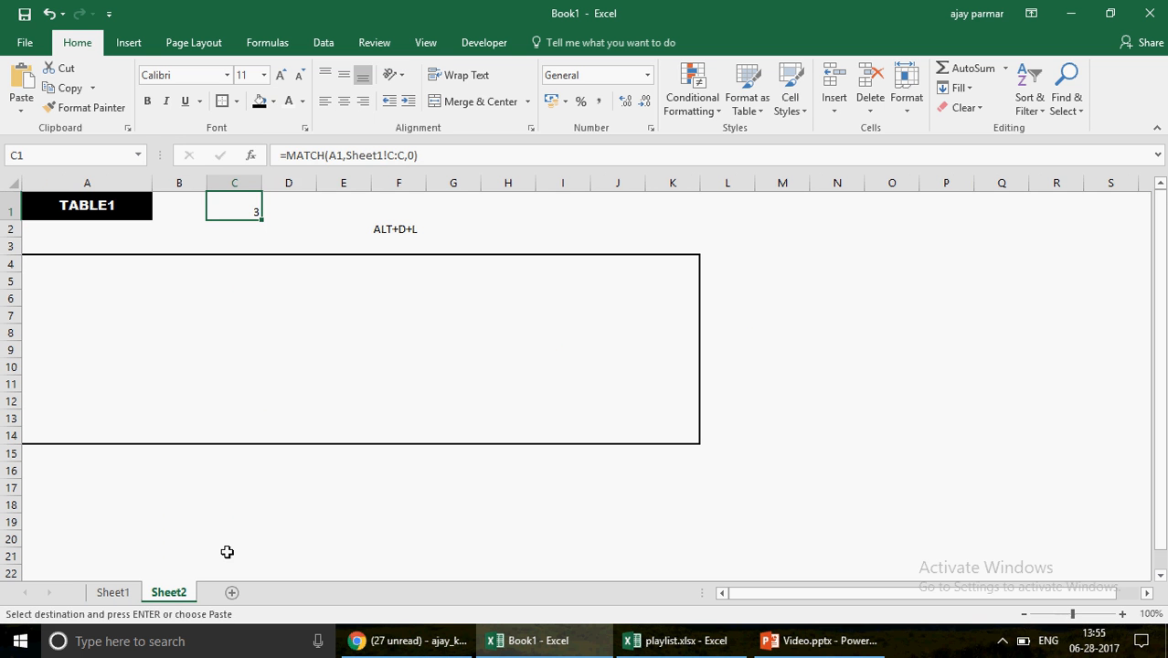
pyautogui.click(30, 262)
pyautogui.hotkey('ctrl', 'v')
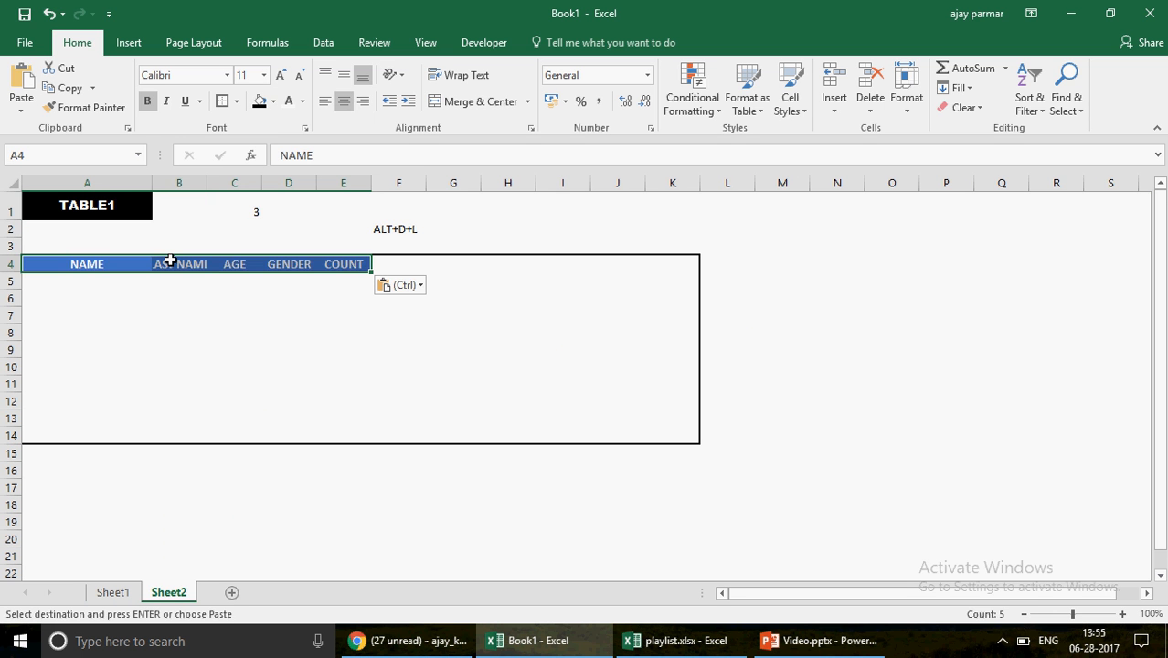
# Step: Widen columns B, C and D on Sheet2 so that the pasted headers have enough room
pyautogui.moveTo(207, 188); pyautogui.dragTo(229, 189)
pyautogui.moveTo(284, 186); pyautogui.dragTo(405, 191)
pyautogui.click(507, 265)
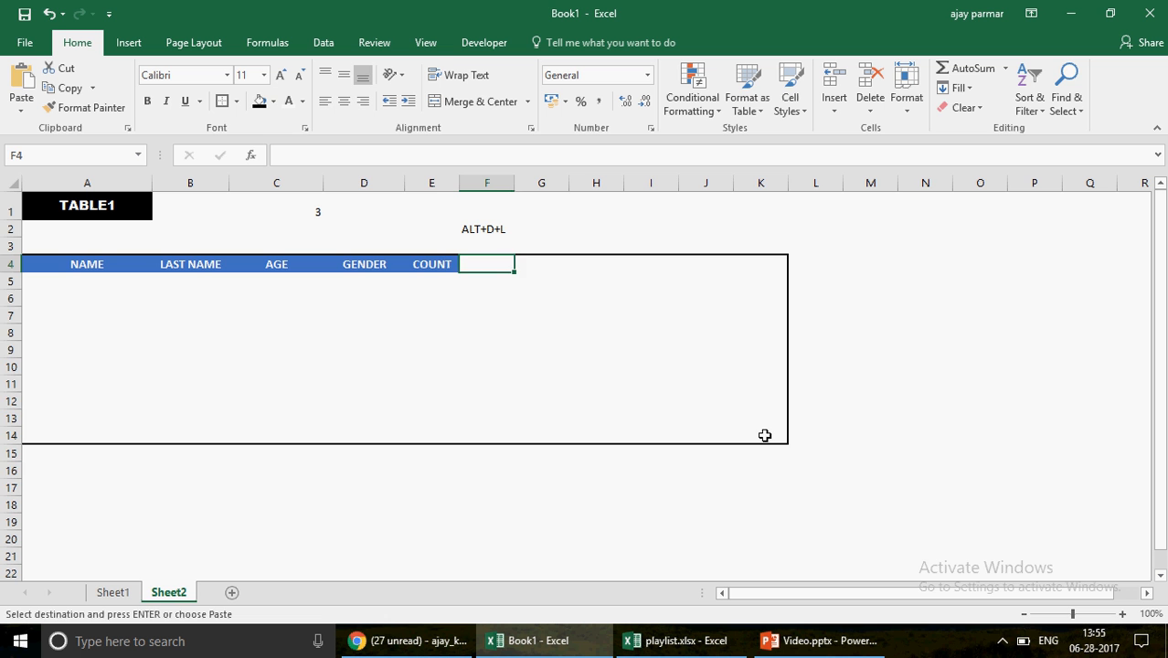
# Step: Remove all borders from F4:K17 and apply a thick outside border around A4:E14 on Sheet2
pyautogui.moveTo(764, 435); pyautogui.dragTo(776, 483)
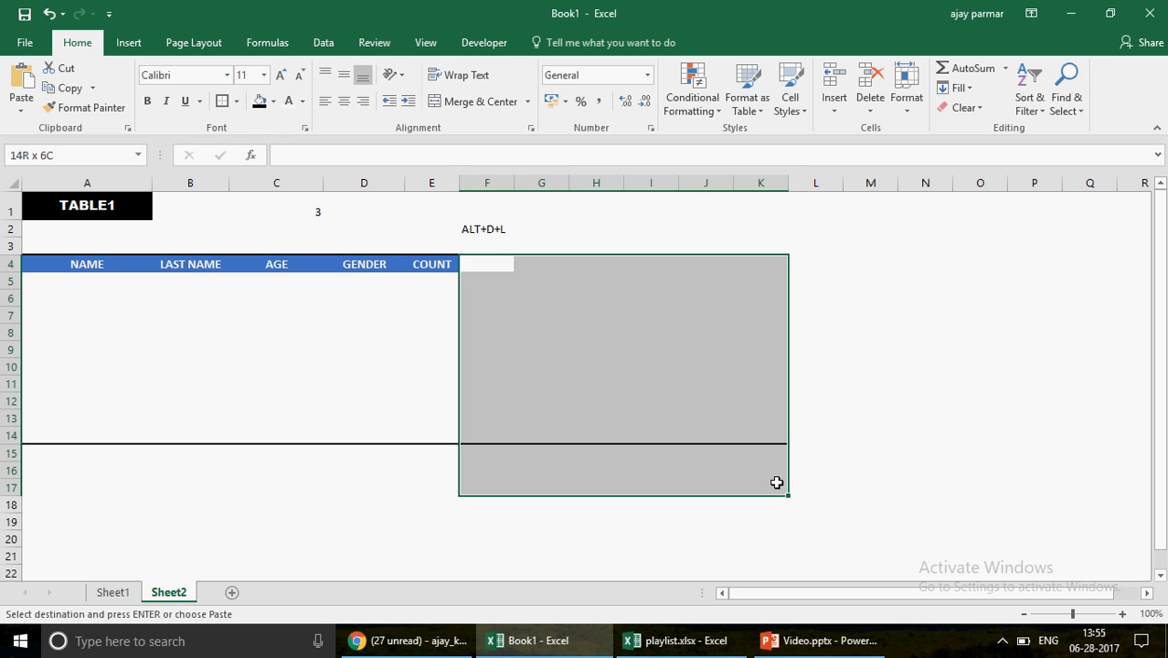
pyautogui.click(237, 101)
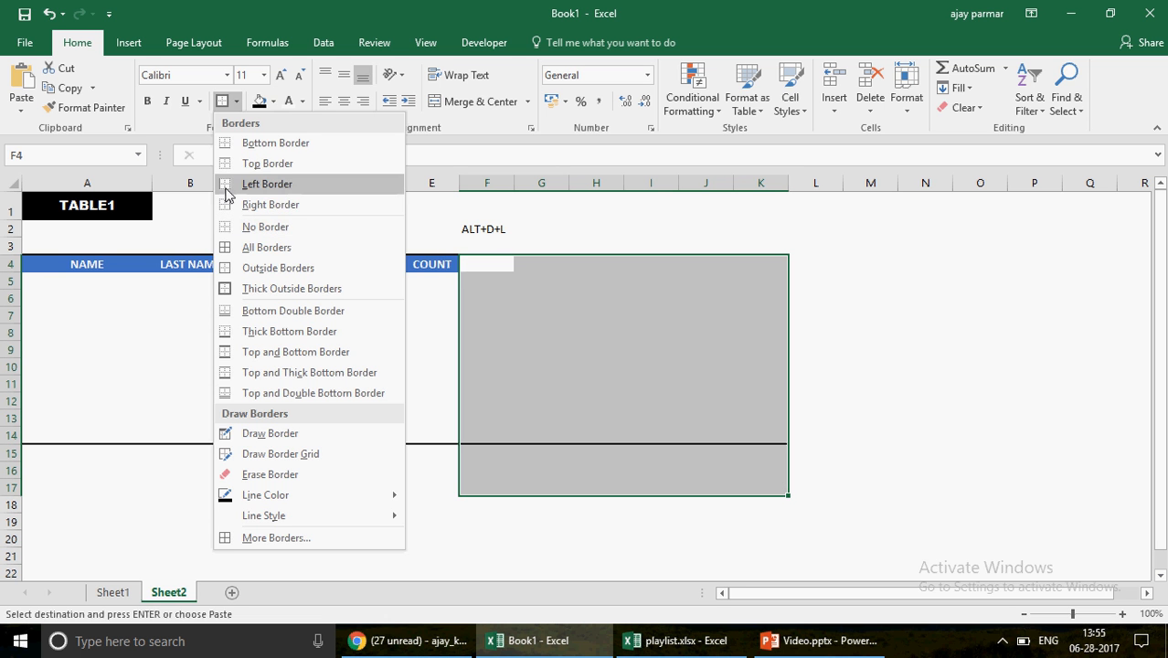
pyautogui.click(224, 228)
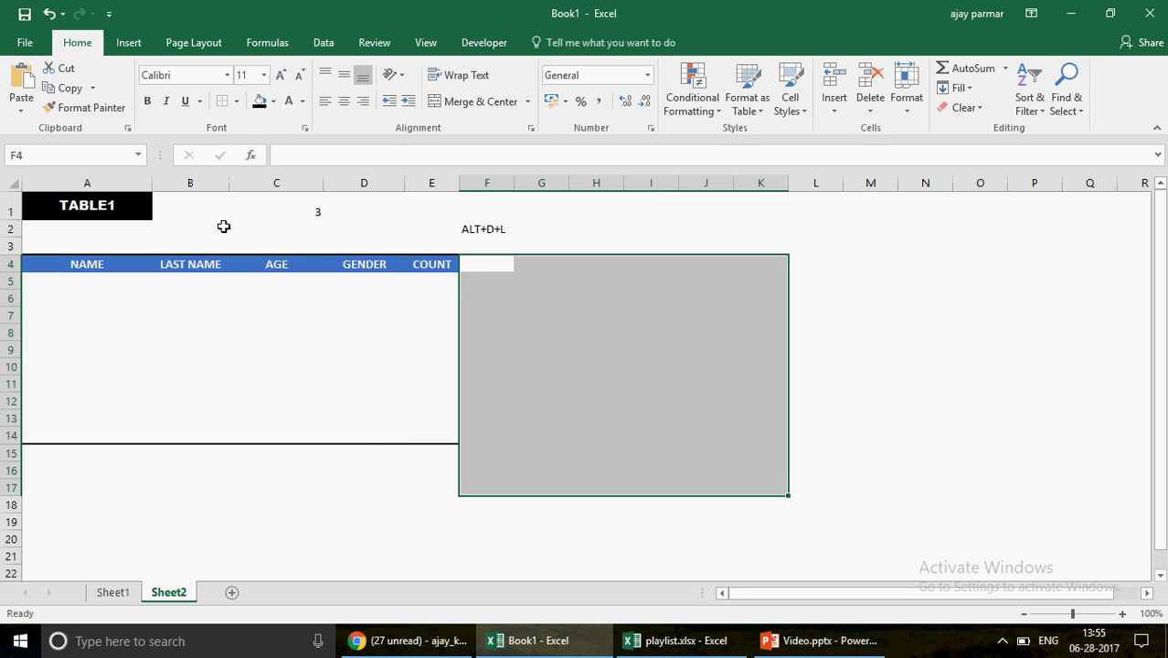
pyautogui.click(267, 402)
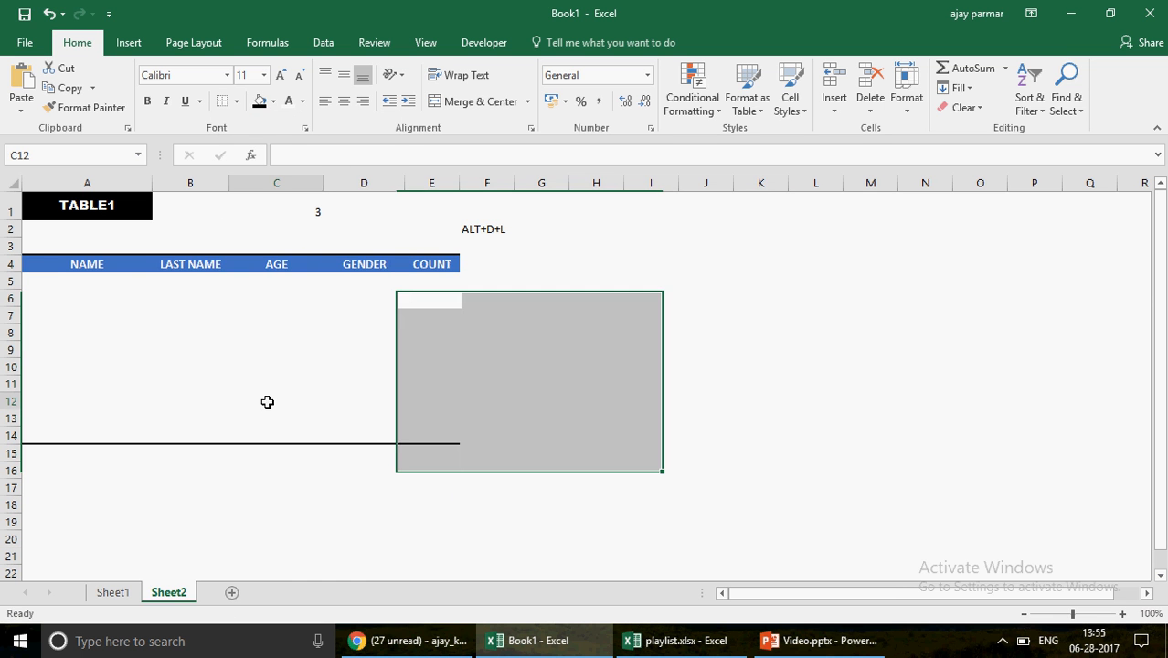
pyautogui.click(54, 264)
pyautogui.keyDown('shift'); pyautogui.click(436, 441); pyautogui.keyUp('shift')
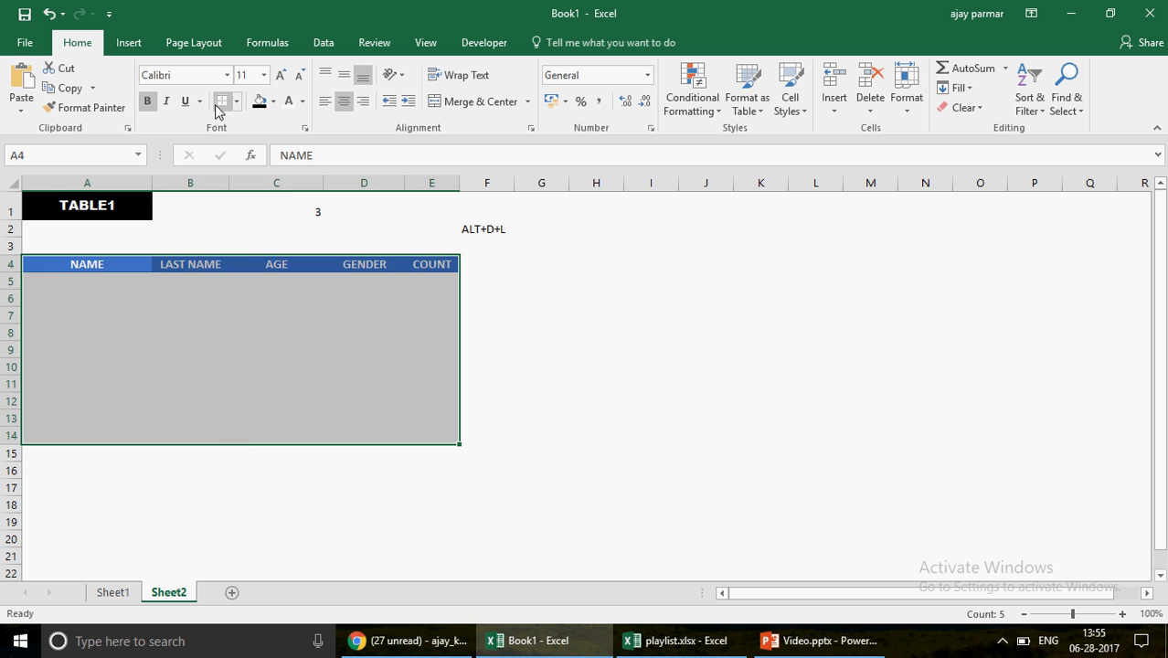
pyautogui.click(237, 102)
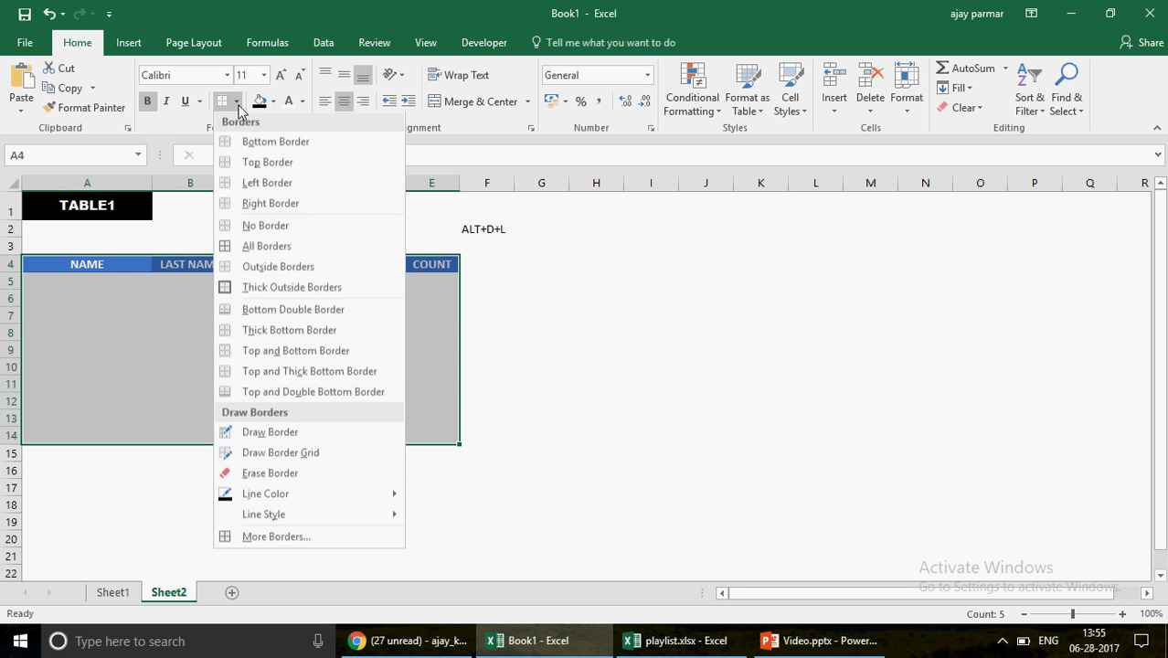
pyautogui.click(228, 290)
# Step: Start an OFFSET formula in A5 of Sheet2 with Sheet1!C1 as the reference and Sheet2!C1 as the rows argument
pyautogui.click(116, 279)
pyautogui.write('=')
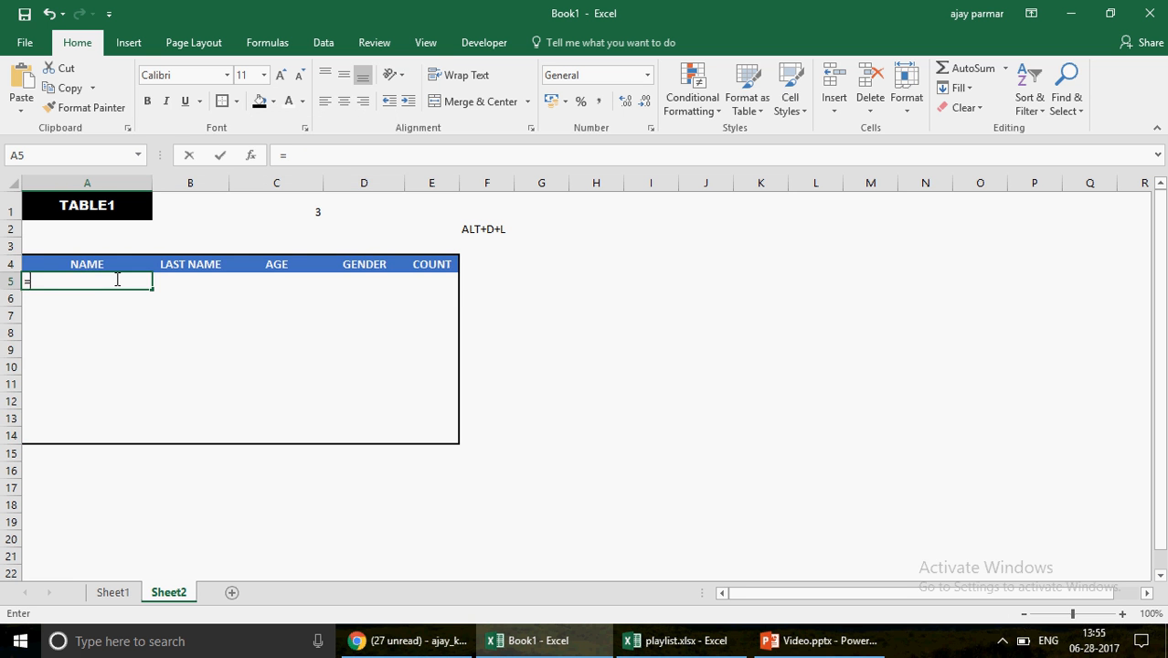
pyautogui.write('offset(')
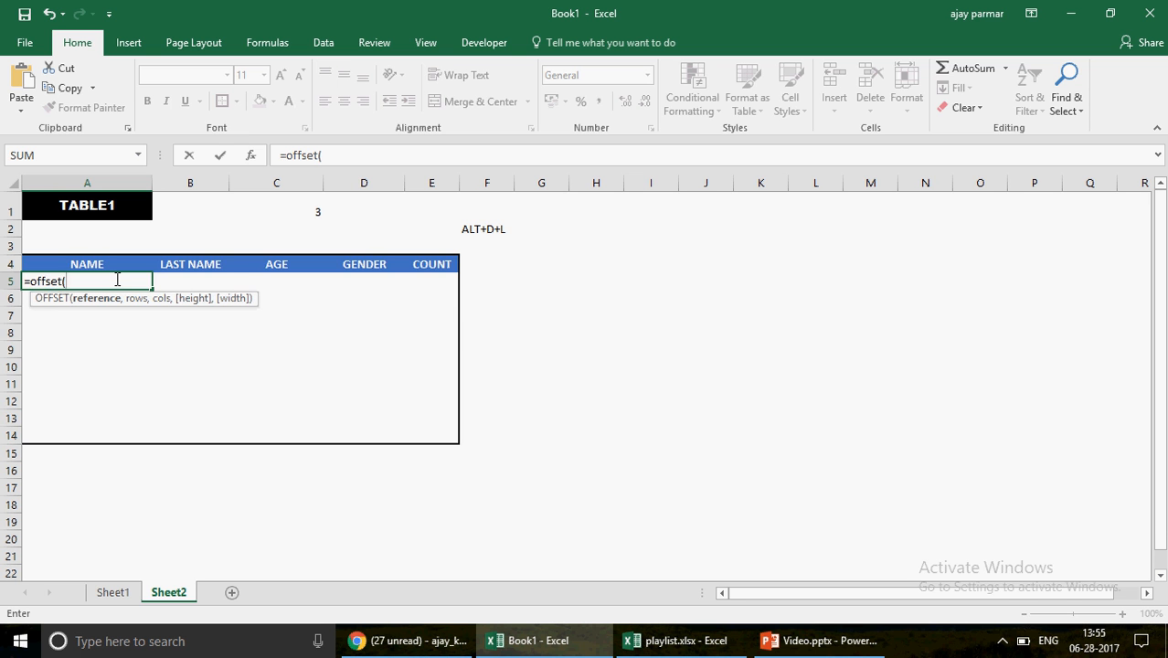
pyautogui.click(114, 593)
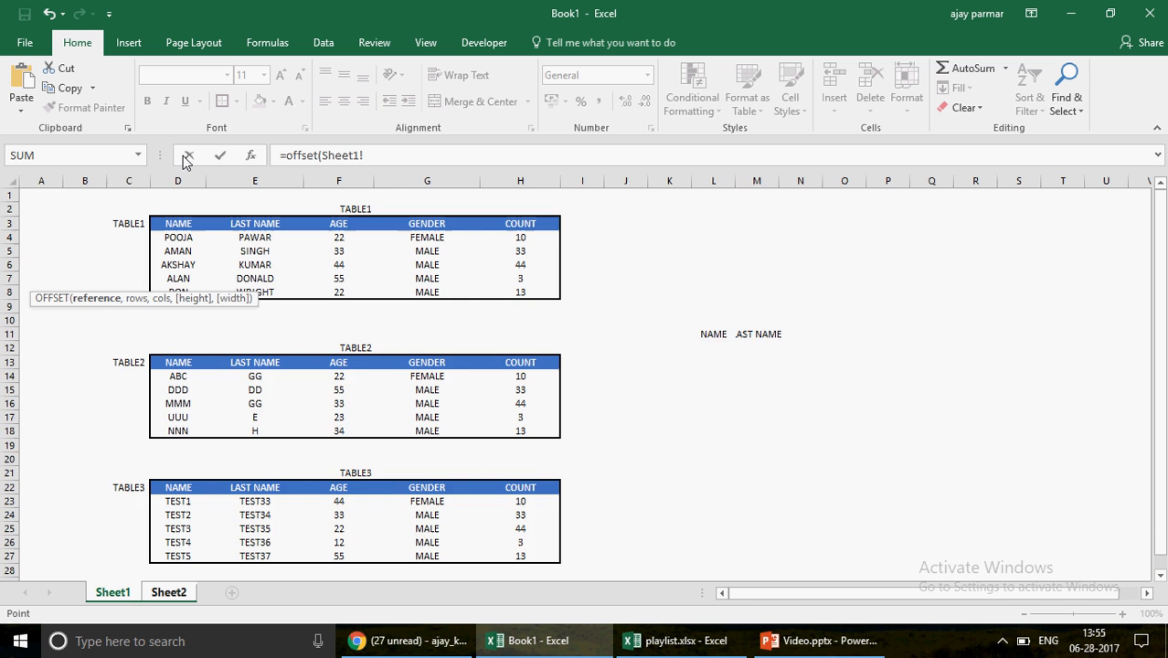
pyautogui.click(125, 193)
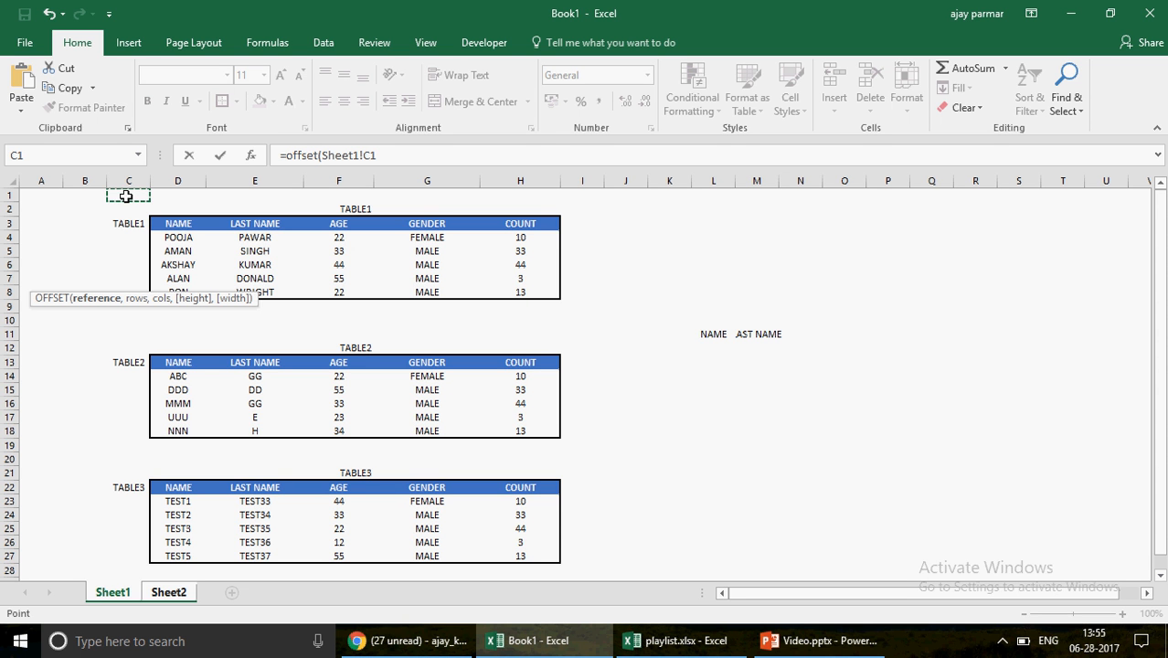
pyautogui.write(',')
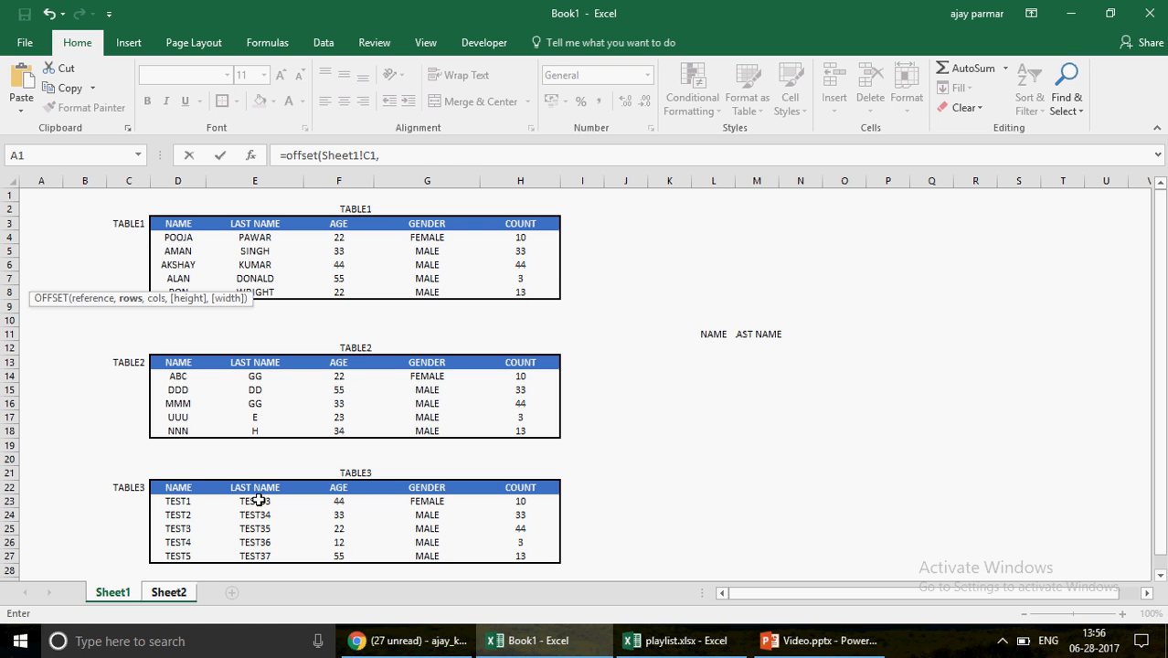
pyautogui.click(179, 592)
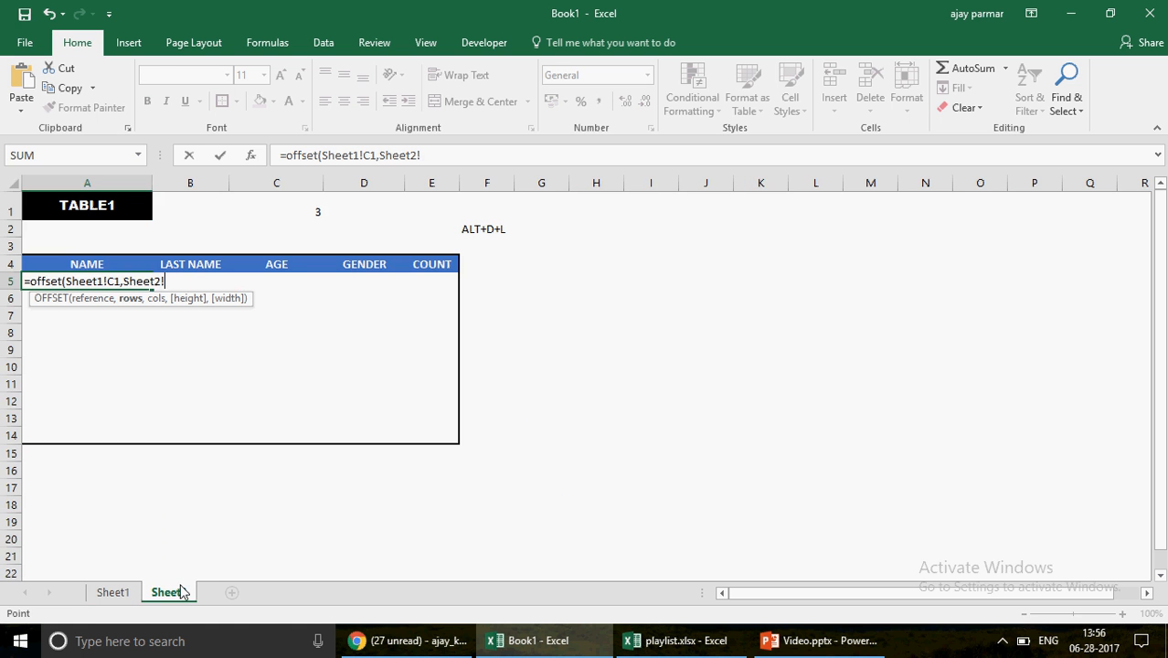
pyautogui.click(311, 214)
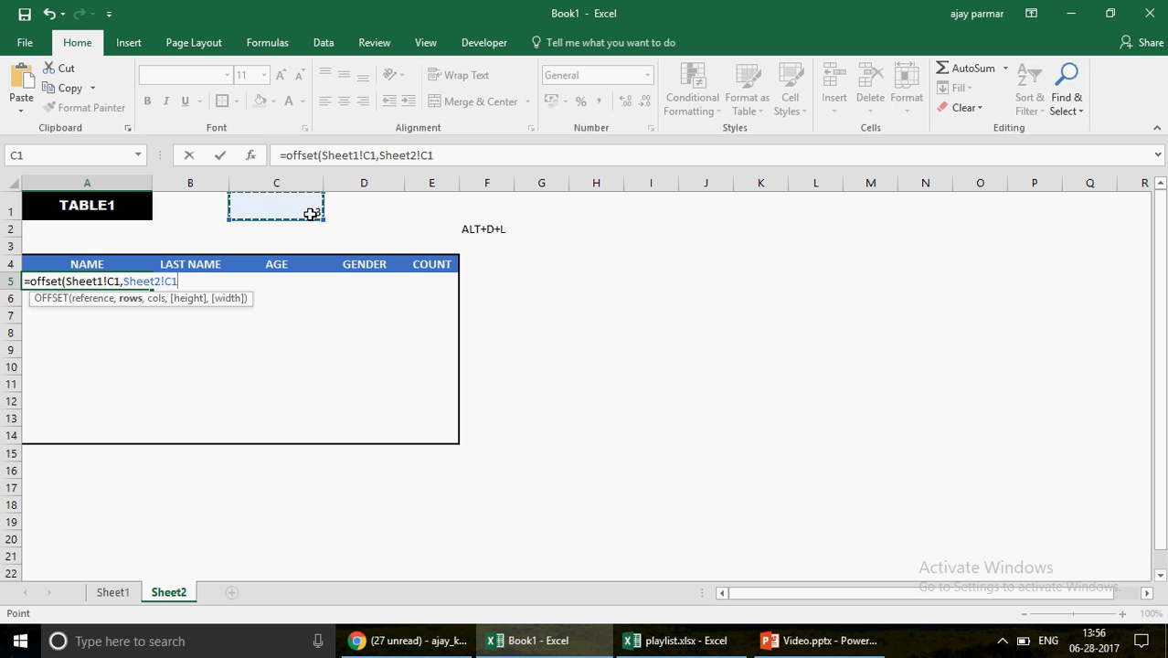
# Step: Shorten the rows argument to C1 without its sheet prefix and complete the A5 formula with a column offset of 0
pyautogui.click(421, 157)
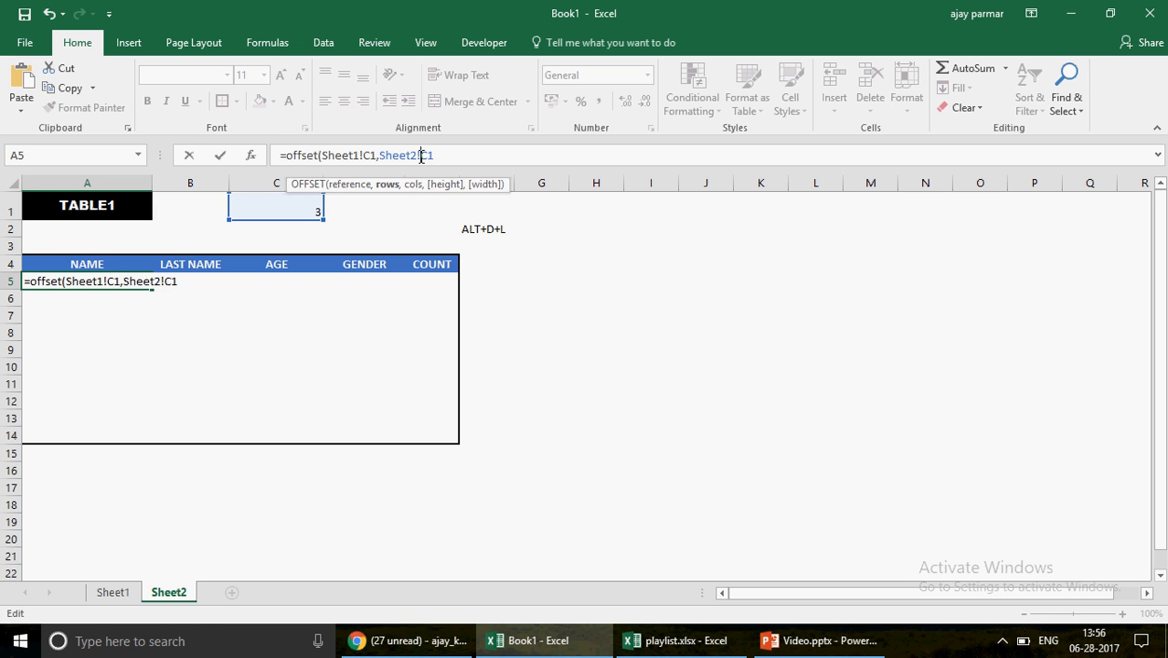
pyautogui.press('BackSpace')
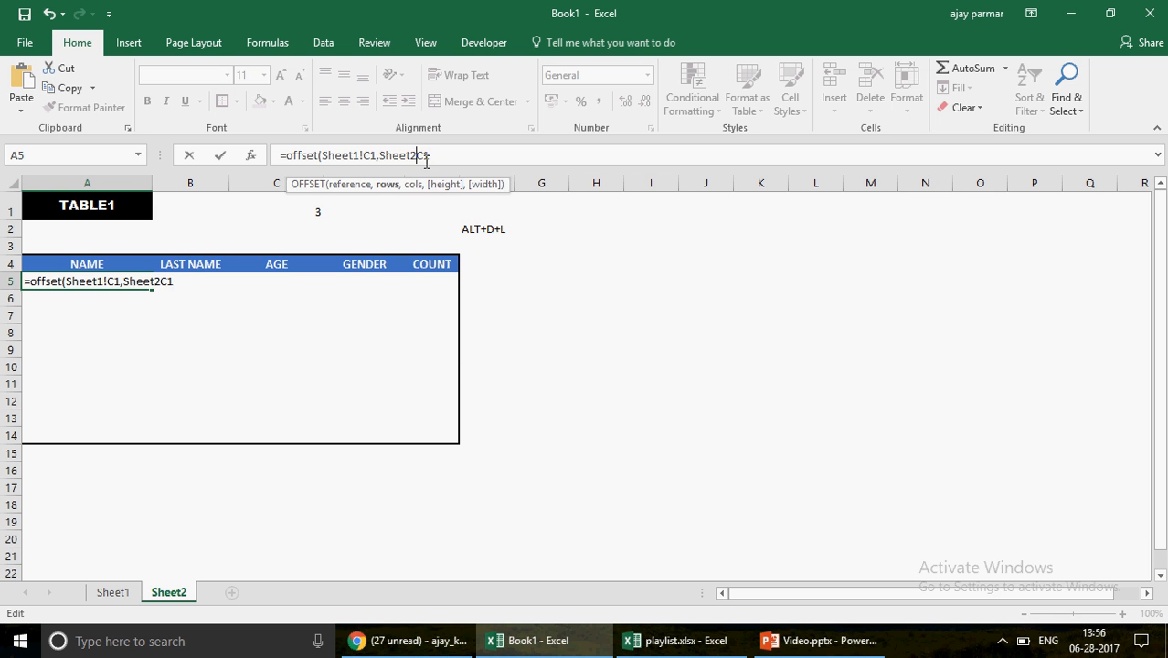
pyautogui.press('BackSpace')
pyautogui.press('BackSpace')
pyautogui.press('BackSpace')
pyautogui.press('BackSpace')
pyautogui.press('BackSpace')
pyautogui.press('BackSpace')
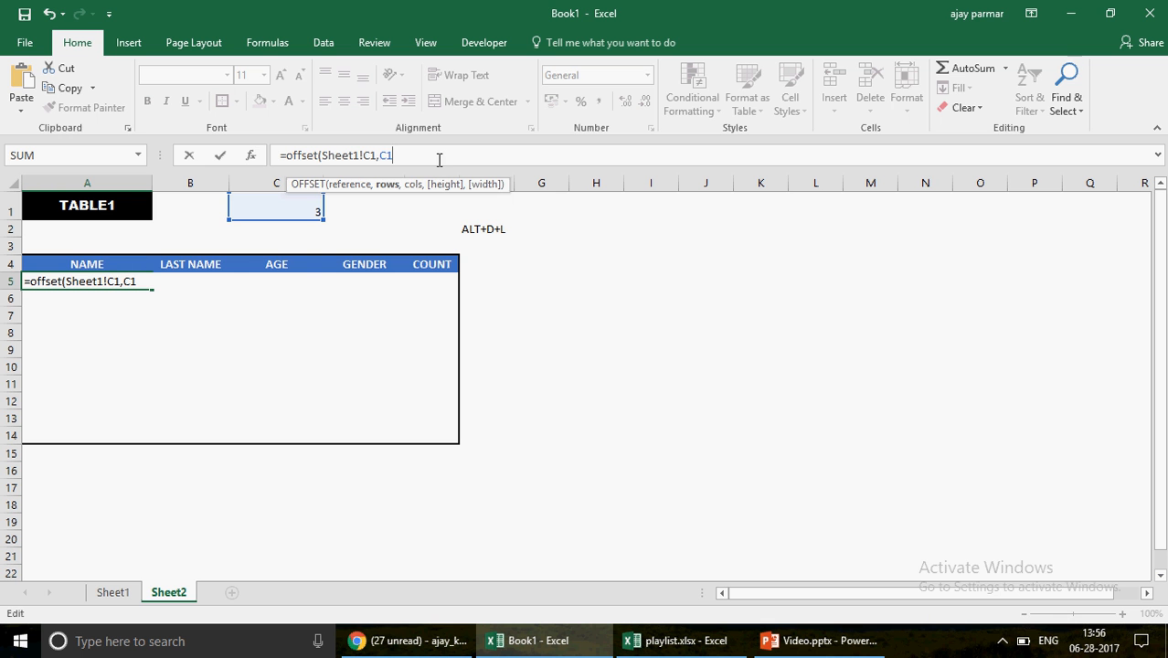
pyautogui.write(',')
pyautogui.write('0')
pyautogui.press('Return')
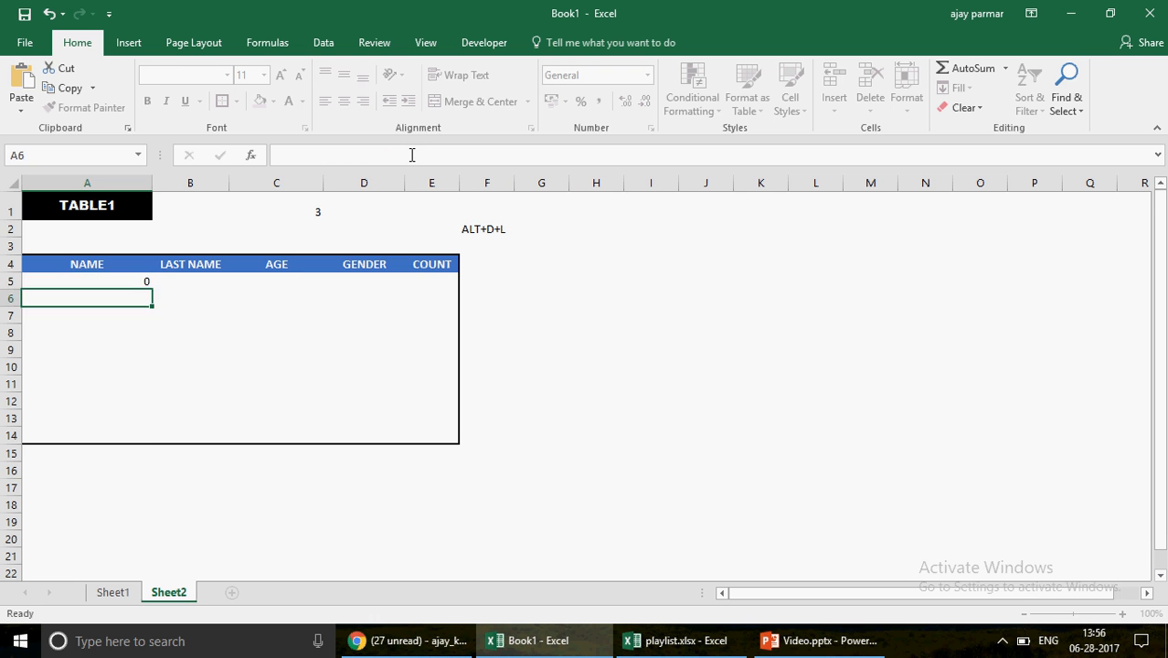
pyautogui.press('Up')
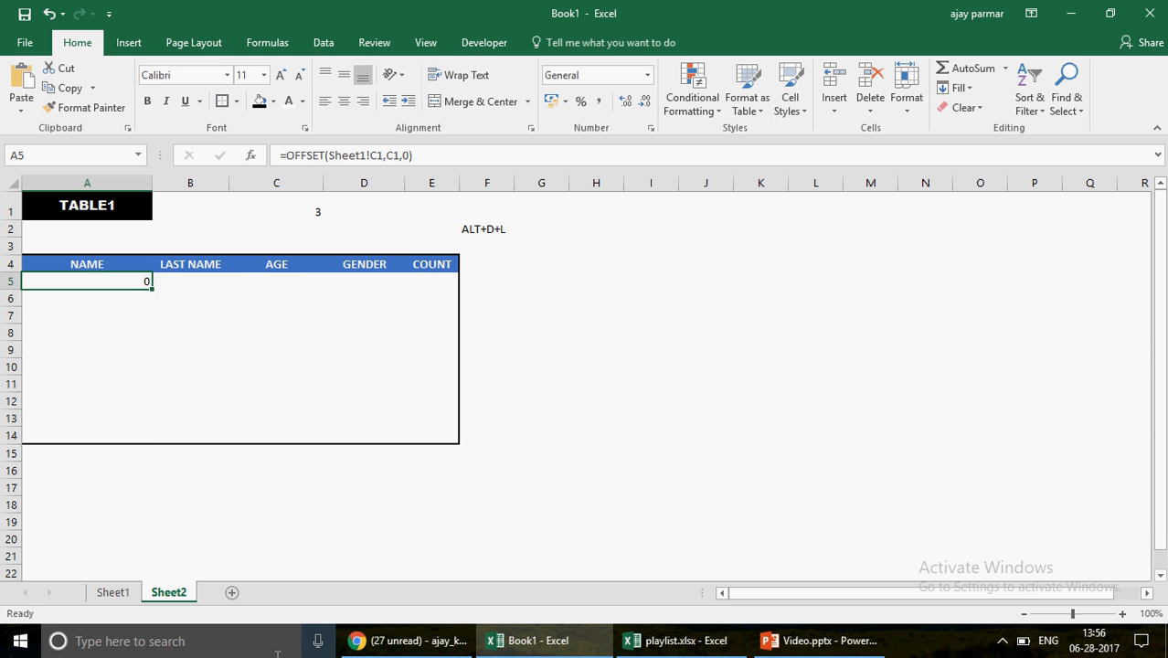
# Step: Check the column distance from C1 to D4 on Sheet1 and set the column offset in Sheet2's A5 formula to 1
pyautogui.click(120, 594)
pyautogui.click(132, 194)
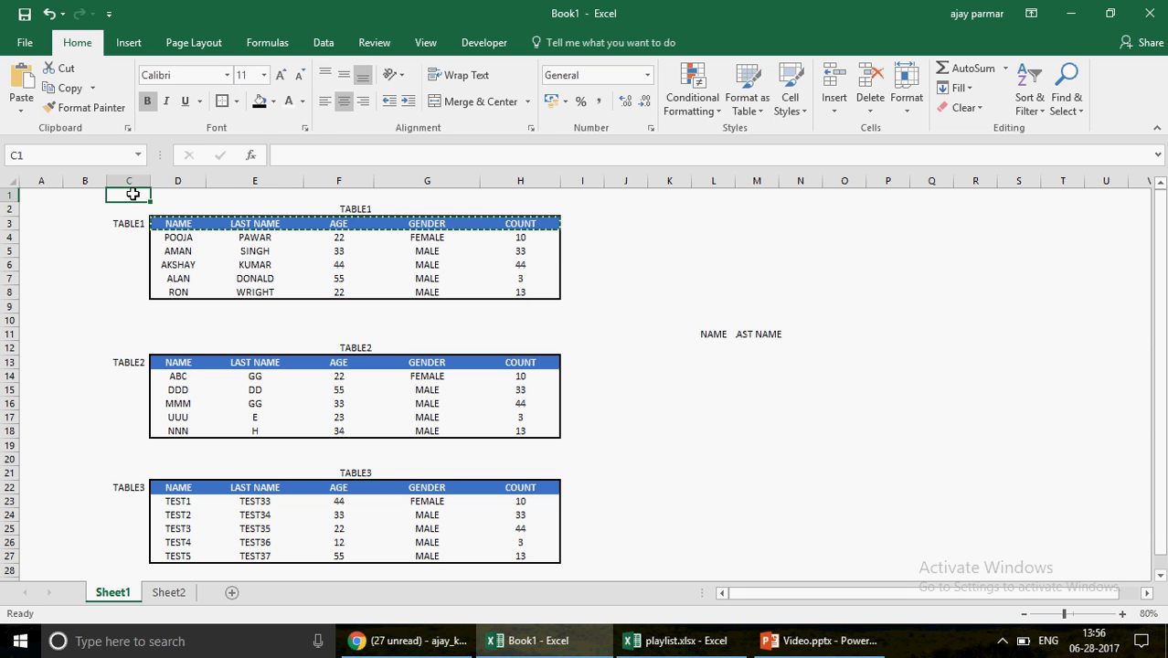
pyautogui.press('Right')
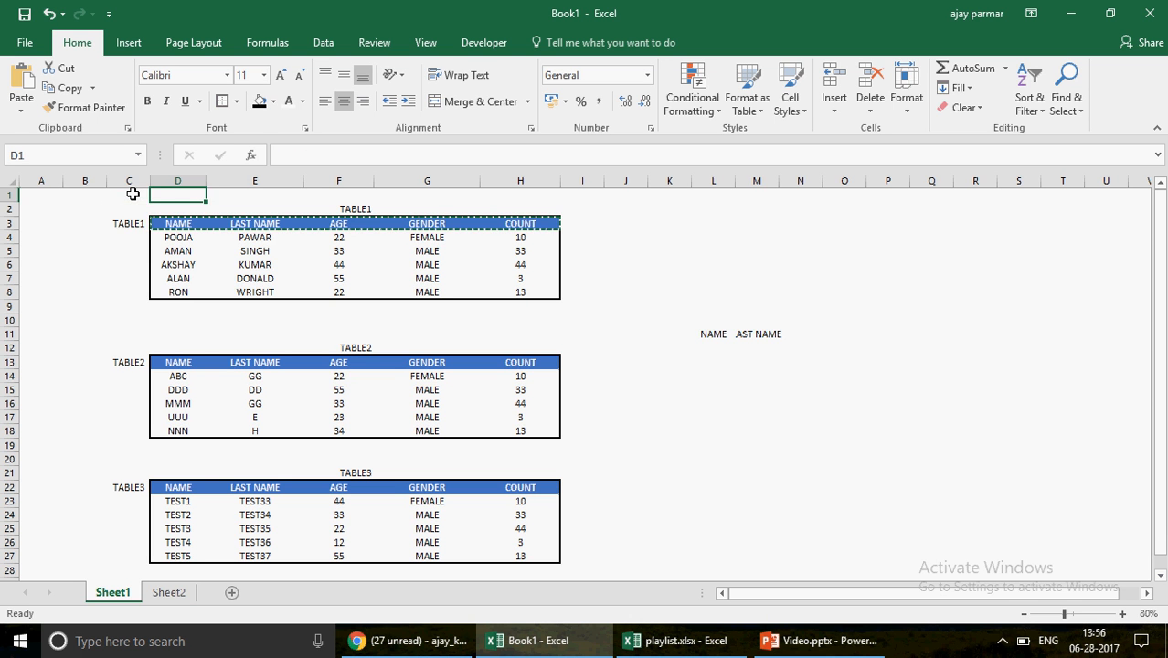
pyautogui.press('Left')
pyautogui.click(192, 238)
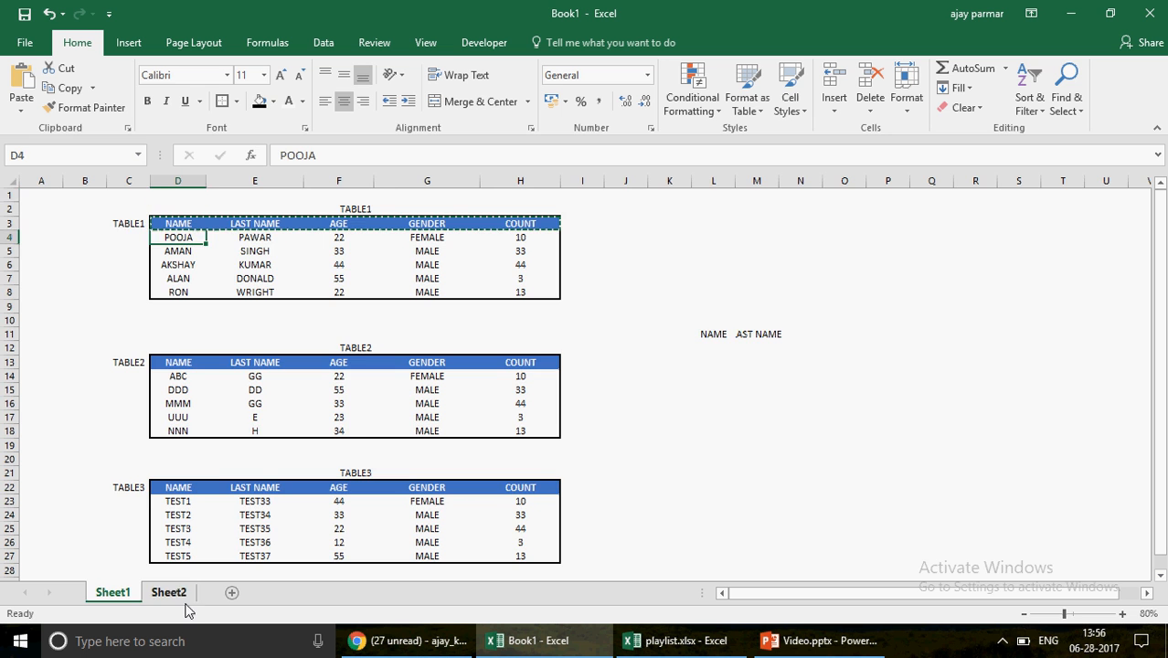
pyautogui.click(179, 594)
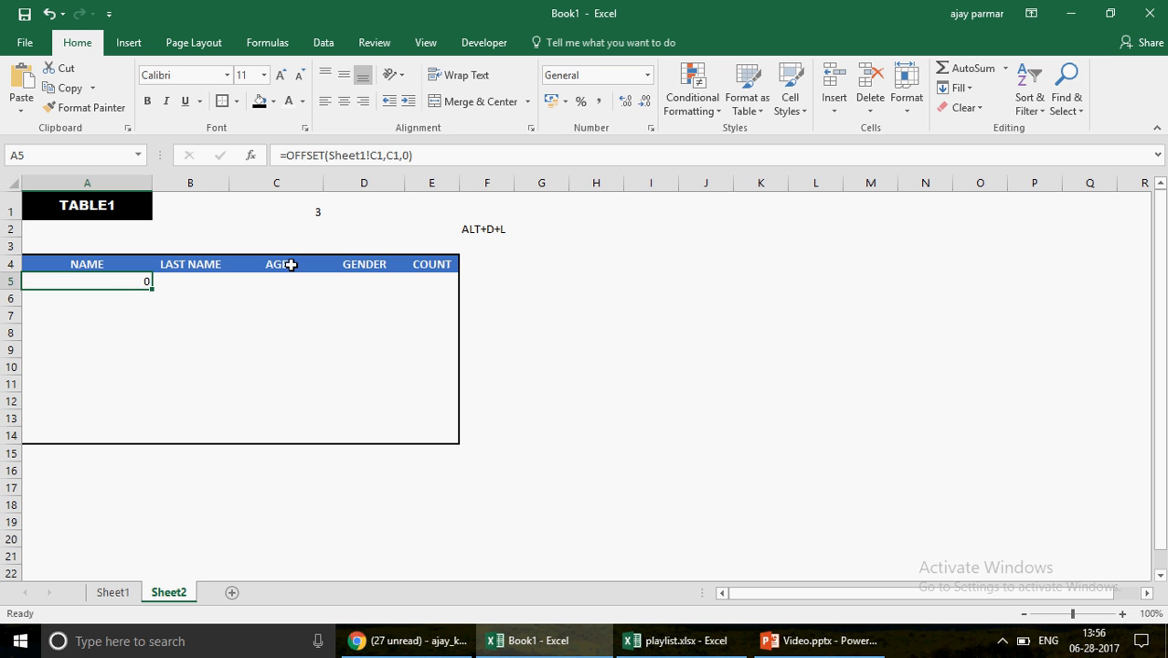
pyautogui.click(409, 155)
pyautogui.press('BackSpace')
pyautogui.write('1')
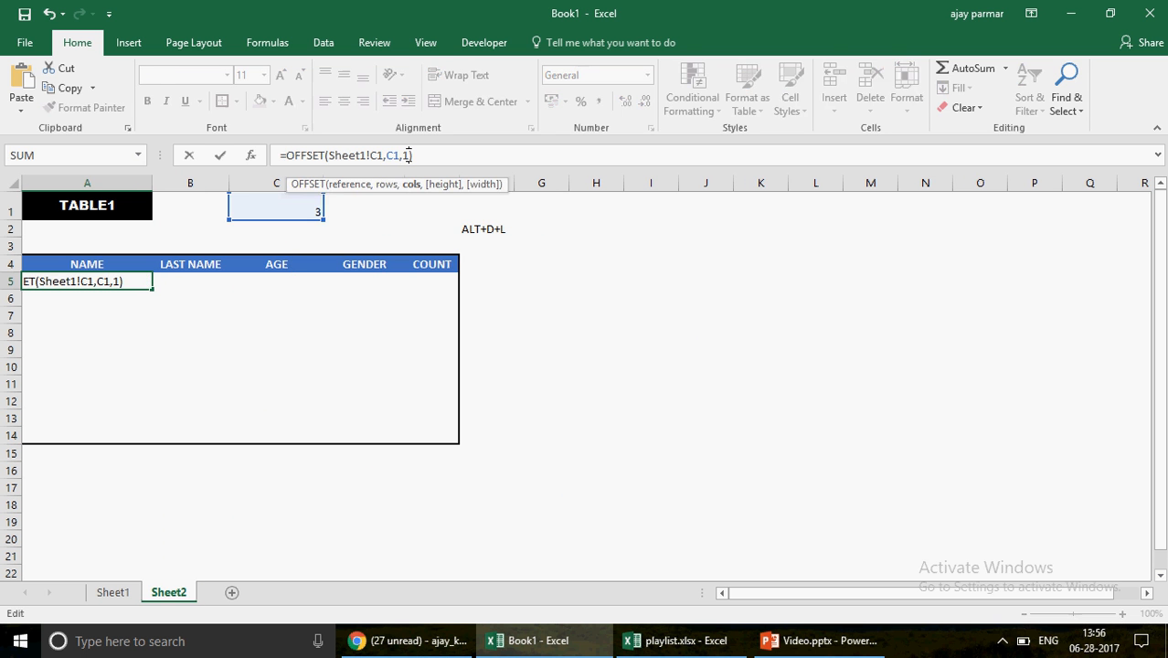
pyautogui.hotkey('ctrl', 'Return')
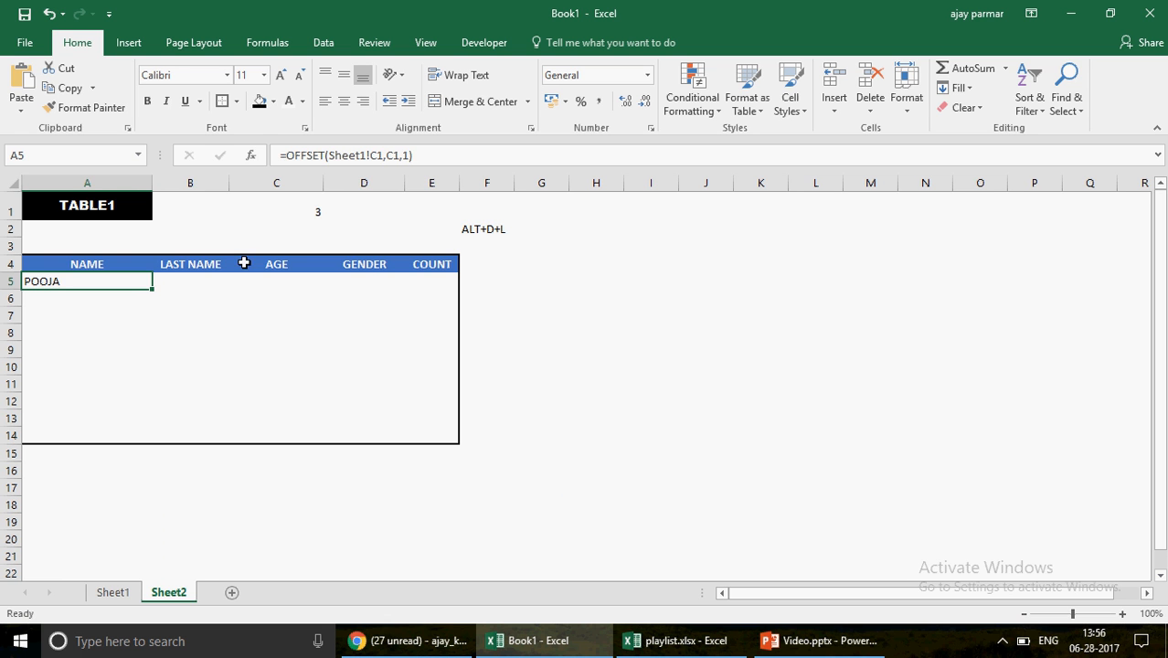
# Step: Fill A3:E3 above the Sheet2 headers with a series from 1 to 5 and centre the numbers
pyautogui.click(186, 282)
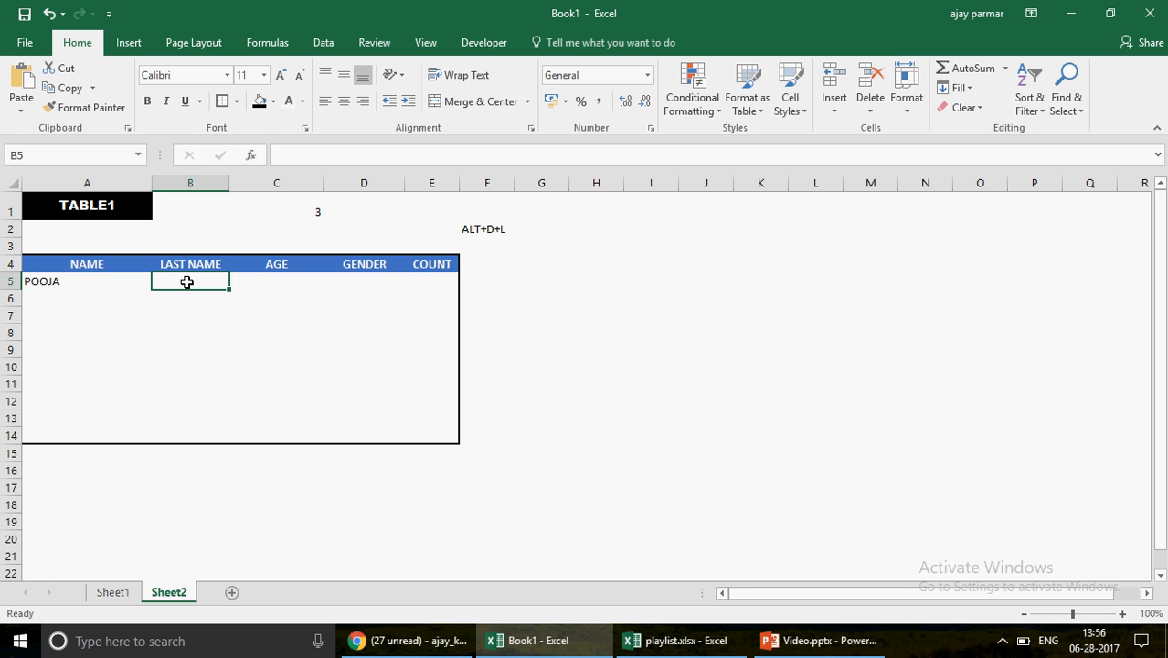
pyautogui.click(114, 594)
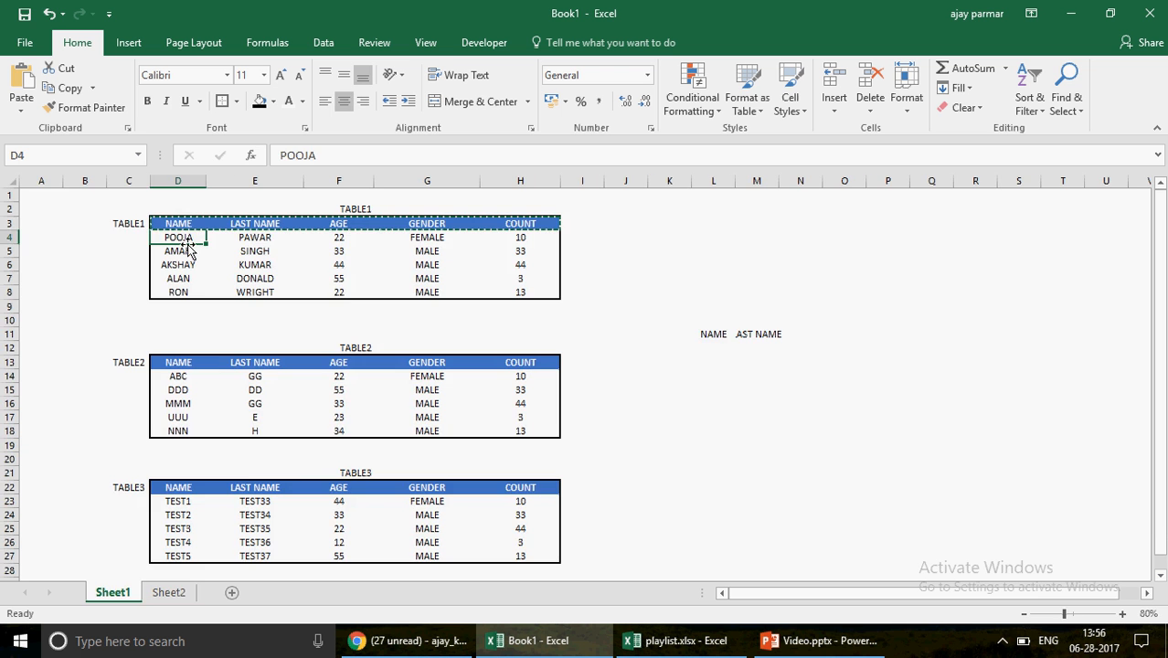
pyautogui.click(168, 594)
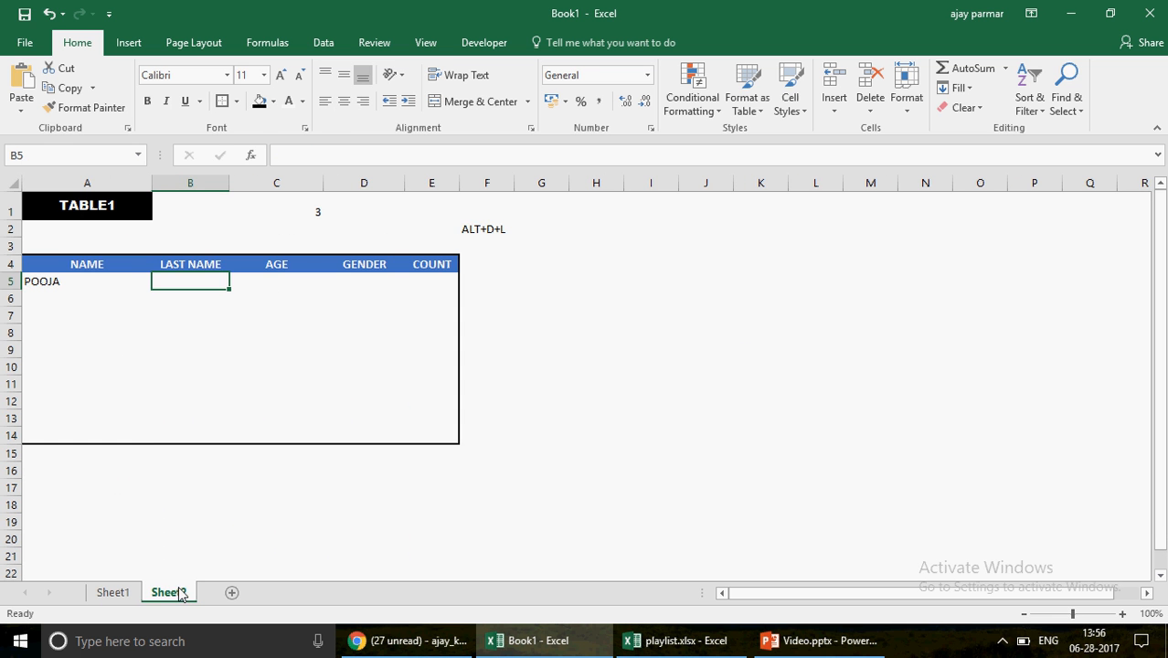
pyautogui.click(58, 247)
pyautogui.write('1')
pyautogui.press('Tab')
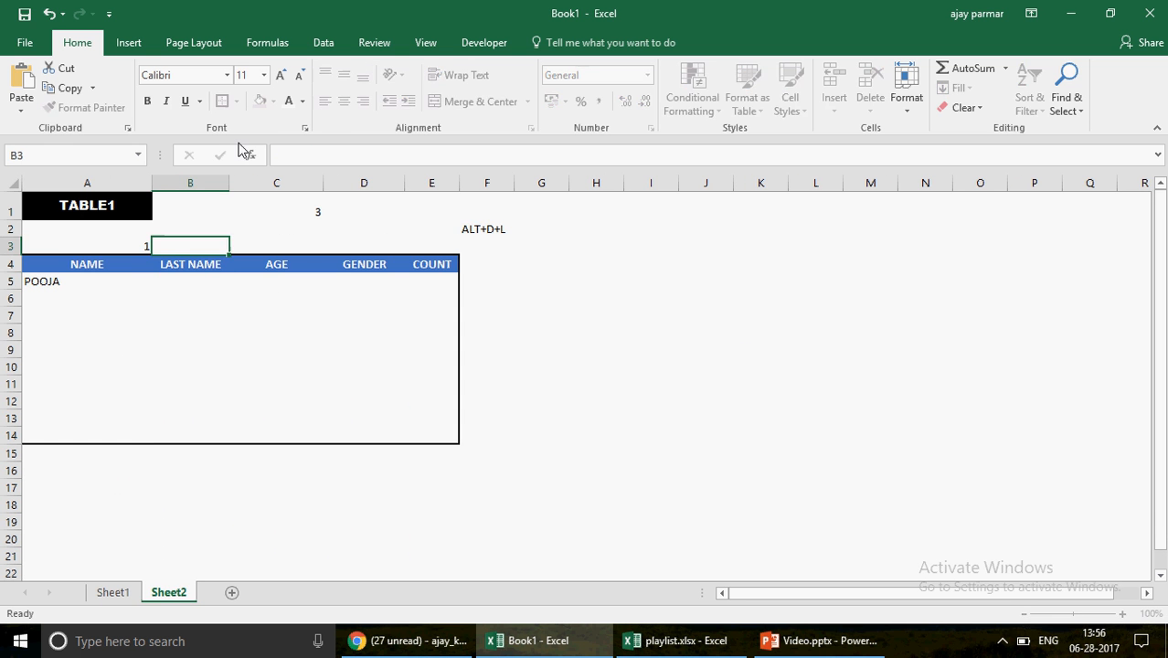
pyautogui.press('Left')
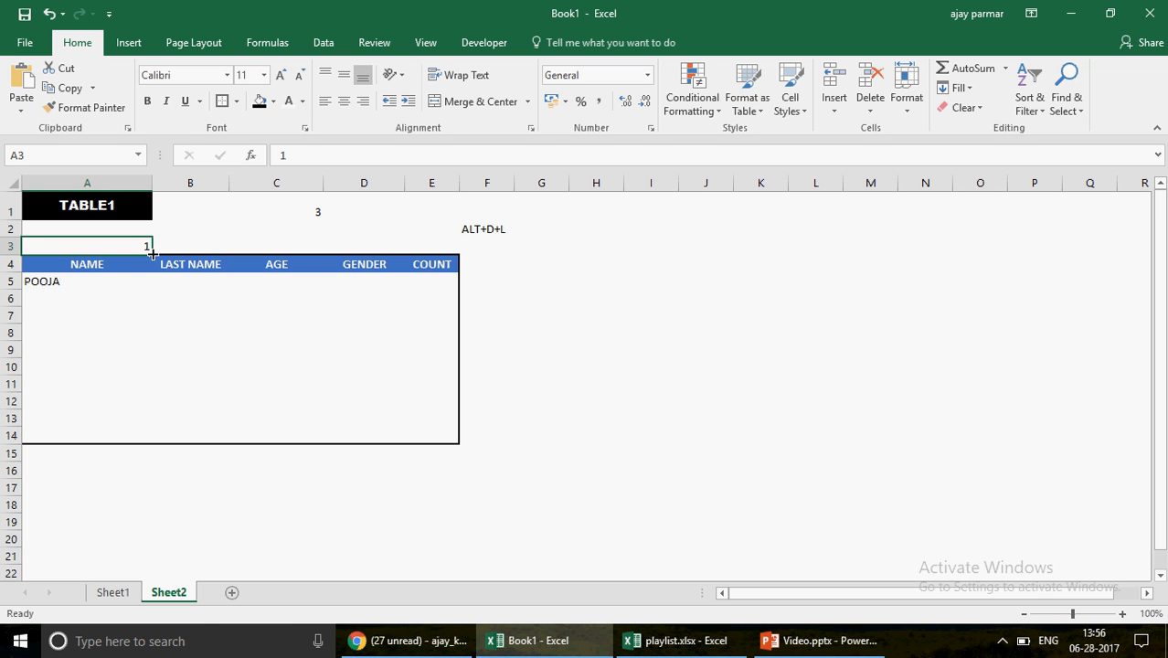
pyautogui.moveTo(153, 254); pyautogui.dragTo(457, 251)
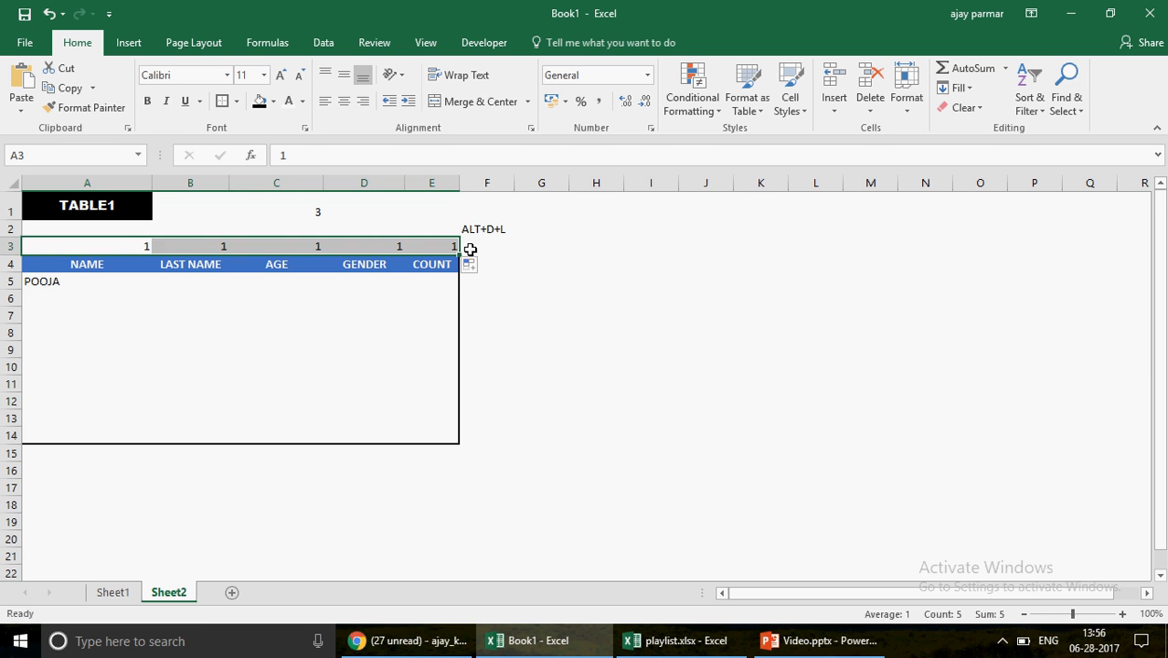
pyautogui.click(475, 267)
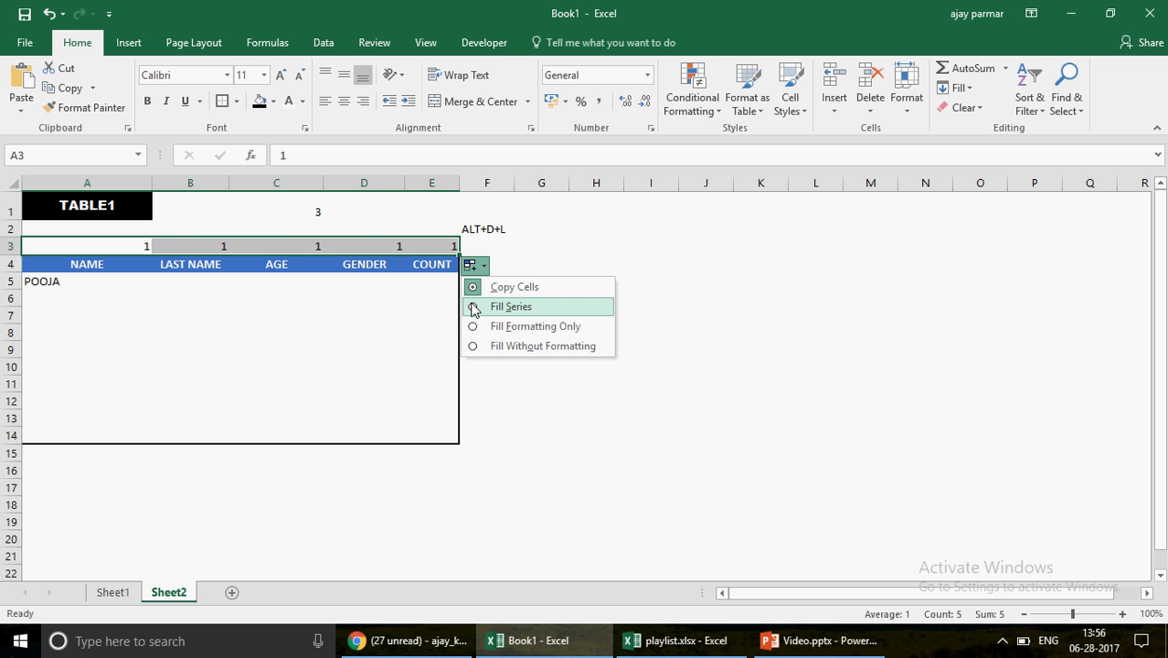
pyautogui.click(474, 307)
pyautogui.click(344, 102)
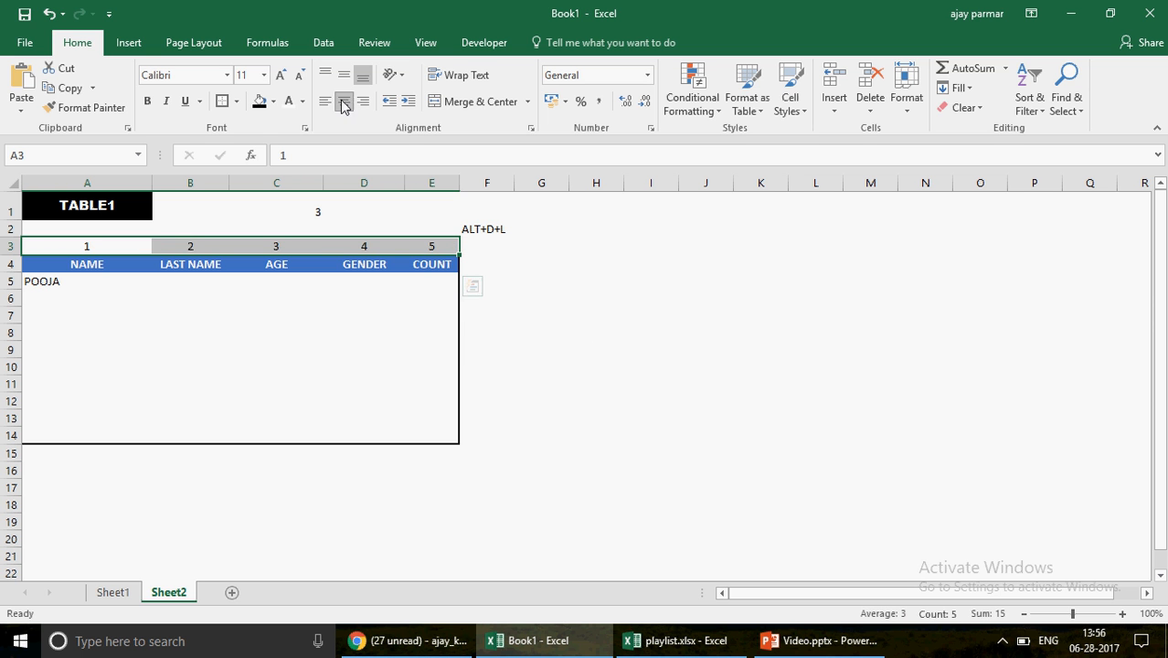
# Step: Replace the column offset in A5's OFFSET formula with COLUMN()
pyautogui.click(79, 284)
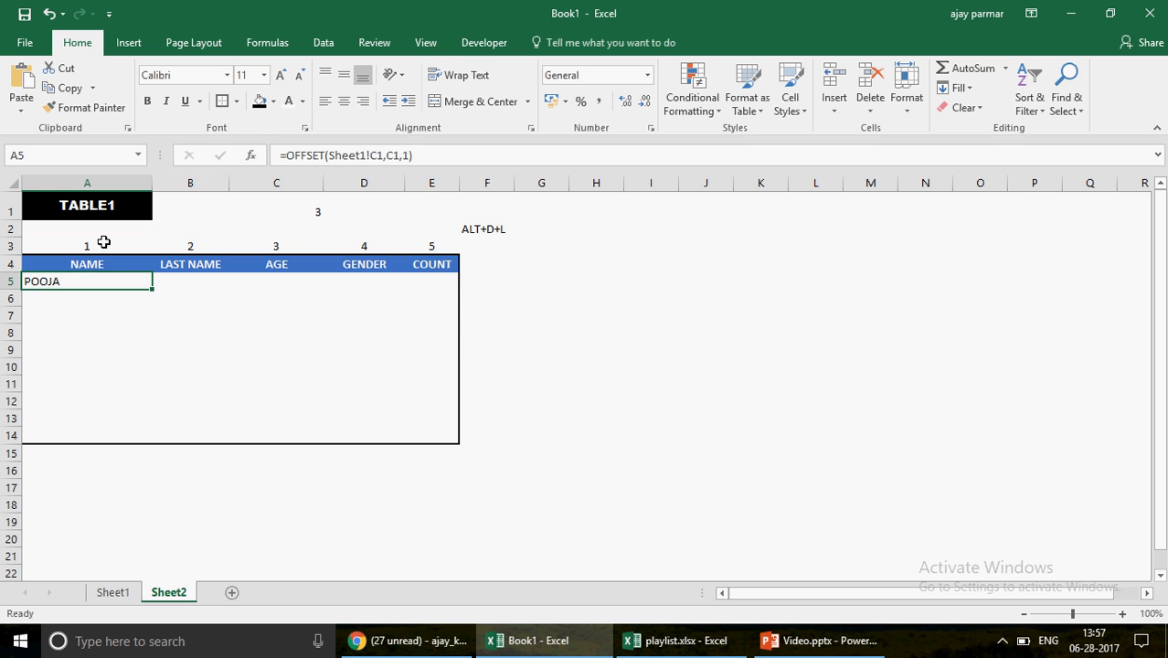
pyautogui.click(407, 155)
pyautogui.press('BackSpace')
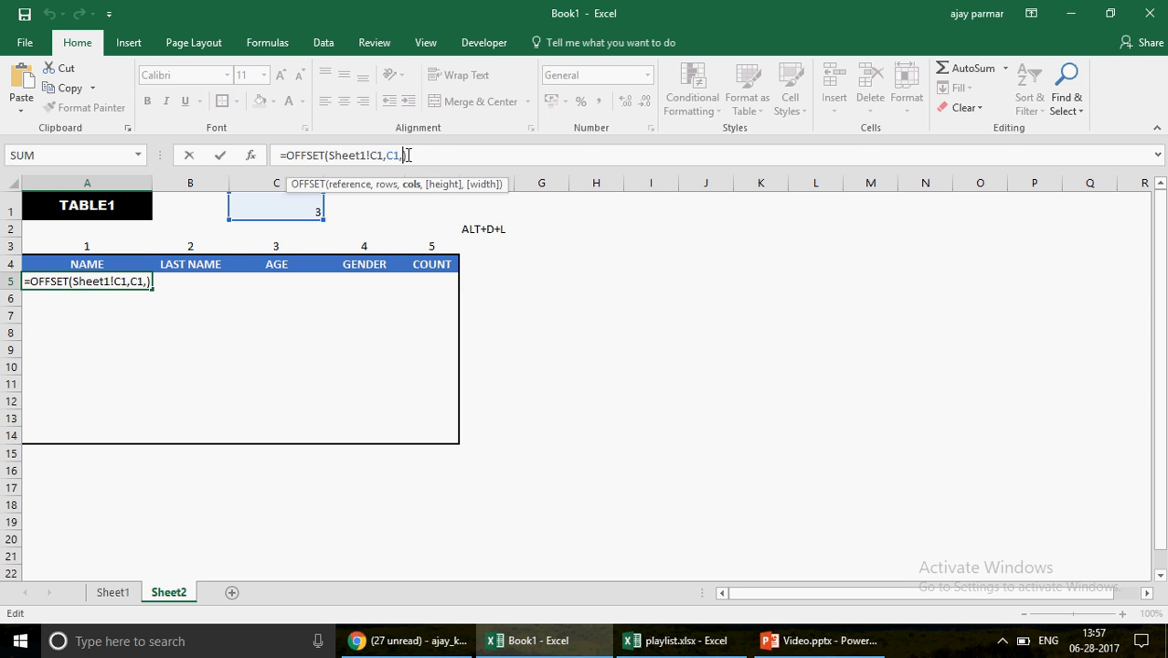
pyautogui.click(87, 245)
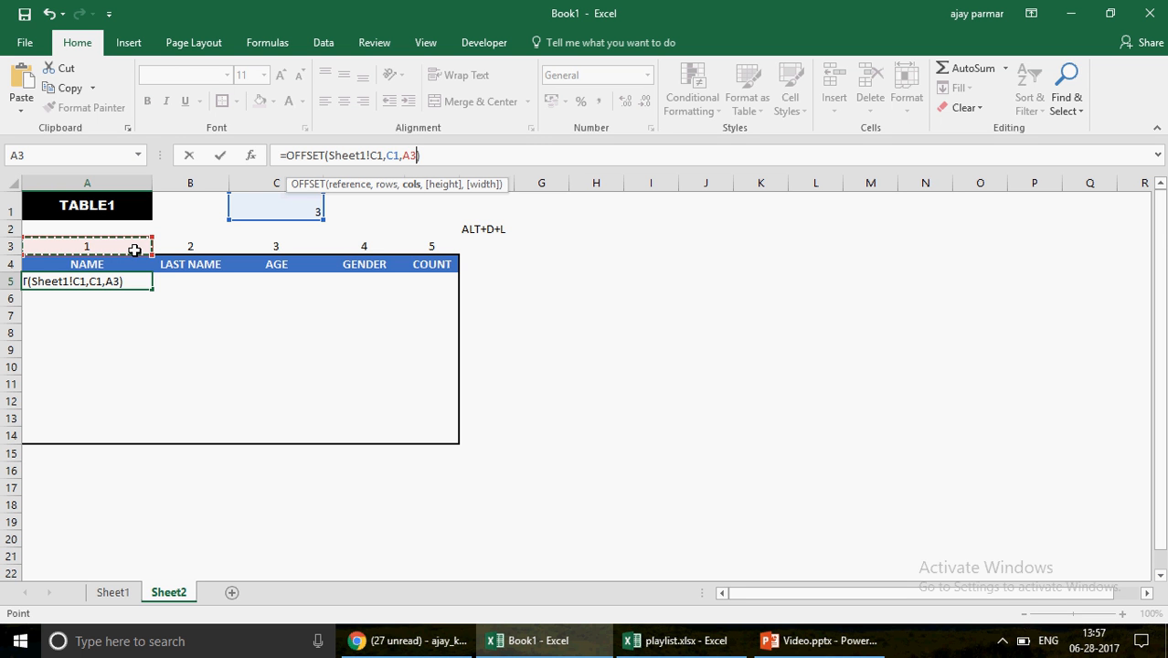
pyautogui.press('BackSpace')
pyautogui.press('BackSpace')
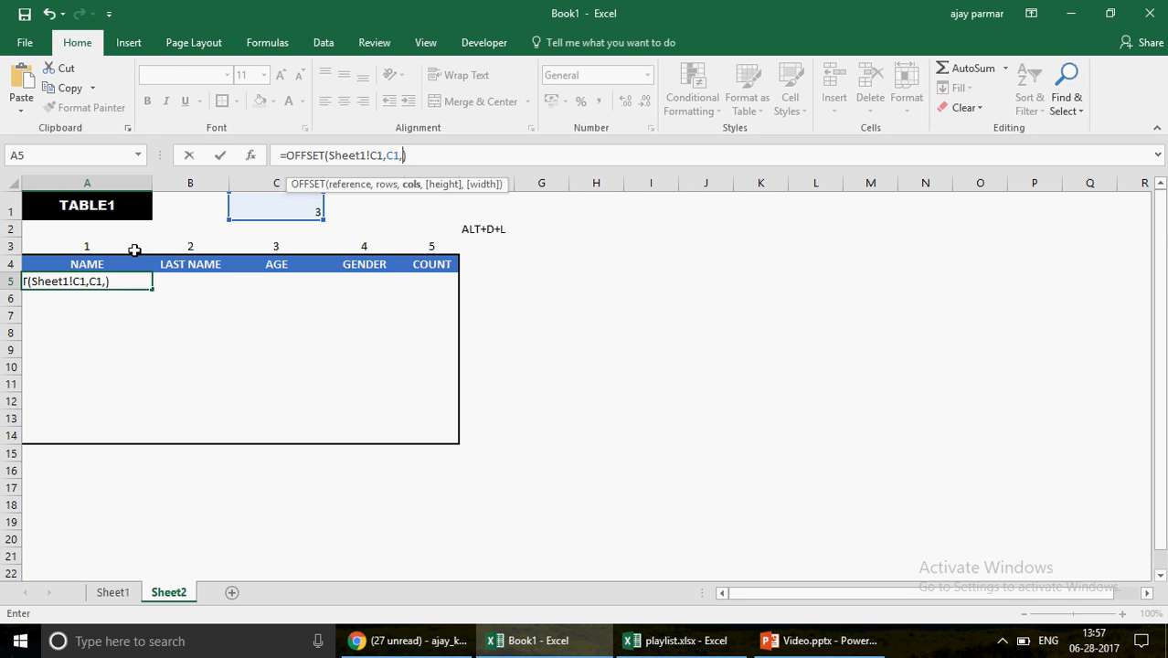
pyautogui.write('column')
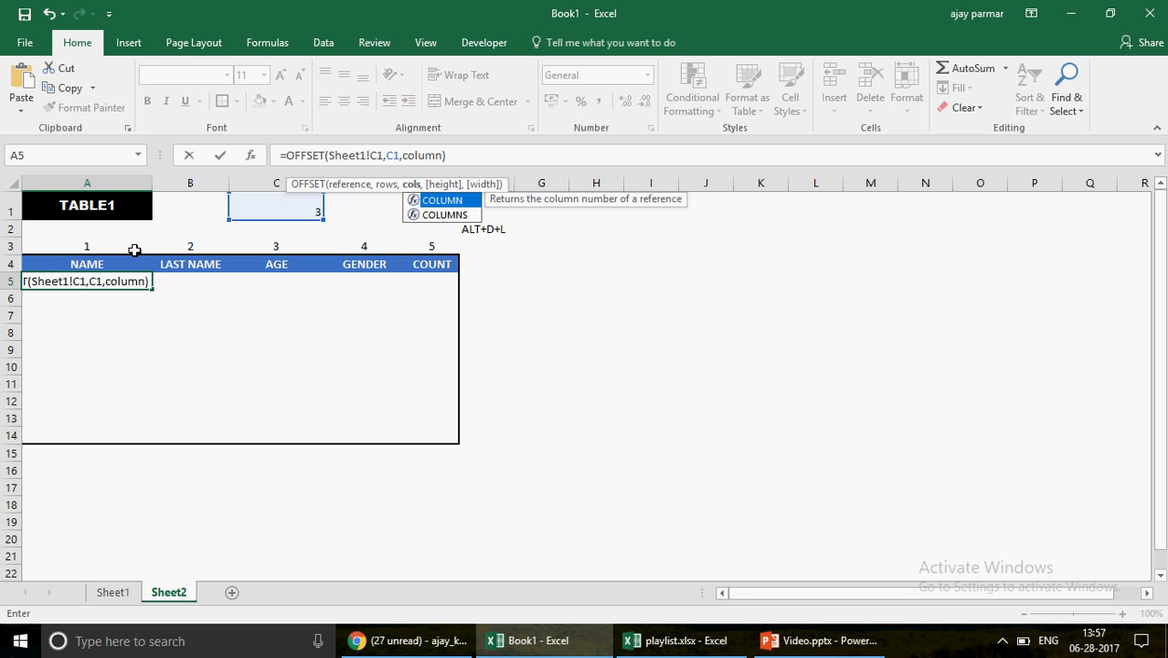
pyautogui.write('()')
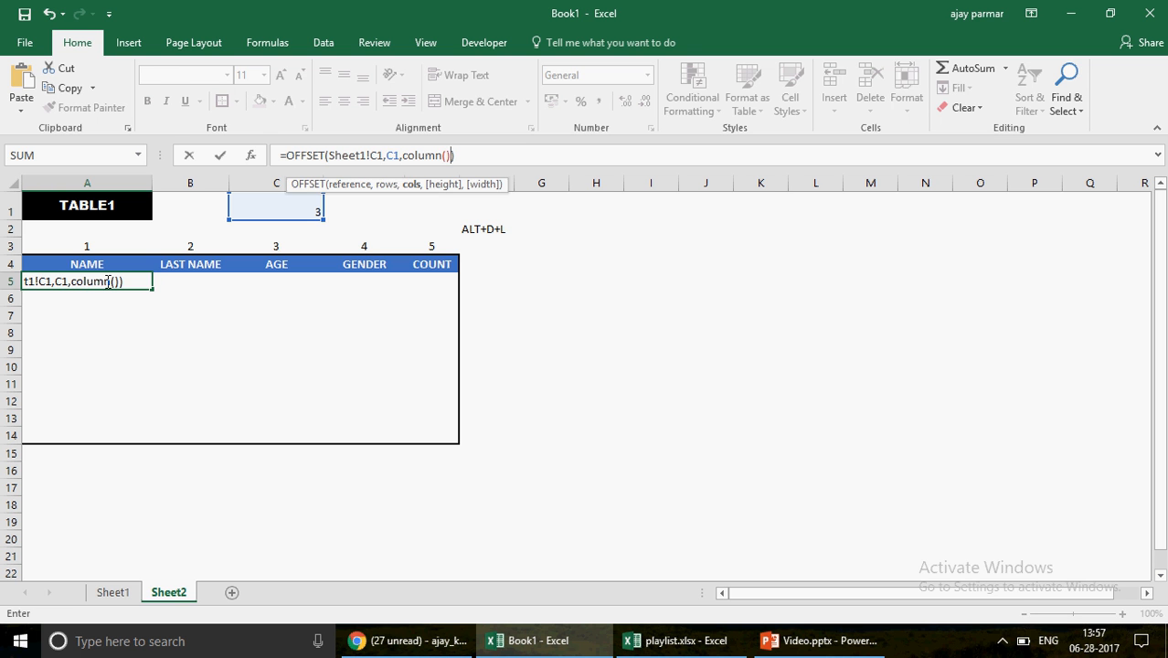
pyautogui.press('Return')
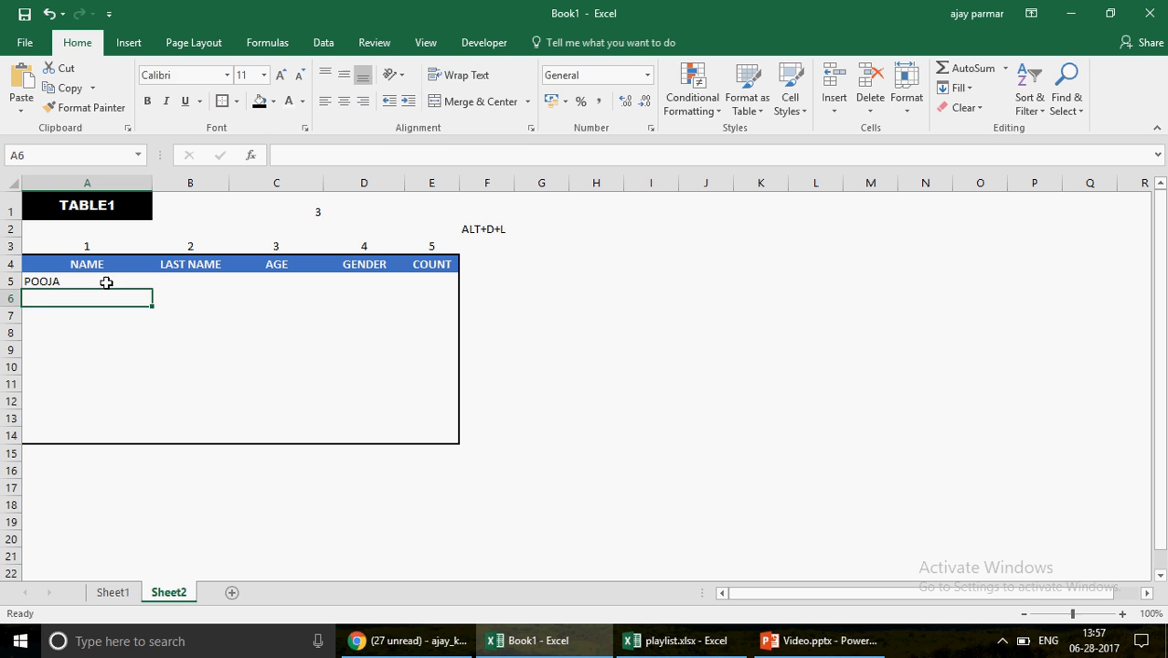
pyautogui.click(106, 283)
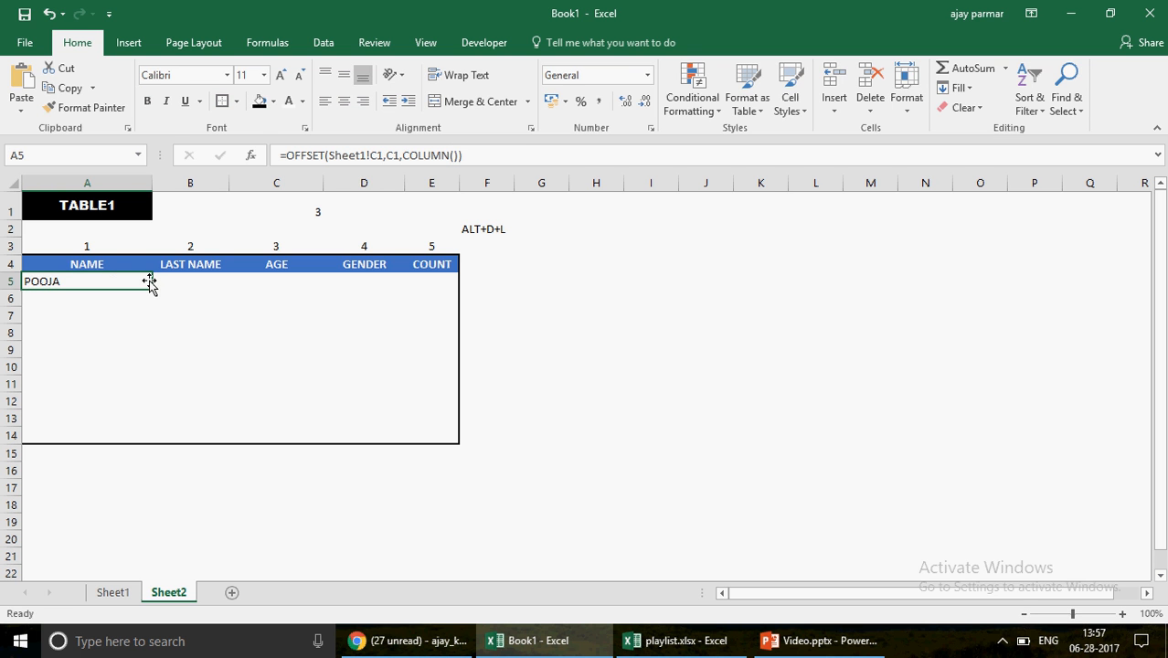
# Step: Clear the numbers 1 to 5 from A3:E3 above the table headers and check the formula in A5
pyautogui.click(96, 244)
pyautogui.moveTo(337, 227); pyautogui.dragTo(435, 243)
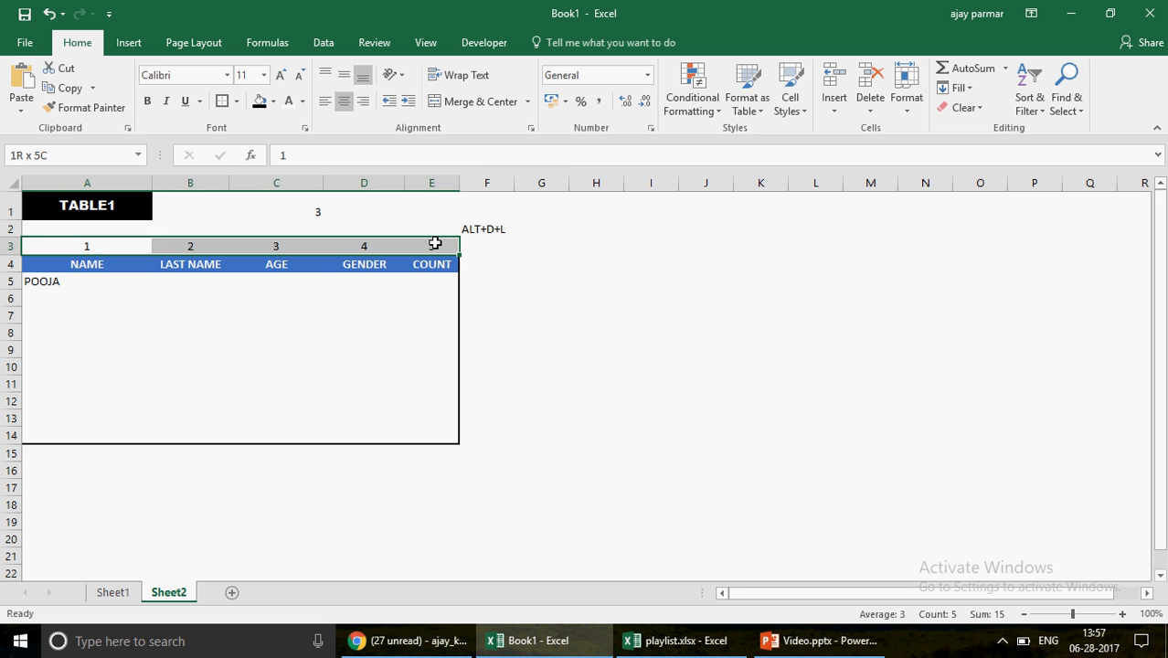
pyautogui.press('Delete')
pyautogui.click(68, 281)
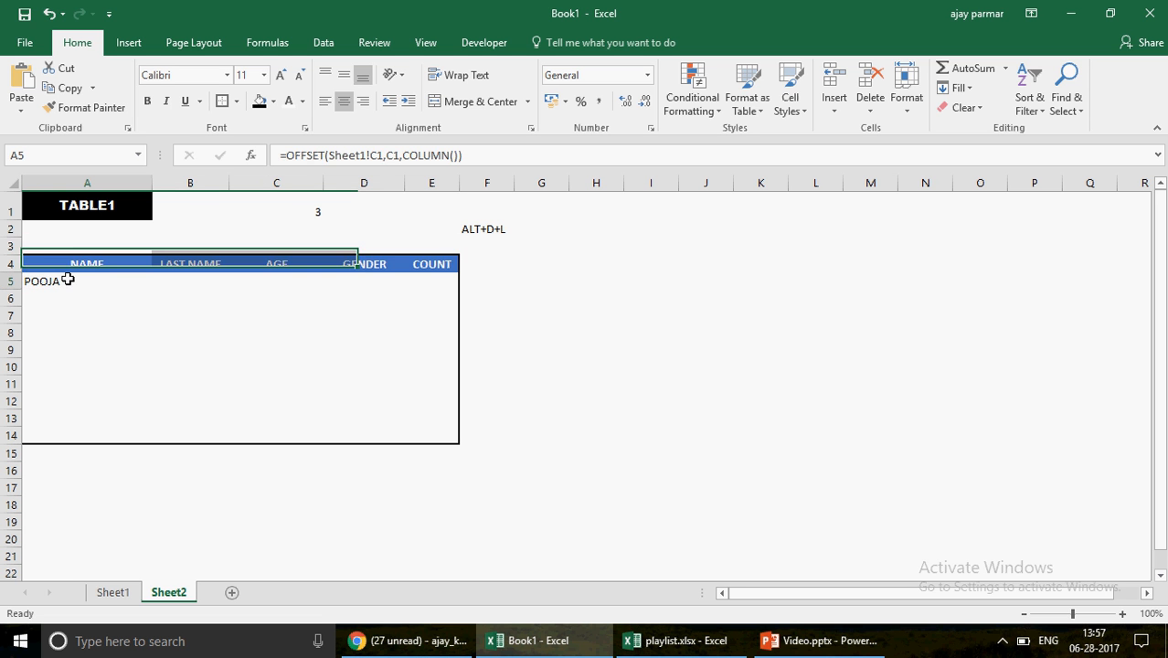
pyautogui.press('F2')
pyautogui.press('Escape')
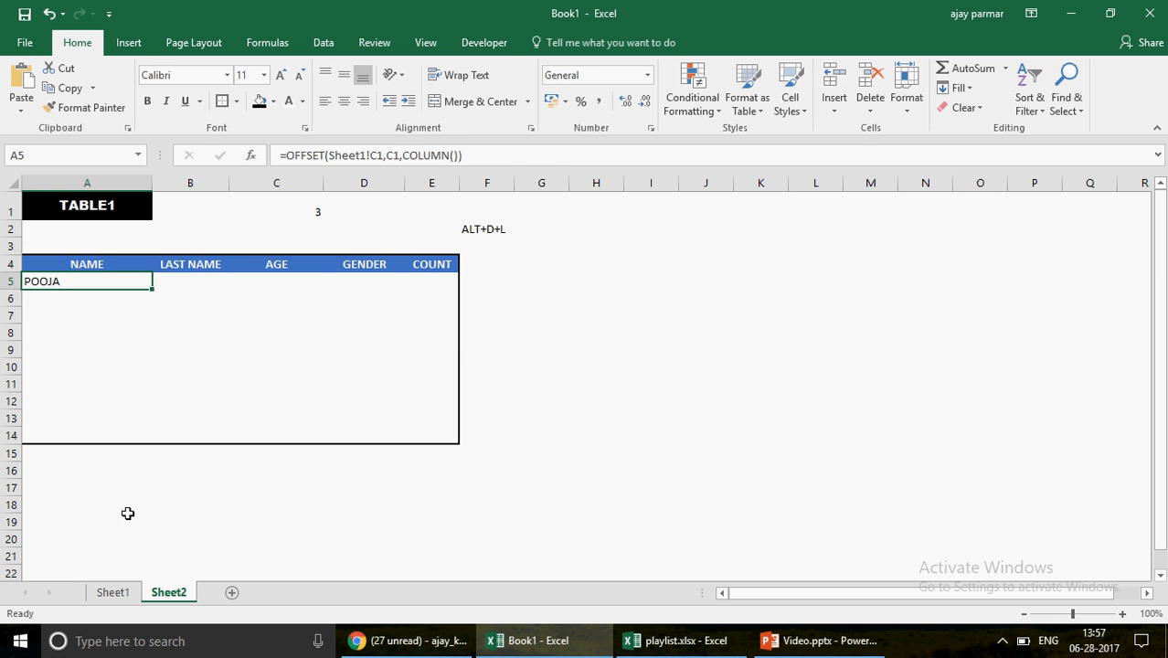
# Step: Enter =COLUMN() in A19 as a test and fill it across to J19
pyautogui.click(128, 513)
pyautogui.write('=colu')
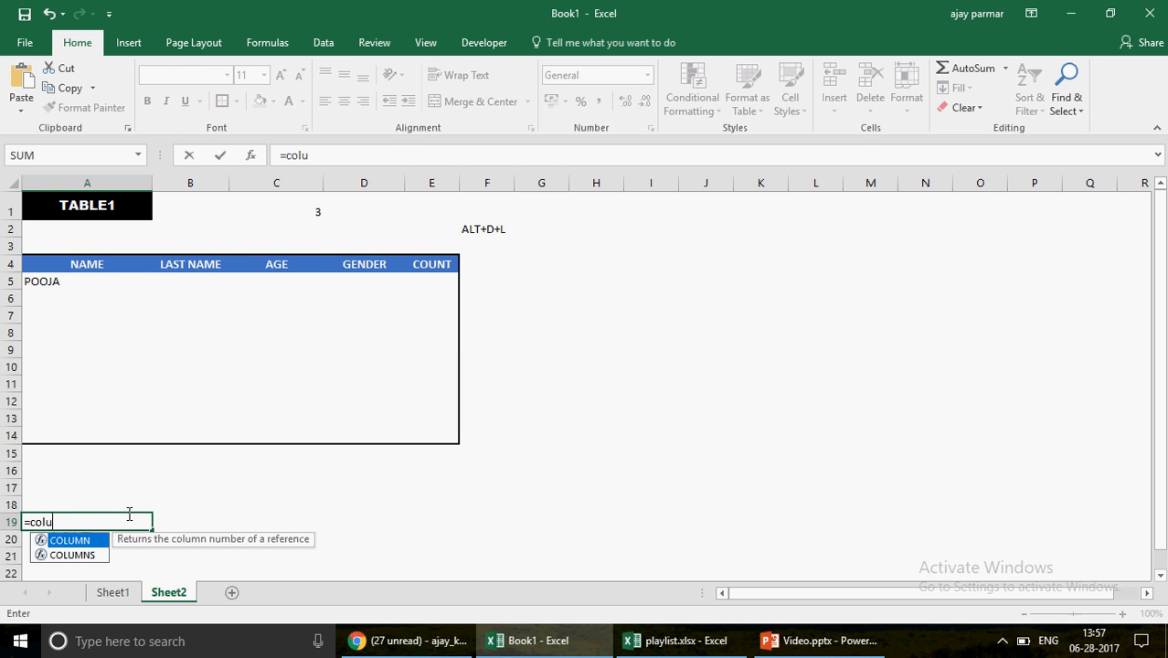
pyautogui.write('mn()')
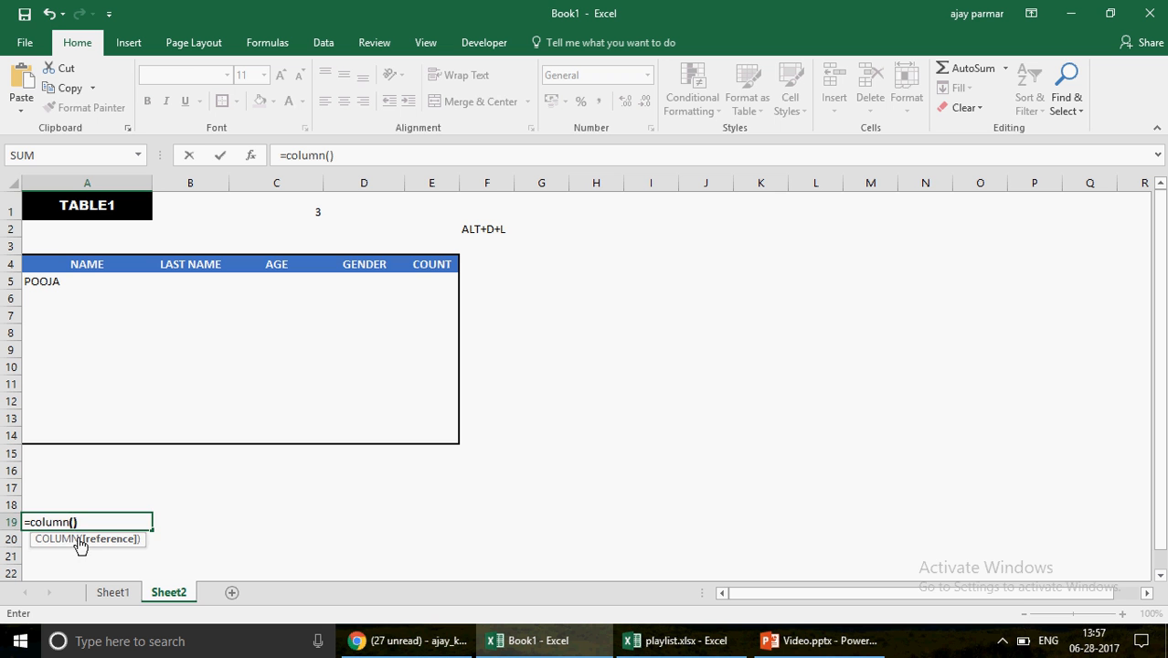
pyautogui.press('Return')
pyautogui.press('Up')
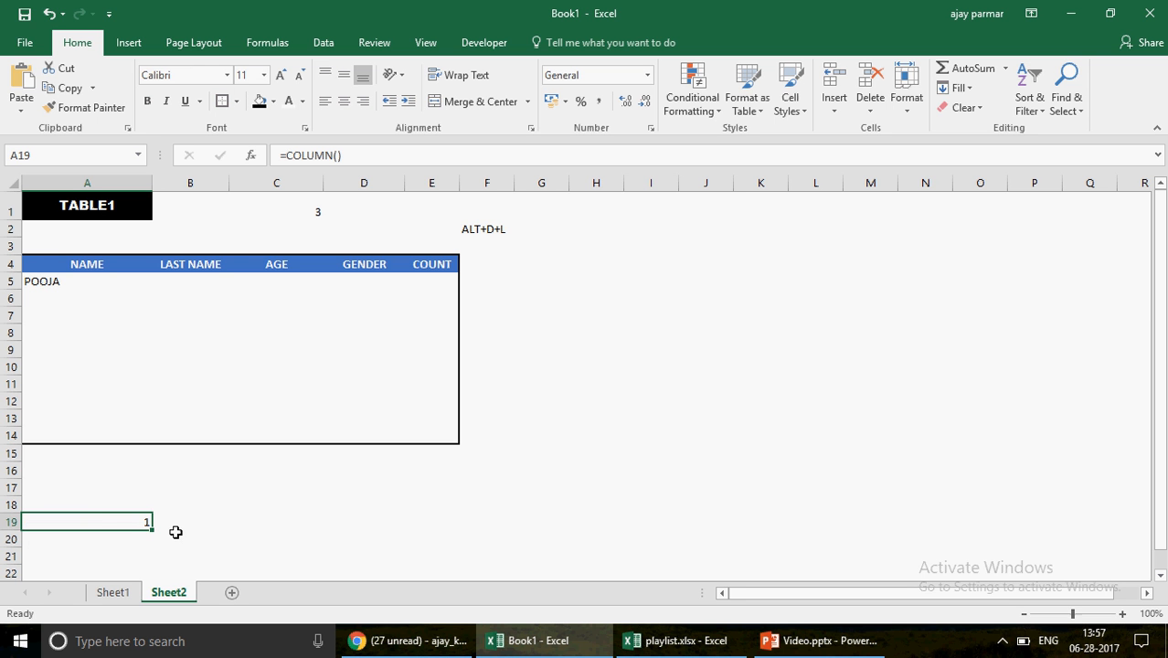
pyautogui.moveTo(153, 529); pyautogui.dragTo(738, 506)
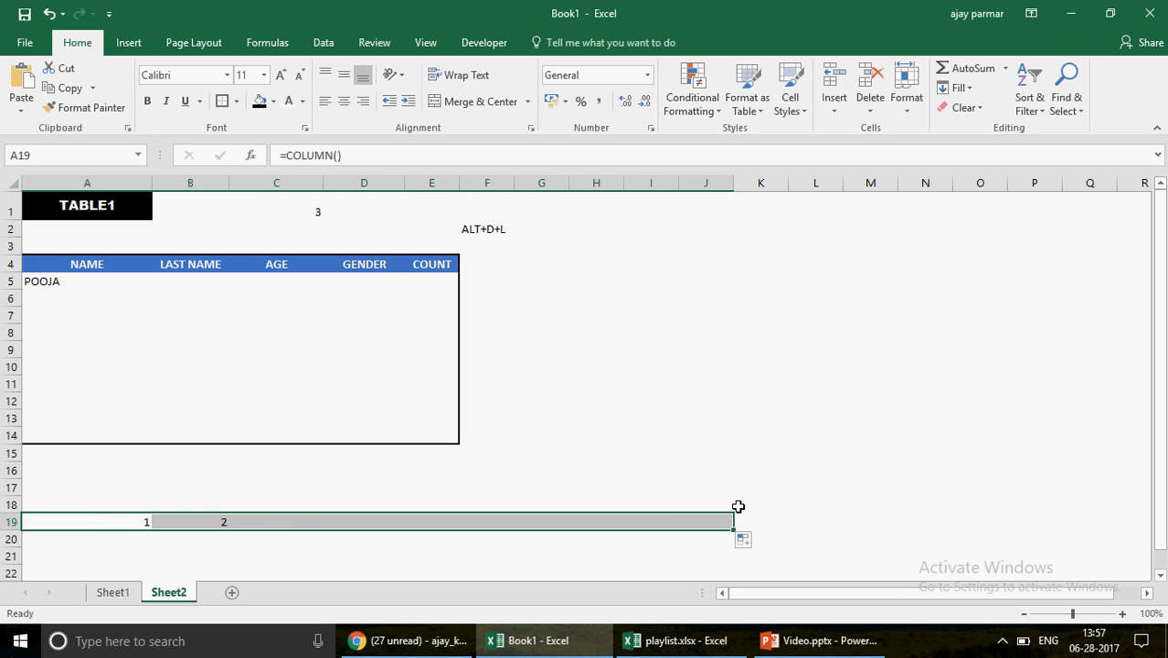
# Step: Examine the COLUMN() results cell by cell along row 19 to see how they change per column
pyautogui.click(133, 524)
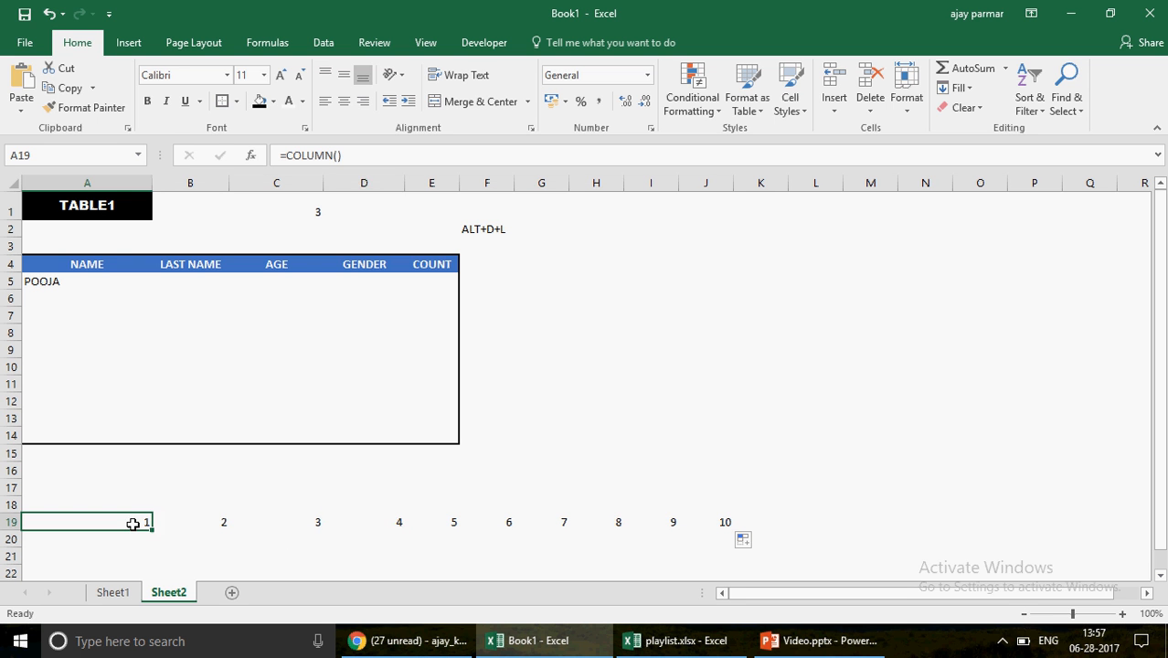
pyautogui.press('Right')
pyautogui.press('Right')
pyautogui.press('Right')
pyautogui.press('Right')
pyautogui.press('Right')
pyautogui.press('Right')
pyautogui.press('Right')
pyautogui.press('Right')
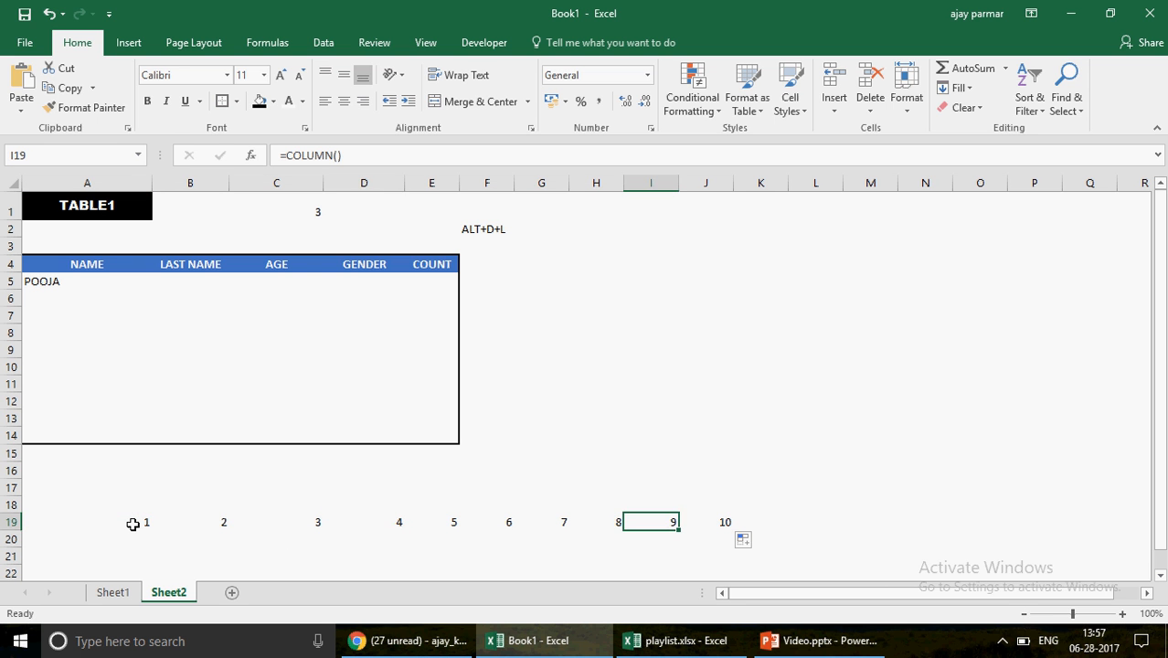
pyautogui.press('Left')
pyautogui.press('Left')
pyautogui.press('Left')
pyautogui.press('Left')
pyautogui.press('Left')
pyautogui.press('Left')
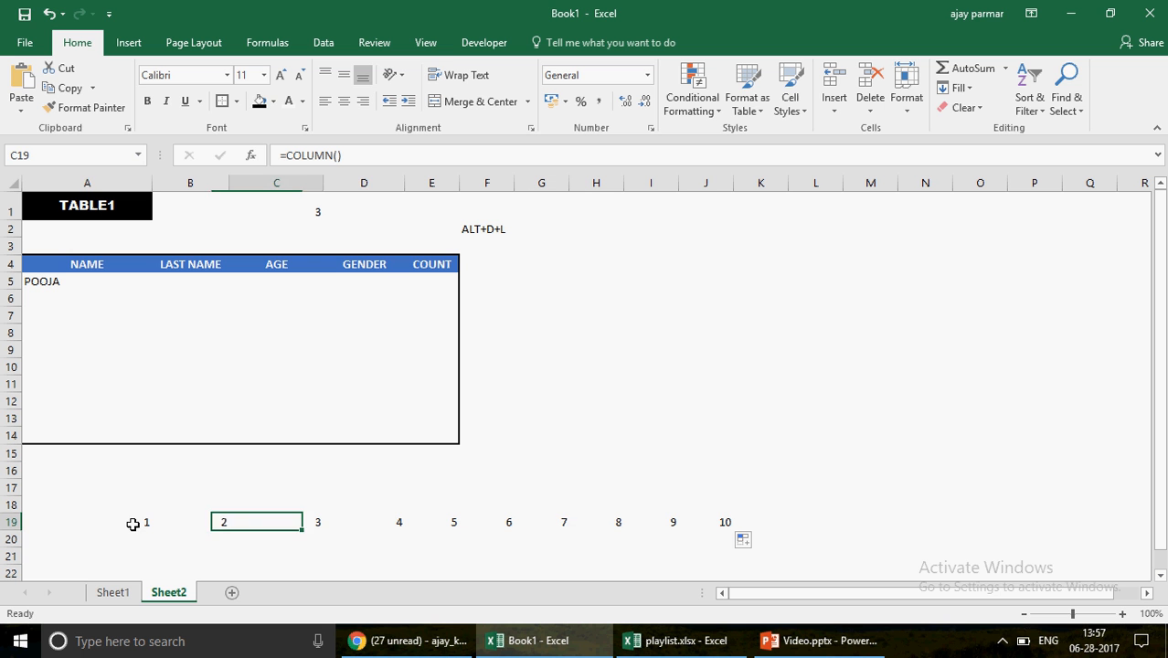
pyautogui.press('Left')
pyautogui.press('Left')
pyautogui.press('Right')
pyautogui.press('Right')
pyautogui.press('Right')
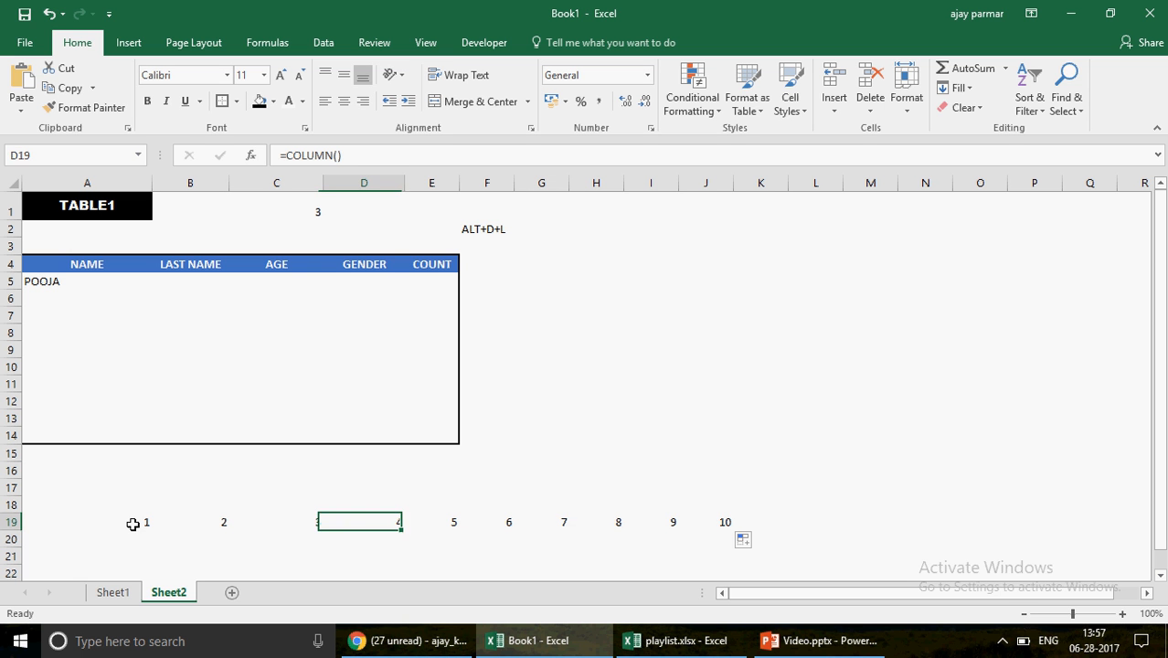
pyautogui.press('Right')
pyautogui.press('Right')
pyautogui.press('Right')
pyautogui.press('Right')
pyautogui.press('Right')
pyautogui.press('Right')
pyautogui.press('Left')
pyautogui.press('Left')
pyautogui.press('Left')
pyautogui.press('Left')
pyautogui.press('Left')
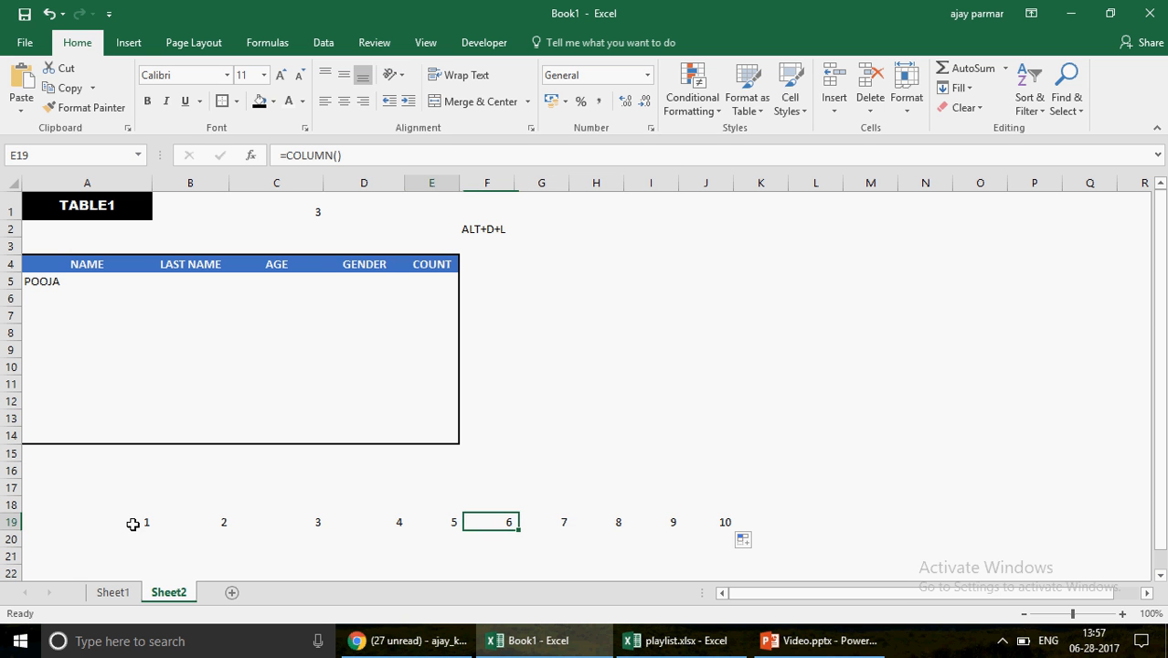
# Step: Clear the COLUMN() test formulas from row 19, starting at A19
pyautogui.click(133, 523)
pyautogui.hotkey('shift', 'Right')
pyautogui.hotkey('shift', 'Right')
pyautogui.hotkey('shift', 'Right')
pyautogui.hotkey('shift', 'Right')
pyautogui.hotkey('shift', 'Right')
pyautogui.hotkey('shift', 'Right')
pyautogui.hotkey('shift', 'Right')
pyautogui.hotkey('shift', 'Right')
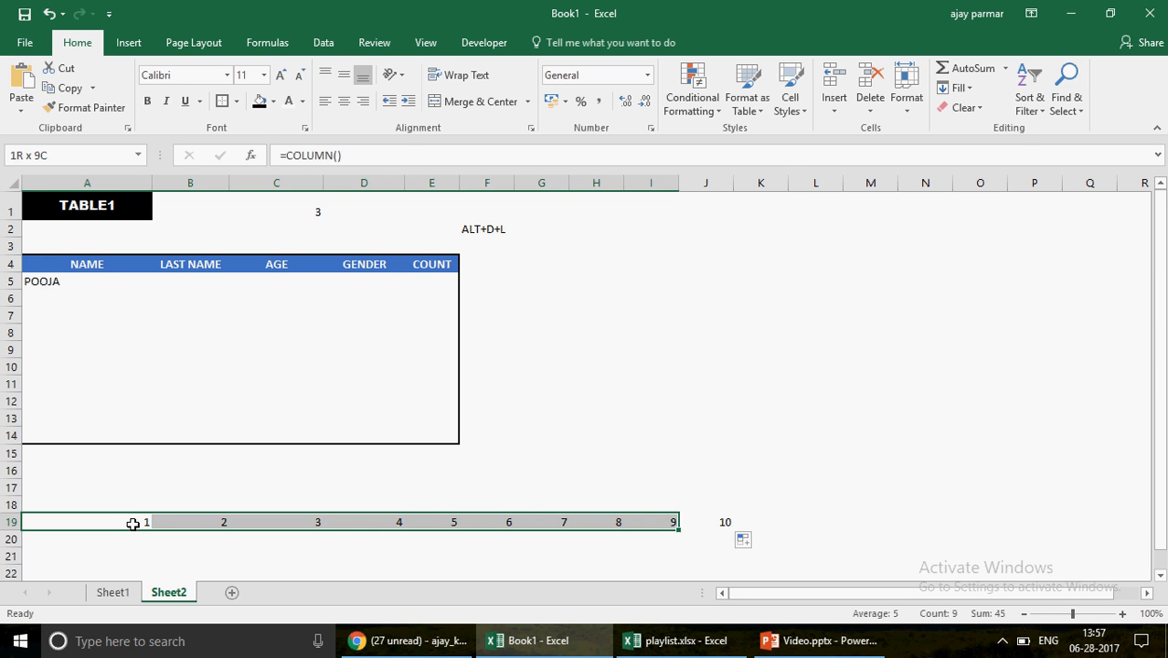
pyautogui.hotkey('shift', 'Right')
pyautogui.press('Delete')
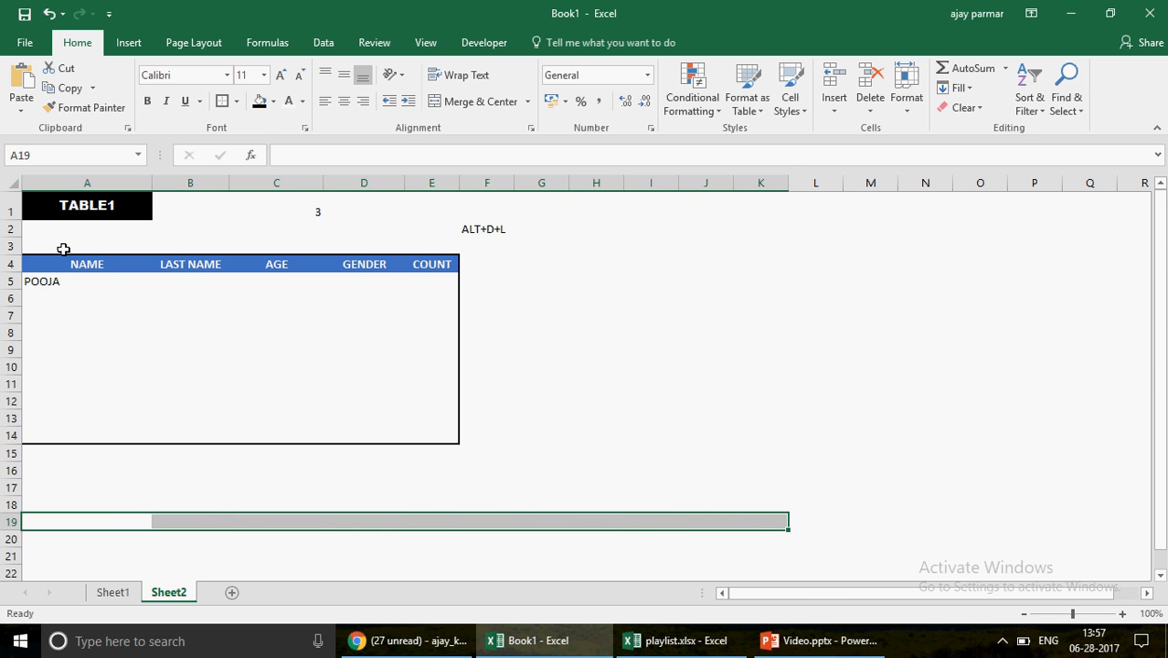
# Step: Review the rows argument of A5's OFFSET formula, the MATCH formula in C1, and the reference cell C1 on Sheet1
pyautogui.click(63, 266)
pyautogui.click(65, 275)
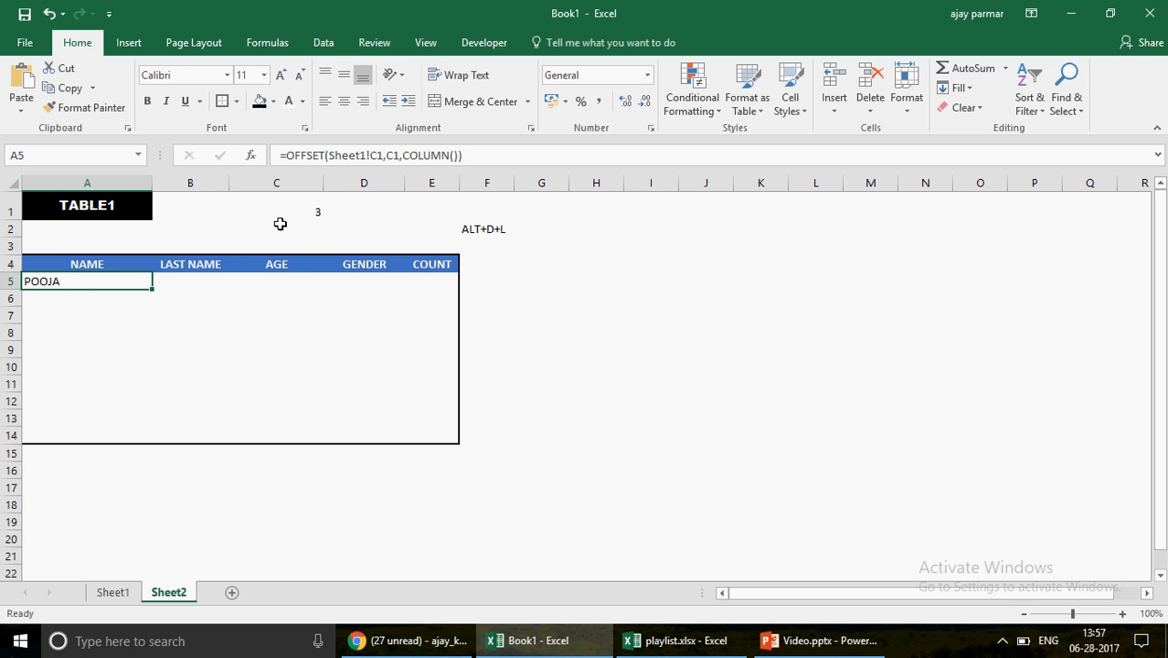
pyautogui.click(394, 153)
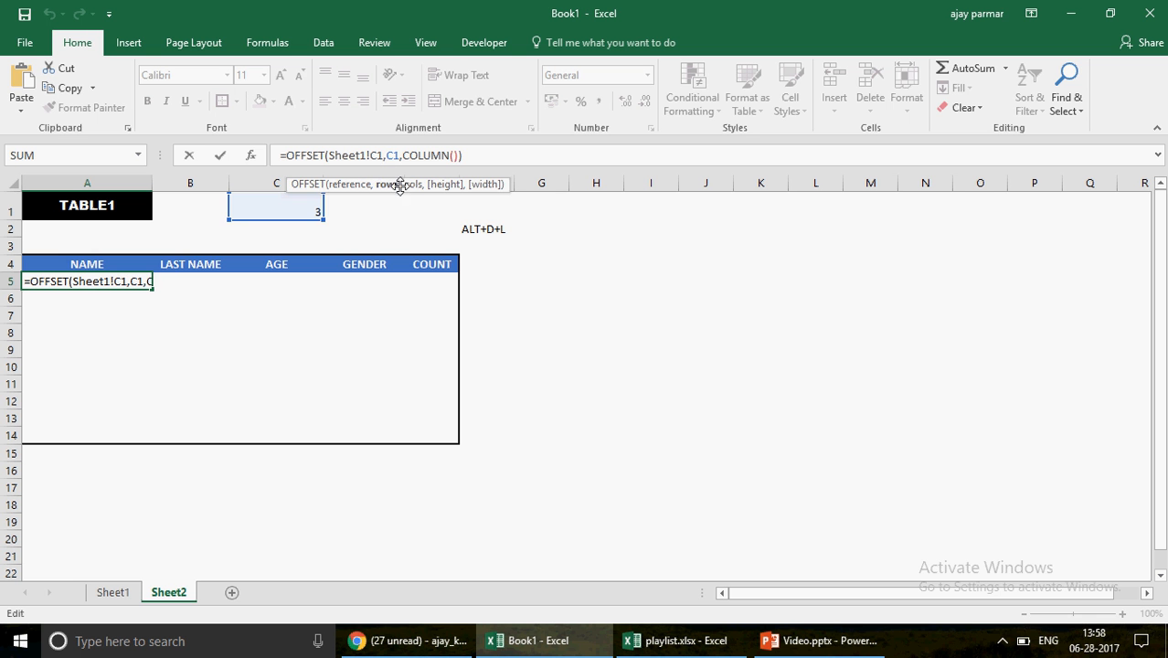
pyautogui.hotkey('ctrl', 'Return')
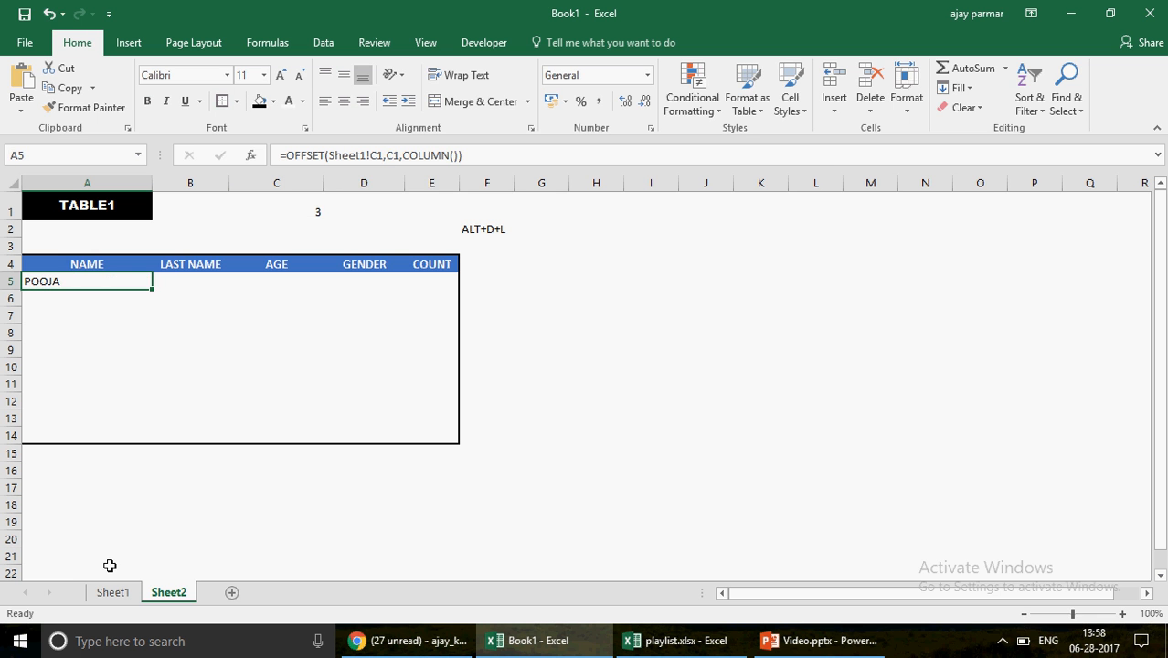
pyautogui.click(306, 212)
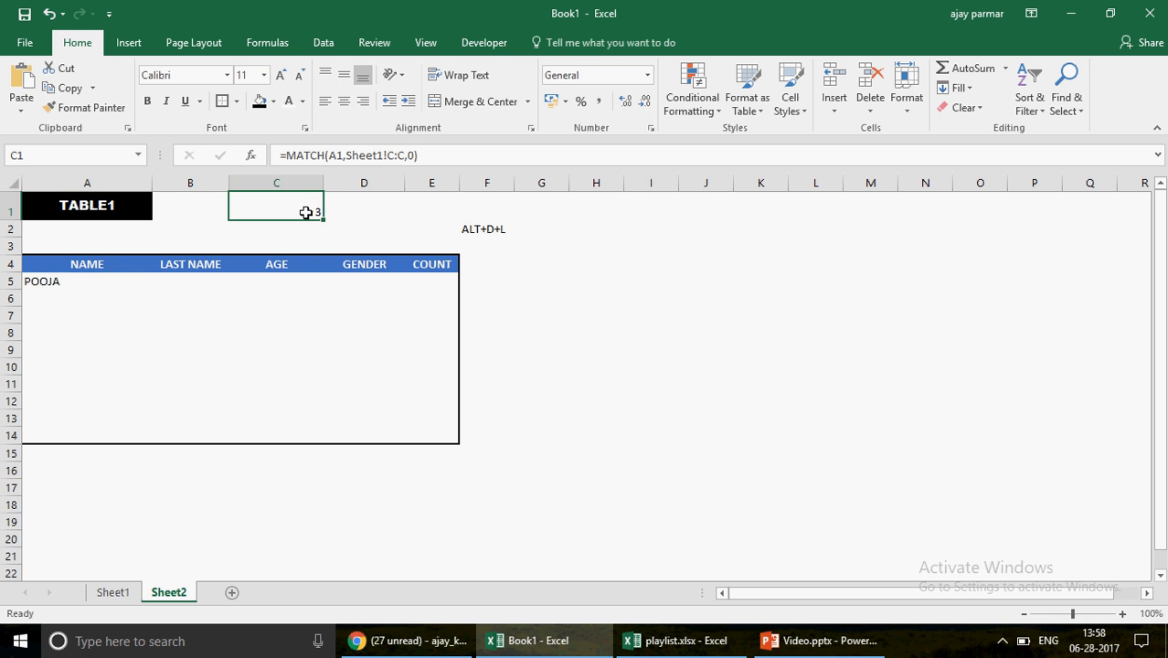
pyautogui.click(110, 593)
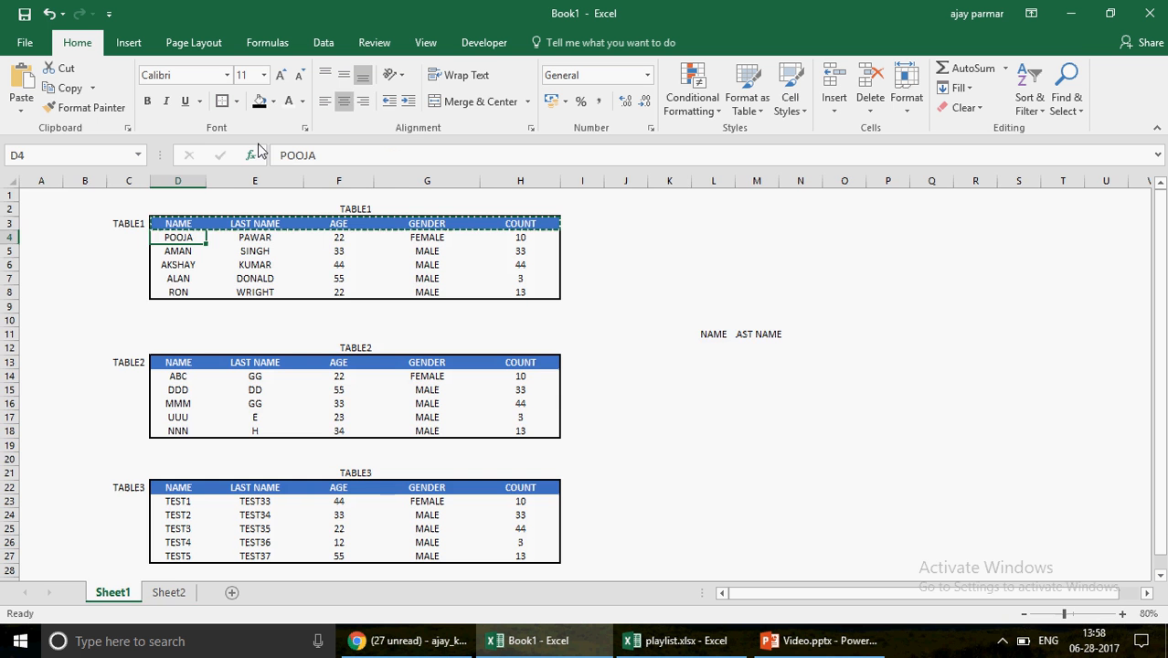
pyautogui.click(133, 195)
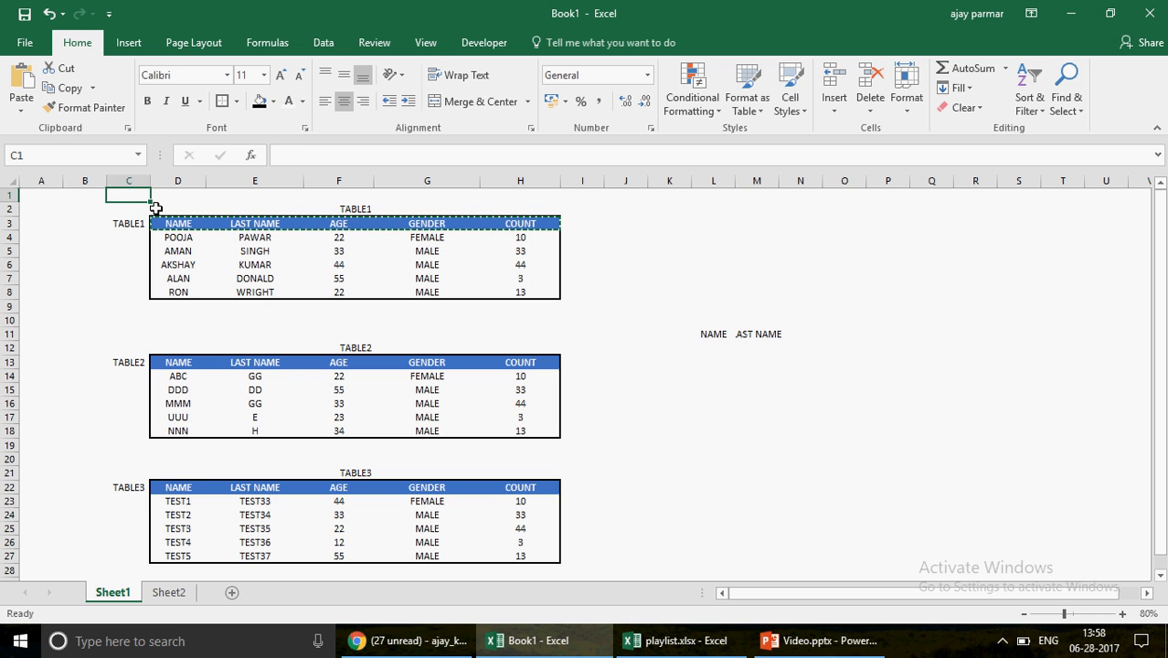
# Step: Go to Sheet2 and select cell A5, which holds the OFFSET formula in the NAME column
pyautogui.click(175, 593)
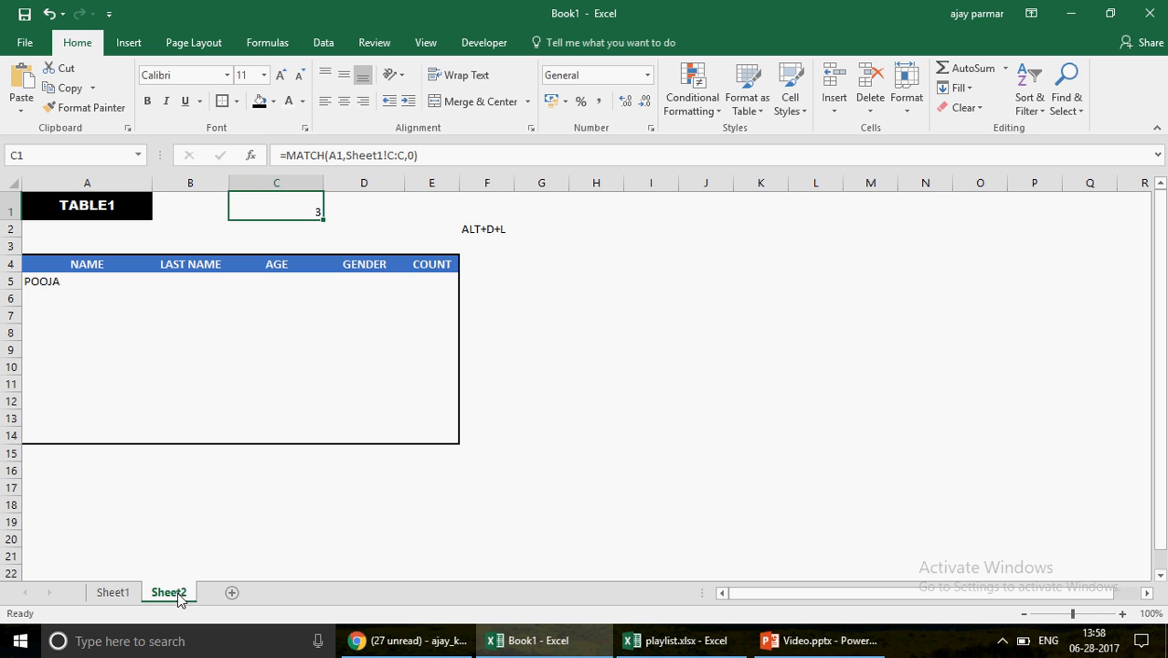
pyautogui.click(60, 281)
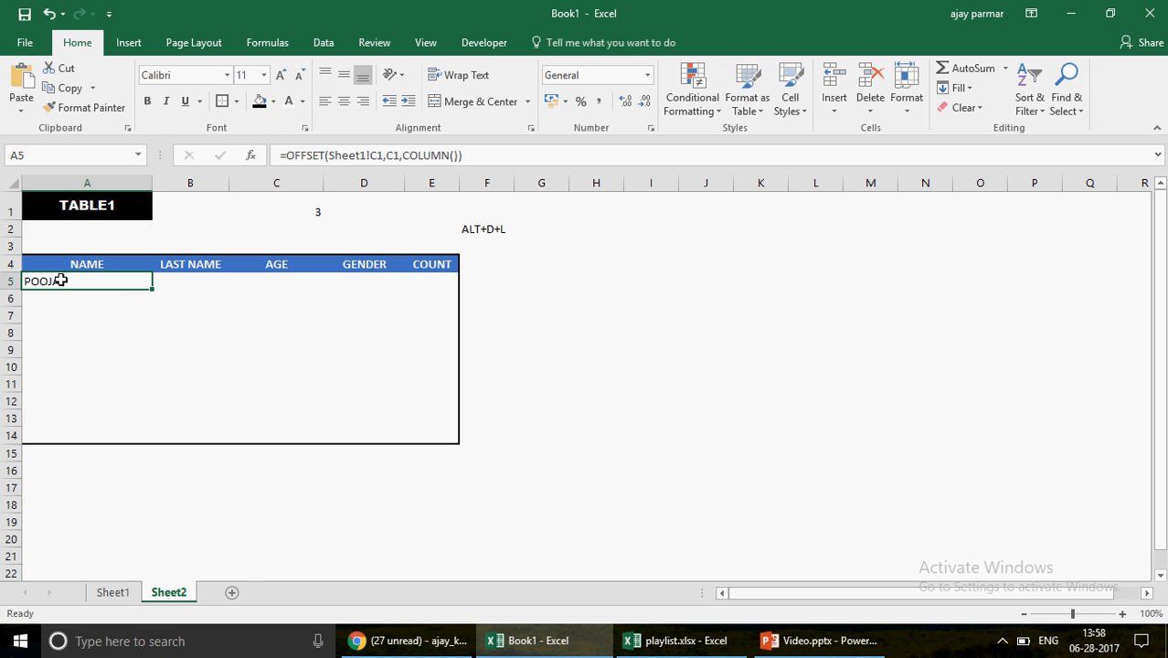
# Step: Try filling A5's OFFSET formula down to A6 with its relative row reference, and undo the fill
pyautogui.moveTo(151, 290); pyautogui.dragTo(113, 292)
pyautogui.click(114, 293)
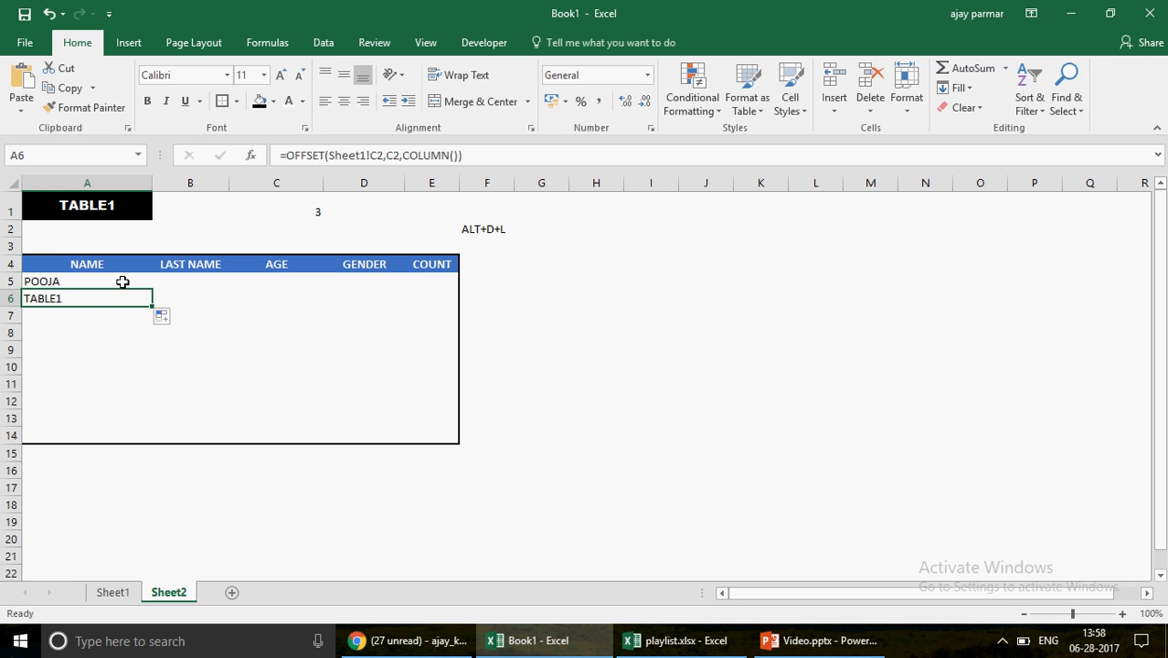
pyautogui.press('F2')
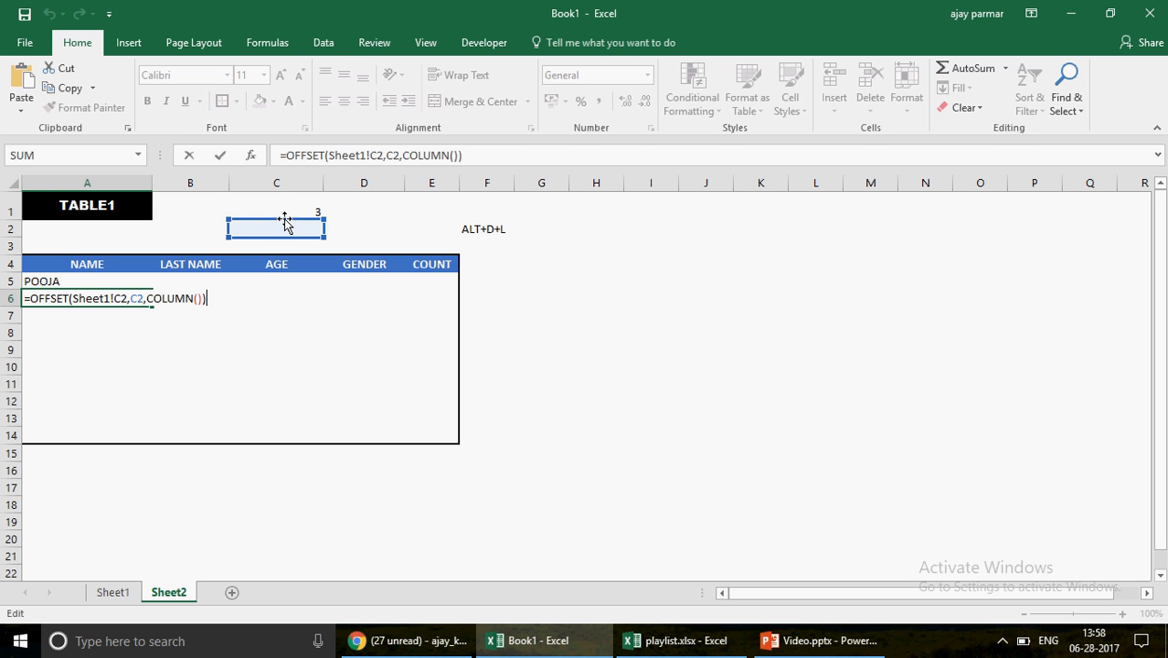
pyautogui.moveTo(285, 223); pyautogui.dragTo(284, 212)
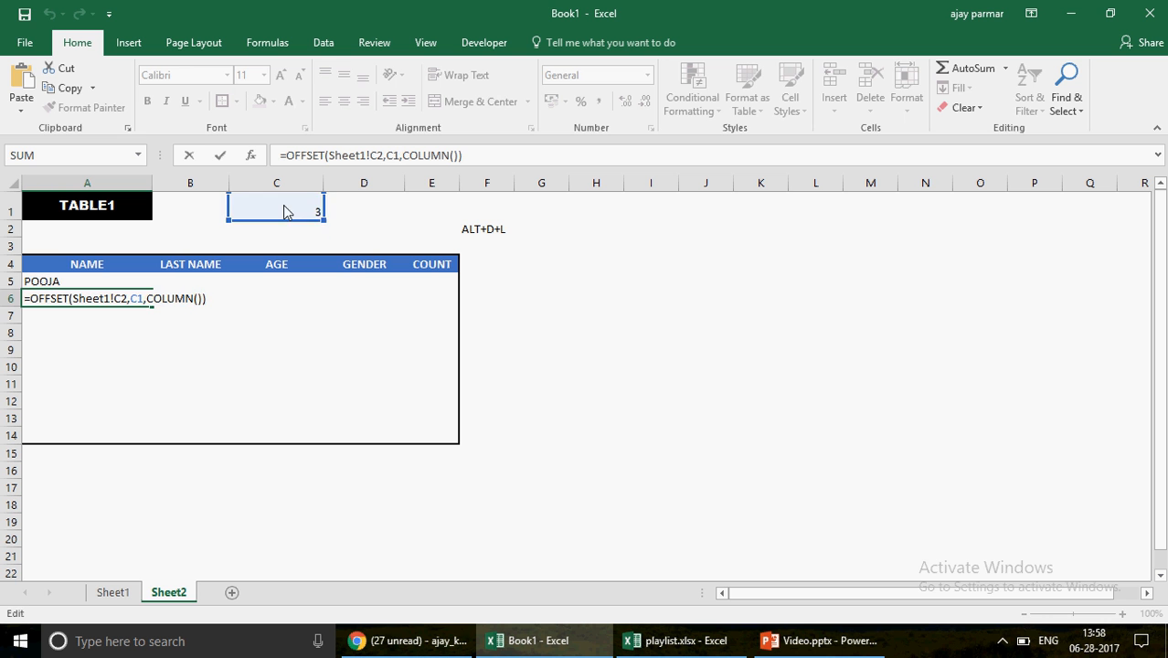
pyautogui.press('Escape')
pyautogui.hotkey('ctrl', 'z')
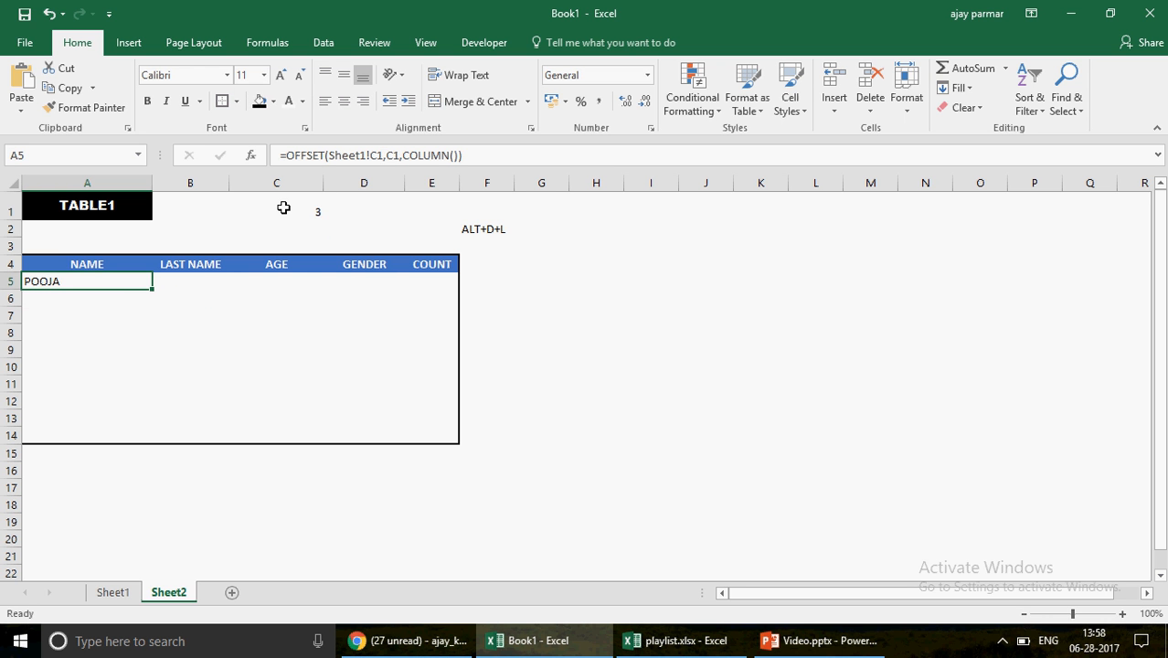
# Step: Make the rows argument of A5's OFFSET formula absolute as $C$1 and fill the formula down to A6
pyautogui.click(395, 155)
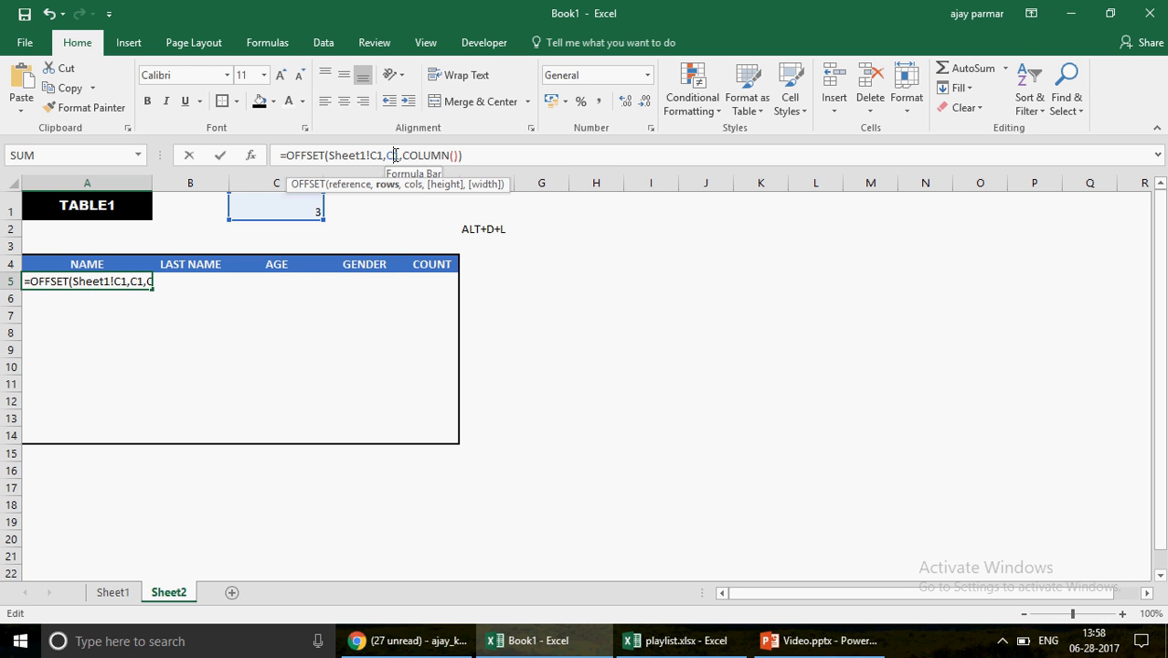
pyautogui.press('F4')
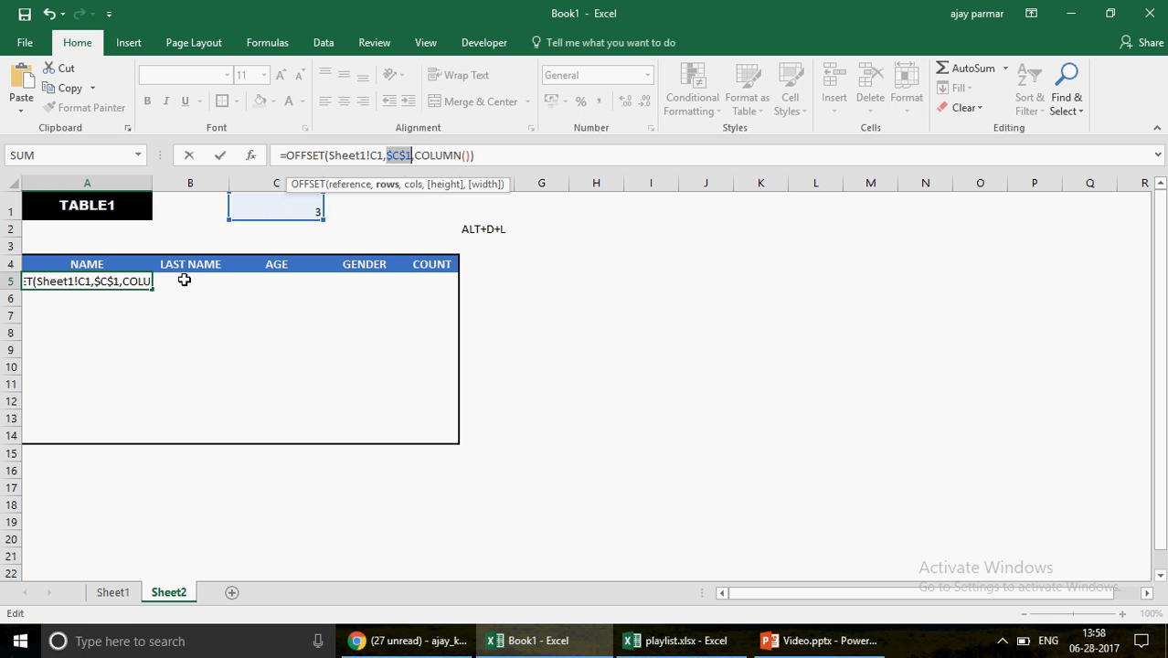
pyautogui.hotkey('ctrl', 'Return')
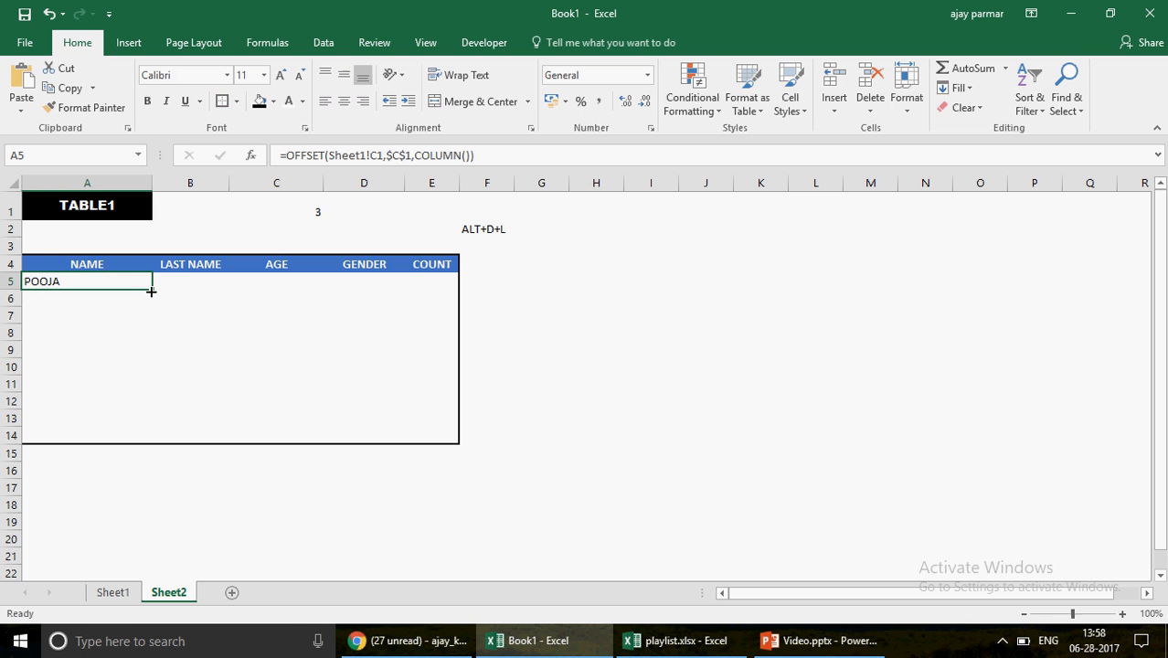
pyautogui.moveTo(151, 290); pyautogui.dragTo(150, 301)
pyautogui.click(104, 302)
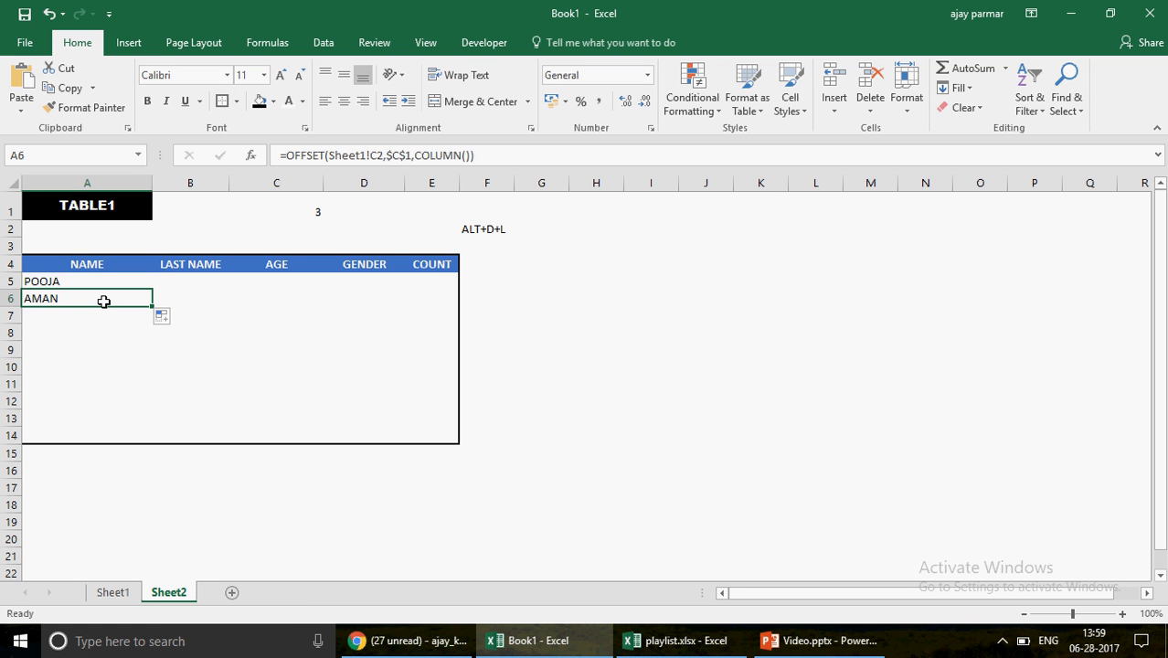
# Step: Check the source tables on Sheet1 and fill the OFFSET formula from A6 down to A8 on Sheet2
pyautogui.click(113, 593)
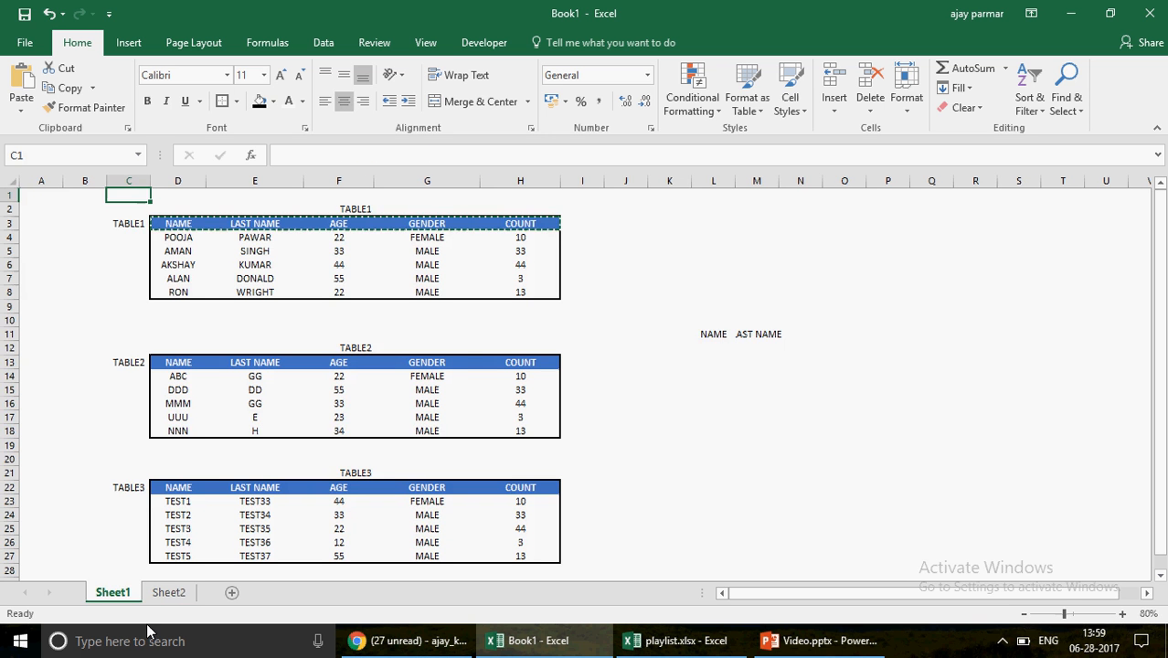
pyautogui.click(167, 595)
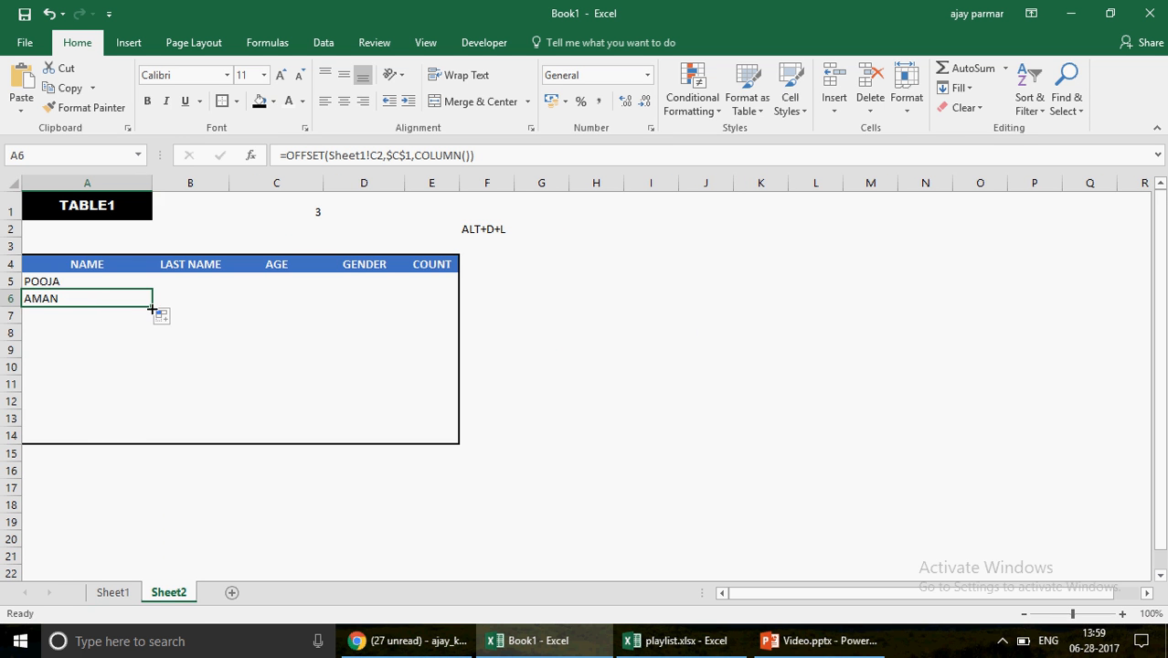
pyautogui.moveTo(152, 310); pyautogui.dragTo(156, 344)
pyautogui.click(109, 316)
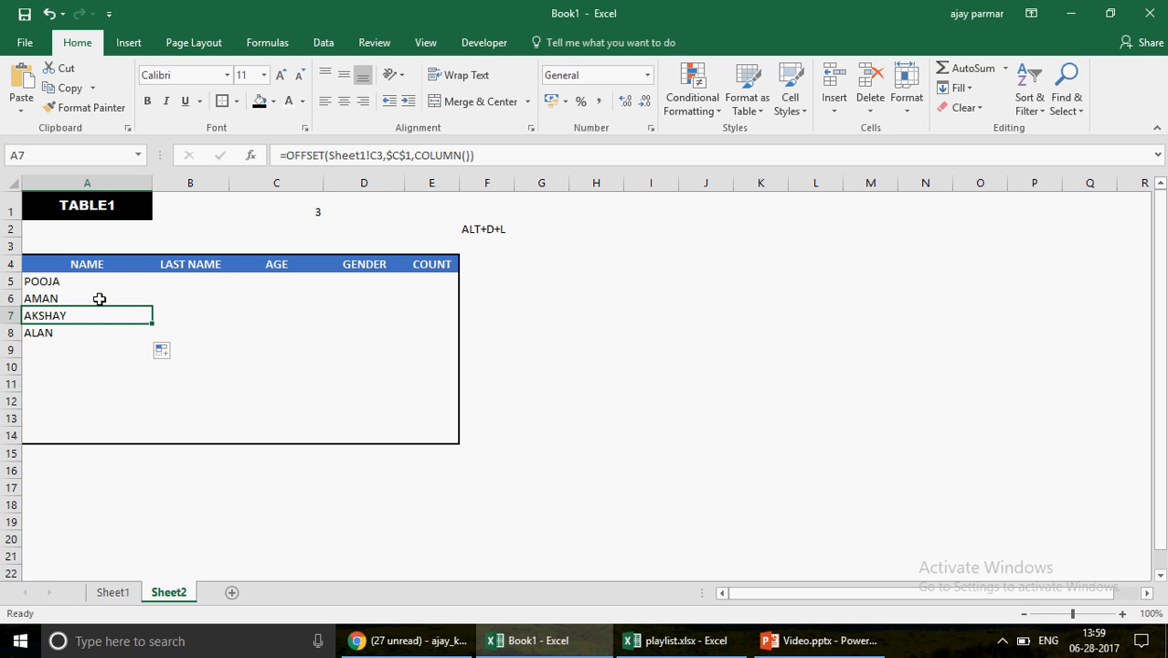
# Step: Examine the filled formula in A6 and the rows and COLUMN() arguments of A5's OFFSET formula
pyautogui.click(100, 299)
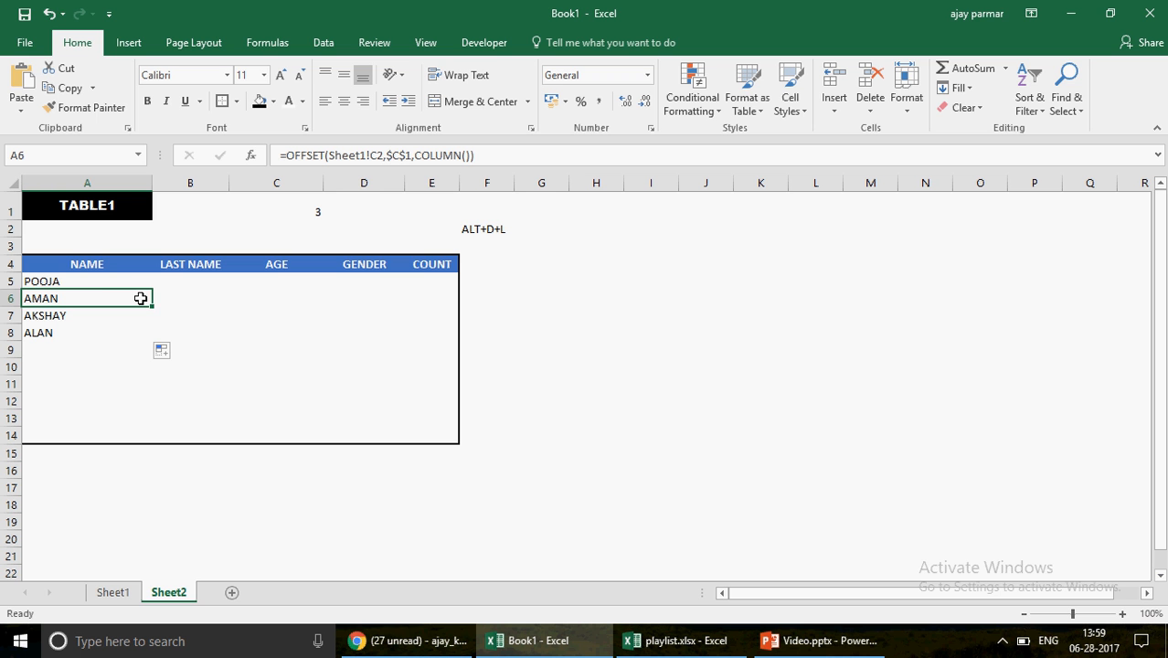
pyautogui.click(95, 283)
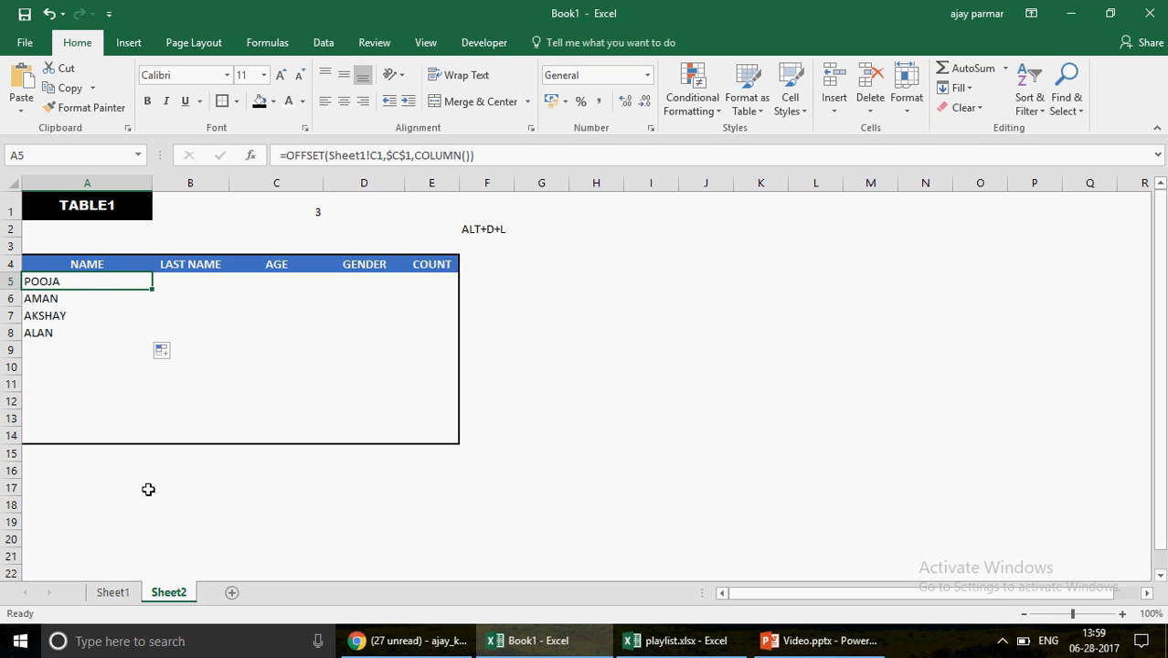
pyautogui.click(403, 157)
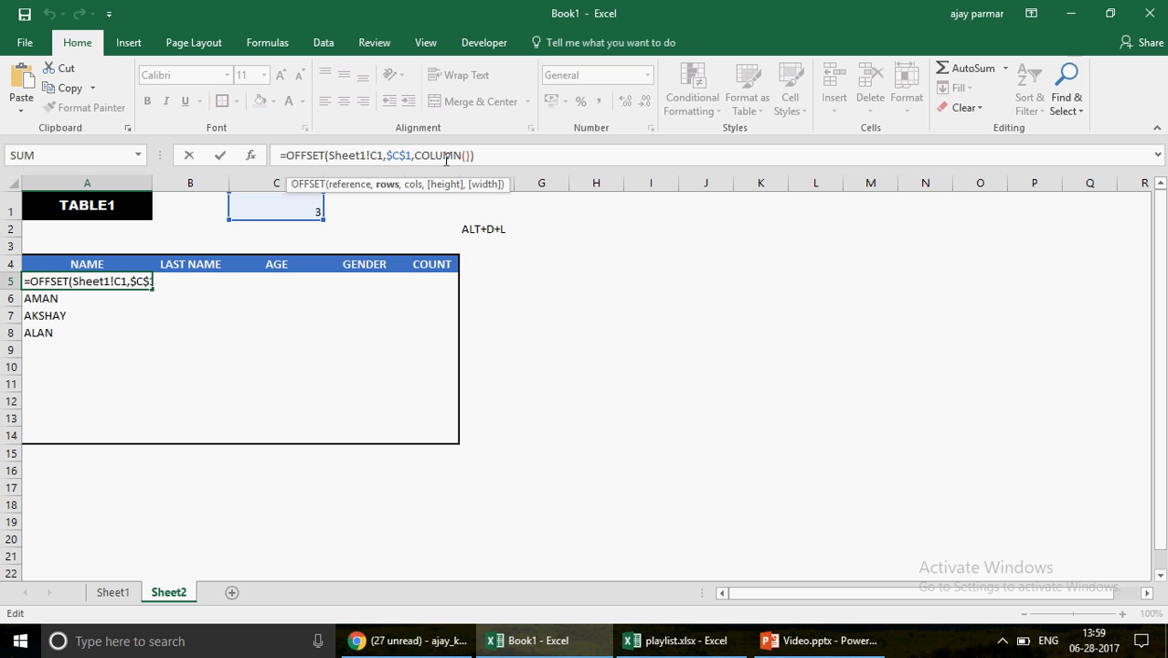
pyautogui.click(446, 158)
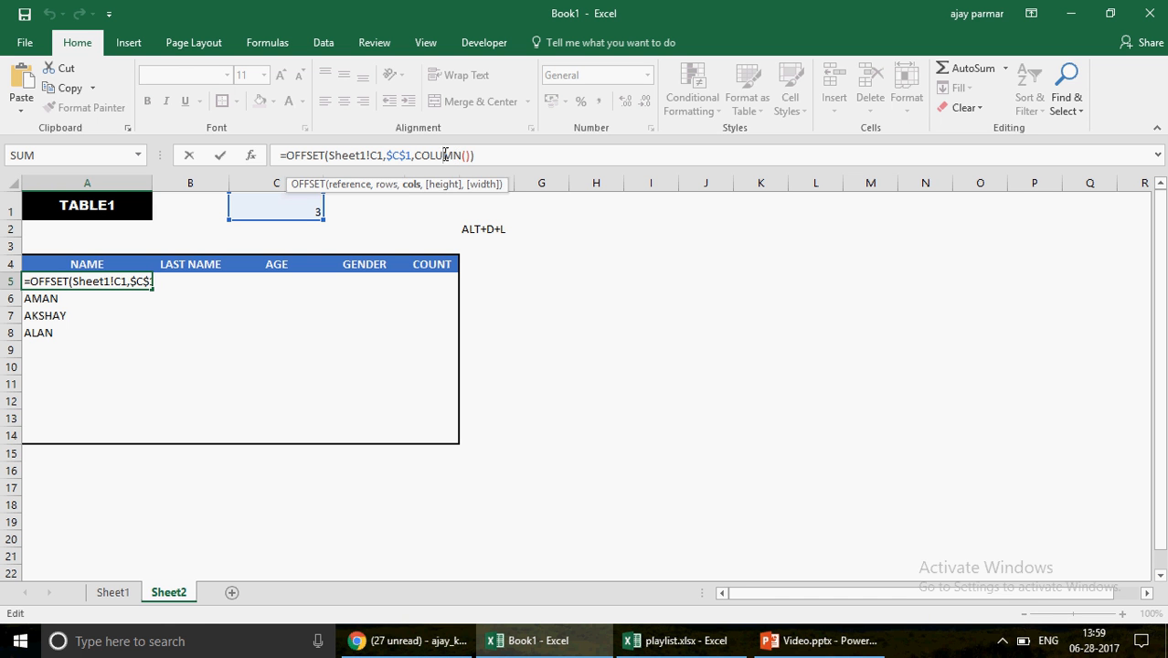
pyautogui.click(468, 155)
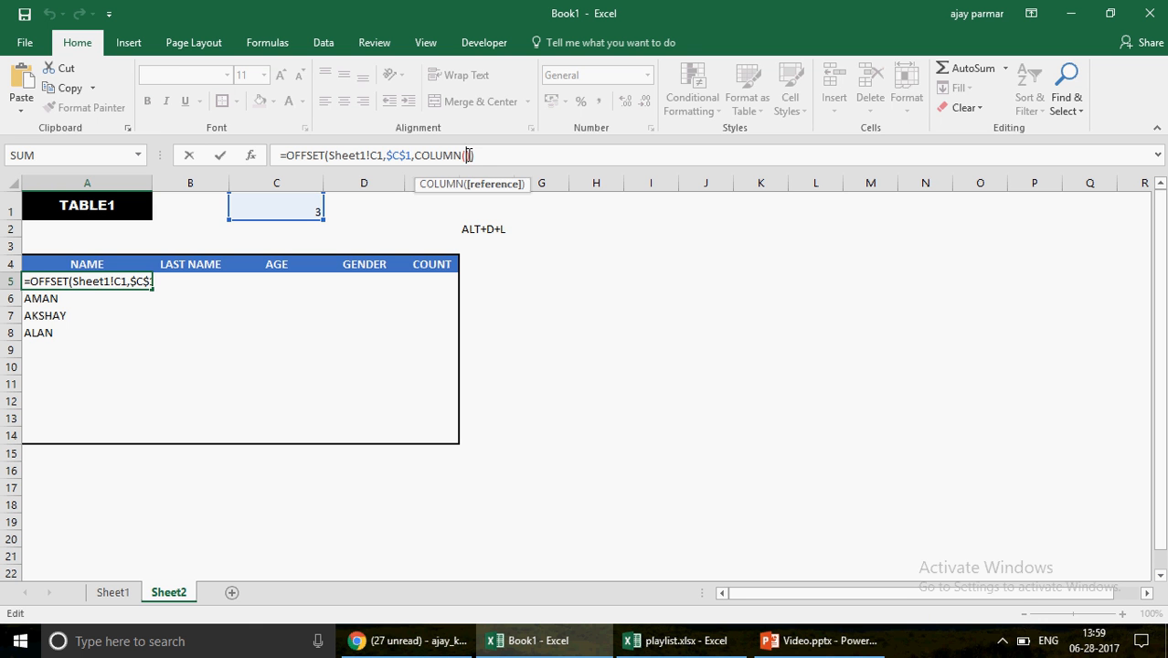
pyautogui.hotkey('ctrl', 'Return')
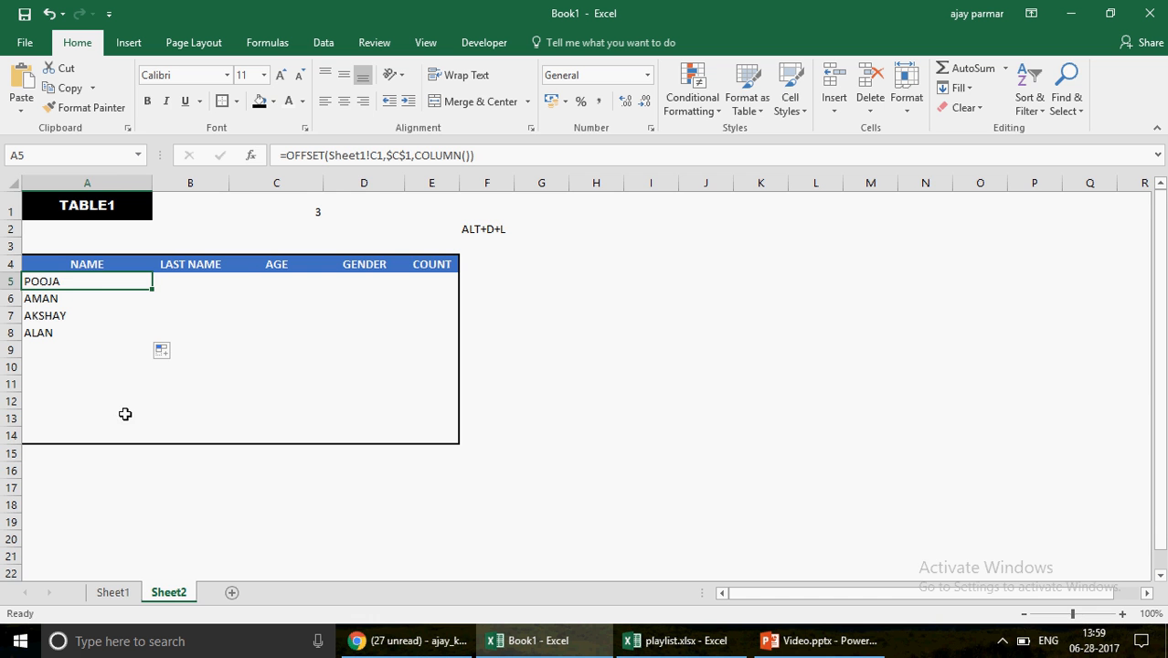
# Step: Trace A5's offset on Sheet1 from C1 three rows down and one column across to D4
pyautogui.click(117, 594)
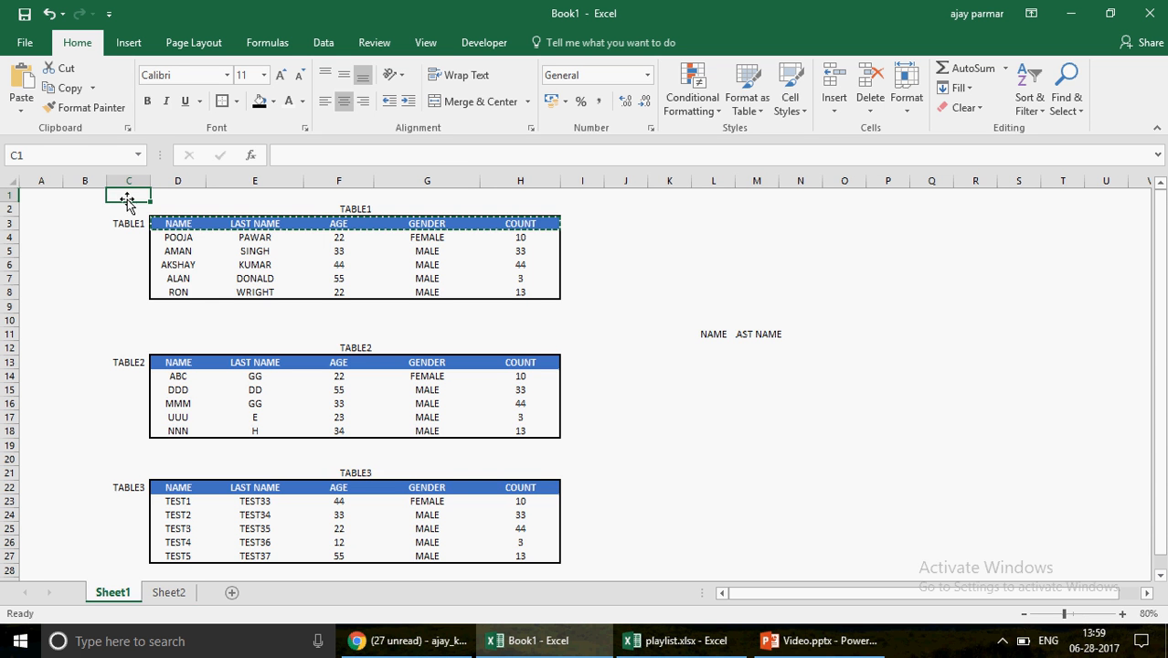
pyautogui.click(169, 579)
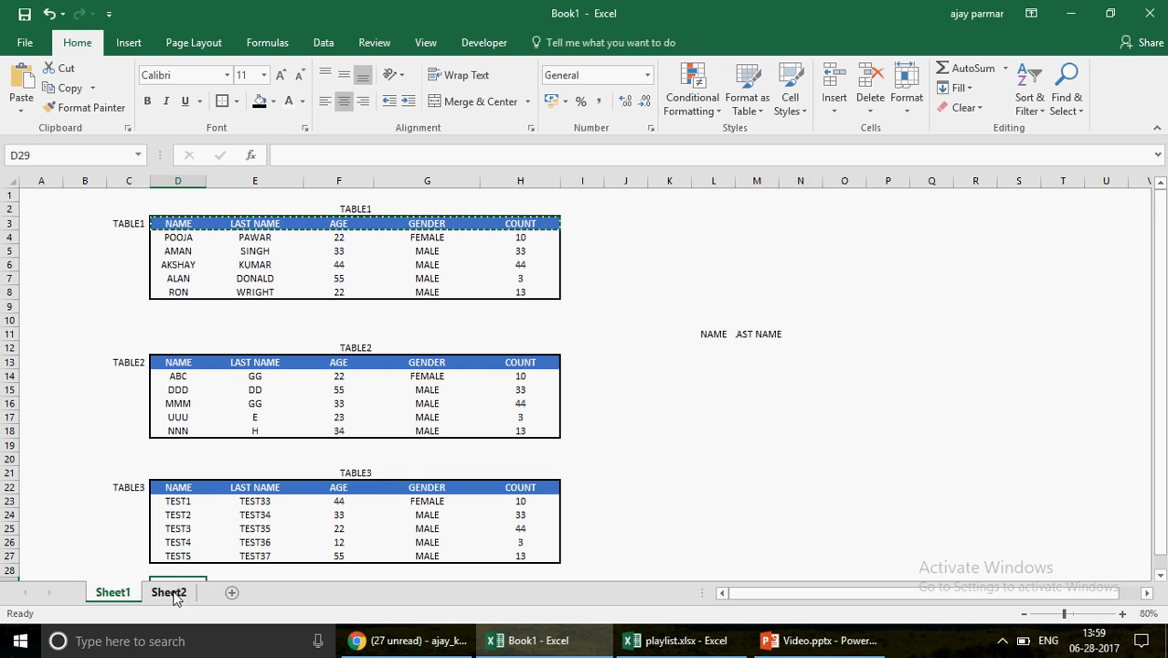
pyautogui.click(170, 593)
pyautogui.click(113, 593)
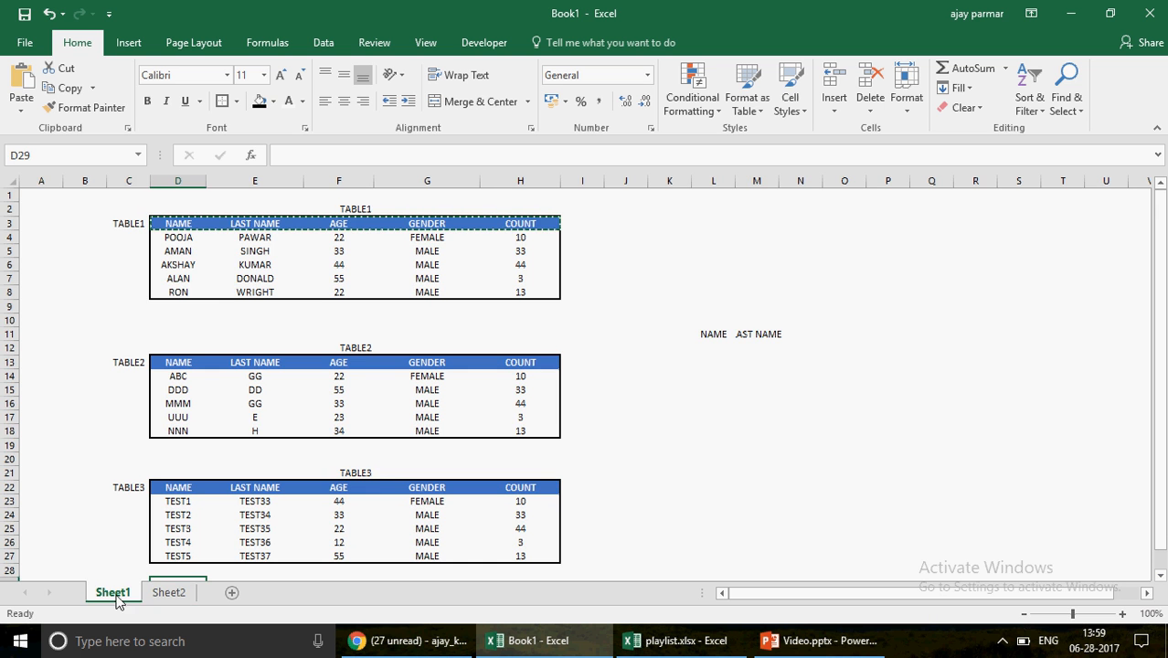
pyautogui.click(124, 195)
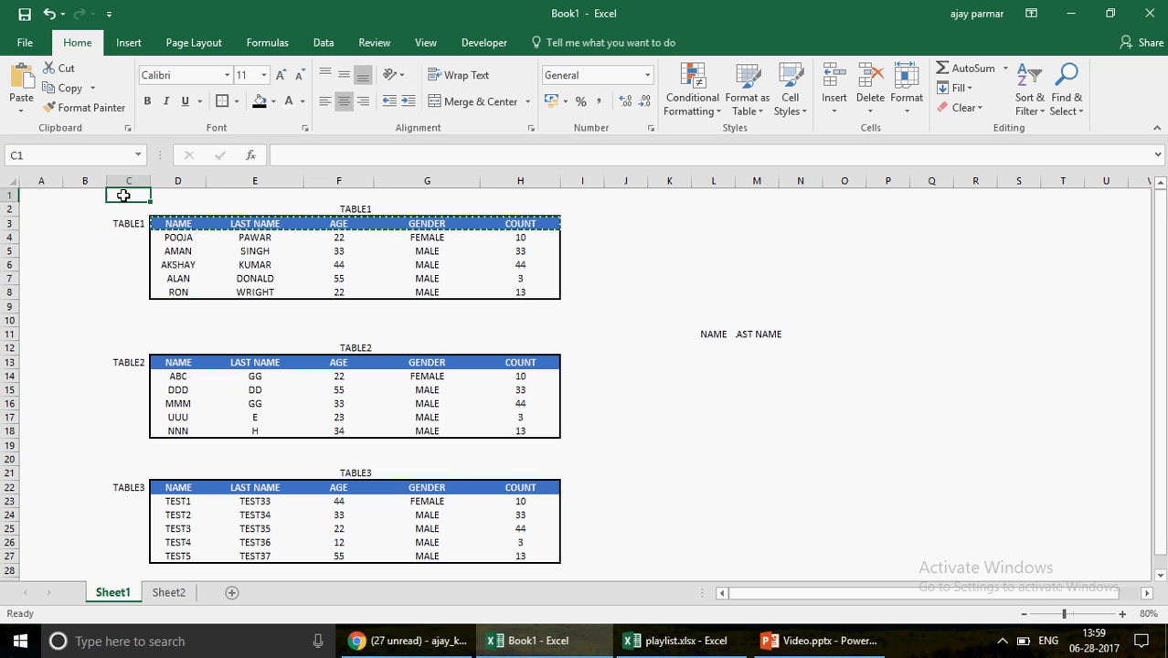
pyautogui.press('Down')
pyautogui.press('Down')
pyautogui.press('Down')
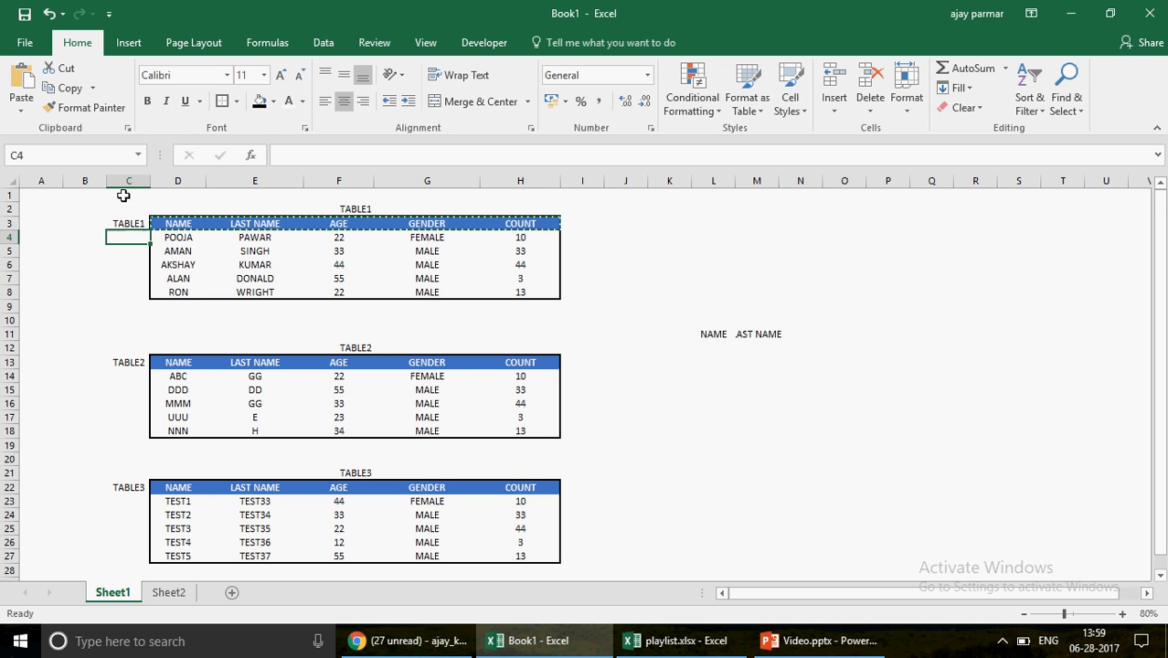
pyautogui.press('Right')
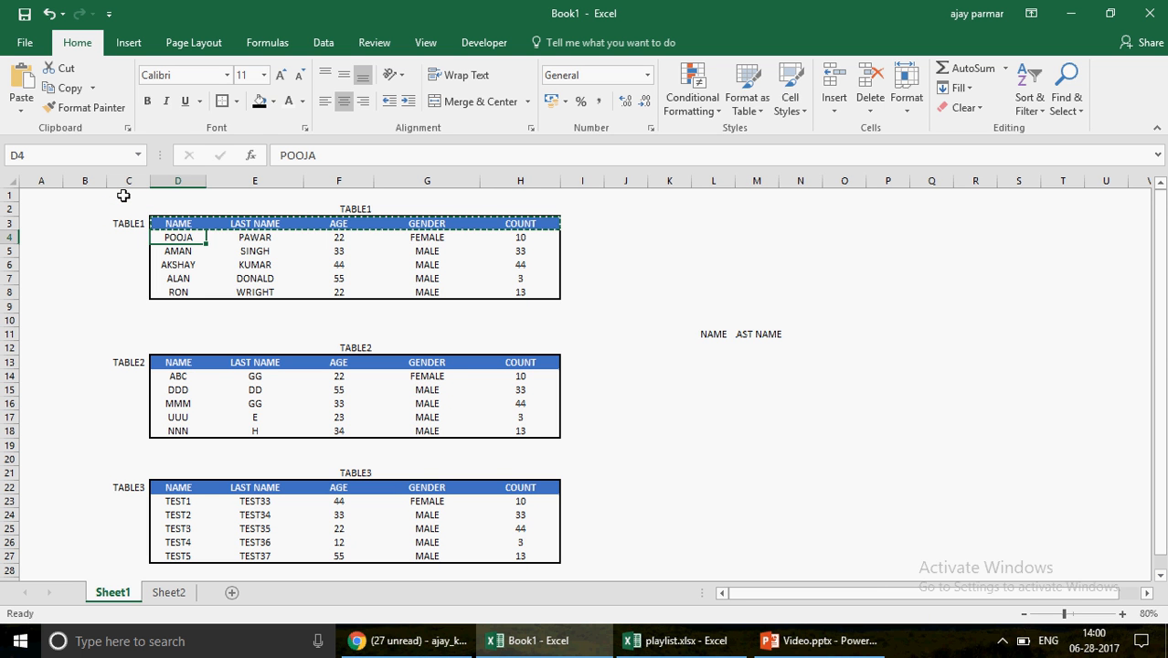
# Step: Examine the reference, rows and columns arguments of the OFFSET formula in Sheet2's cell A6
pyautogui.click(170, 593)
pyautogui.click(110, 298)
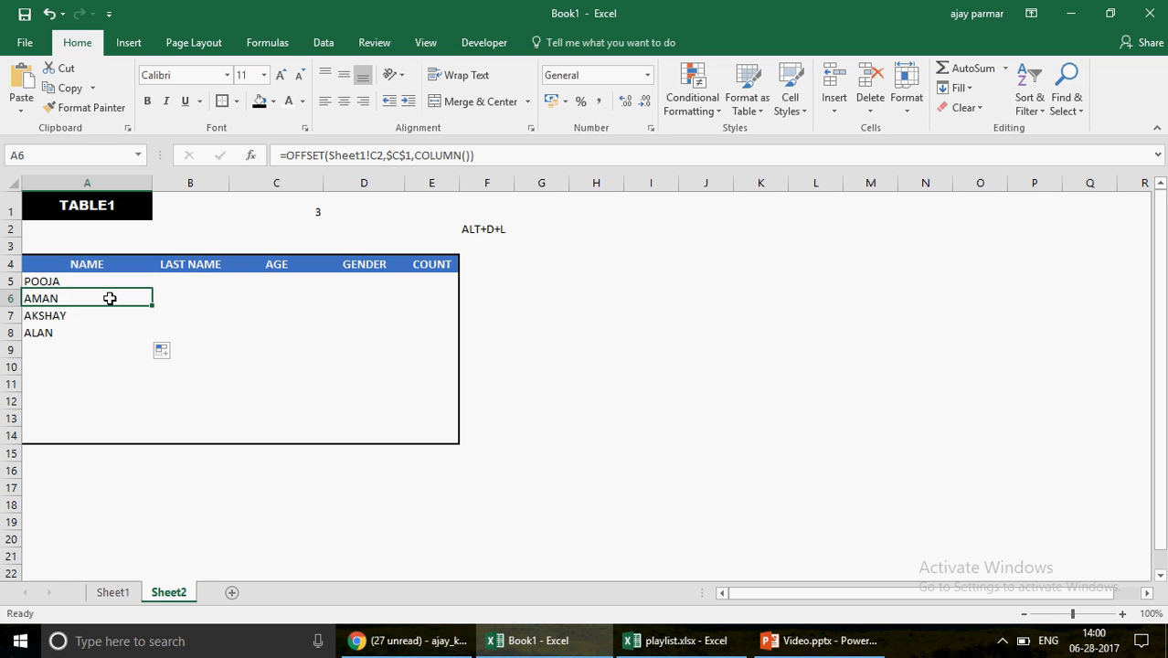
pyautogui.click(371, 155)
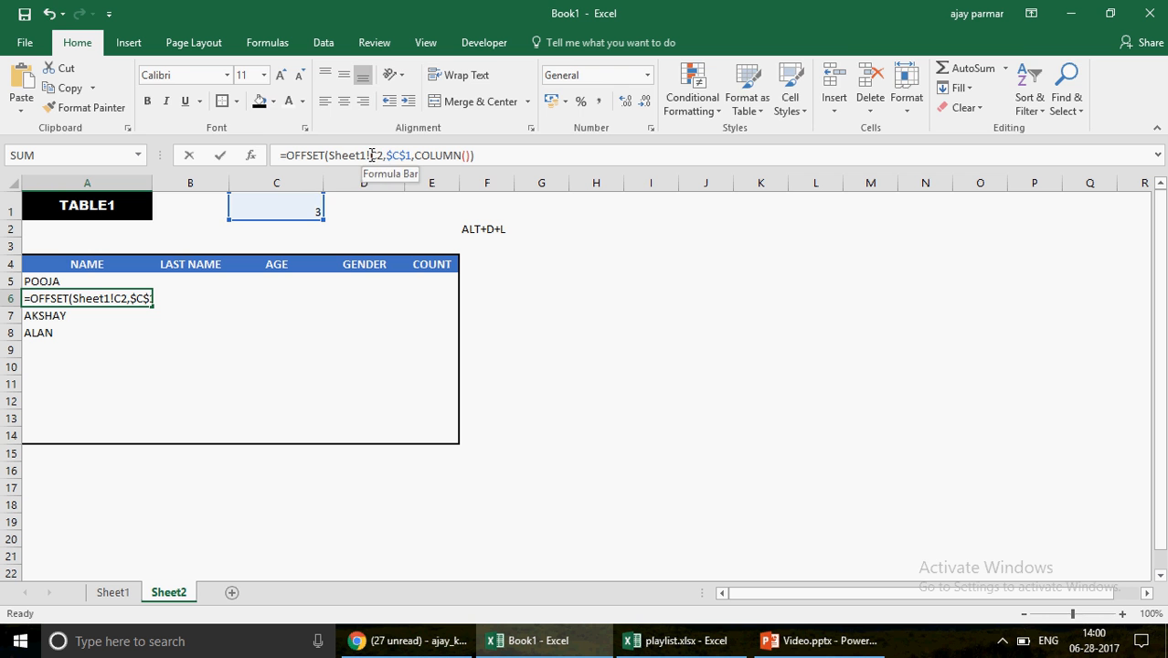
pyautogui.click(384, 156)
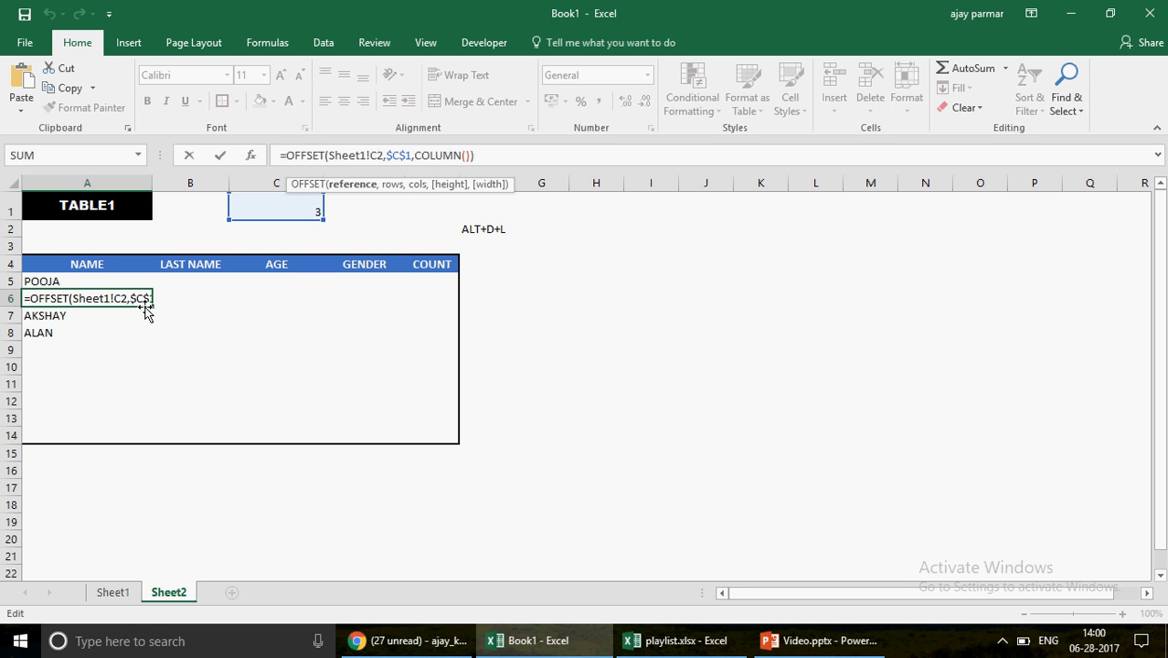
pyautogui.click(372, 156)
pyautogui.click(439, 154)
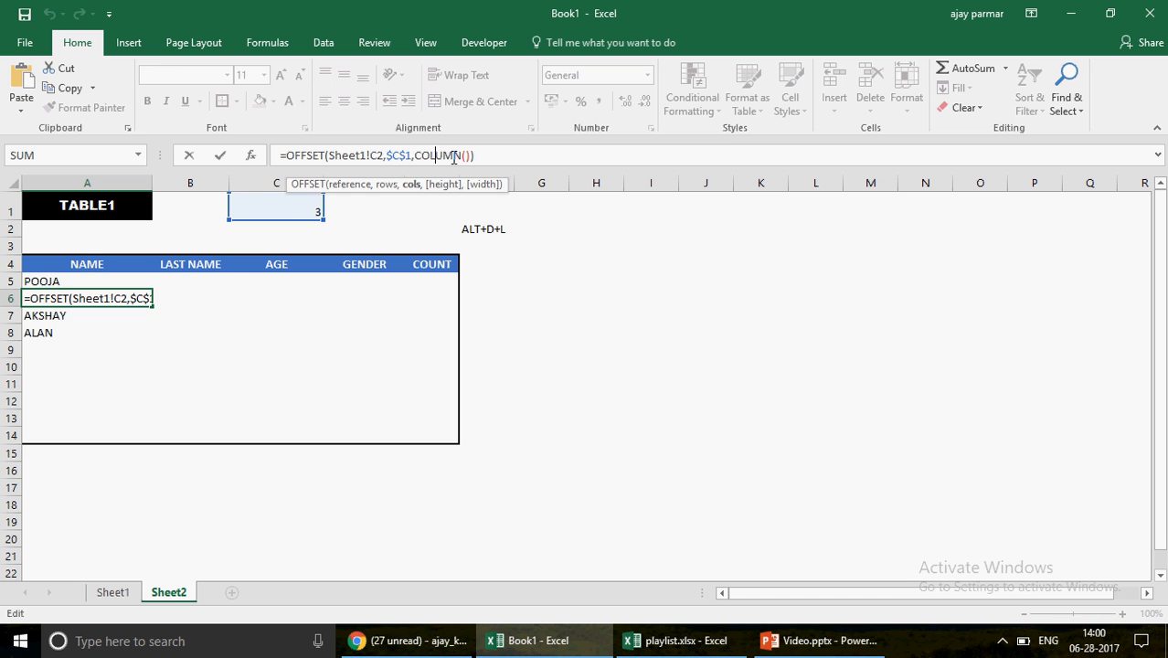
pyautogui.hotkey('ctrl', 'Return')
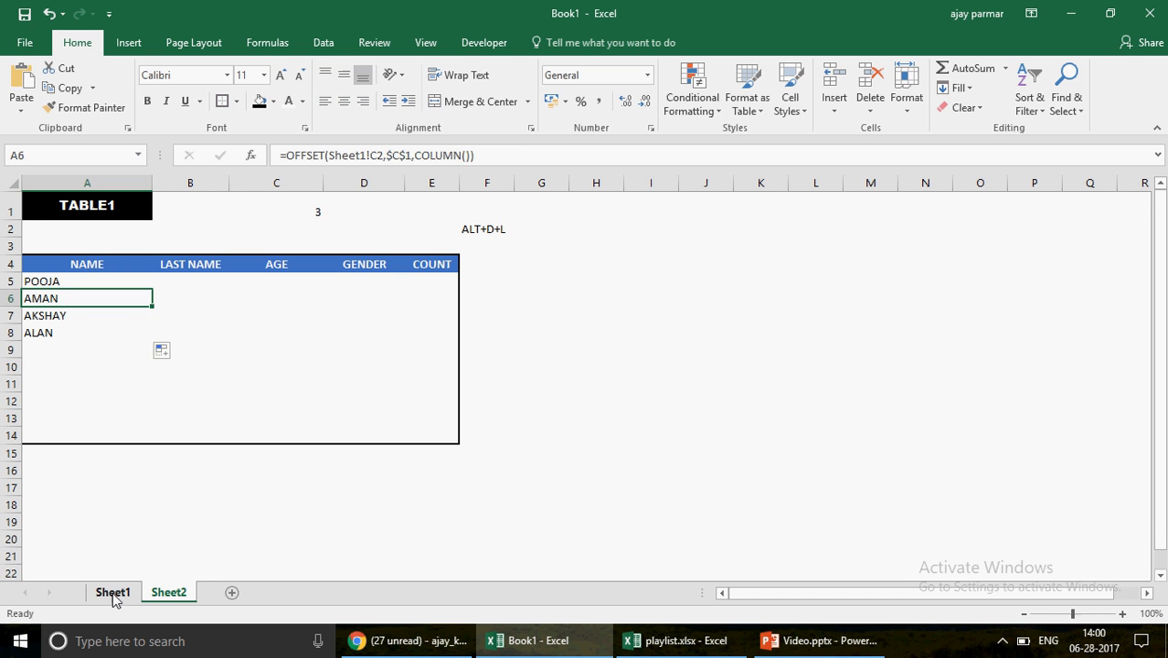
# Step: Trace A6's offset on Sheet1 from C2 three rows down and one column across to D5, and return to Sheet2
pyautogui.click(113, 592)
pyautogui.click(136, 212)
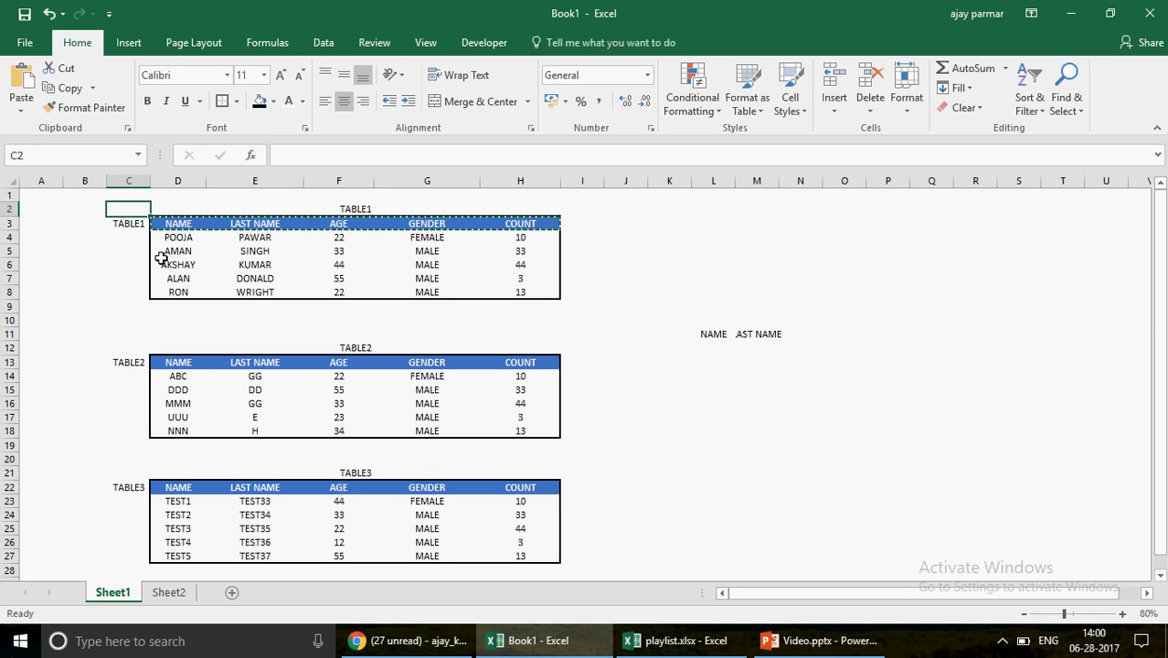
pyautogui.press('Down')
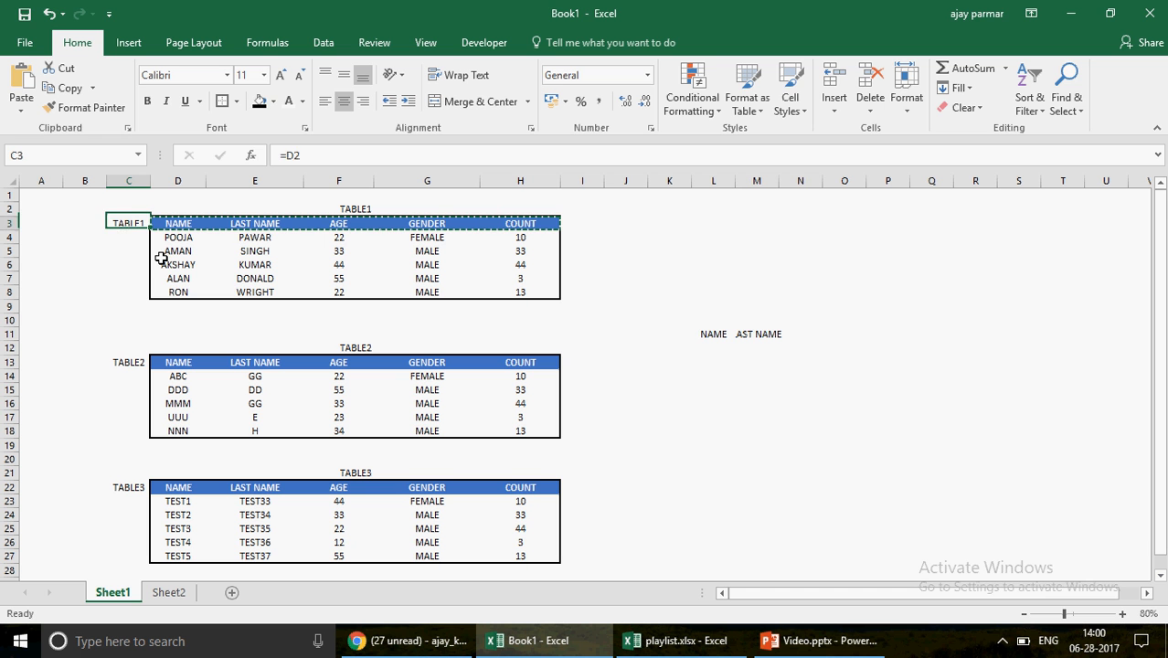
pyautogui.press('Down')
pyautogui.press('Down')
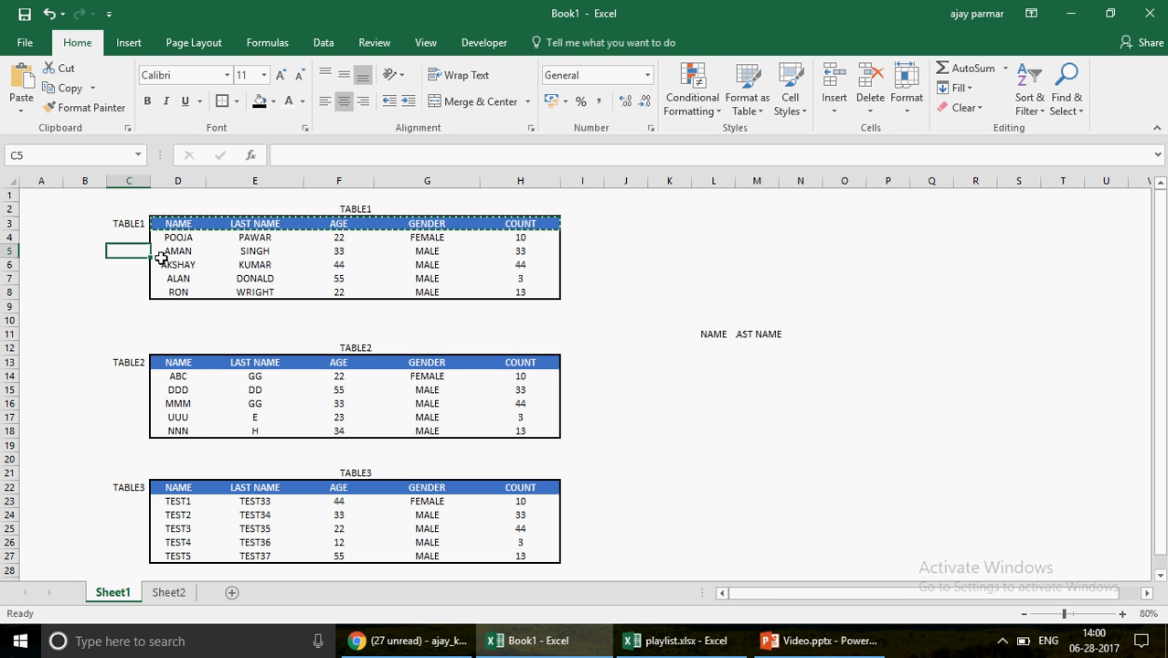
pyautogui.press('Right')
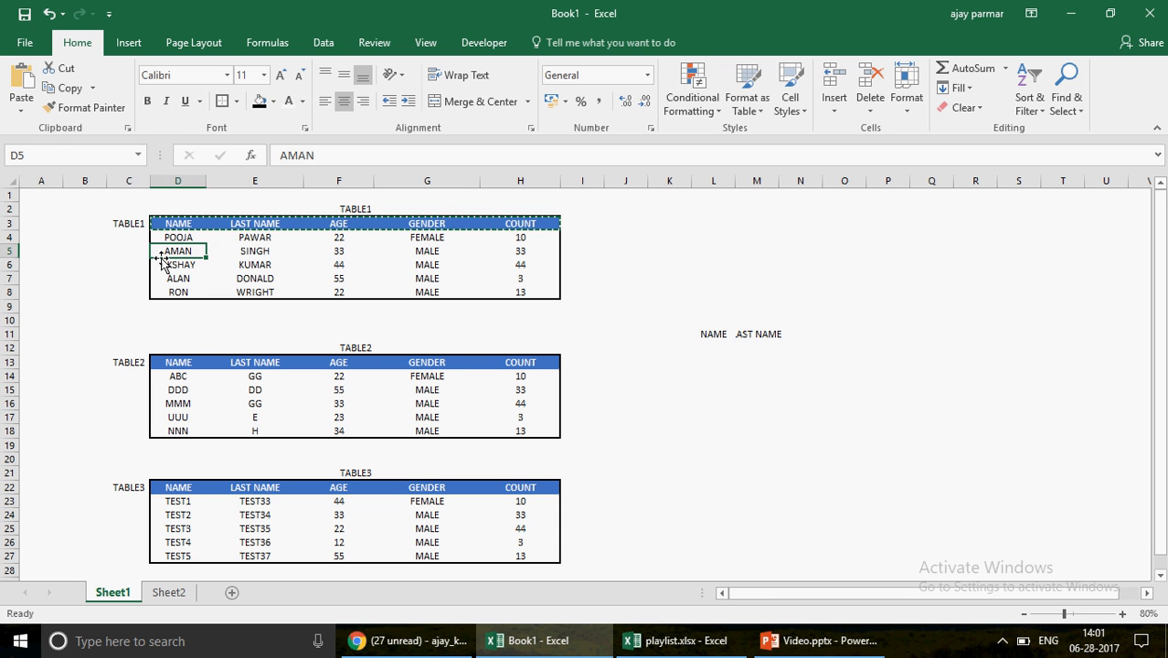
pyautogui.click(169, 593)
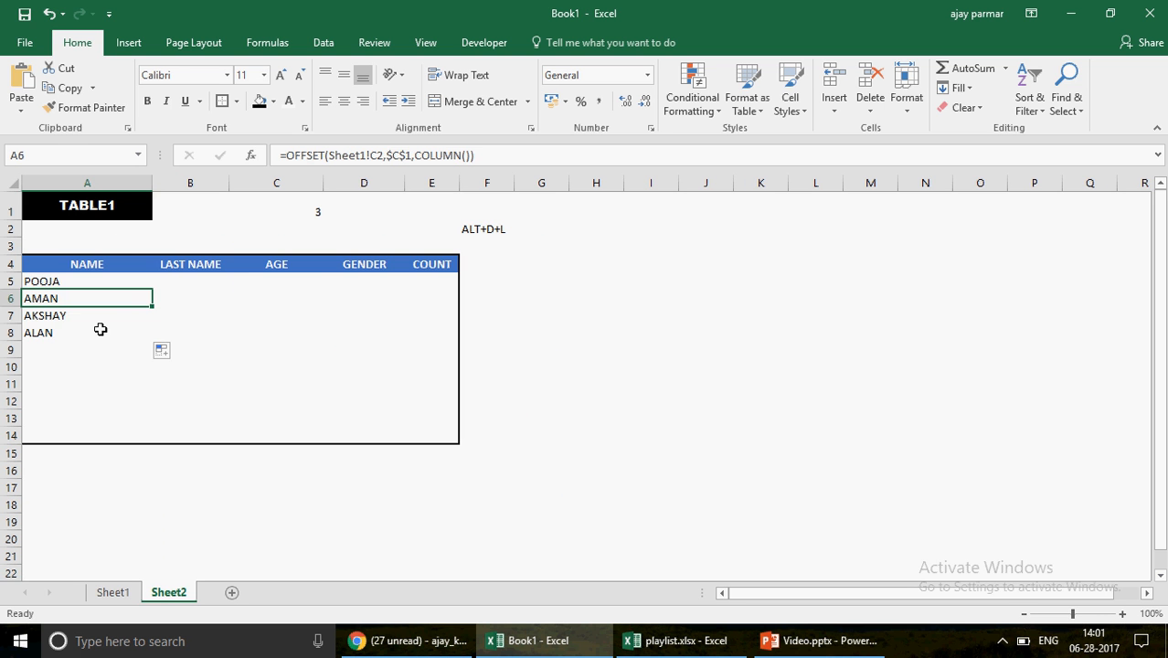
# Step: Check A8's OFFSET formula and the C1 lookup, and trace on Sheet1 the offsets from C1 to D4 and C2 to D5
pyautogui.click(100, 330)
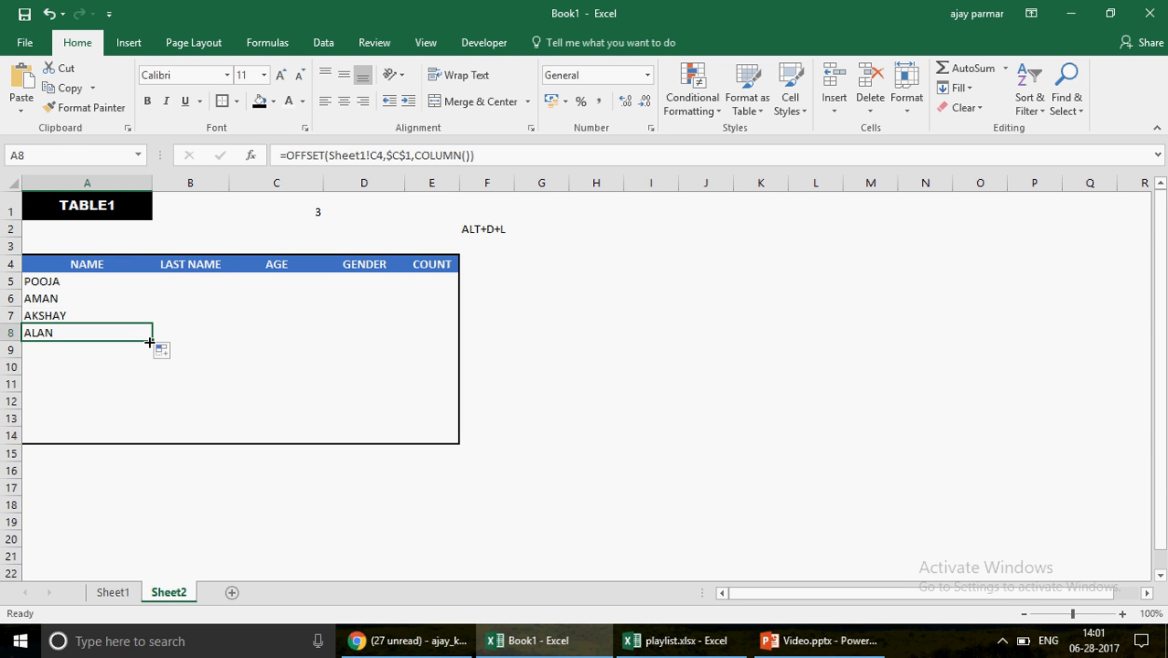
pyautogui.click(315, 211)
pyautogui.click(108, 593)
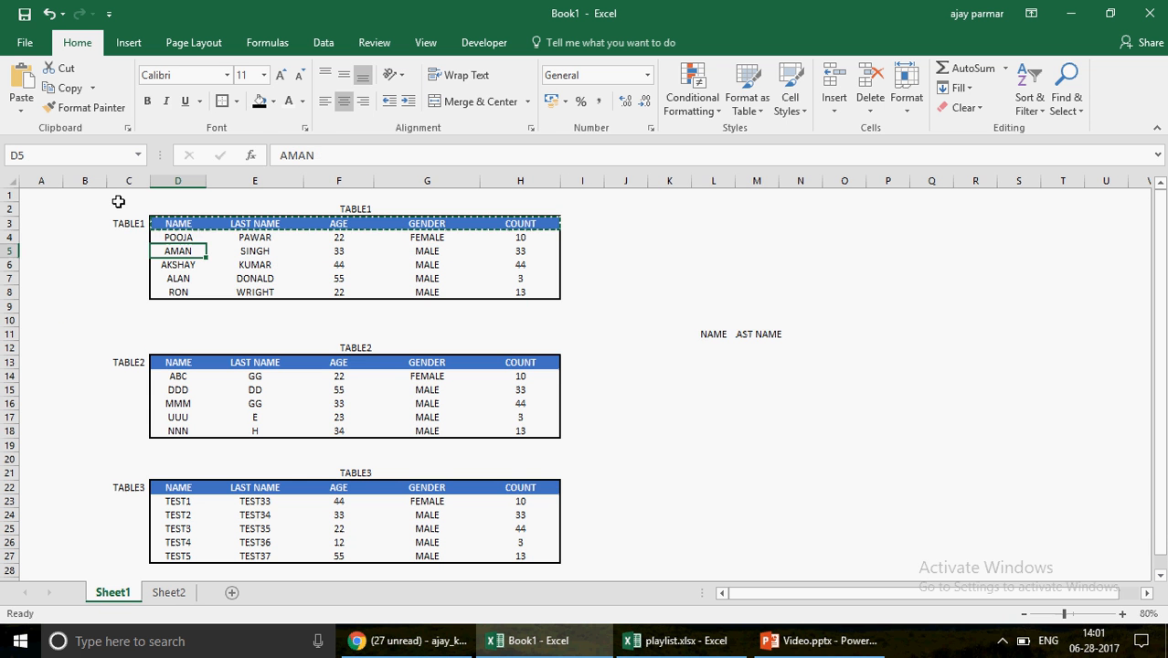
pyautogui.click(127, 196)
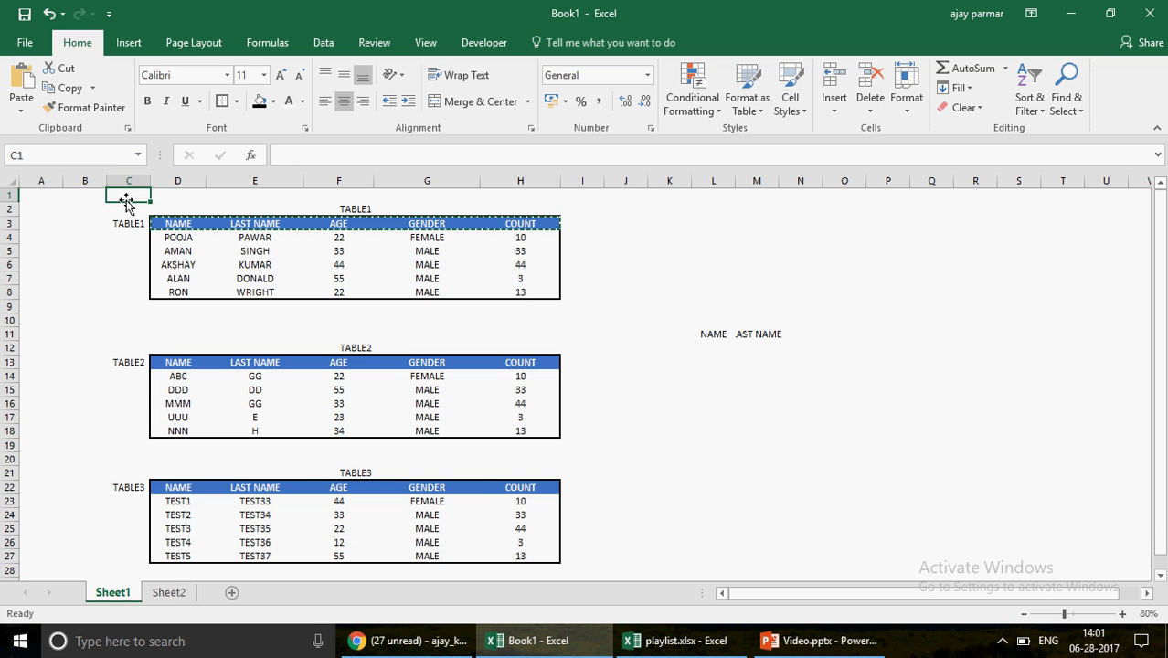
pyautogui.click(175, 235)
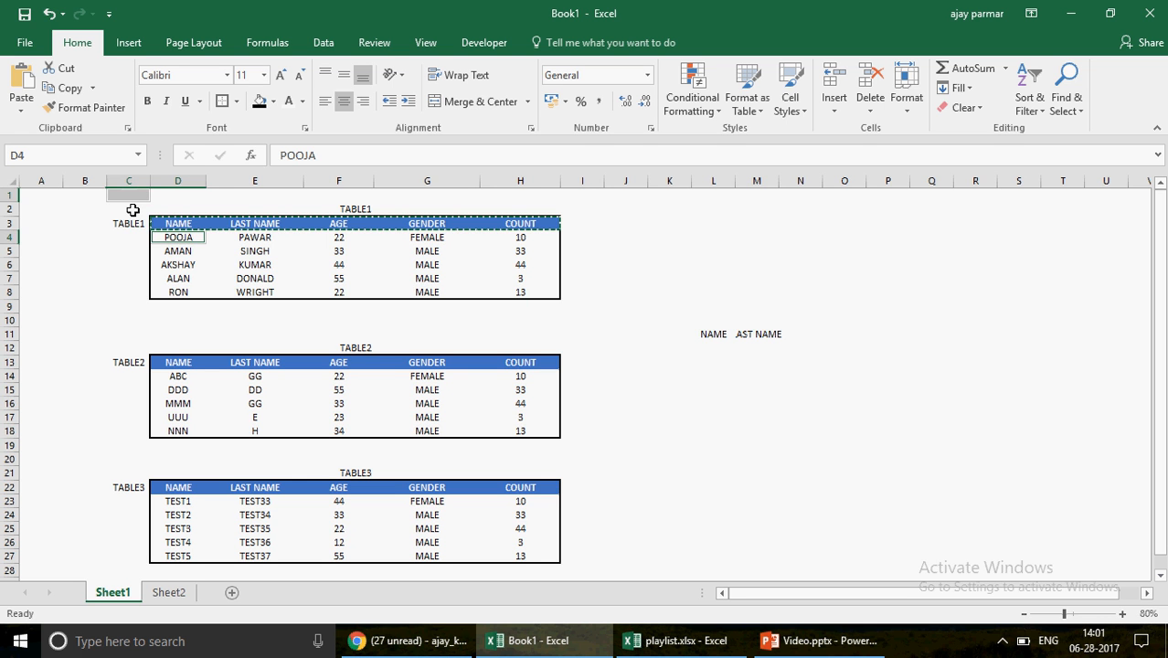
pyautogui.click(133, 210)
pyautogui.click(174, 251)
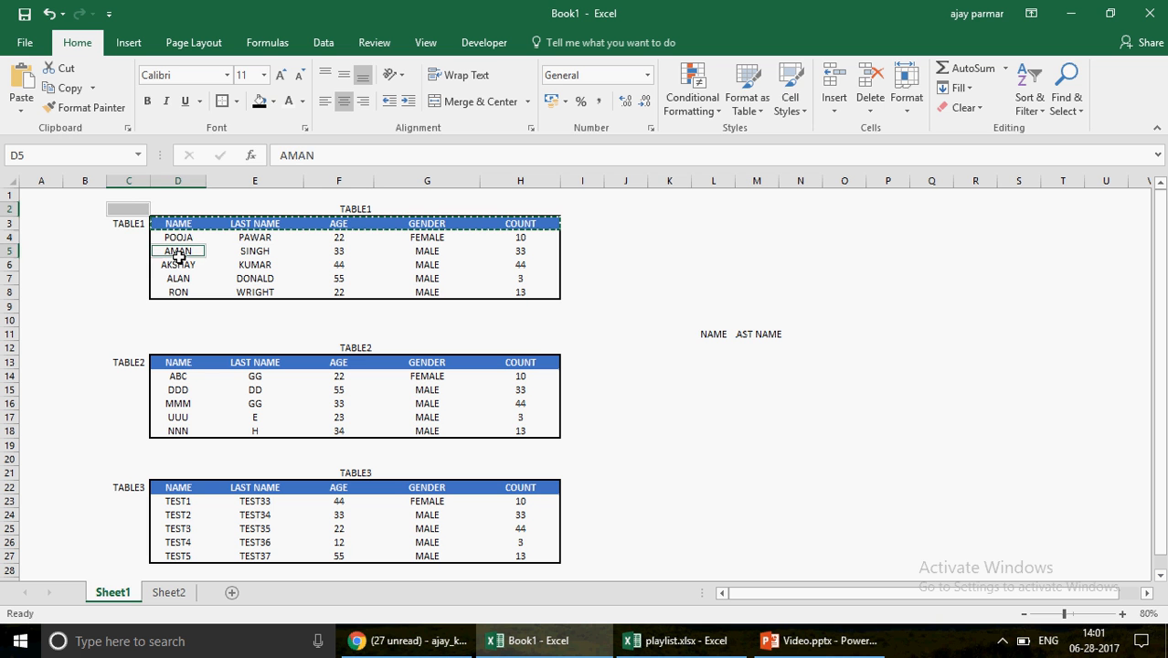
# Step: Trace the following offsets on Sheet1 from C3 to D6 and on to D7, and return to Sheet2
pyautogui.click(121, 223)
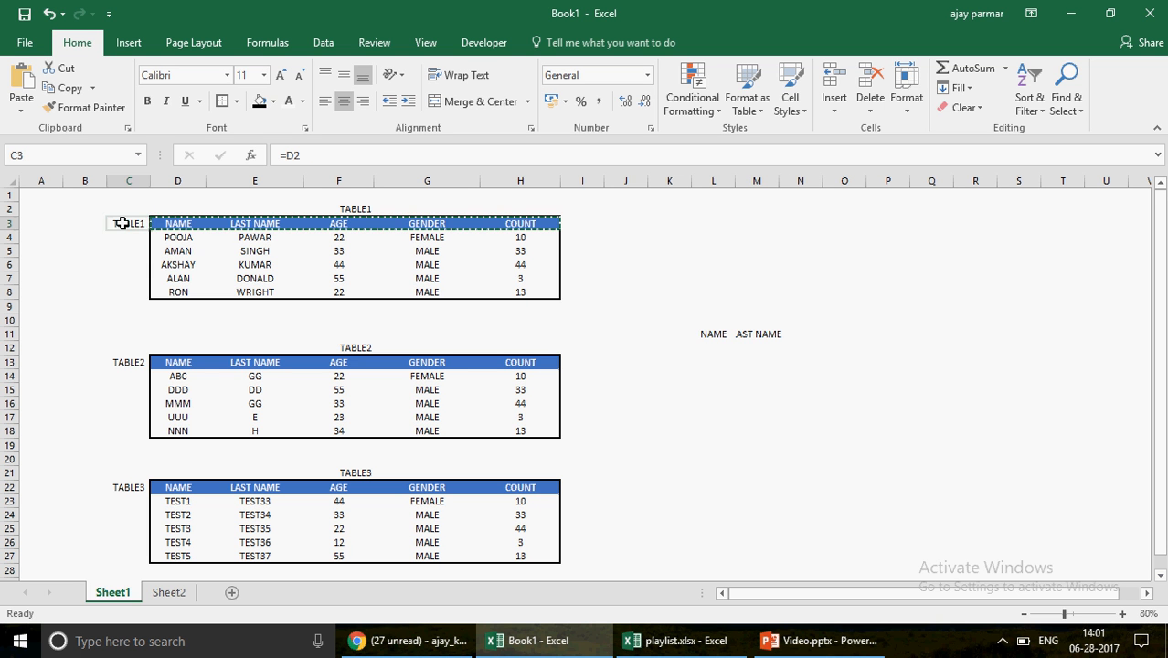
pyautogui.keyDown('ctrl'); pyautogui.click(185, 264); pyautogui.keyUp('ctrl')
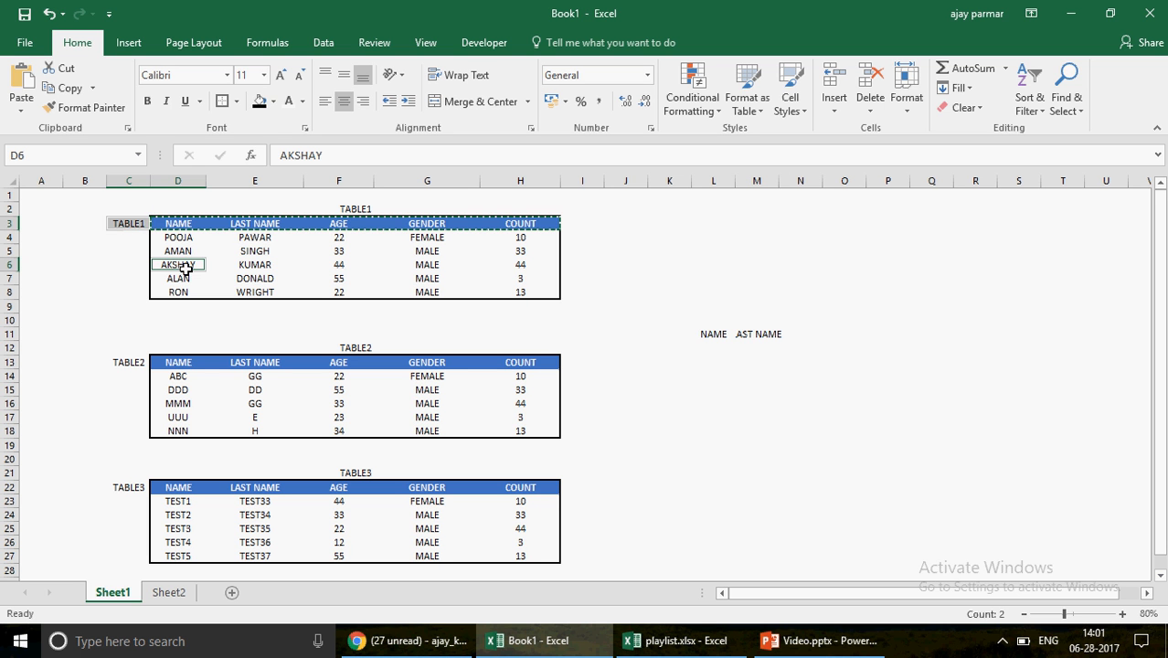
pyautogui.click(126, 220)
pyautogui.keyDown('ctrl'); pyautogui.click(173, 276); pyautogui.keyUp('ctrl')
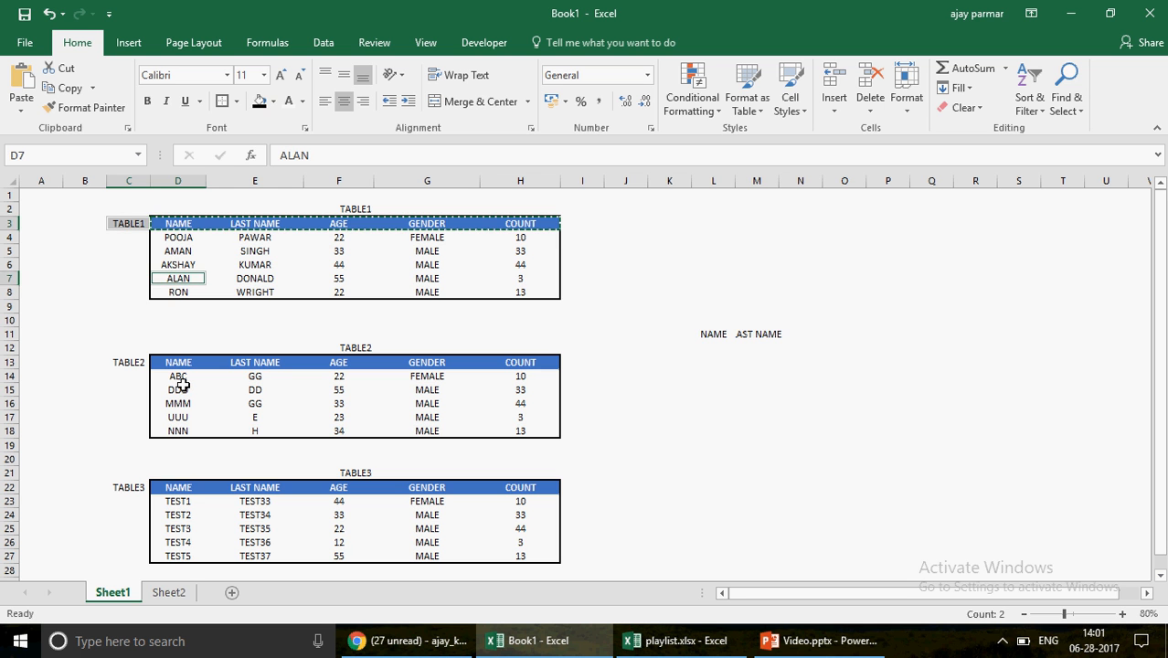
pyautogui.click(169, 593)
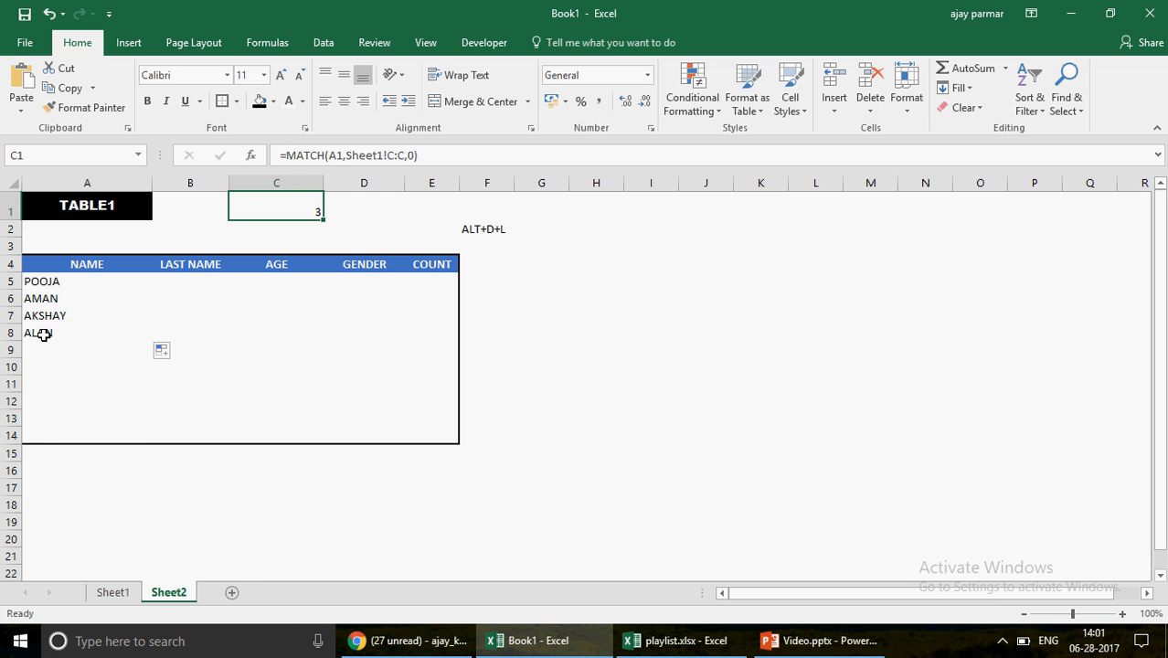
# Step: Fill the OFFSET formula from A8 down to A14 and check the filled cells A10 through A14
pyautogui.click(43, 335)
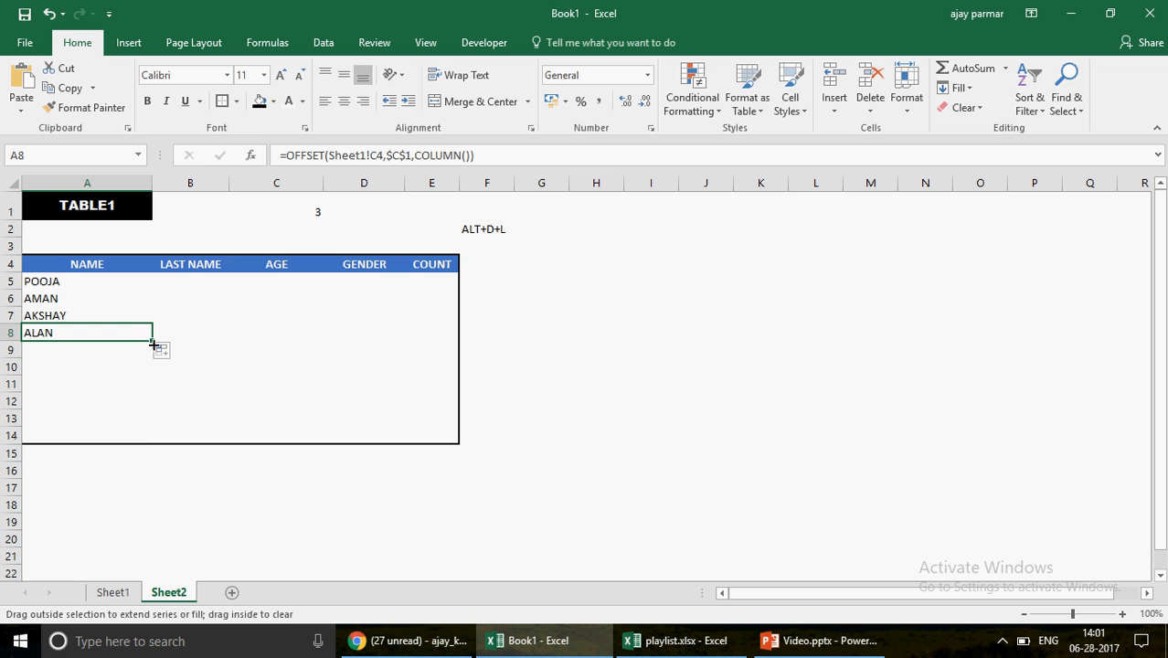
pyautogui.moveTo(154, 344); pyautogui.dragTo(151, 445)
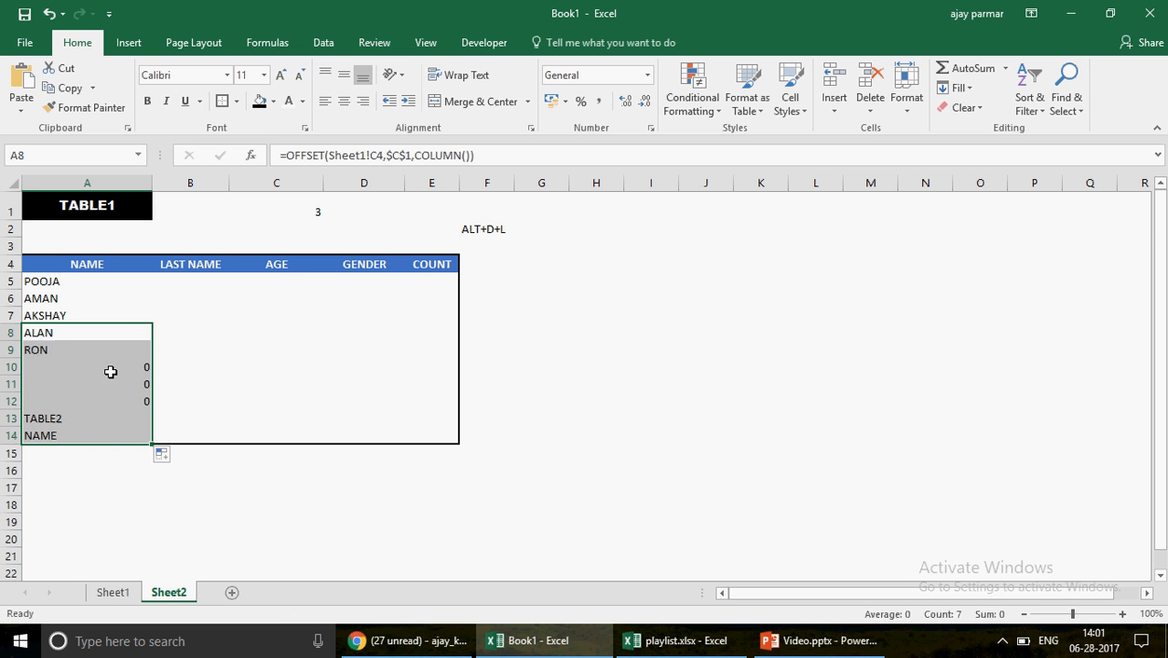
pyautogui.click(109, 372)
pyautogui.click(110, 377)
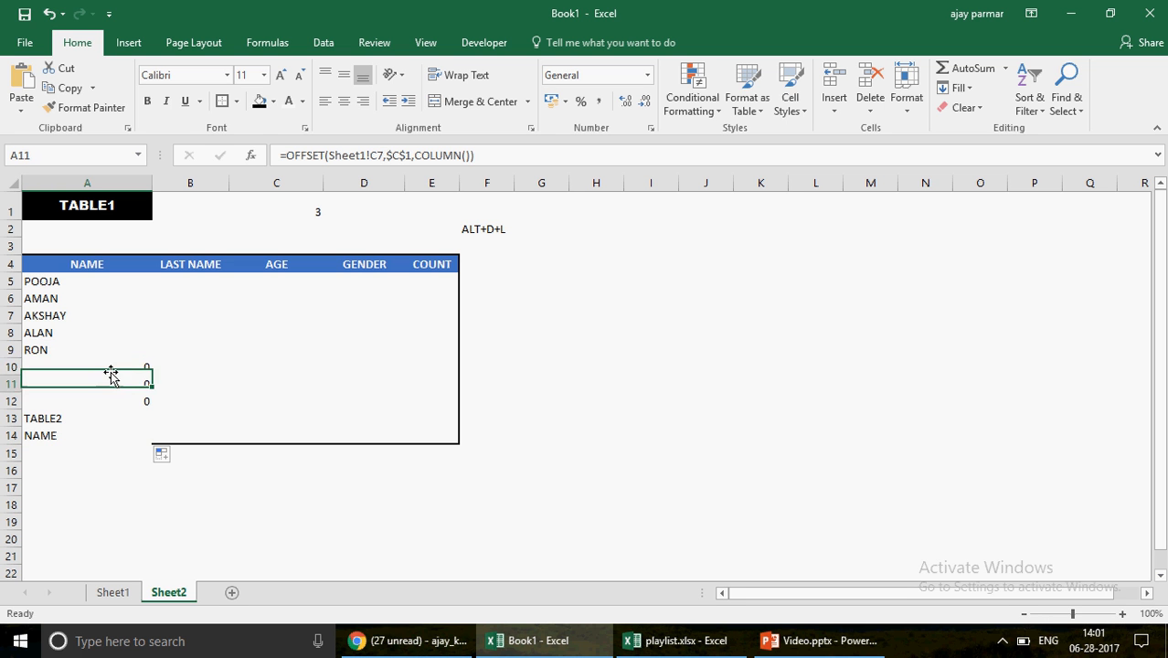
pyautogui.press('Up')
pyautogui.press('Down')
pyautogui.press('Down')
pyautogui.press('Down')
pyautogui.press('Down')
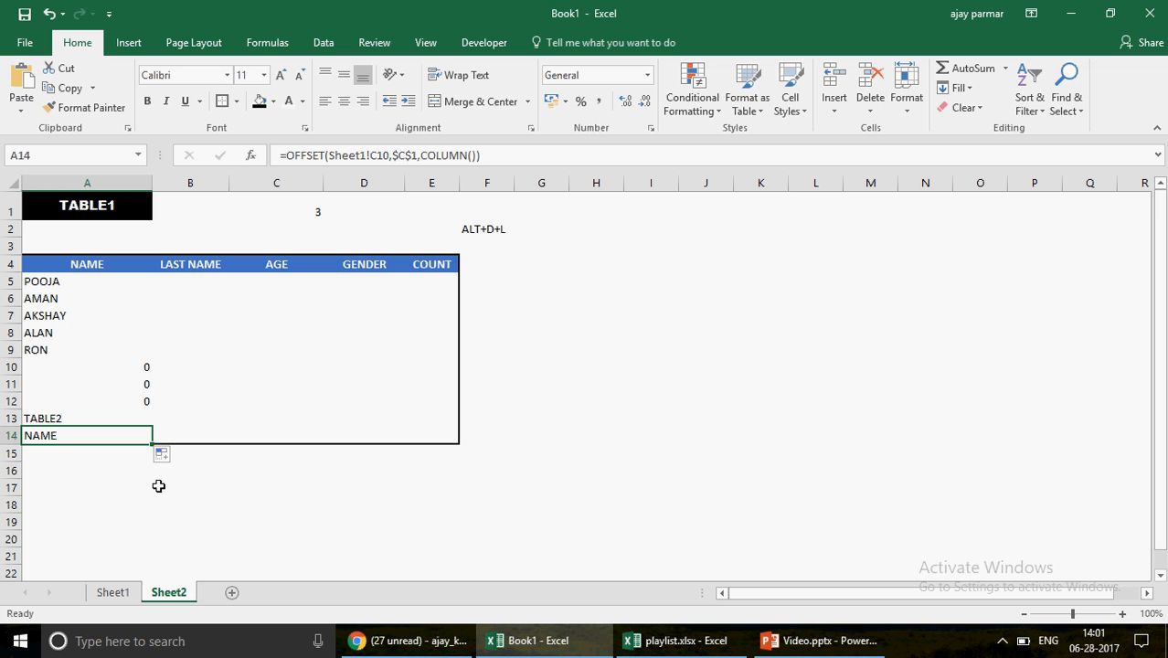
pyautogui.click(100, 366)
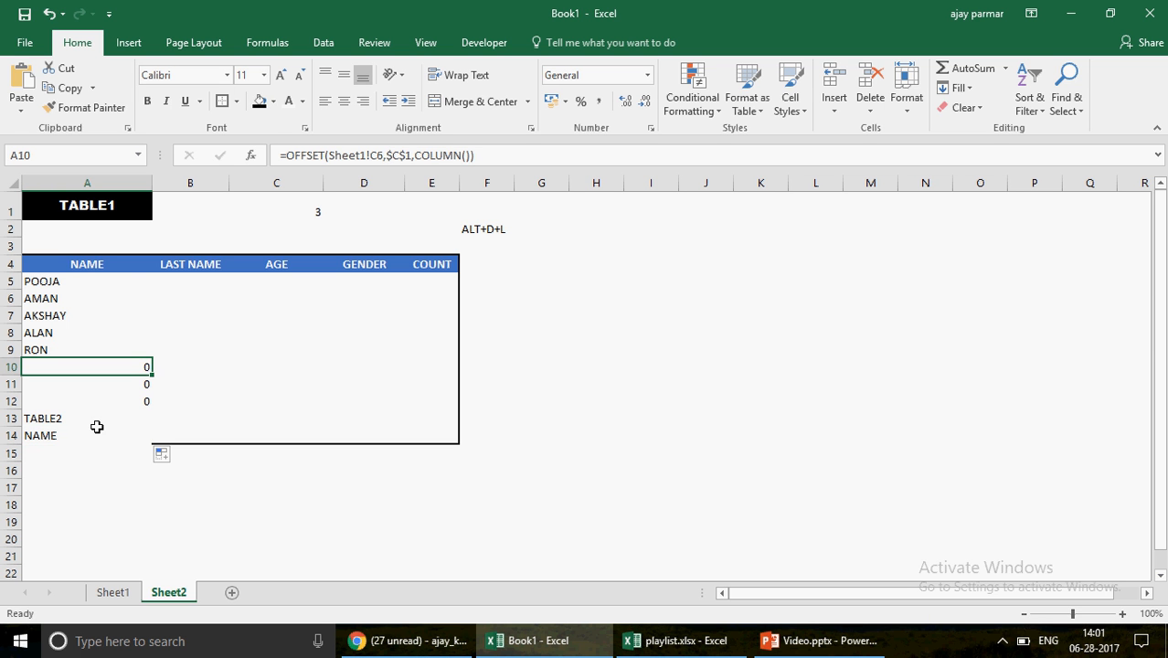
# Step: Examine the OFFSET formula in A5 without changing it
pyautogui.click(81, 282)
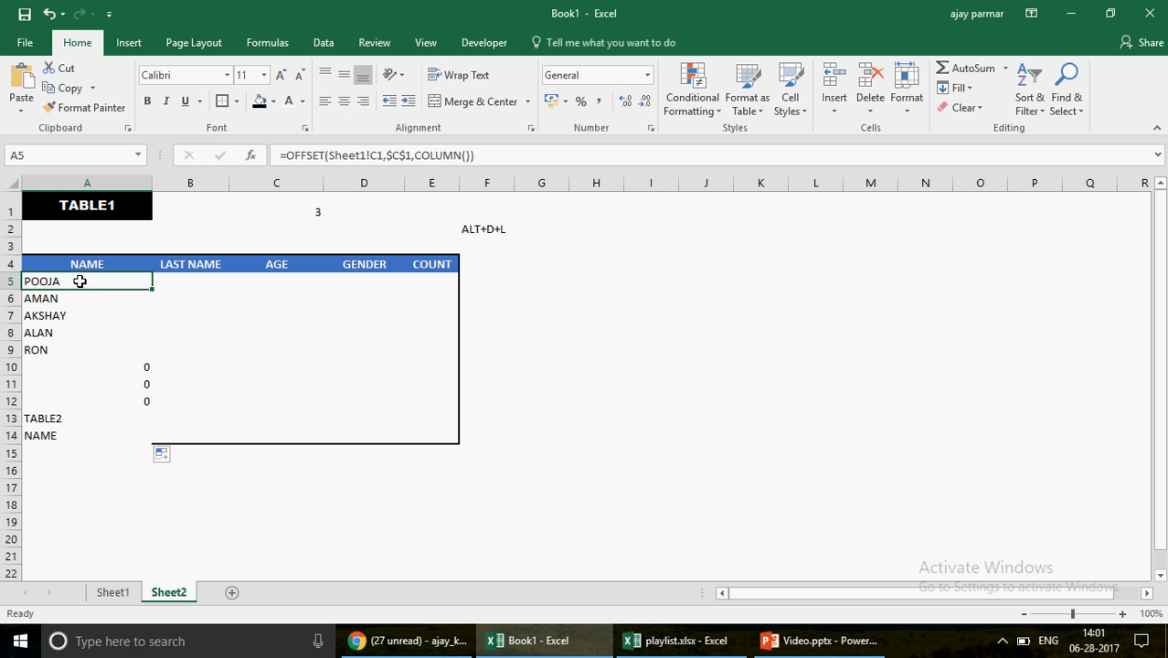
pyautogui.click(286, 157)
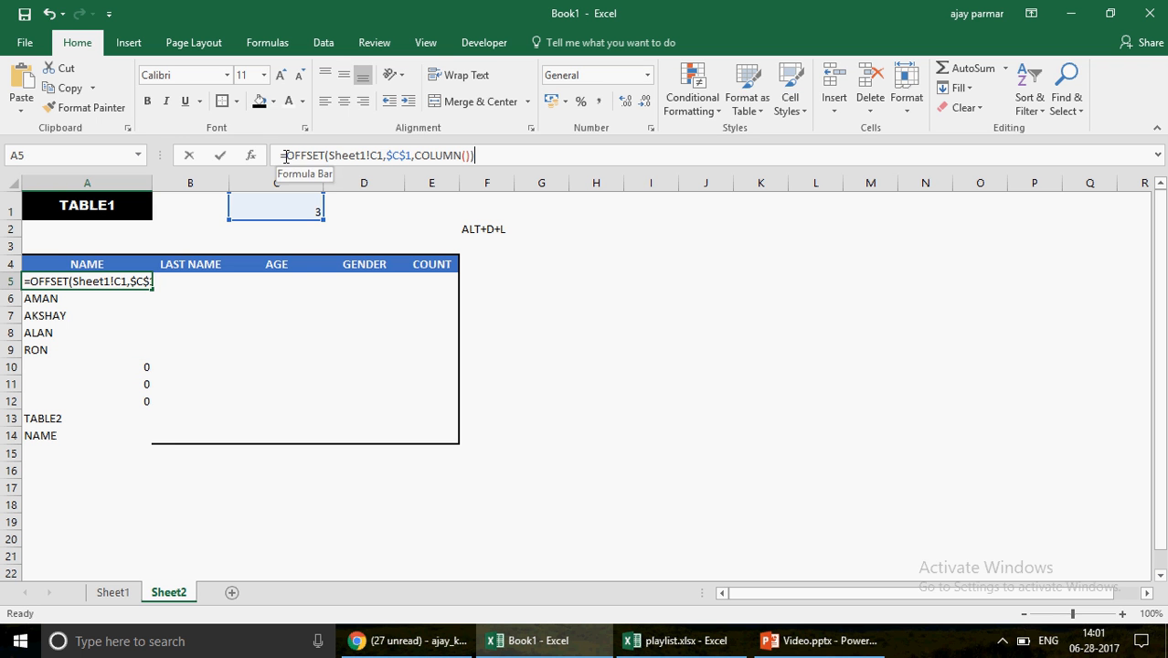
pyautogui.click(292, 158)
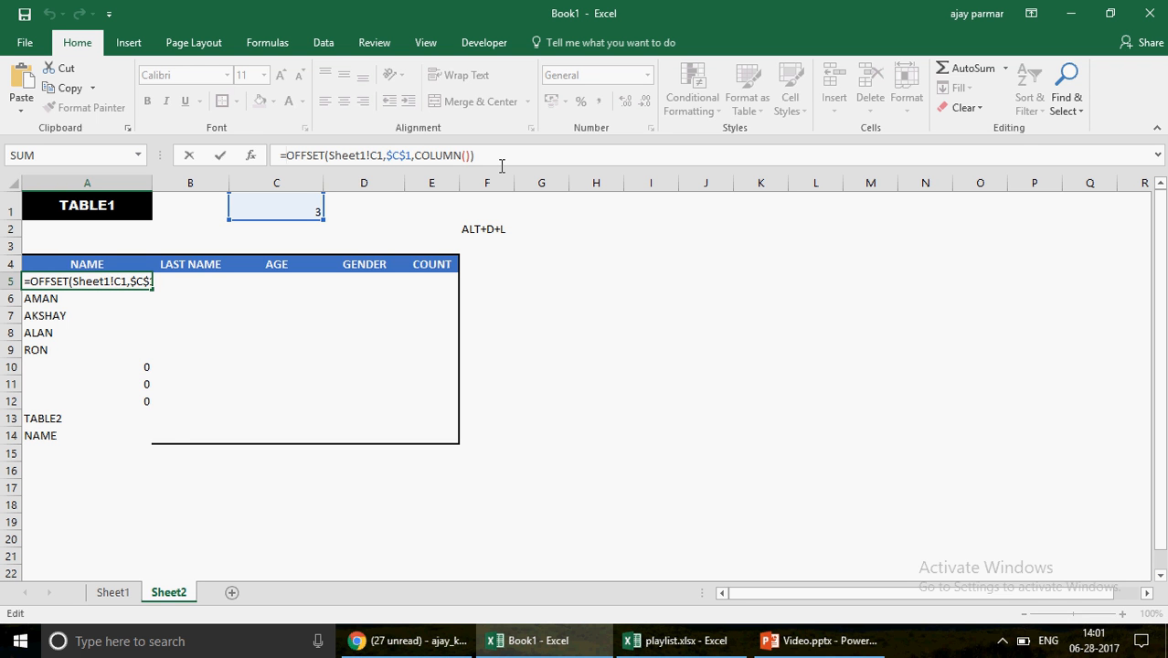
pyautogui.hotkey('ctrl', 'Return')
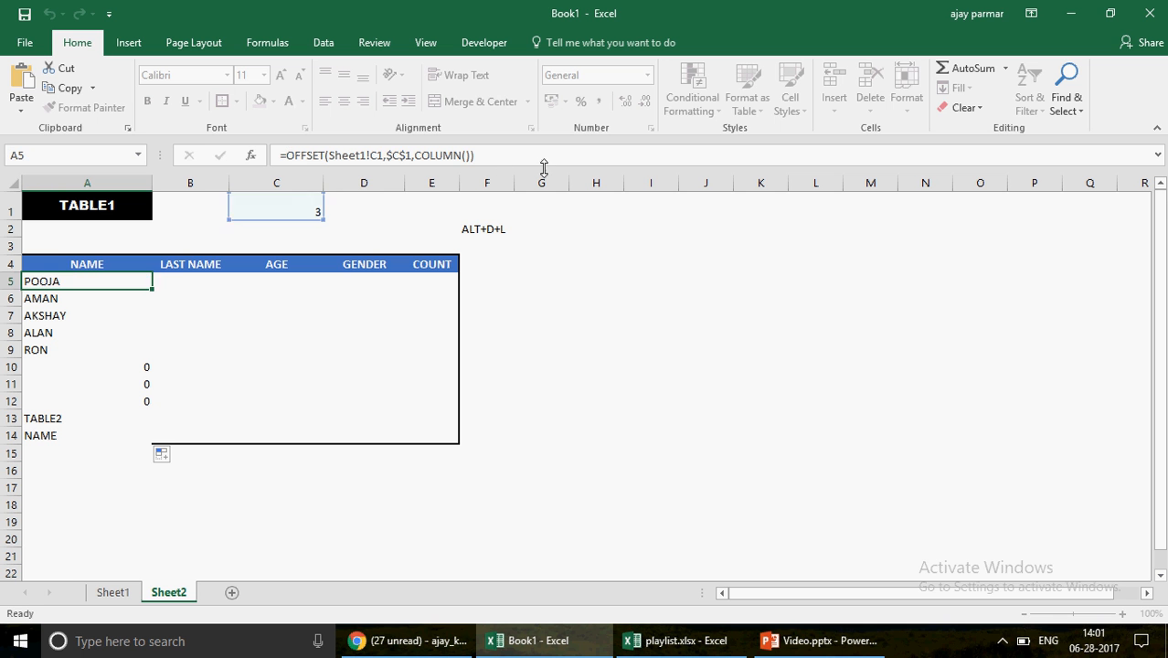
# Step: Delete rows 13 and 14 from Sheet2
pyautogui.click(56, 419)
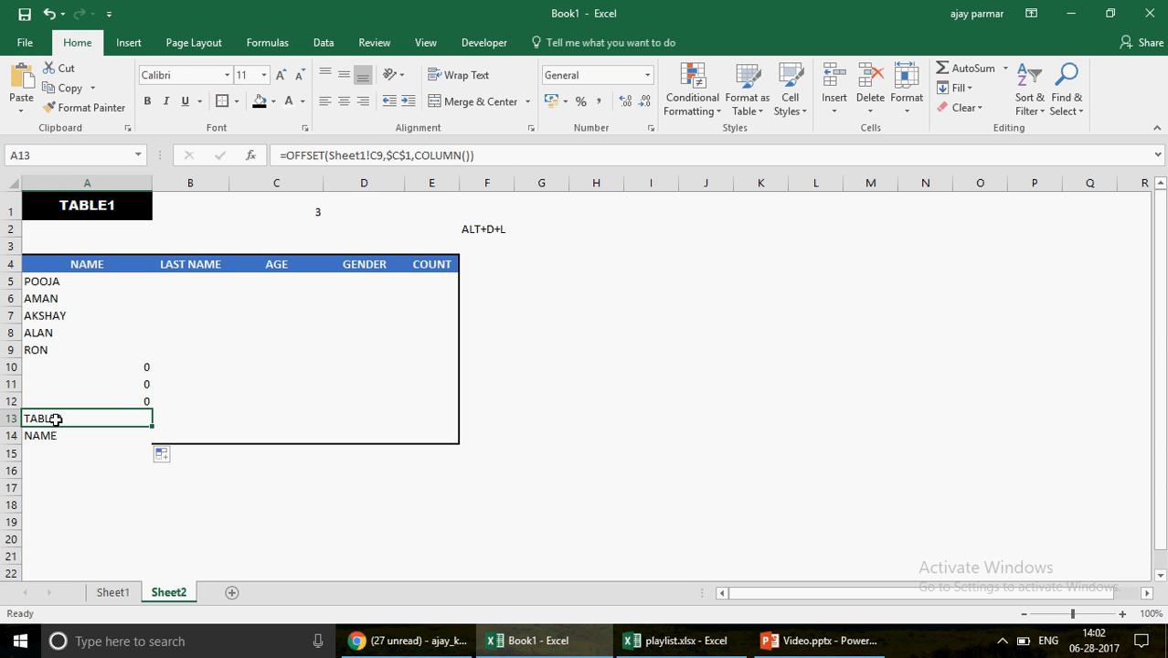
pyautogui.click(8, 418)
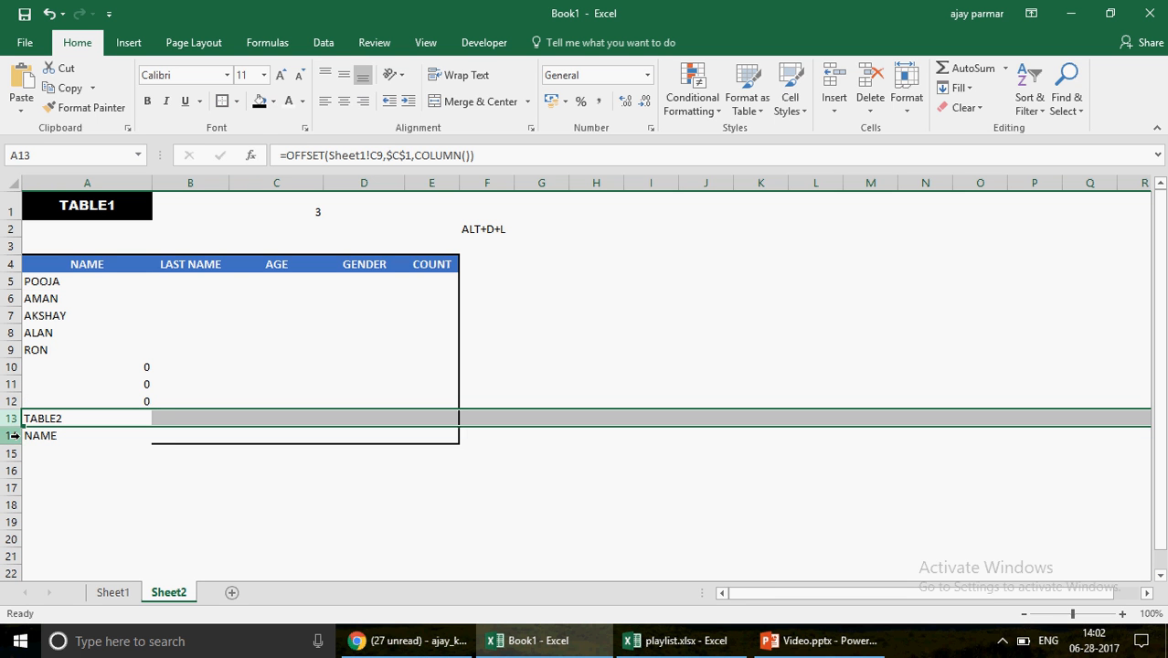
pyautogui.keyDown('shift'); pyautogui.click(12, 435); pyautogui.keyUp('shift')
pyautogui.press('Delete')
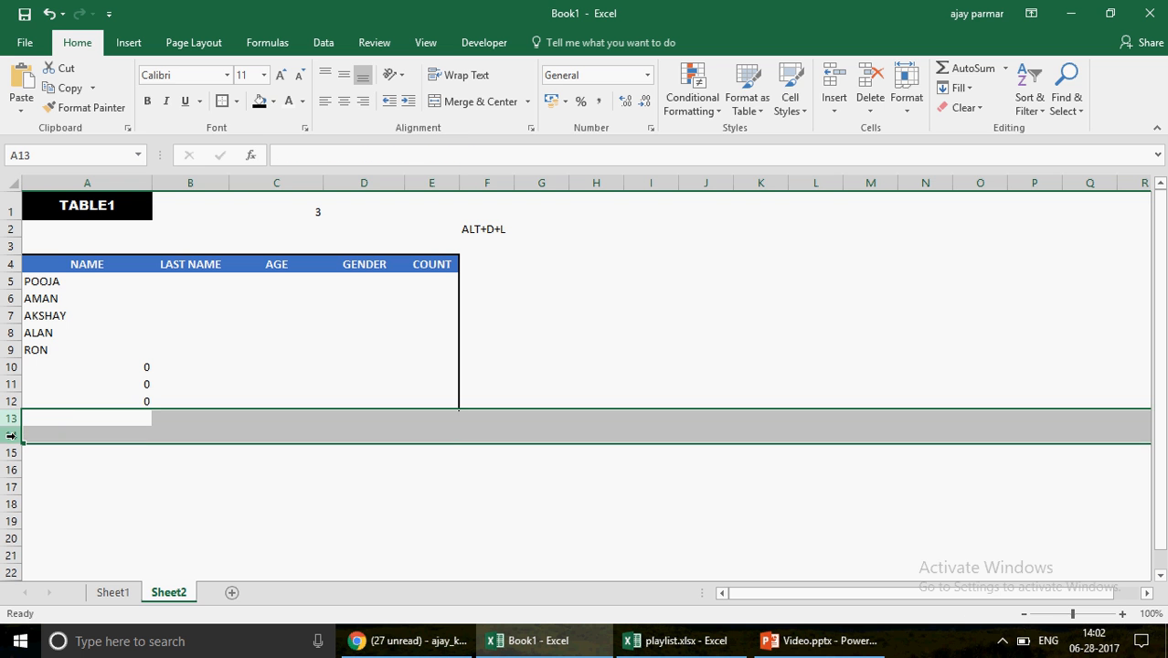
# Step: Copy the OFFSET formula from A5 across into the LAST NAME cell B5
pyautogui.click(64, 395)
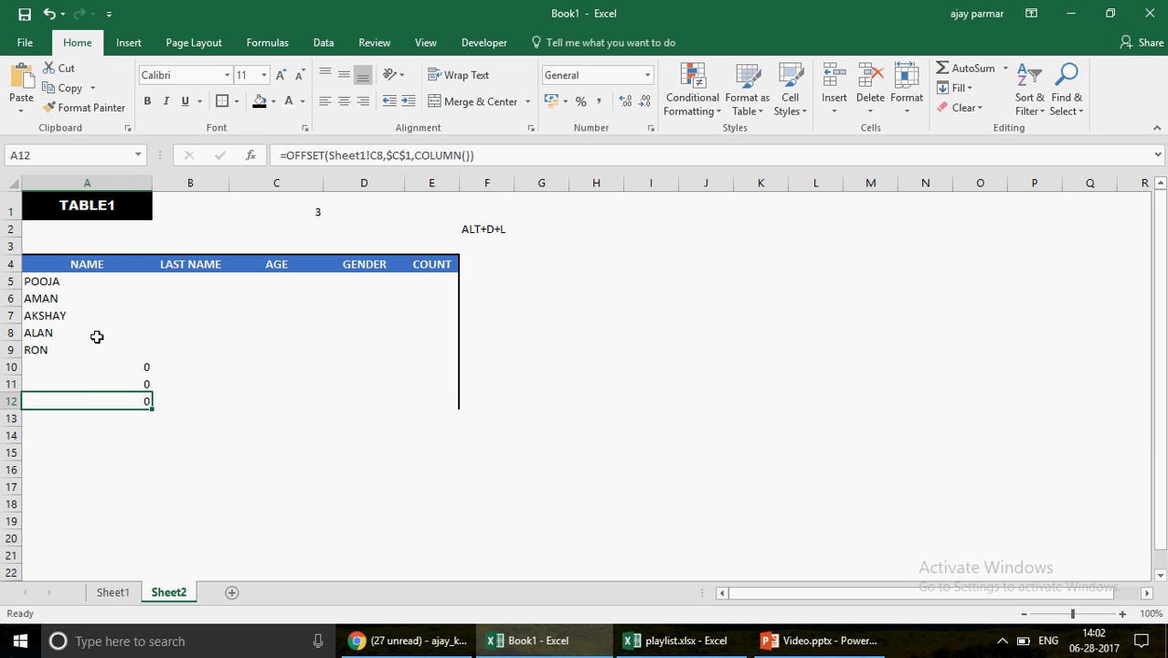
pyautogui.click(85, 280)
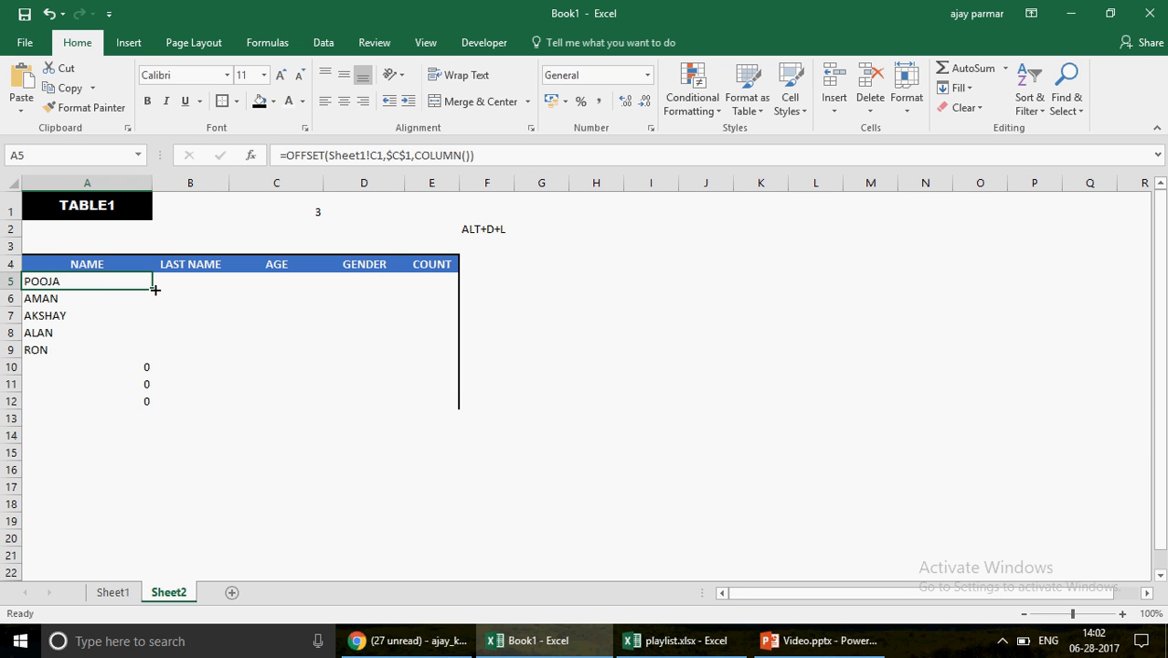
pyautogui.moveTo(155, 289); pyautogui.dragTo(232, 287)
pyautogui.click(200, 282)
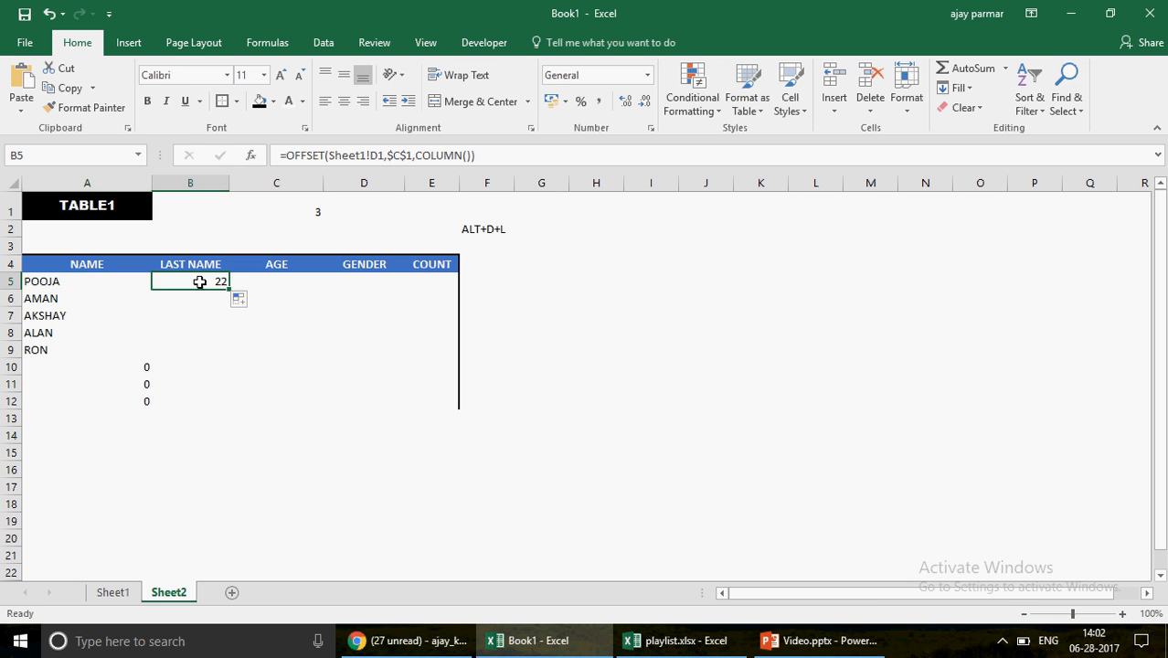
# Step: Compare B5's result with Table1's first AGE value in Sheet1 cell F4, and return to Sheet2
pyautogui.click(115, 594)
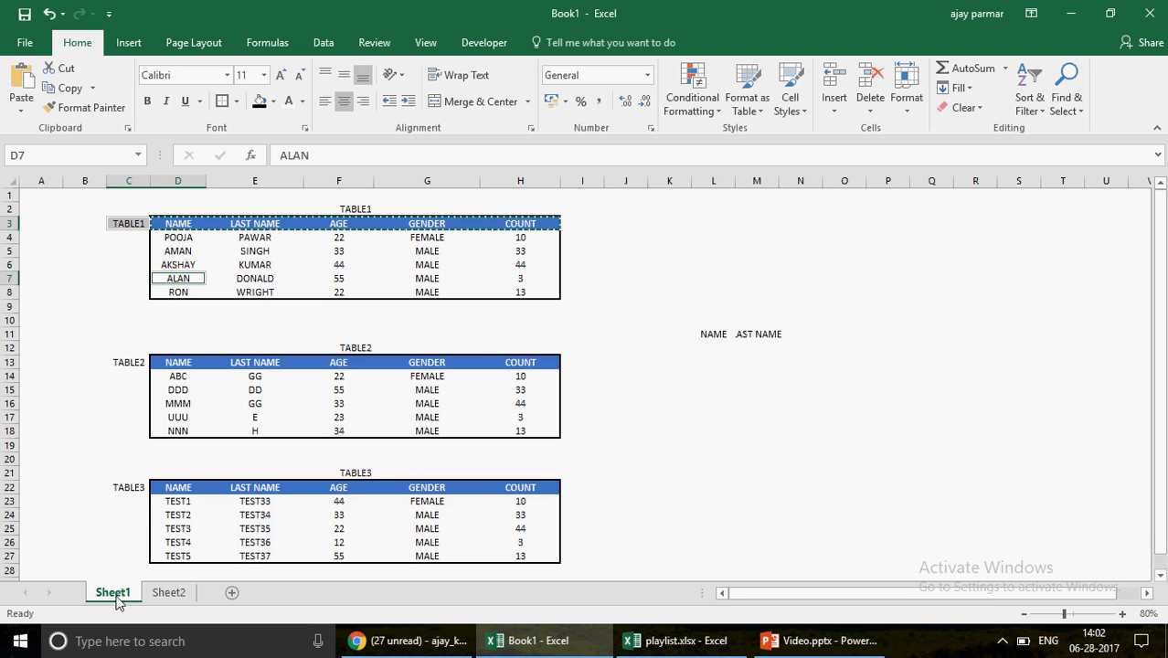
pyautogui.click(342, 238)
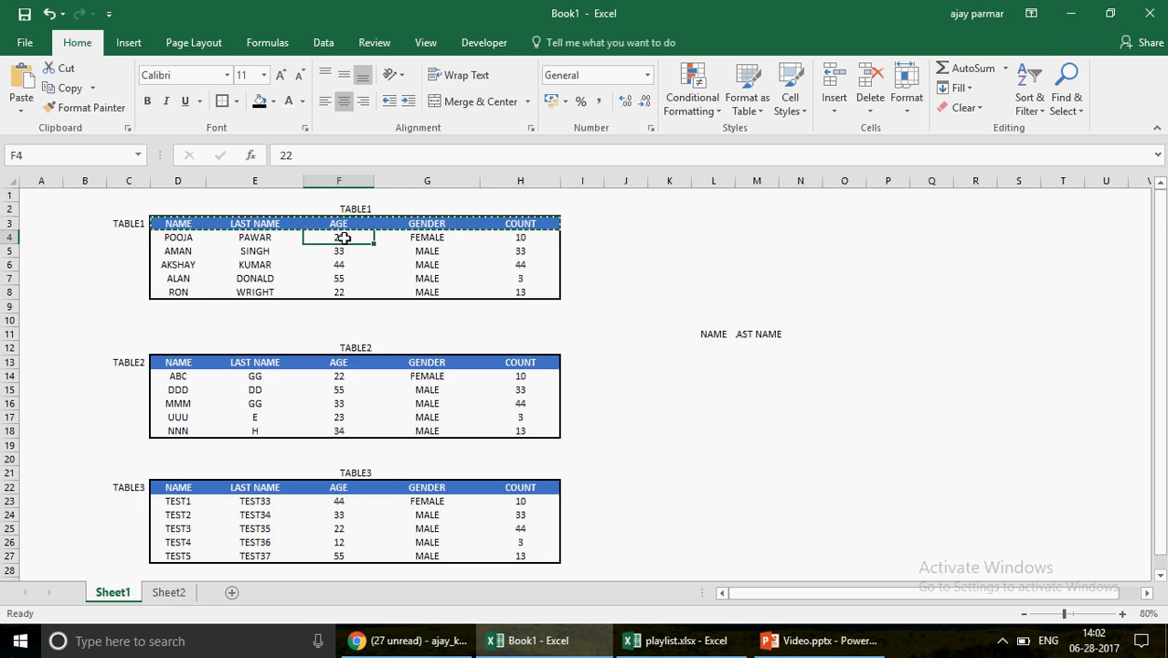
pyautogui.click(169, 593)
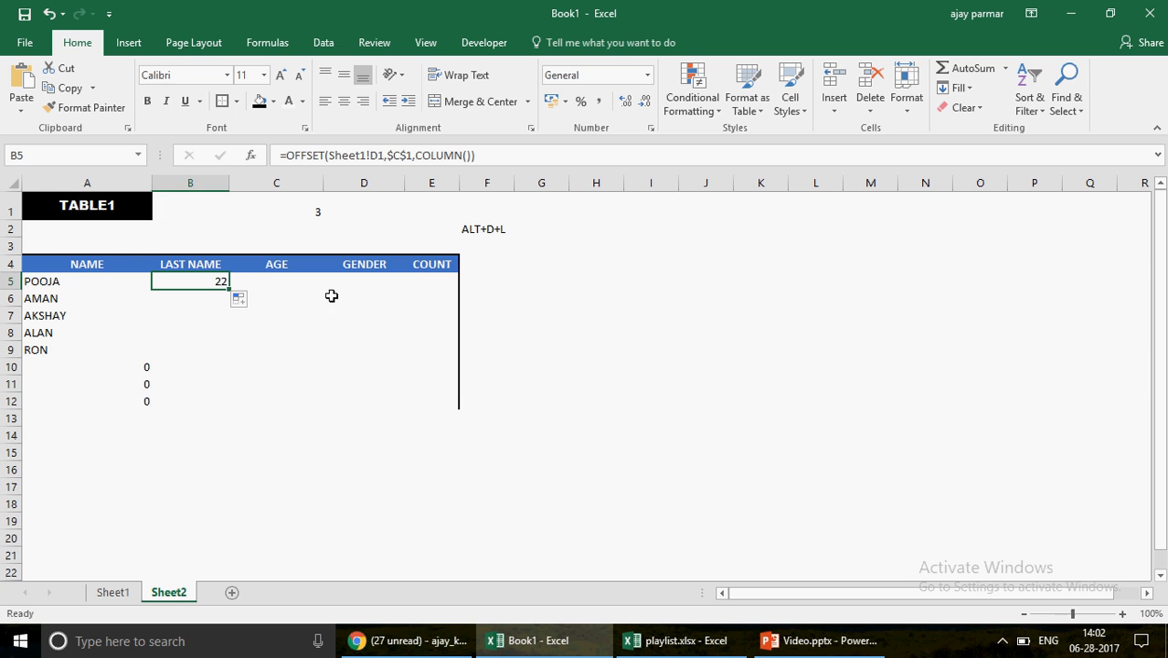
# Step: Compare the OFFSET references in B5 and A5, tracing the shift from C1 to D1 on Sheet1
pyautogui.press('F2')
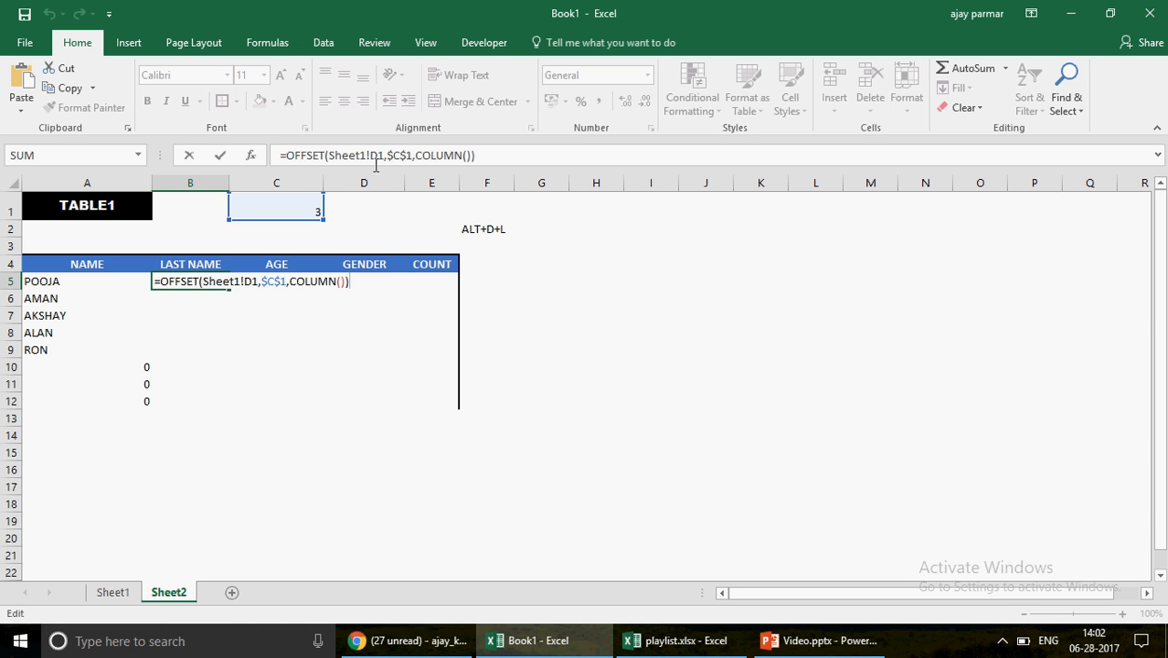
pyautogui.hotkey('ctrl', 'Return')
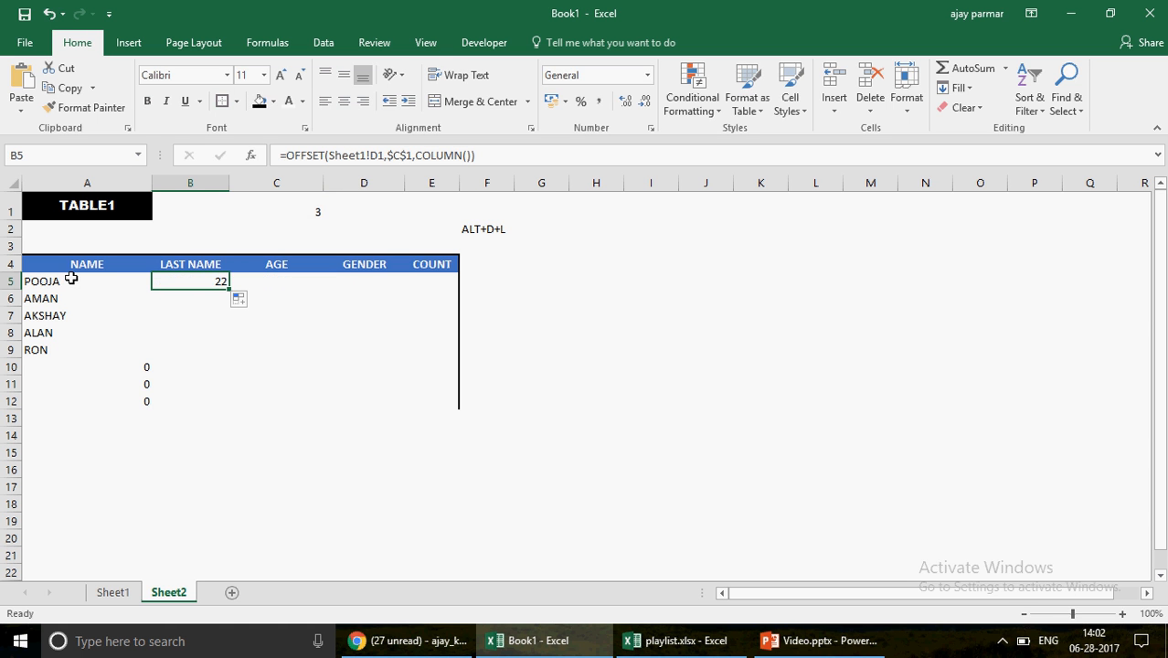
pyautogui.click(71, 281)
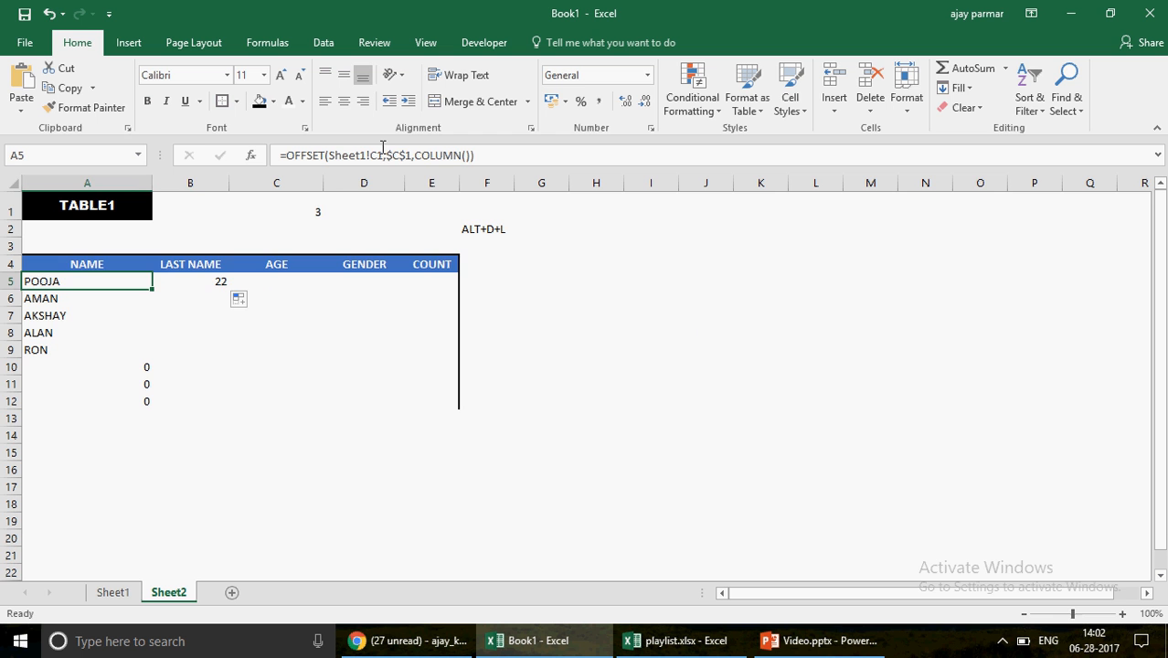
pyautogui.click(113, 594)
pyautogui.click(178, 194)
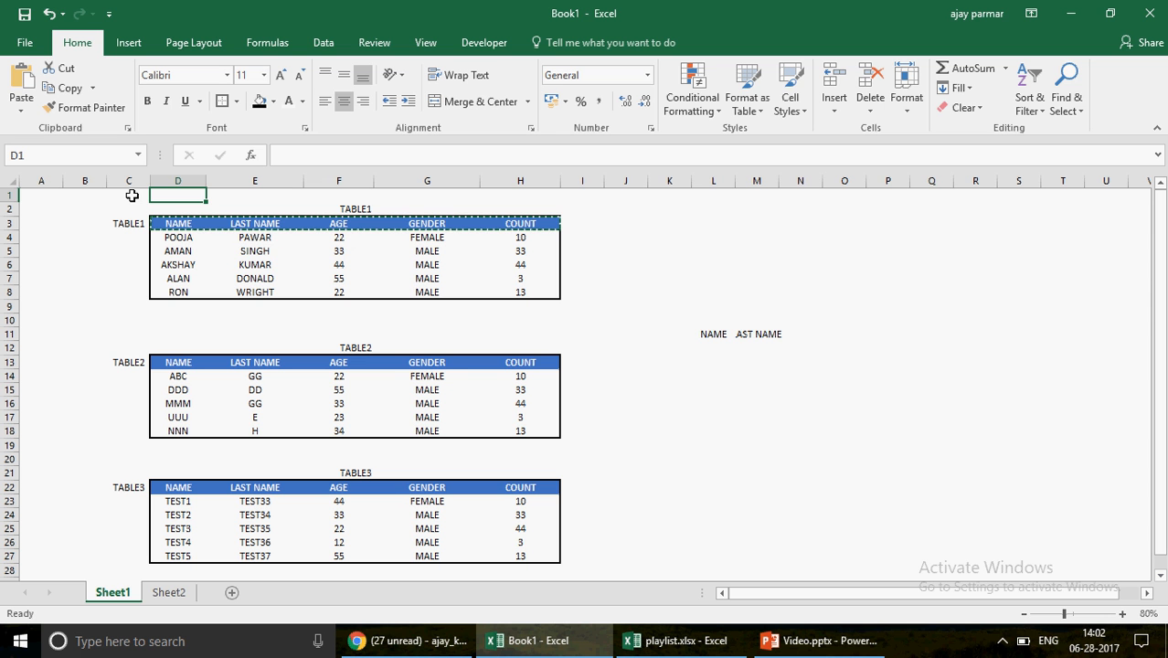
pyautogui.click(132, 196)
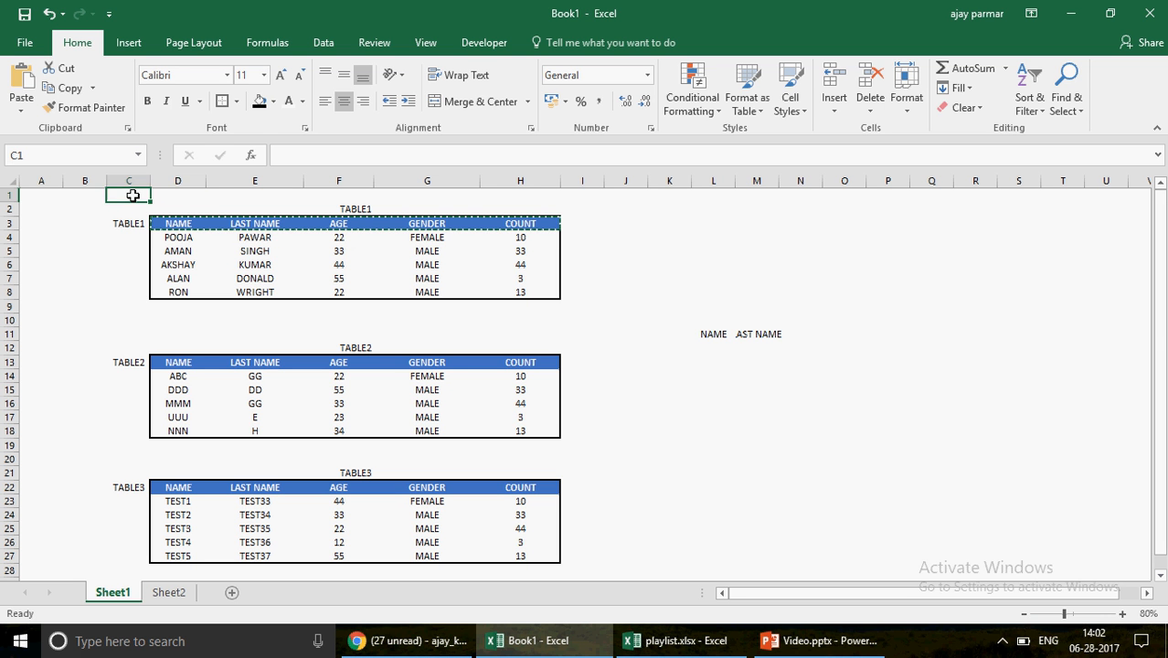
pyautogui.press('Right')
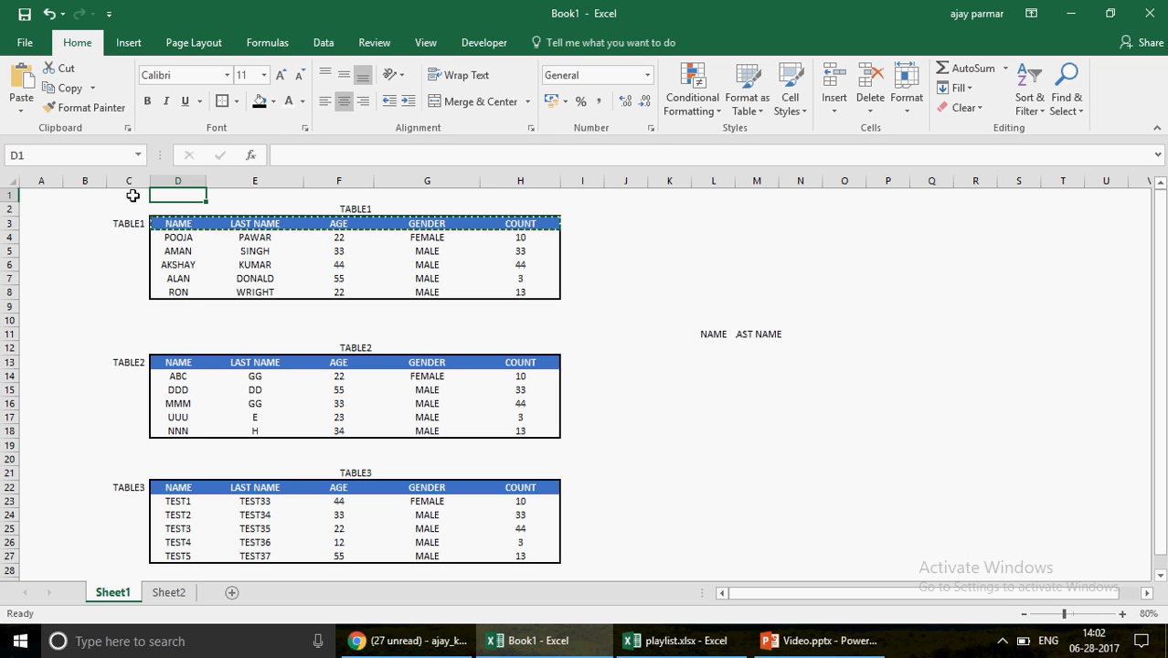
pyautogui.click(170, 593)
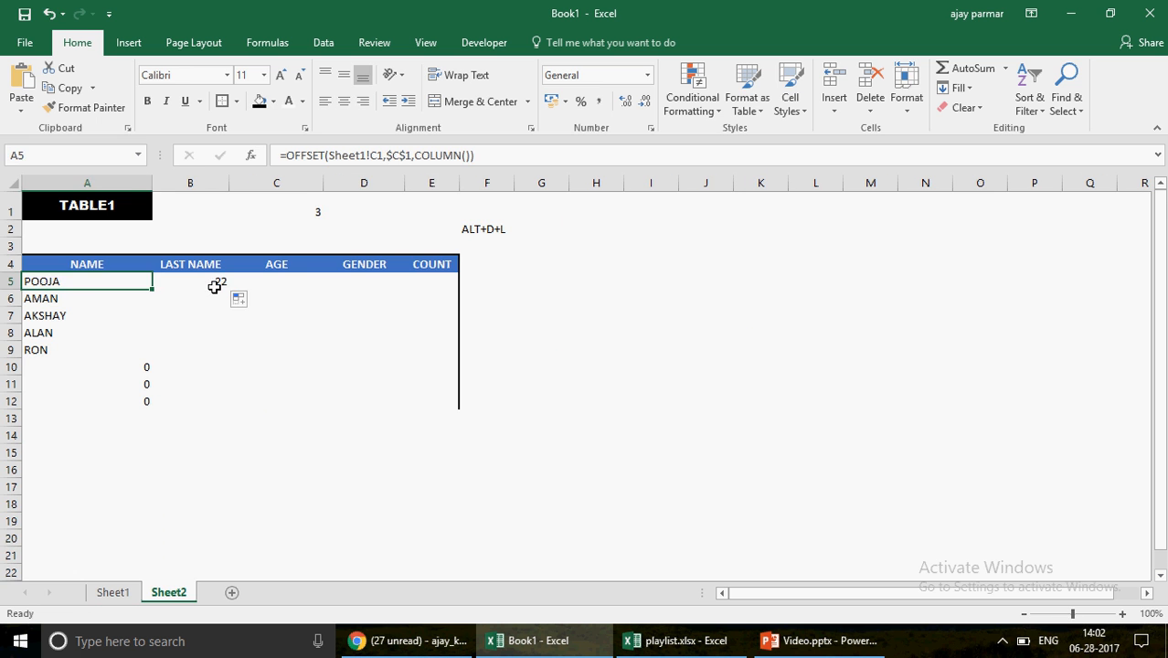
# Step: Examine the OFFSET formula in B5, checking its Sheet1!D1 reference, $C$1 row argument and COLUMN() argument
pyautogui.click(214, 287)
pyautogui.click(445, 154)
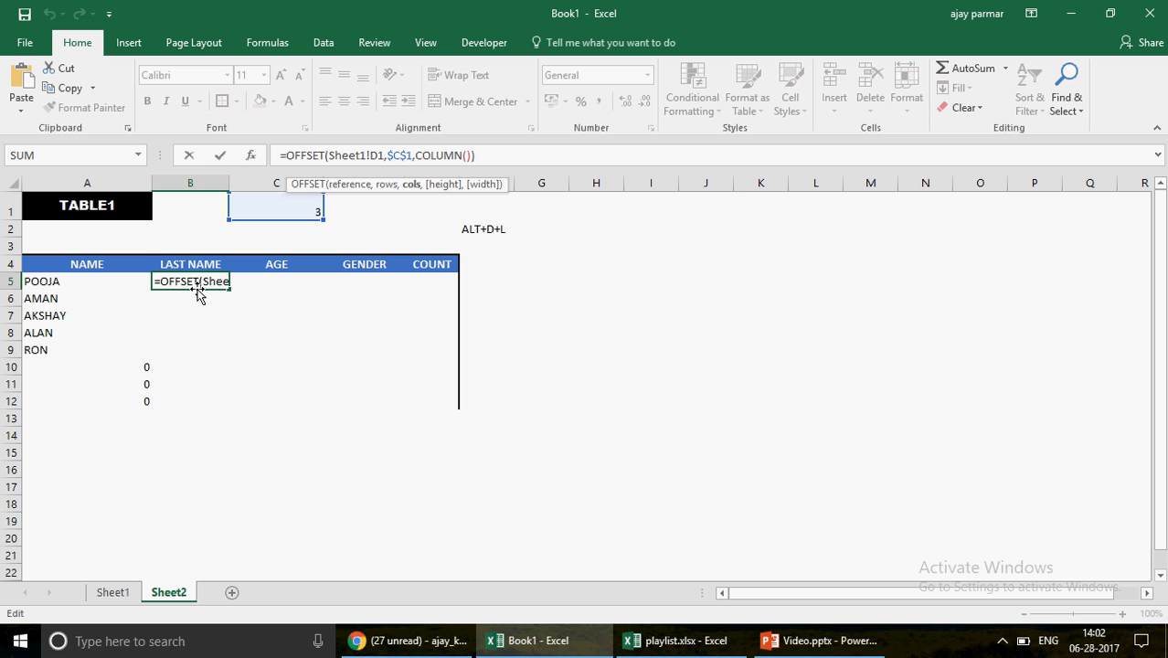
pyautogui.hotkey('ctrl', 'Return')
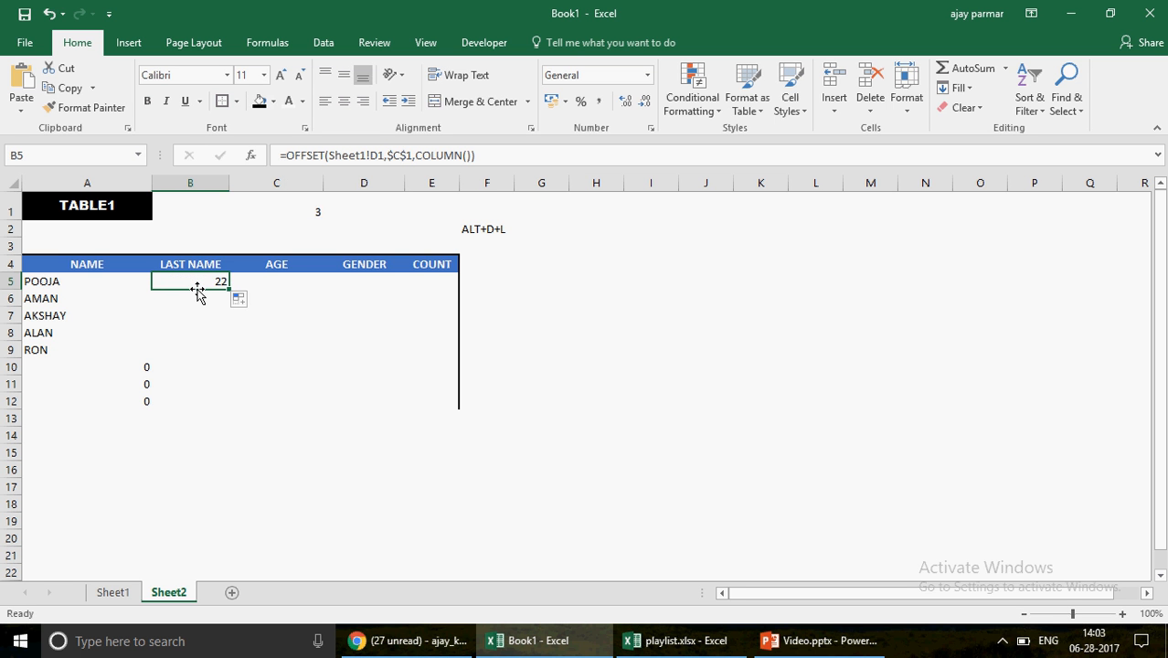
pyautogui.press('F2')
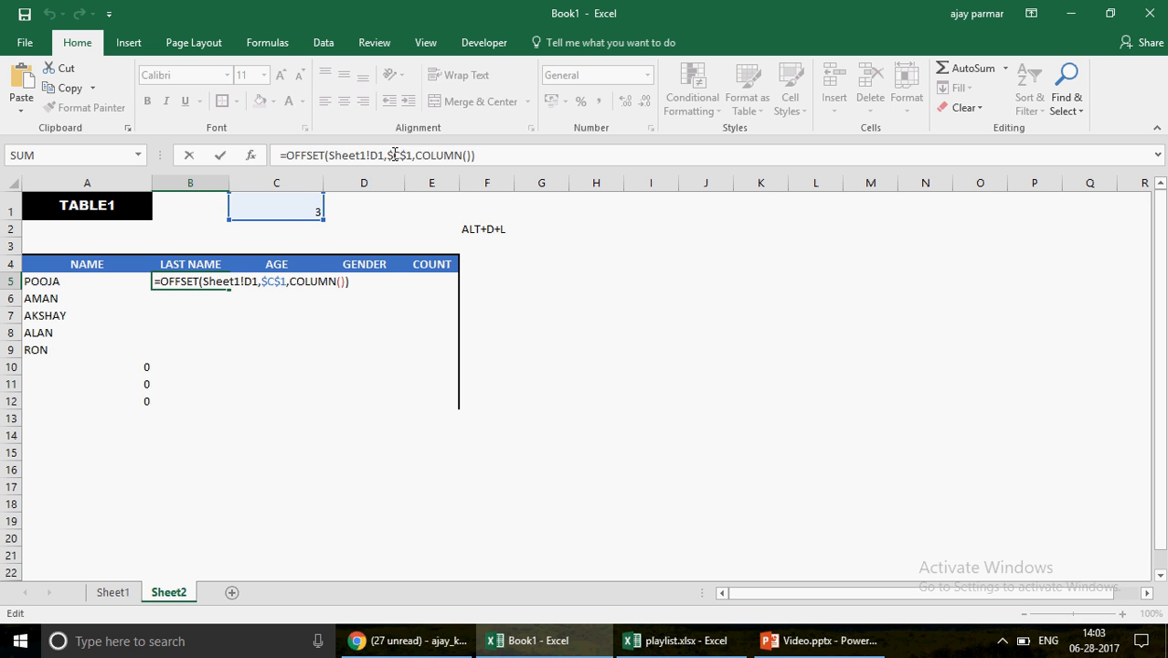
pyautogui.hotkey('ctrl', 'Return')
# Step: Trace the offset on Sheet1 from the row 1 reference cells down and across to E4, and return to Sheet2
pyautogui.click(114, 592)
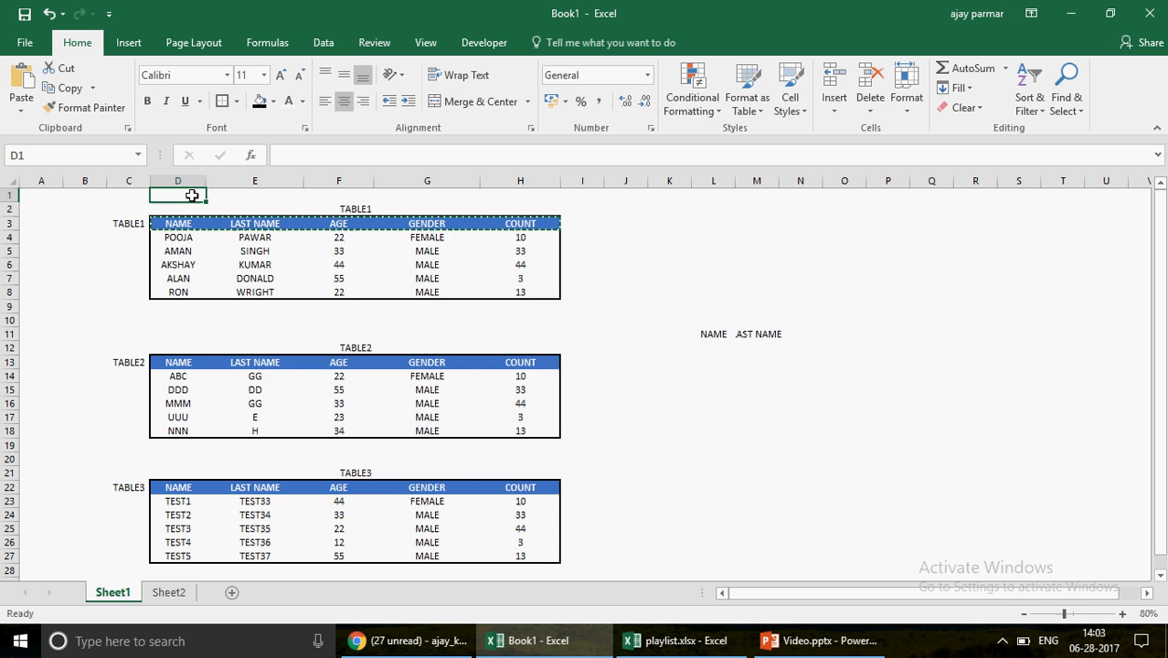
pyautogui.click(138, 197)
pyautogui.press('Right')
pyautogui.press('Down')
pyautogui.press('Down')
pyautogui.press('Down')
pyautogui.press('Right')
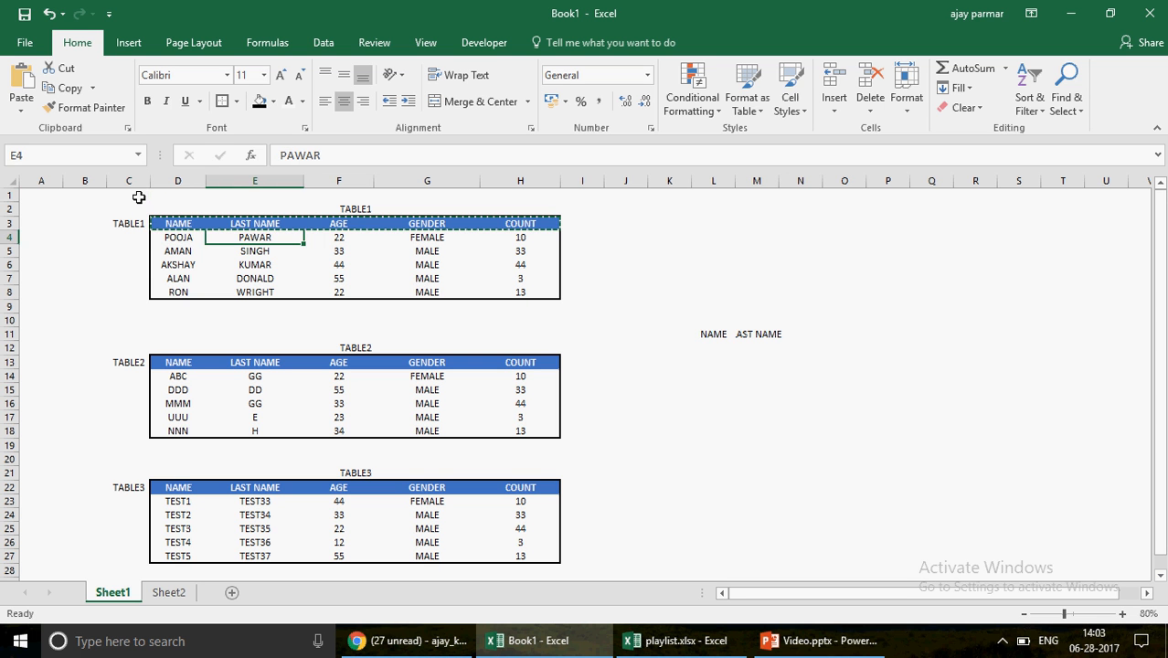
pyautogui.click(167, 593)
pyautogui.click(78, 280)
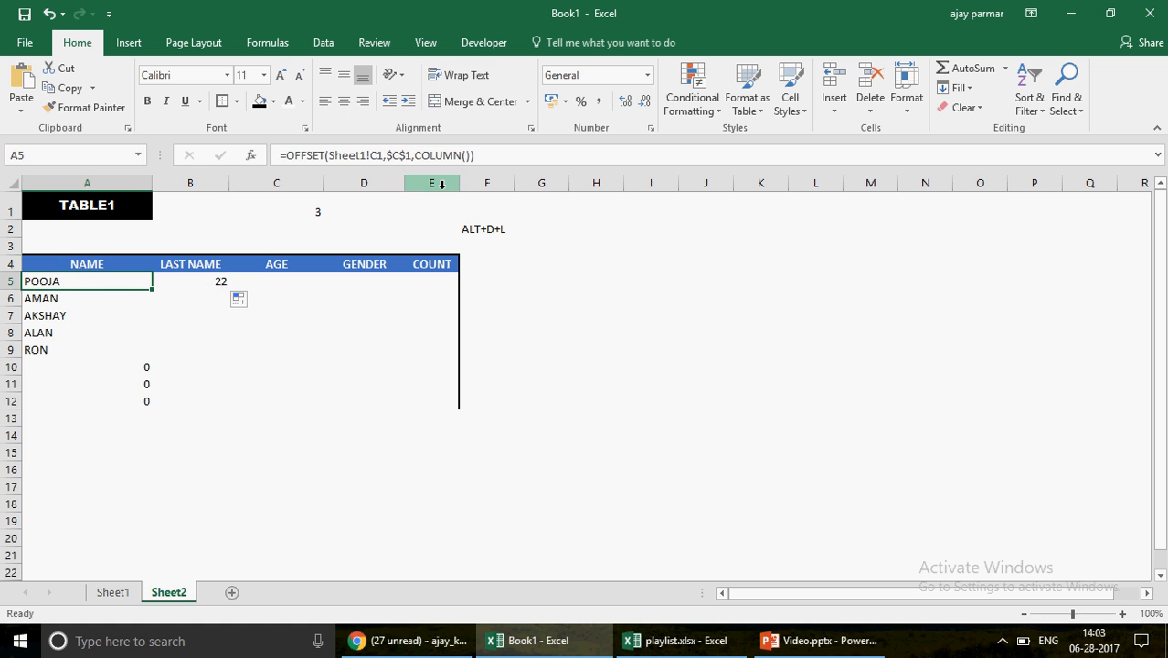
pyautogui.click(467, 156)
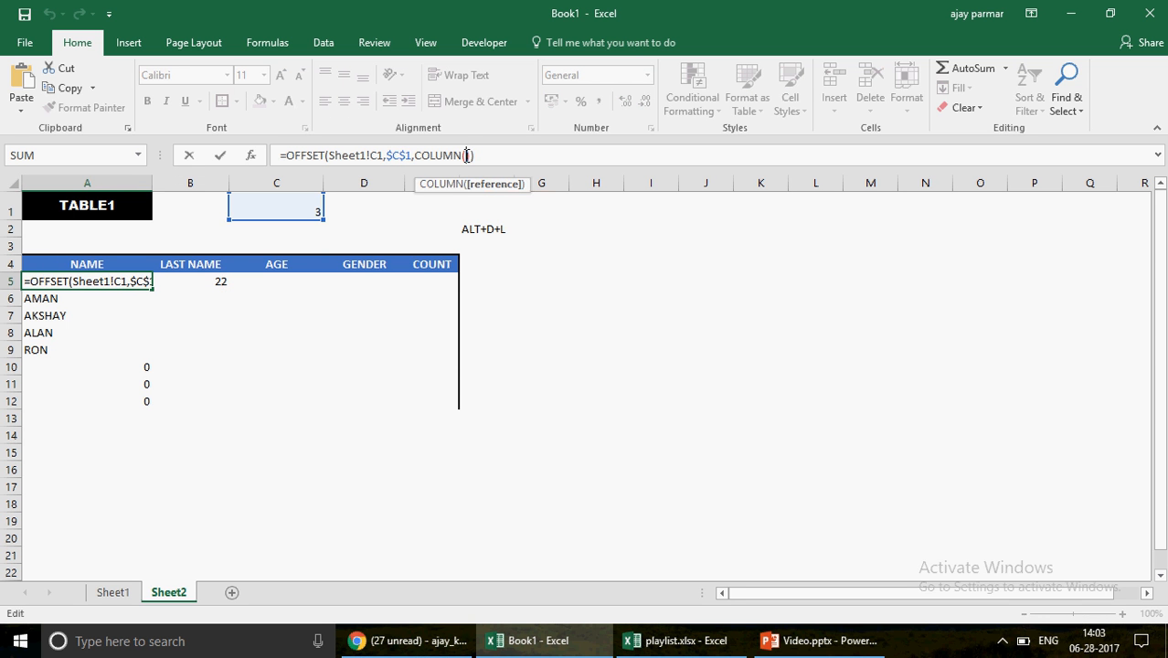
pyautogui.write('a')
pyautogui.press('BackSpace')
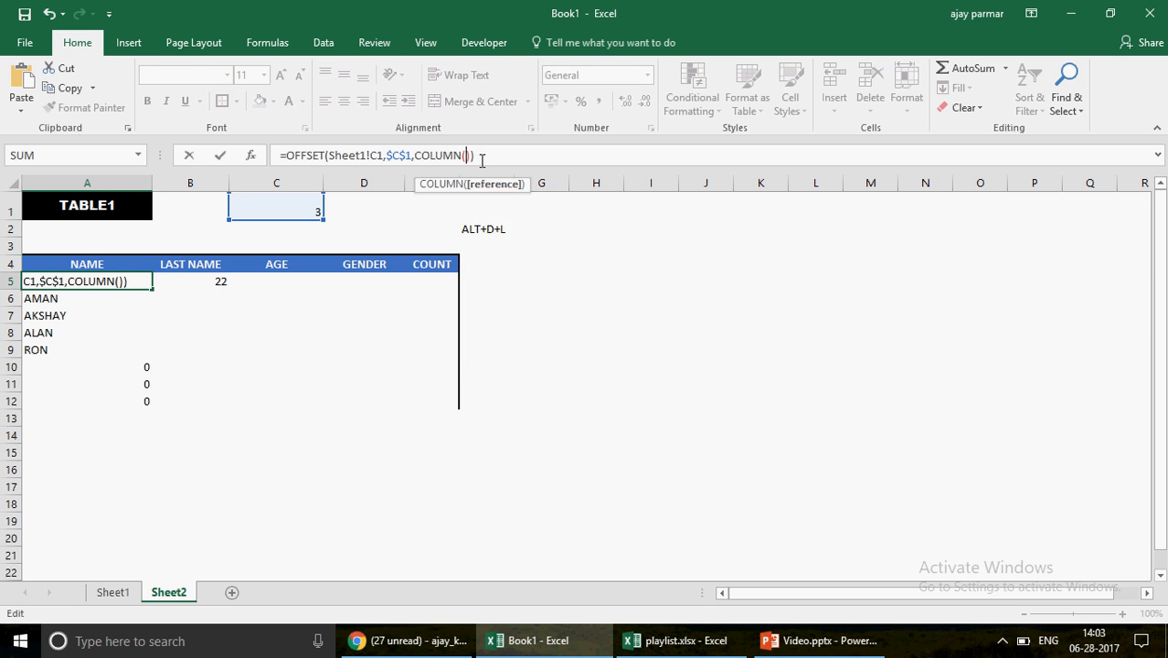
pyautogui.write('A1')
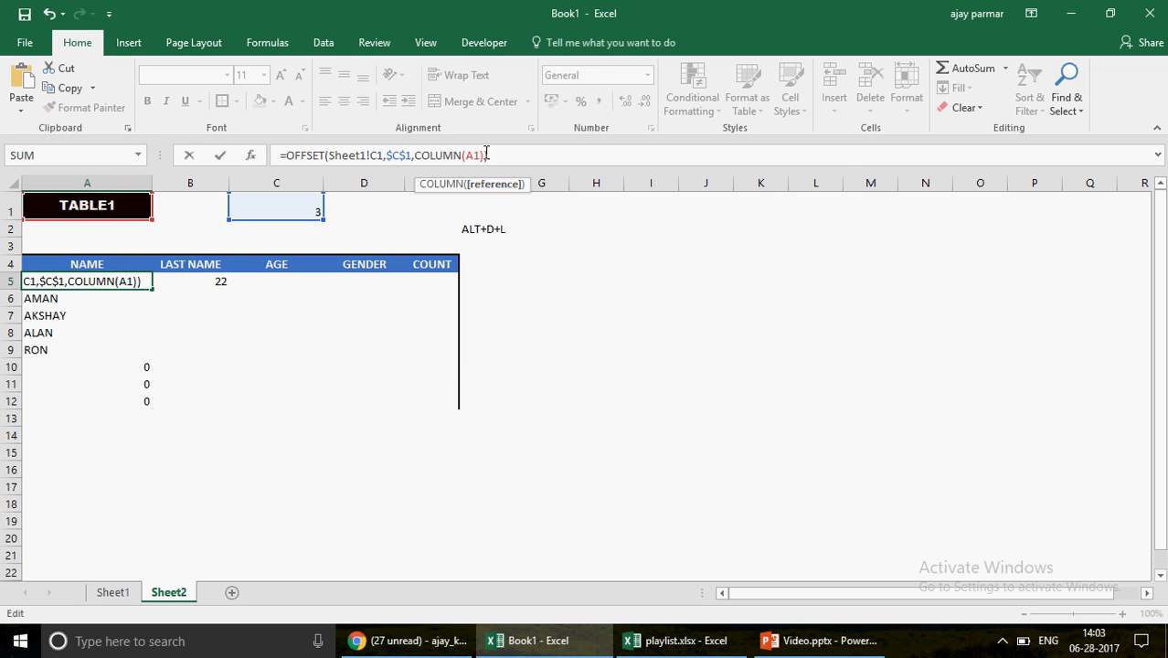
pyautogui.hotkey('ctrl', 'Return')
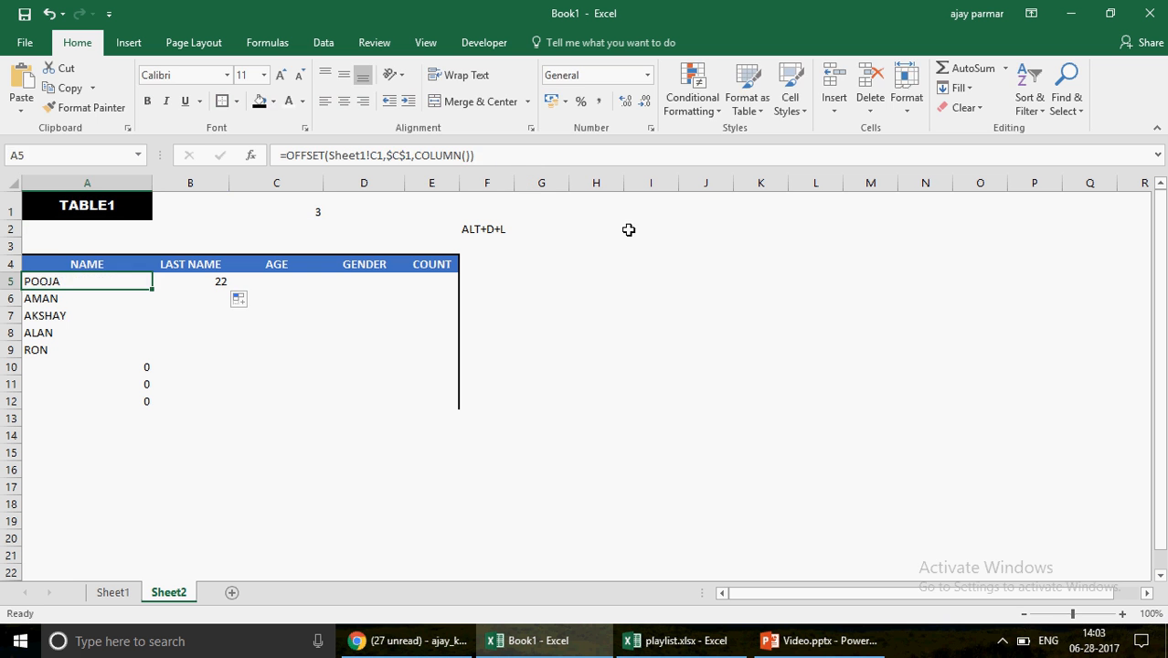
# Step: Enter =COLUMN() in I9 as a test and fill it across to M9
pyautogui.click(651, 335)
pyautogui.write('=COLU')
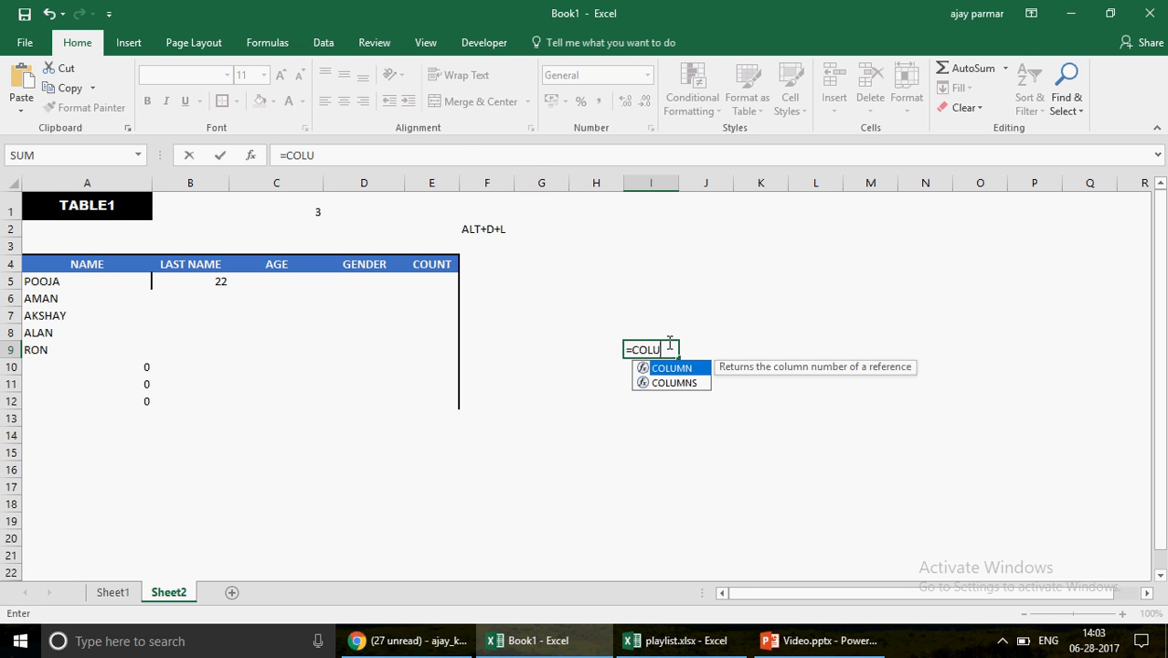
pyautogui.write('MN')
pyautogui.press('Return')
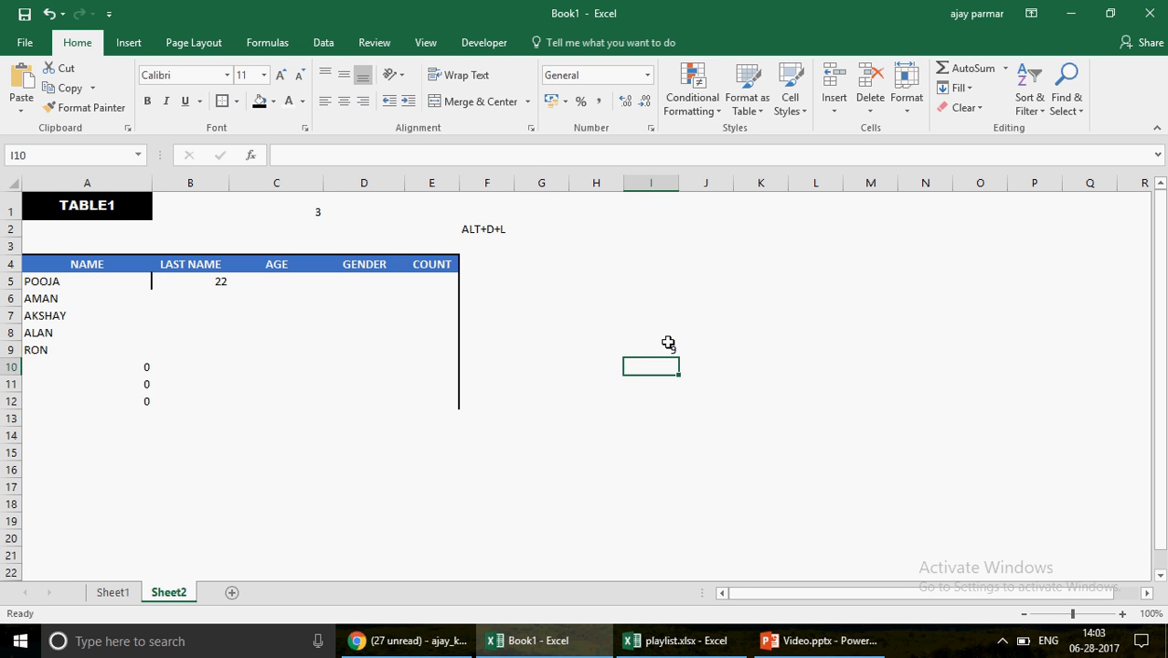
pyautogui.click(669, 349)
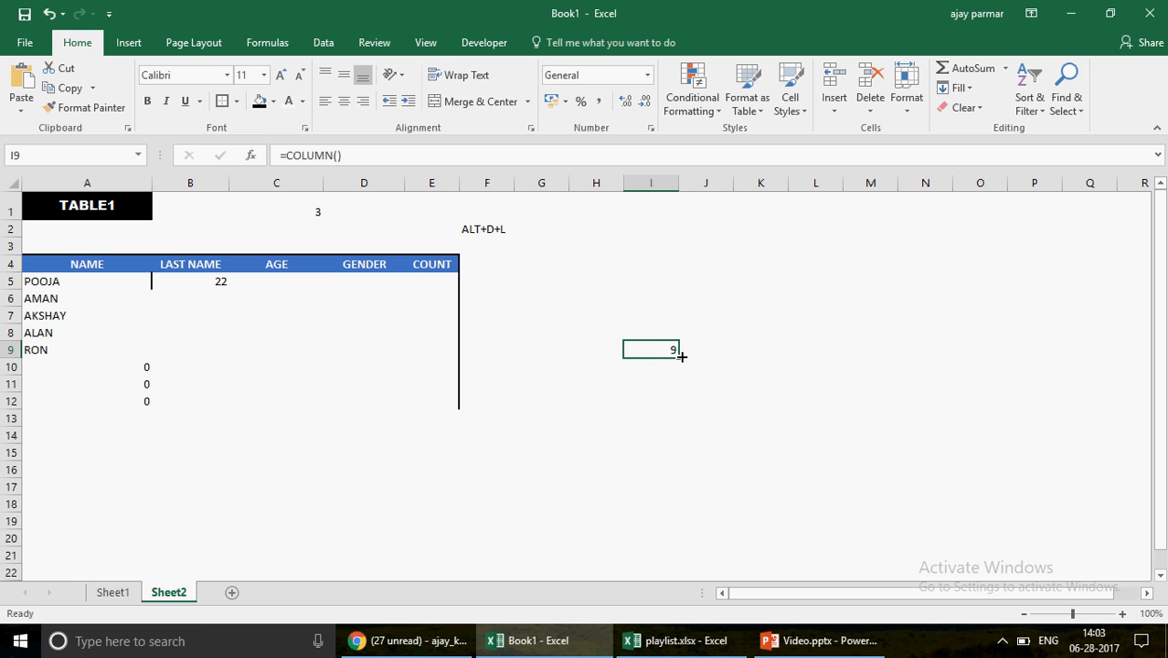
pyautogui.moveTo(682, 356); pyautogui.dragTo(893, 356)
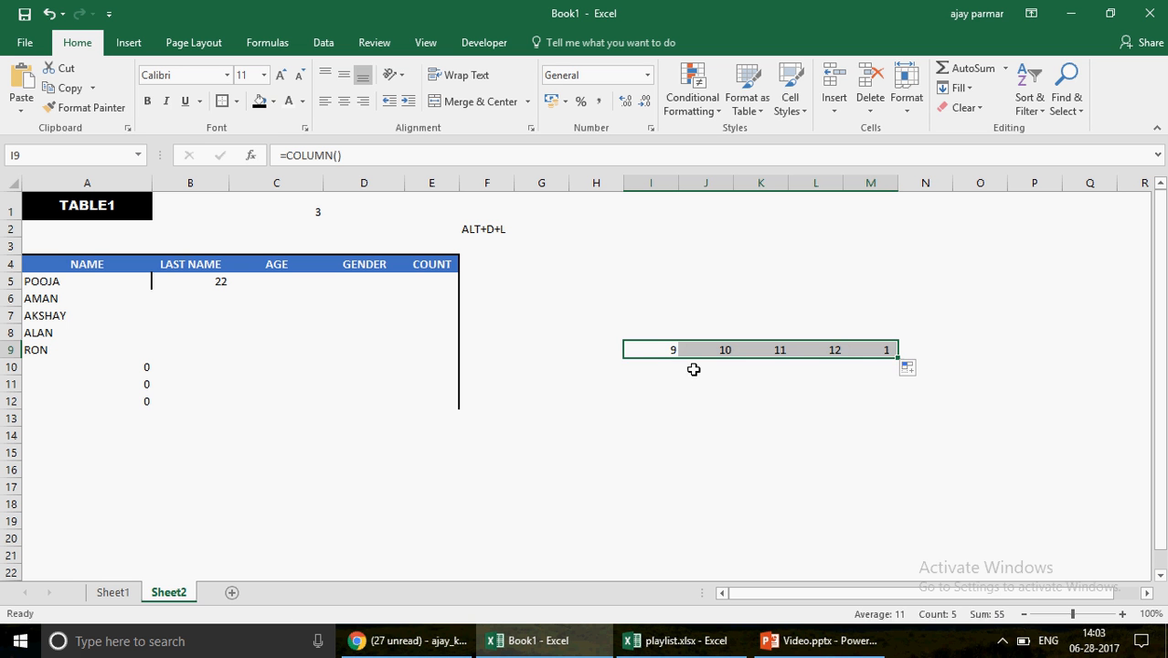
pyautogui.click(647, 387)
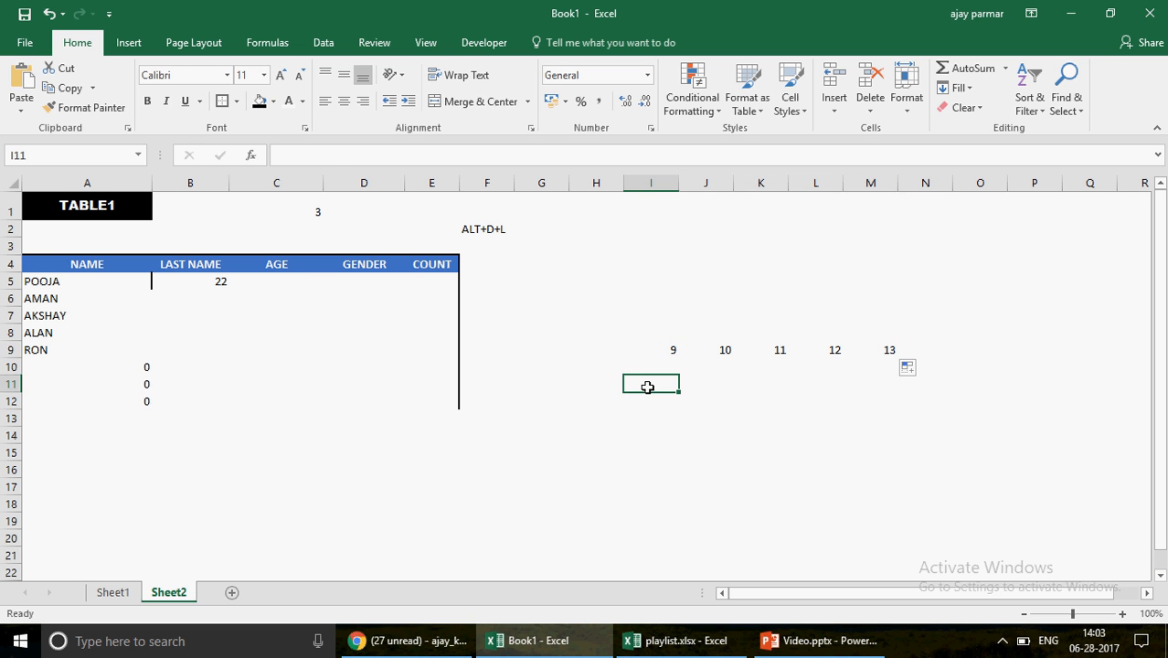
pyautogui.click(652, 347)
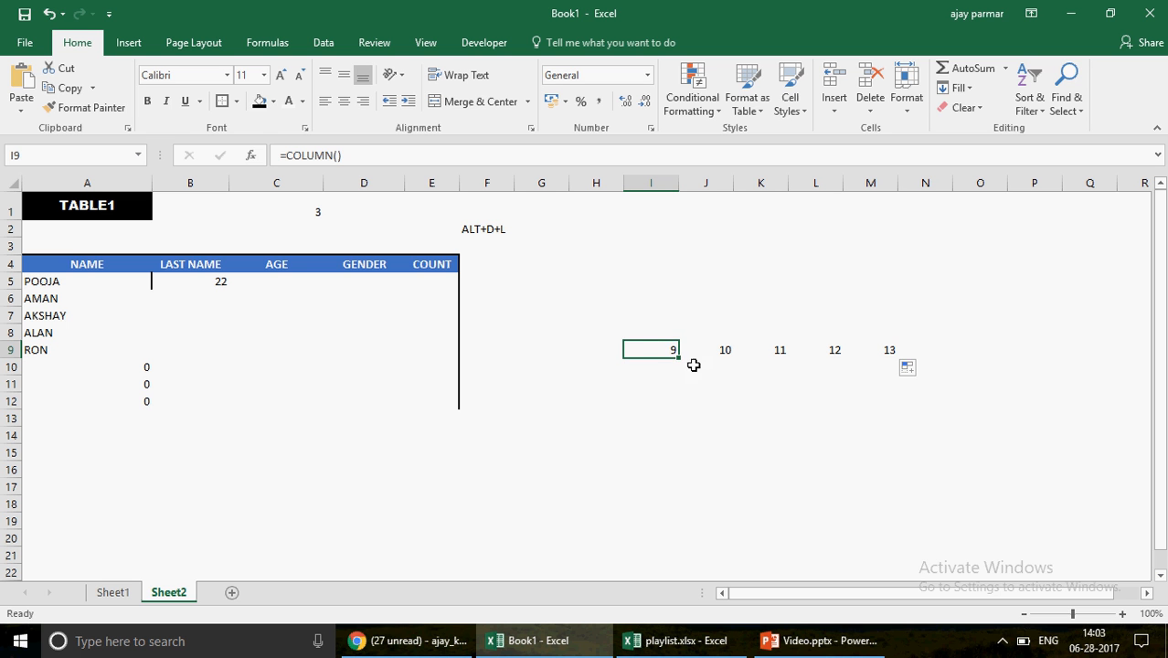
# Step: Enter =COLUMN($I$1) in I11 with an absolute reference, correcting the spelling of the function name
pyautogui.click(674, 382)
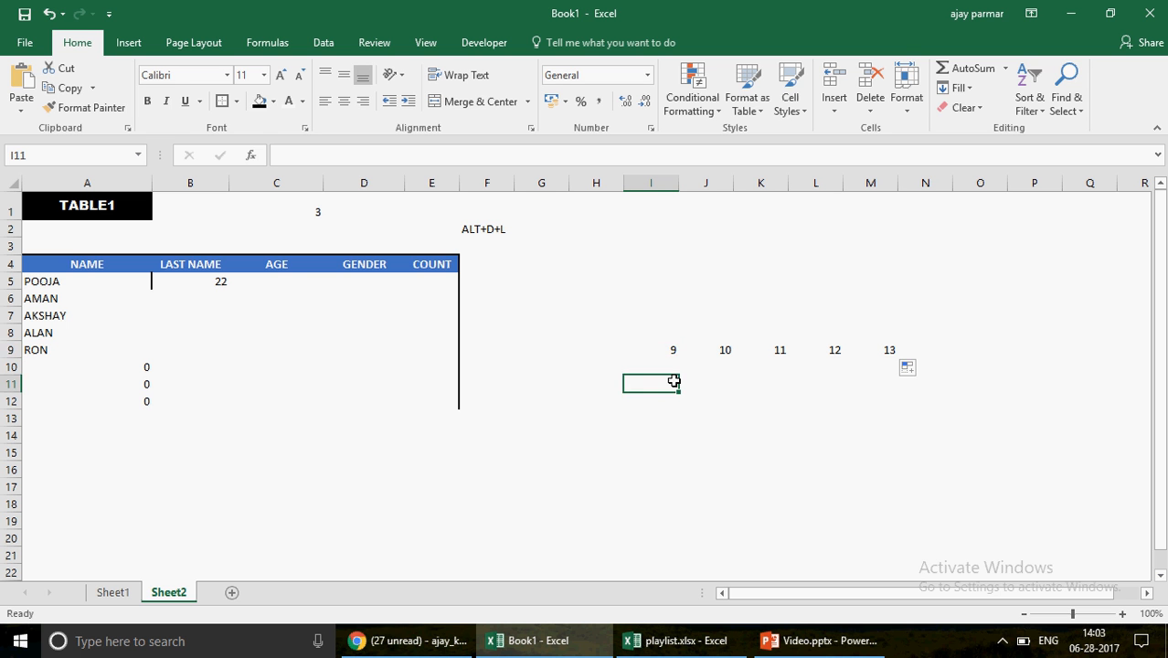
pyautogui.write('=COUL')
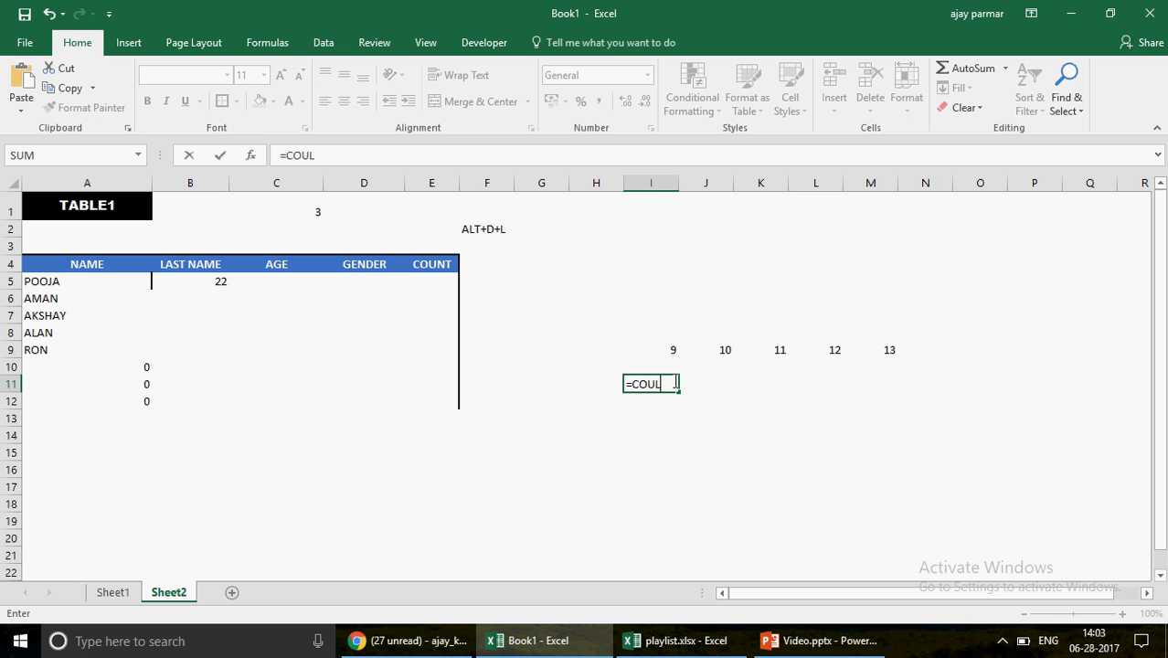
pyautogui.write('UMN(')
pyautogui.click(658, 210)
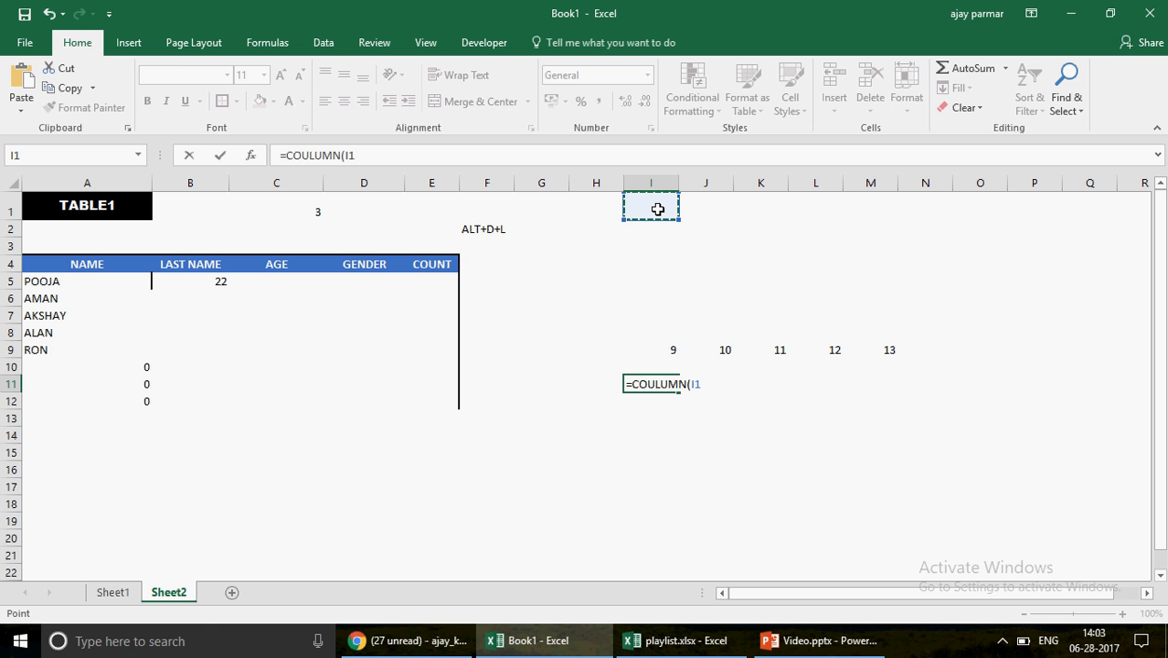
pyautogui.press('F4')
pyautogui.write(')')
pyautogui.press('Return')
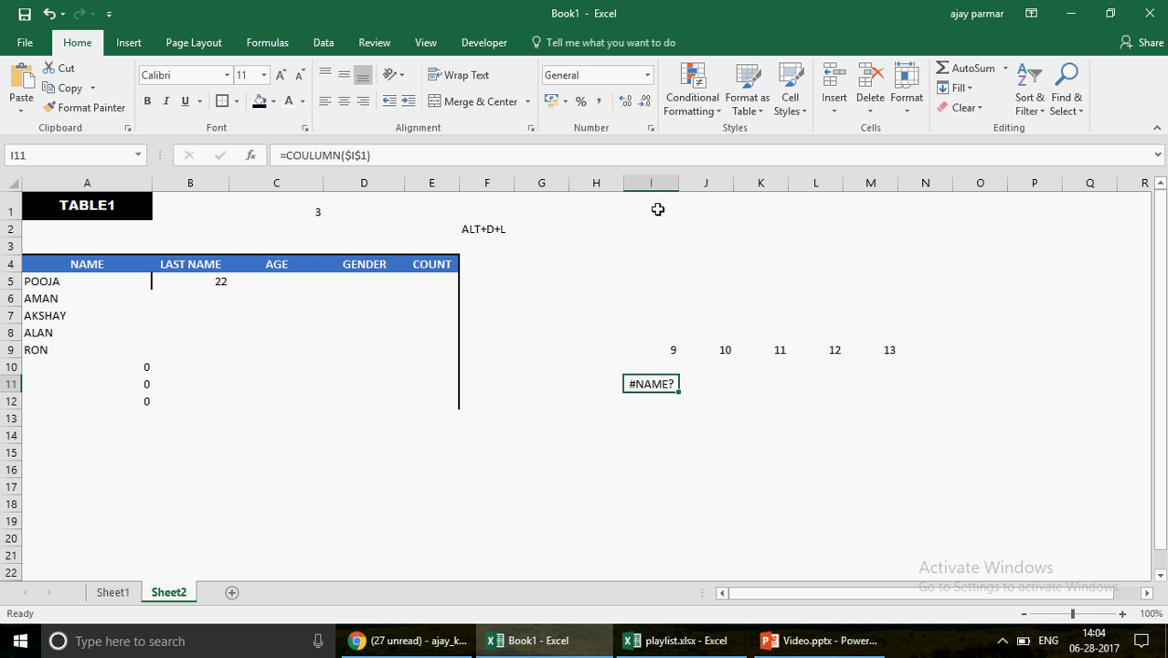
pyautogui.click(356, 156)
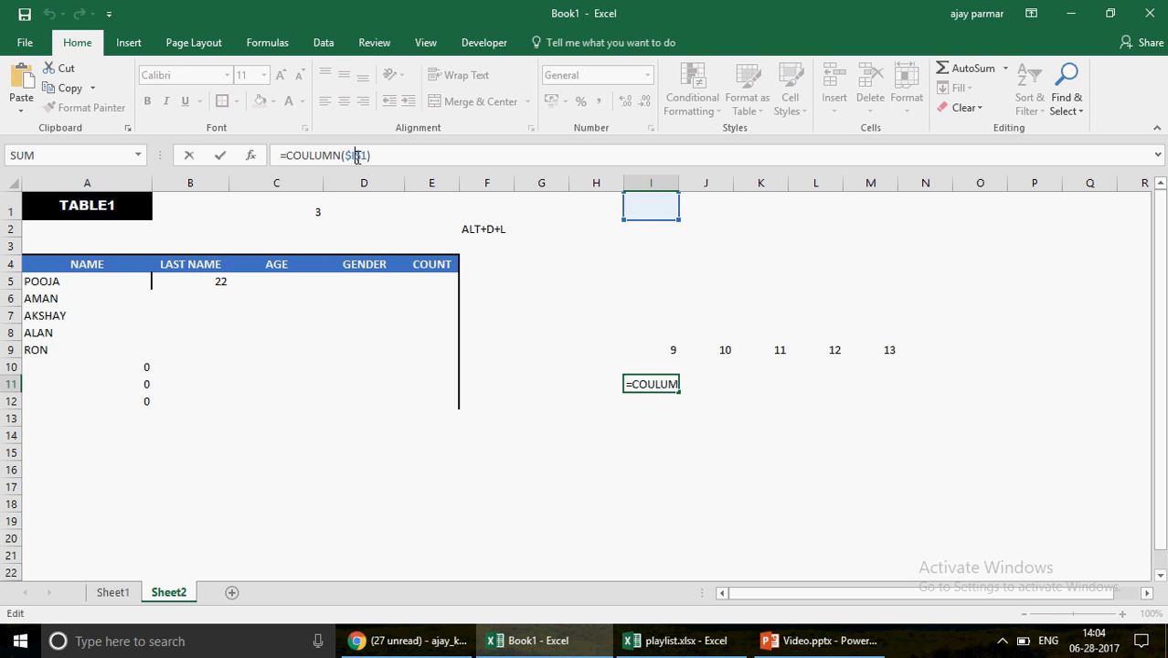
pyautogui.click(322, 155)
pyautogui.press('BackSpace')
pyautogui.press('Return')
pyautogui.press('Up')
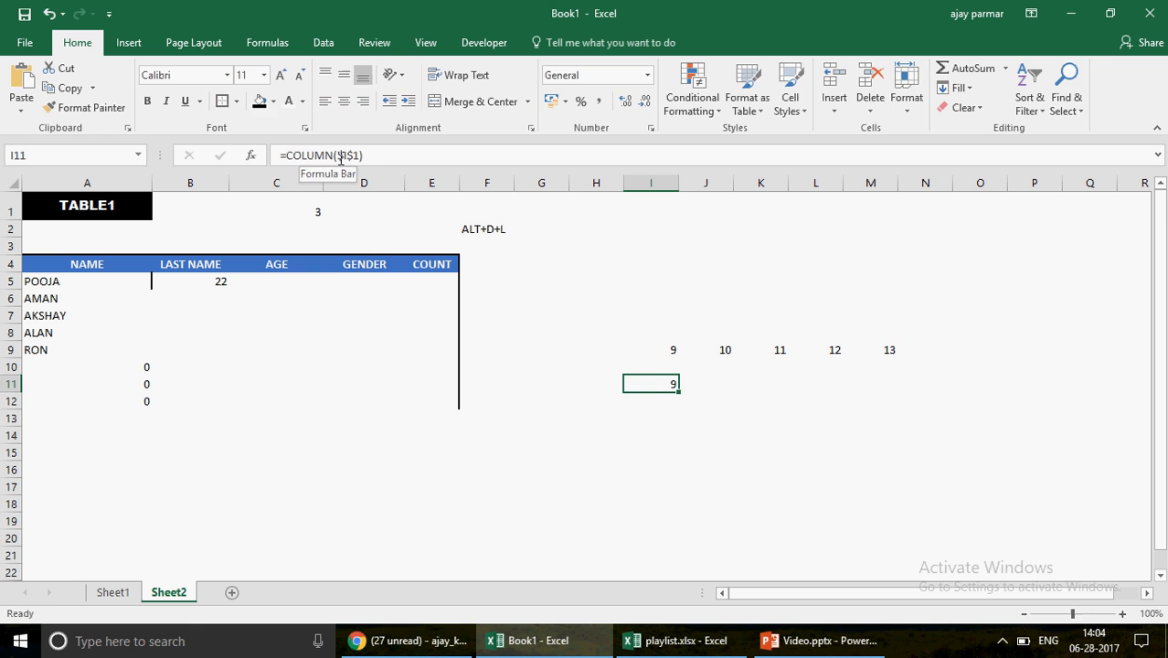
# Step: Fill the absolute COLUMN formula from I11 across to M11 and check the copied reference in K11
pyautogui.click(341, 155)
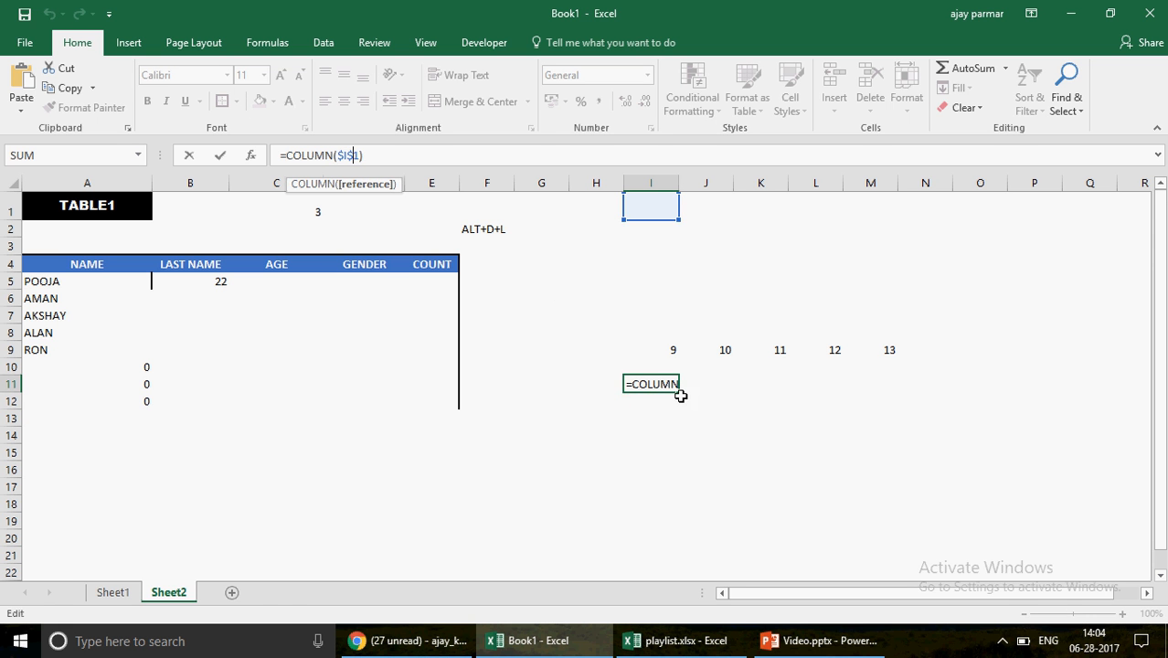
pyautogui.moveTo(680, 396); pyautogui.dragTo(901, 399)
pyautogui.press('Right')
pyautogui.press('Right')
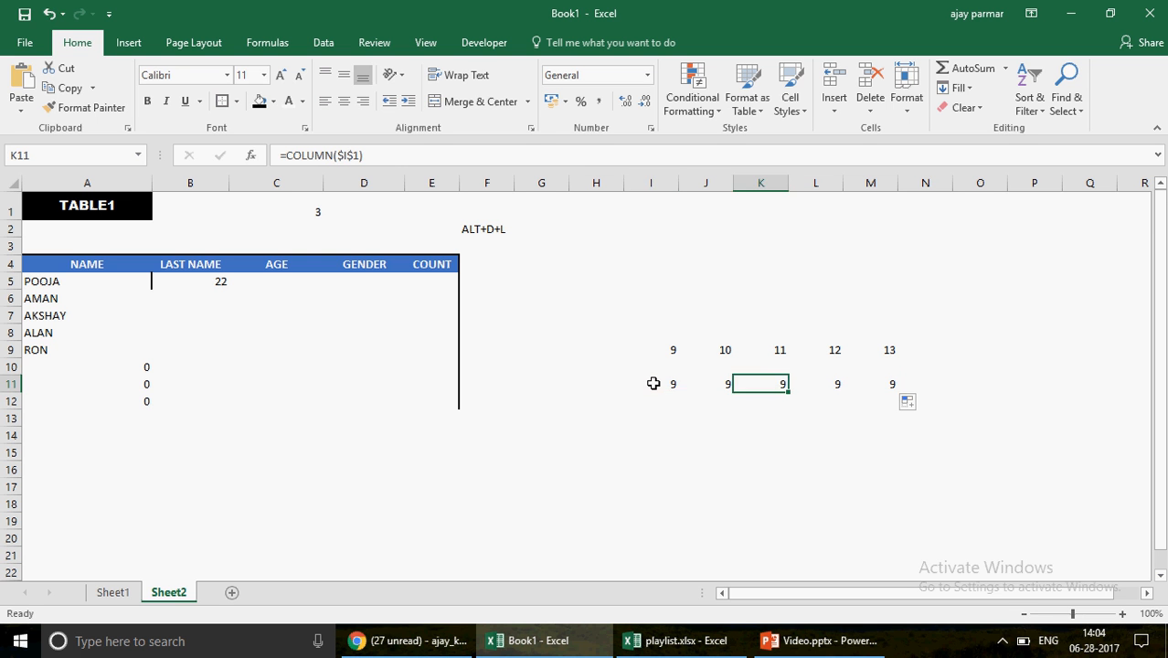
# Step: Change the reference in I11 to $A$1 and fill =COLUMN($A$1) across to N11
pyautogui.click(654, 384)
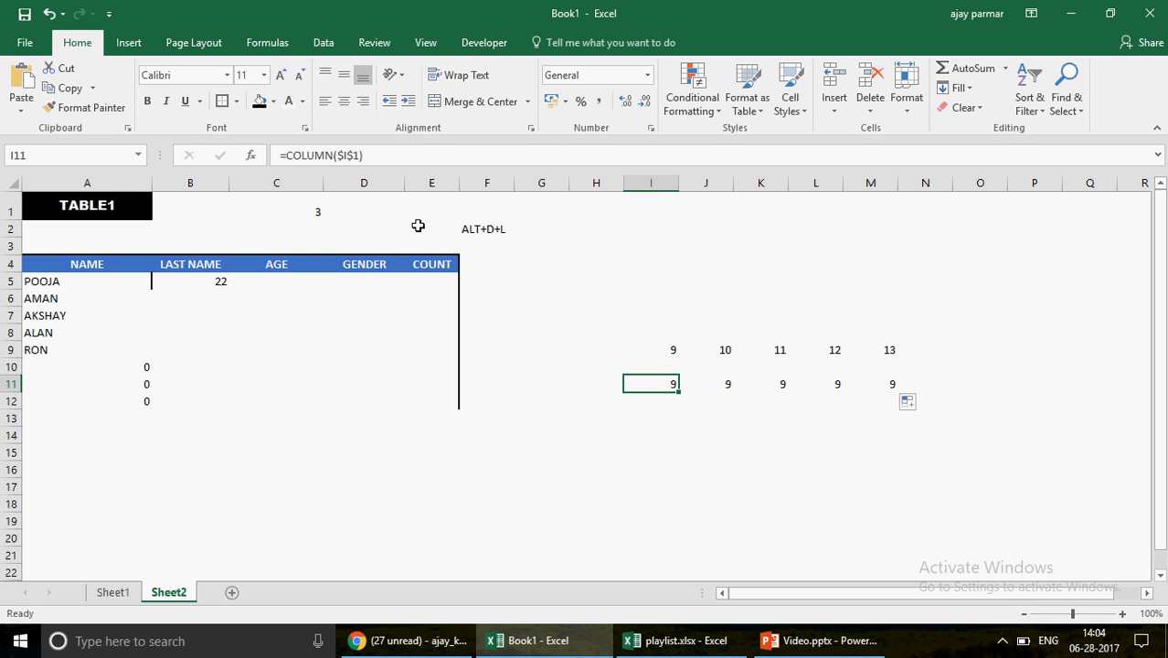
pyautogui.click(348, 156)
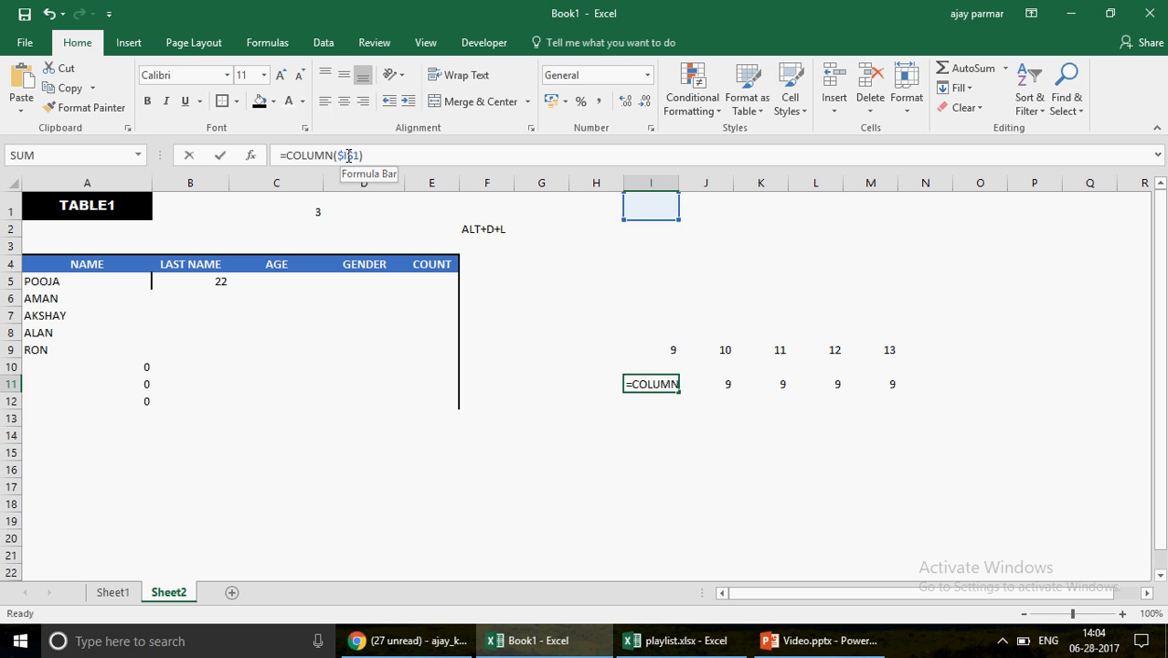
pyautogui.press('BackSpace')
pyautogui.write('A')
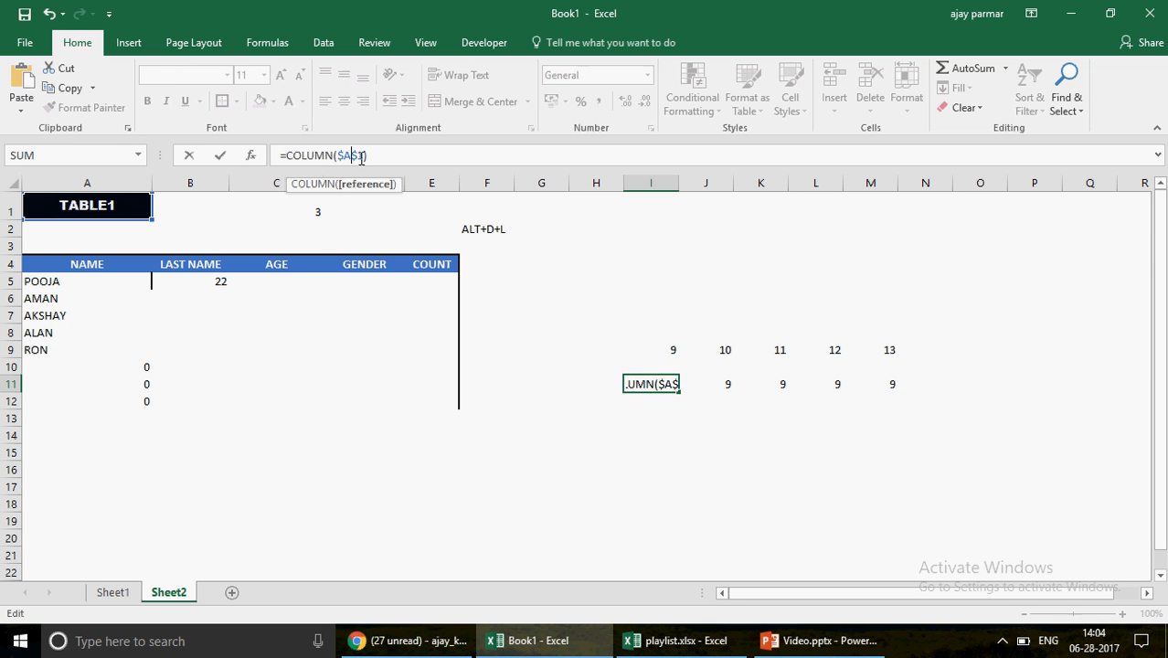
pyautogui.press('Return')
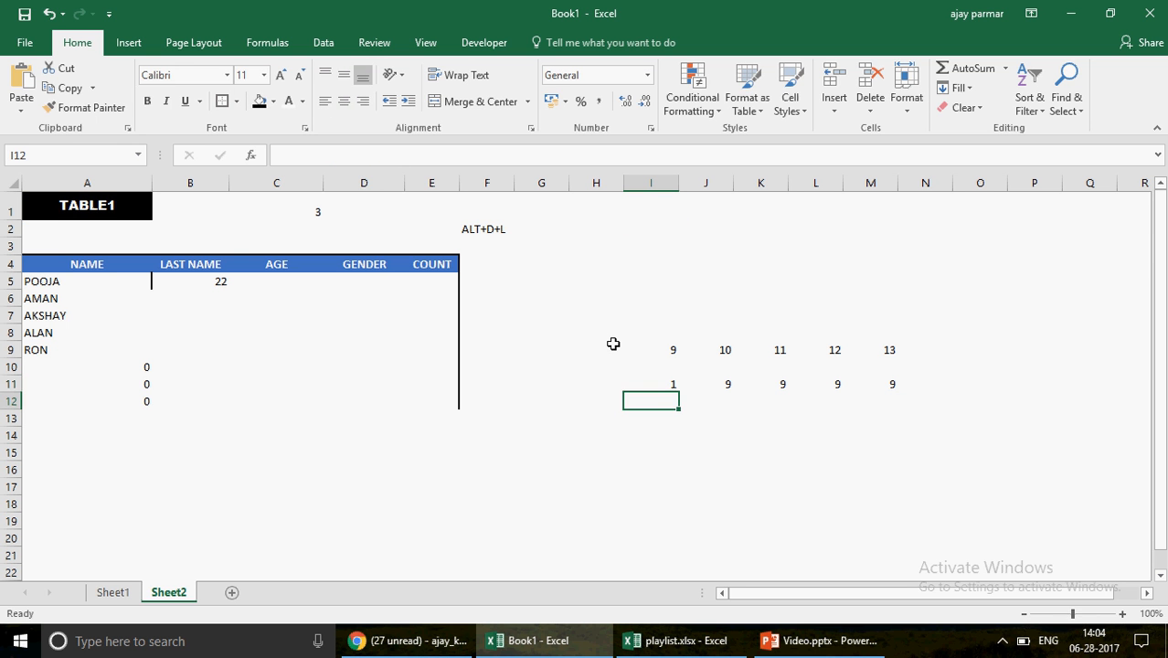
pyautogui.press('Up')
pyautogui.moveTo(679, 392); pyautogui.dragTo(928, 397)
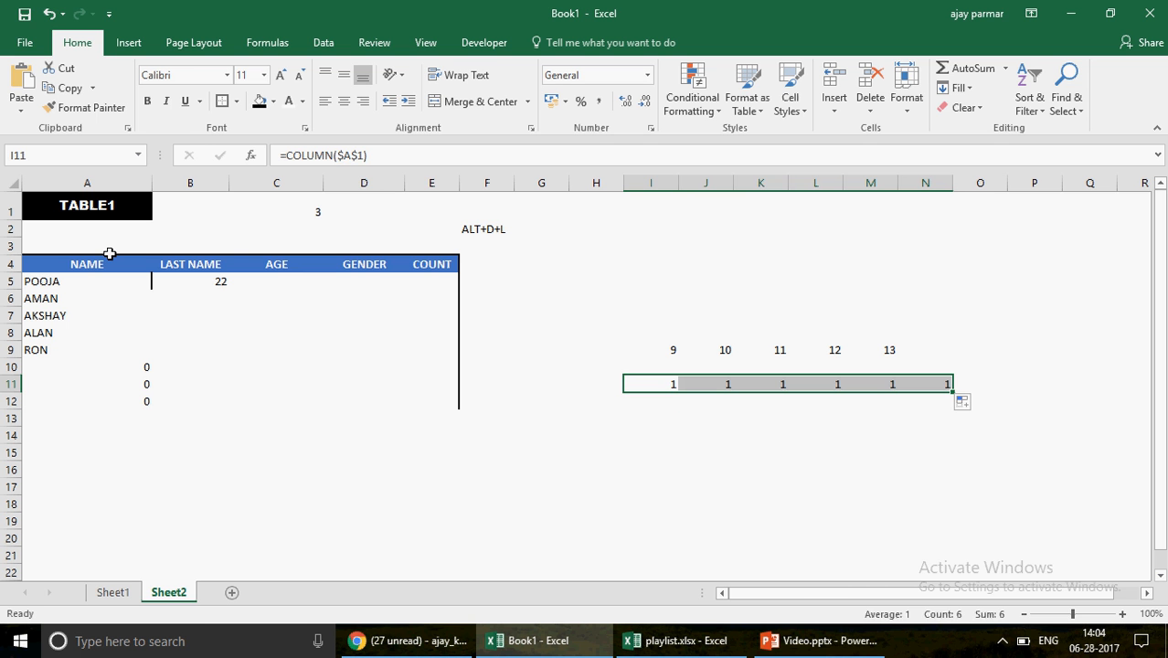
# Step: Add the absolute reference $A$1 to A5's COLUMN function, making the formula =OFFSET(Sheet1!C1,$C$1,COLUMN($A$1))
pyautogui.click(82, 280)
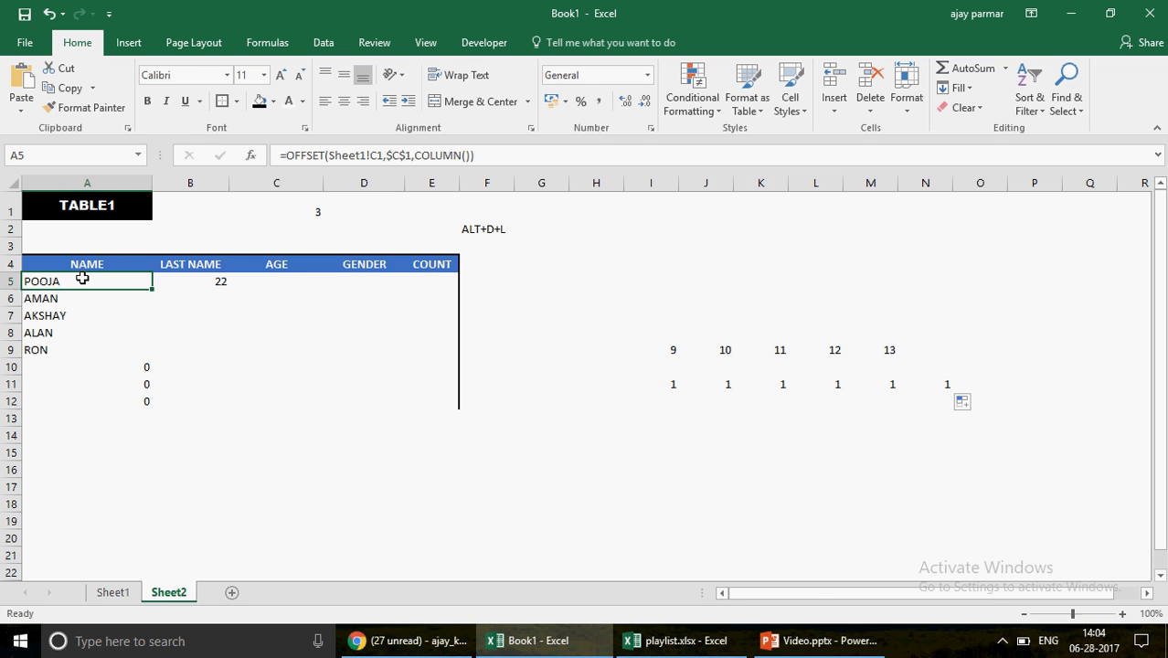
pyautogui.click(466, 155)
pyautogui.write('A1')
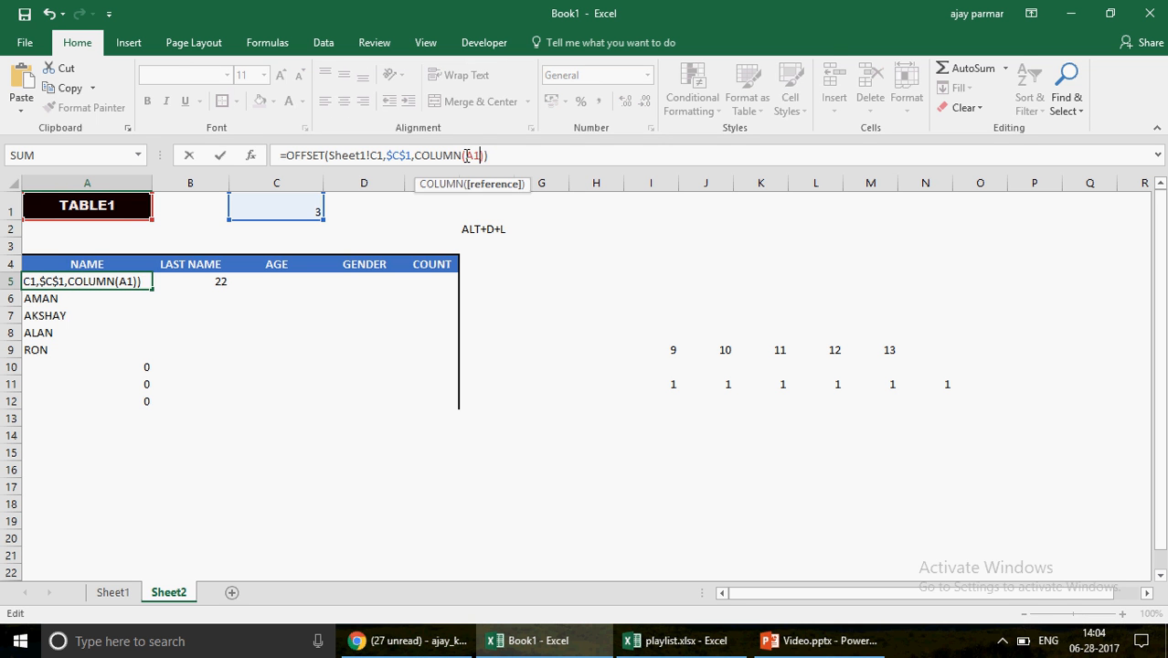
pyautogui.press('F4')
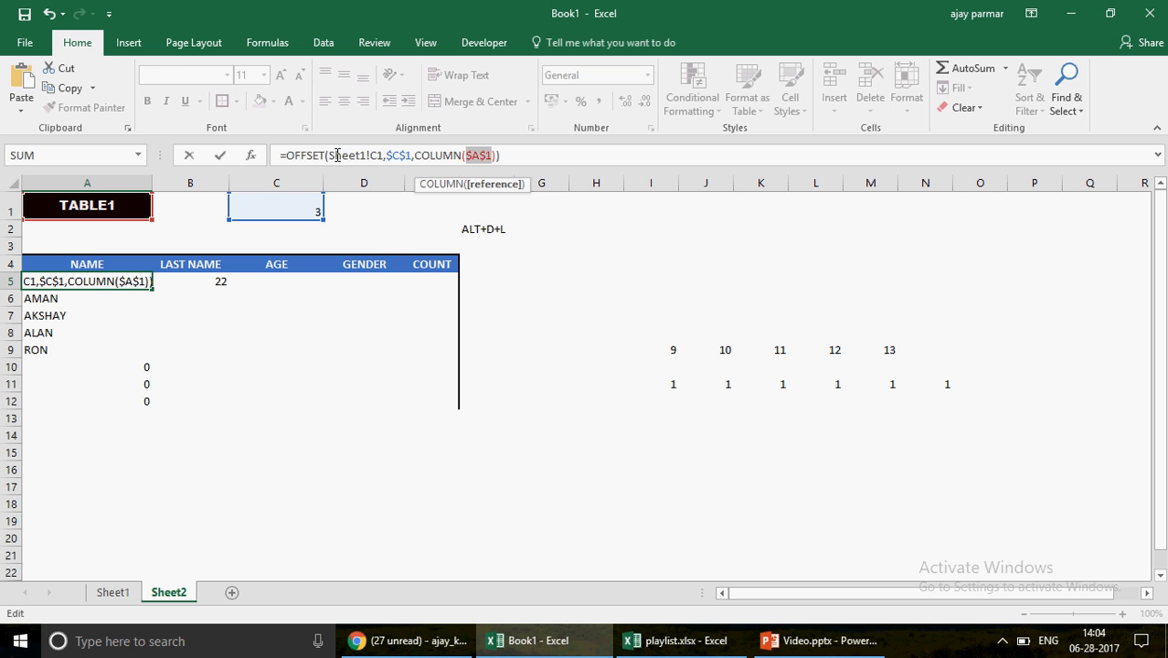
pyautogui.hotkey('ctrl', 'Return')
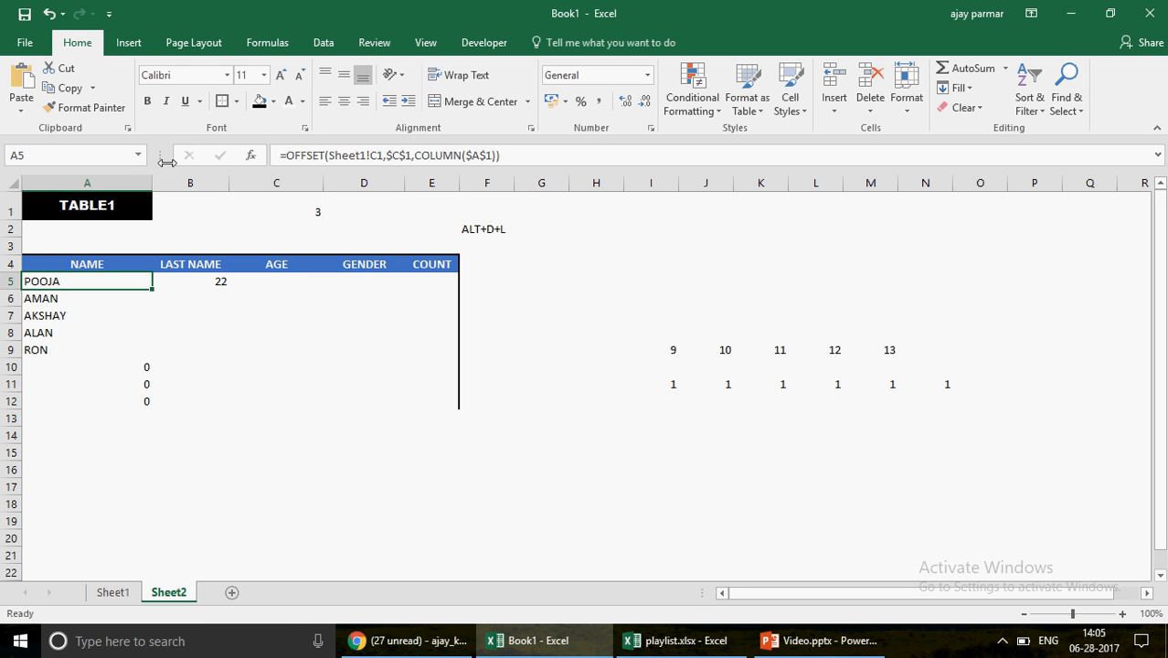
# Step: Fill A5's OFFSET formula through A5:E12 and centre the filled cells horizontally
pyautogui.moveTo(151, 291); pyautogui.dragTo(444, 403)
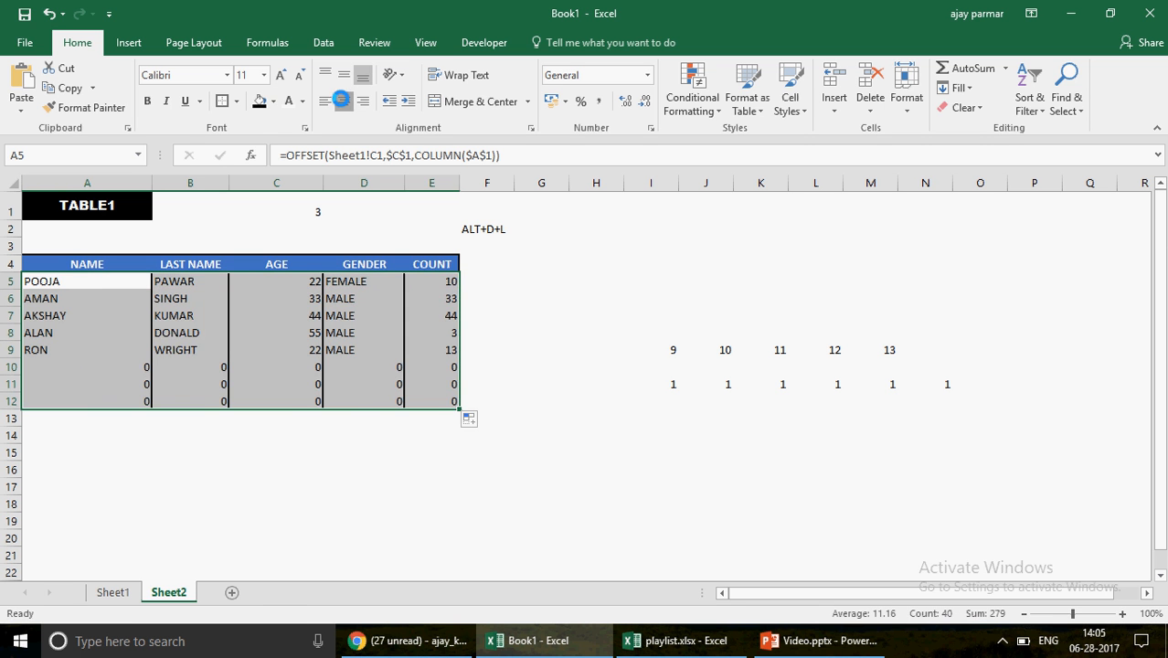
pyautogui.click(341, 100)
pyautogui.click(88, 284)
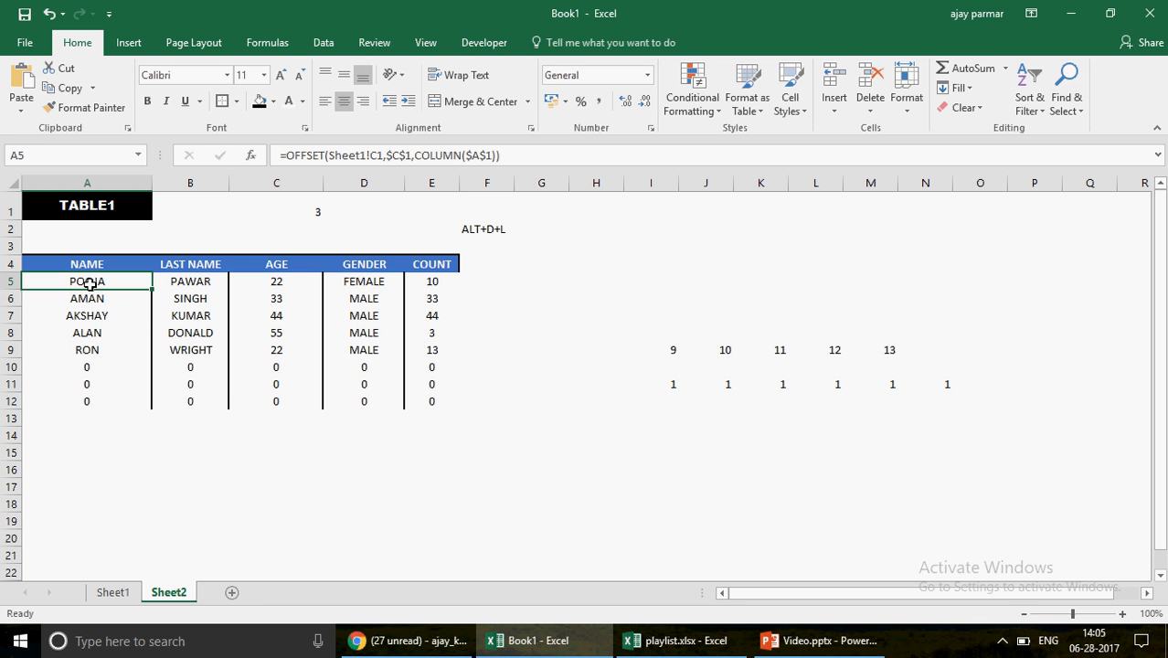
# Step: Compare the OFFSET formulas in A5 and A6 and review the MATCH formula in C1 on Sheet2
pyautogui.press('Down')
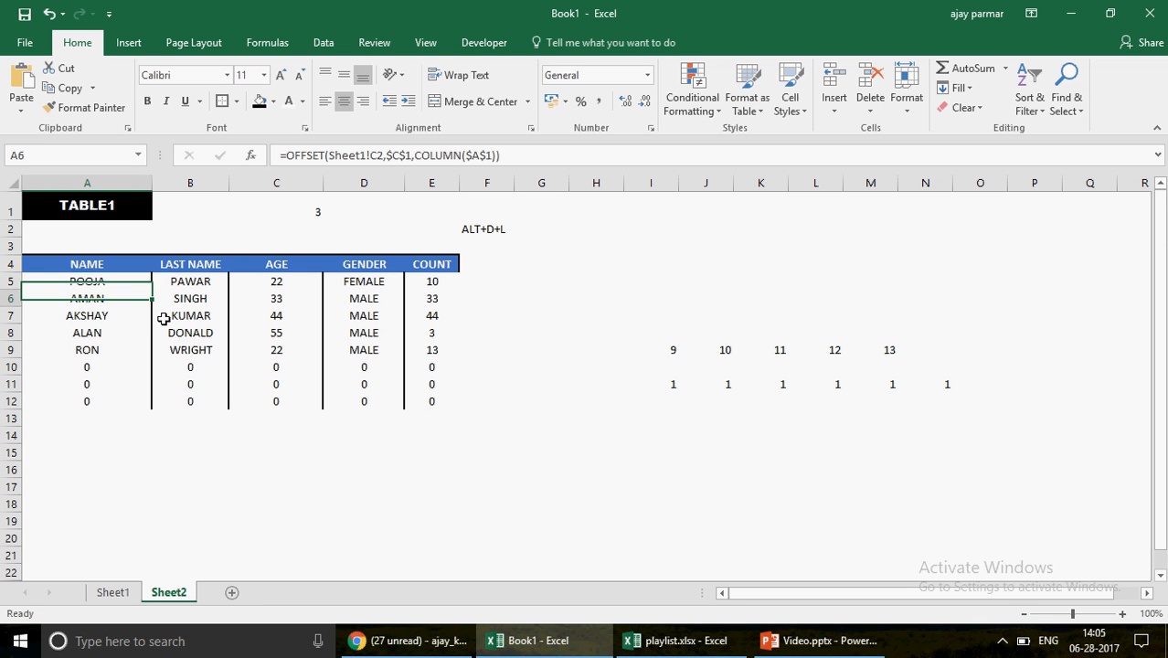
pyautogui.press('Up')
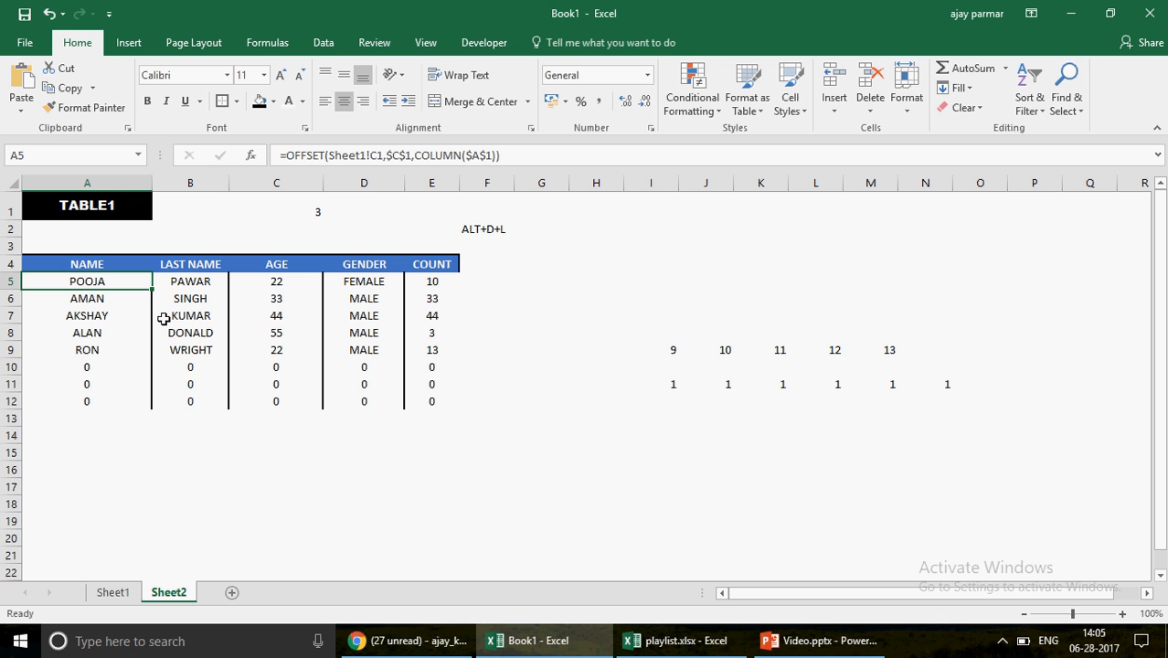
pyautogui.press('Down')
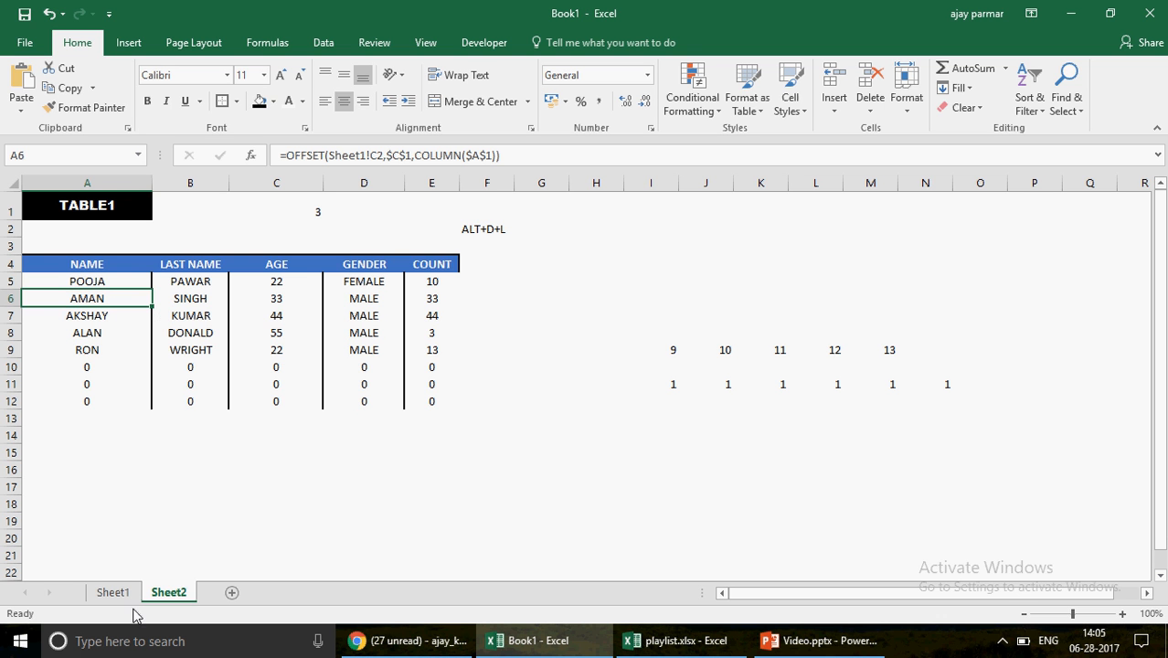
pyautogui.click(300, 216)
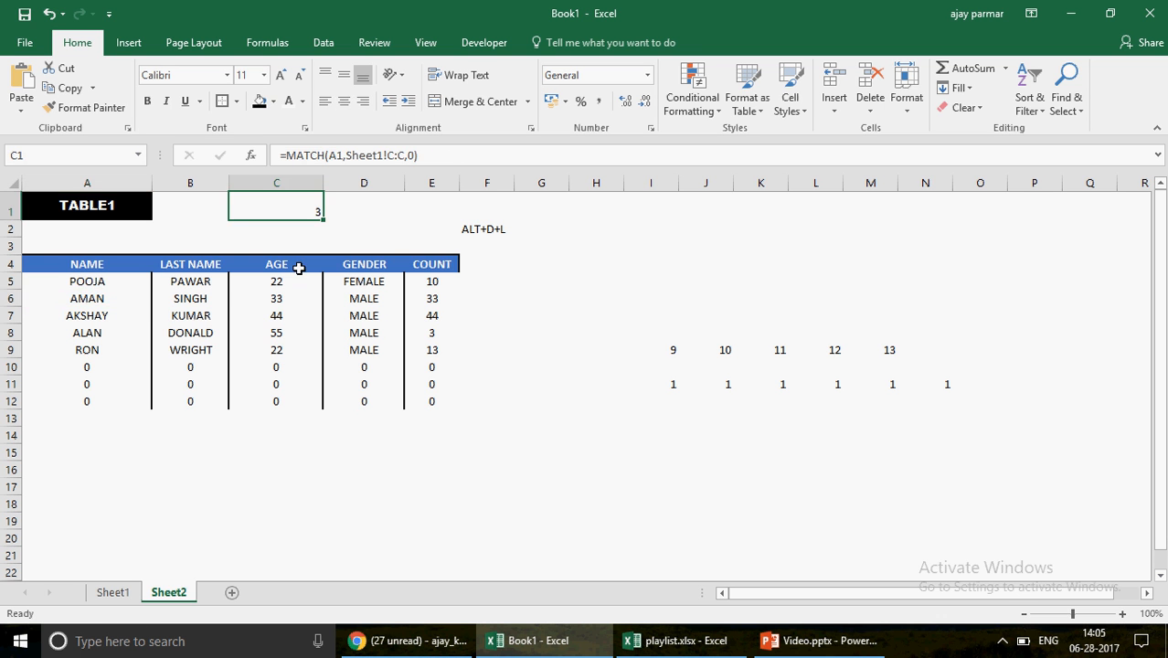
pyautogui.click(191, 282)
# Step: On Sheet1, trace A5's offset from C1 three rows down and one column across to D4
pyautogui.click(114, 592)
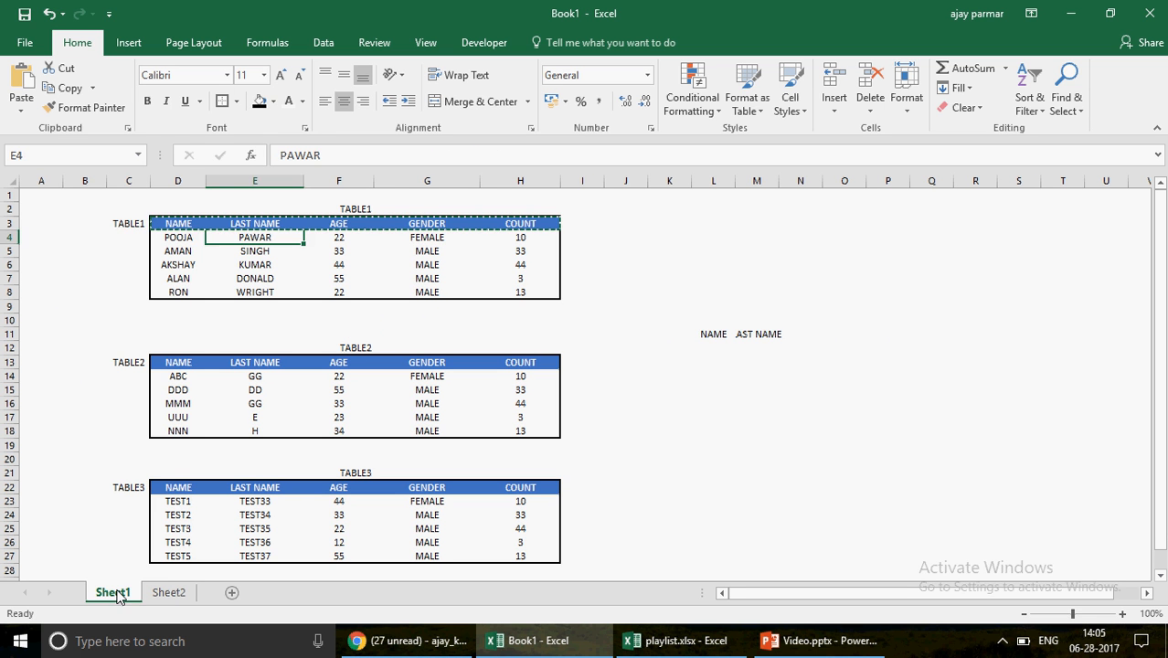
pyautogui.click(131, 195)
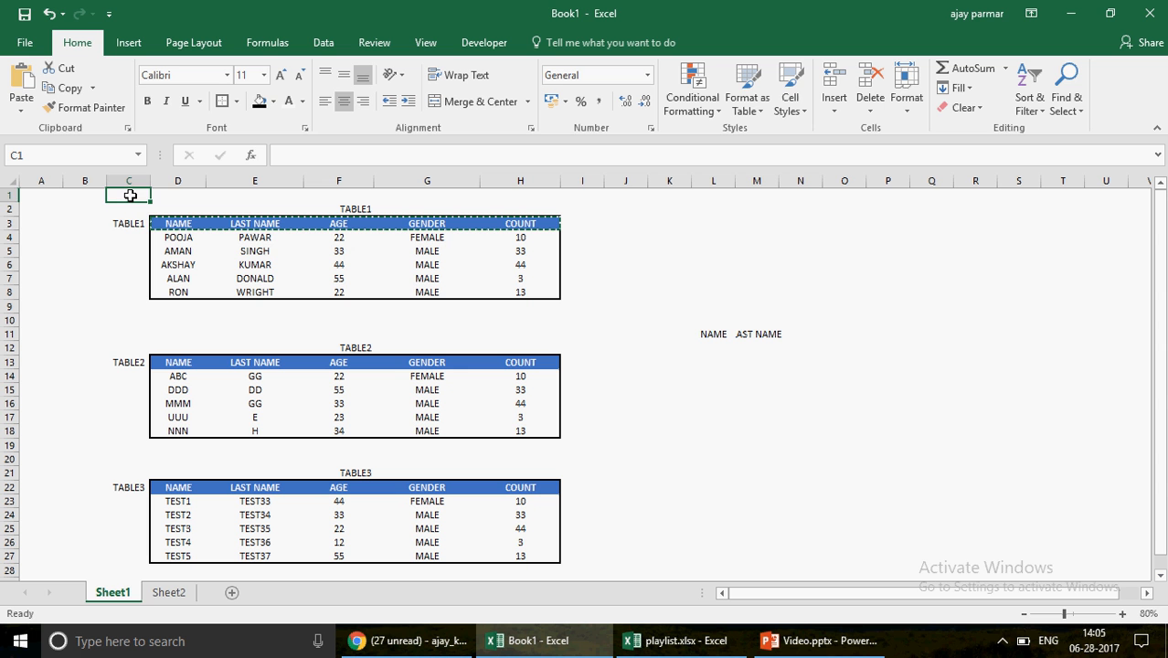
pyautogui.press('Down')
pyautogui.press('Down')
pyautogui.press('Right')
pyautogui.press('Down')
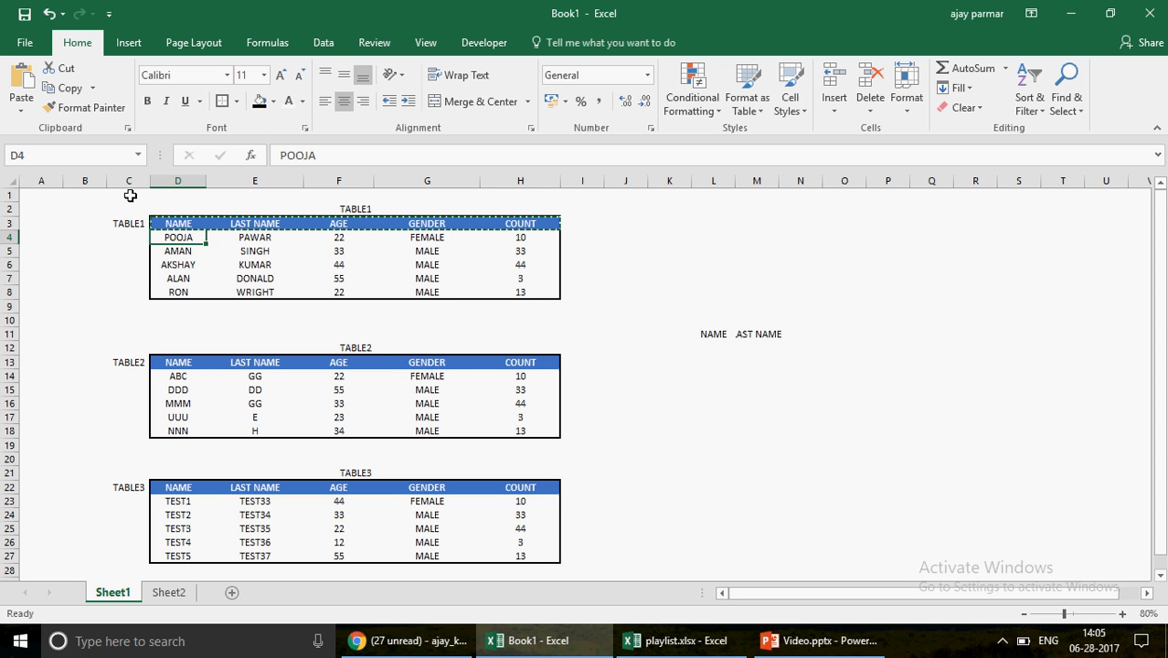
# Step: Trace A6's offset on Sheet1 from C2 three rows down and one column across to D5
pyautogui.press('Left')
pyautogui.press('Up')
pyautogui.press('Up')
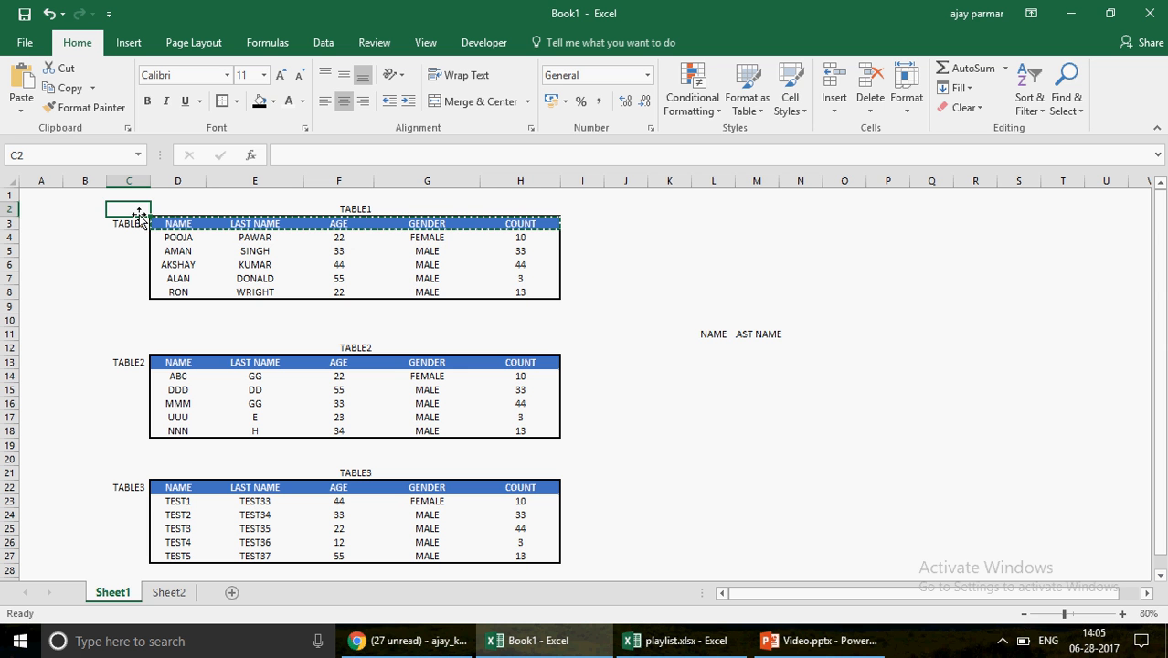
pyautogui.press('Down')
pyautogui.press('Down')
pyautogui.press('Down')
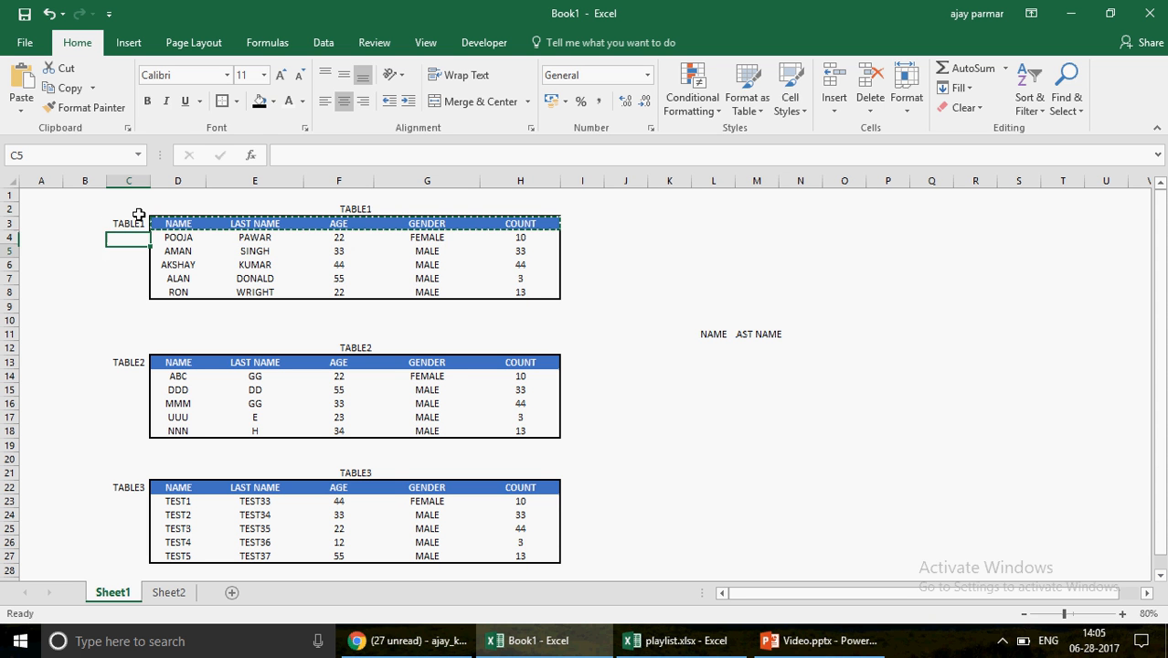
pyautogui.press('Right')
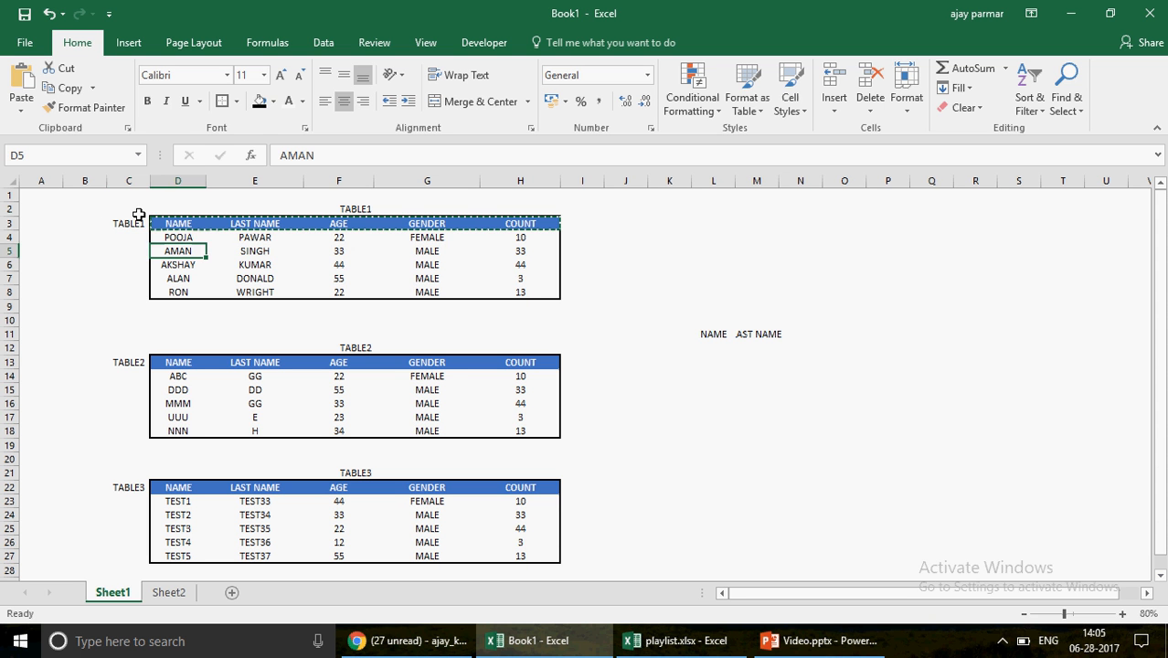
pyautogui.press('Left')
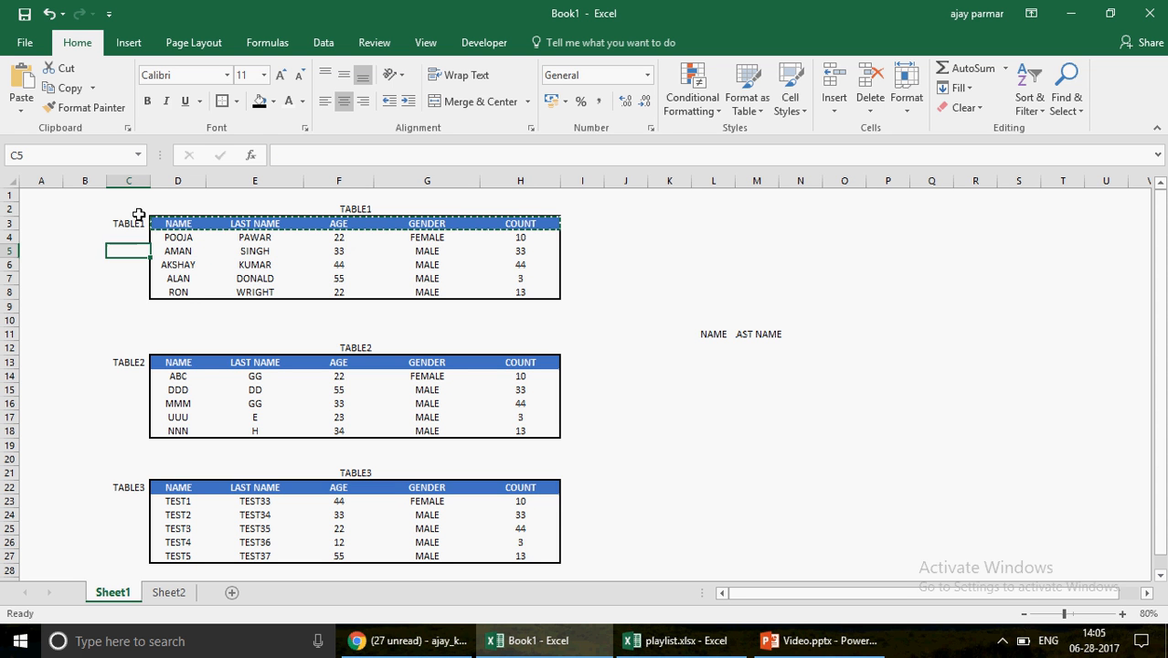
# Step: Trace the offset on Sheet1 from C3 three rows down and one column across to D6, and return to C1
pyautogui.click(140, 218)
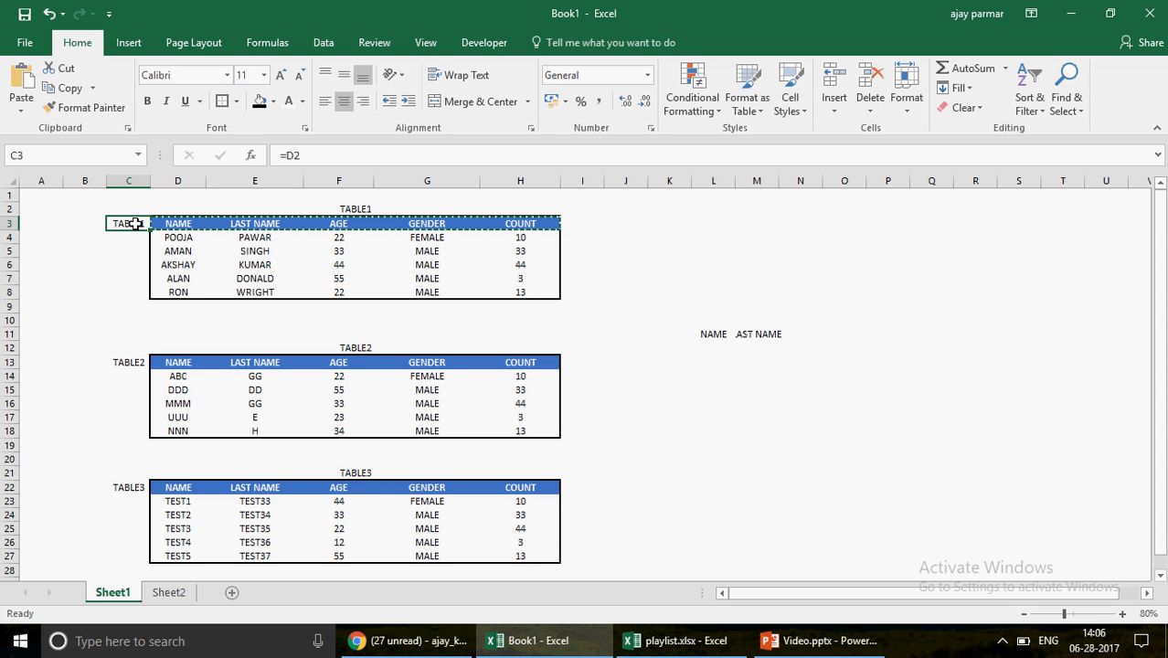
pyautogui.press('Down')
pyautogui.press('Down')
pyautogui.press('Down')
pyautogui.press('Right')
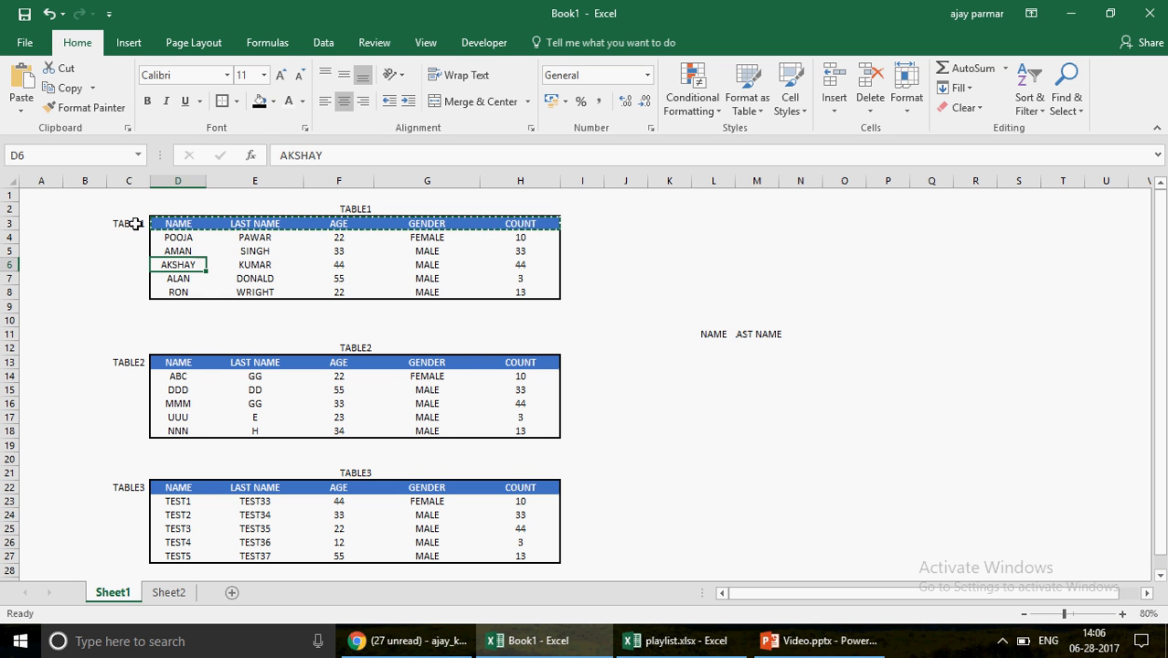
pyautogui.press('Up')
pyautogui.press('Up')
pyautogui.press('Up')
pyautogui.press('Left')
pyautogui.press('Up')
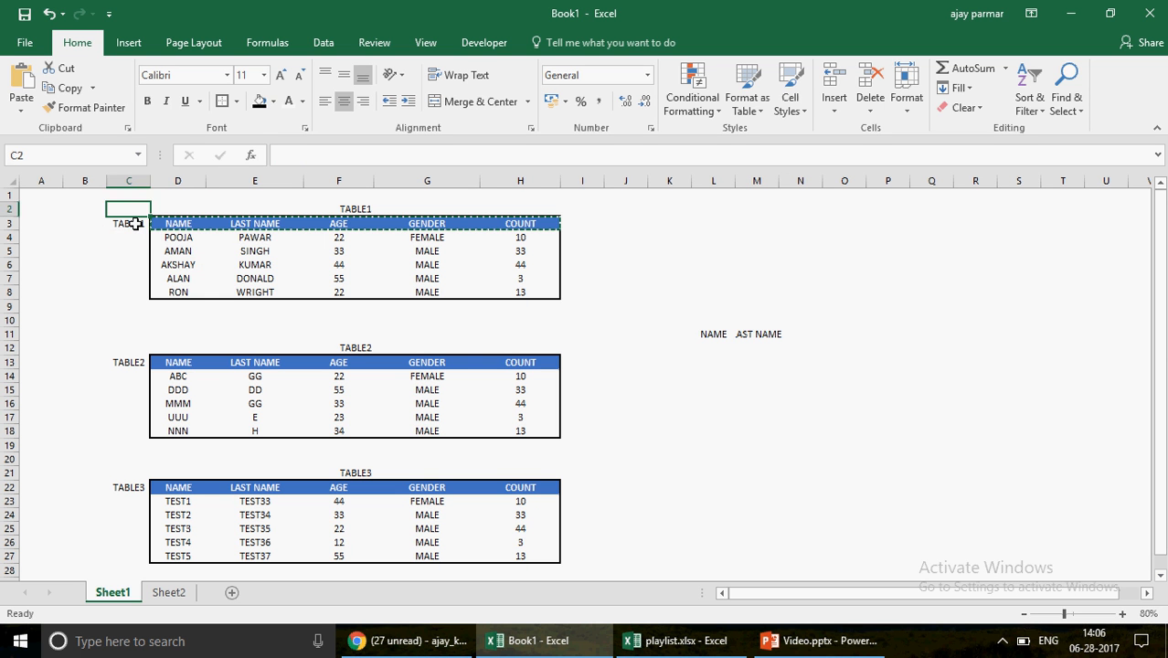
pyautogui.press('Up')
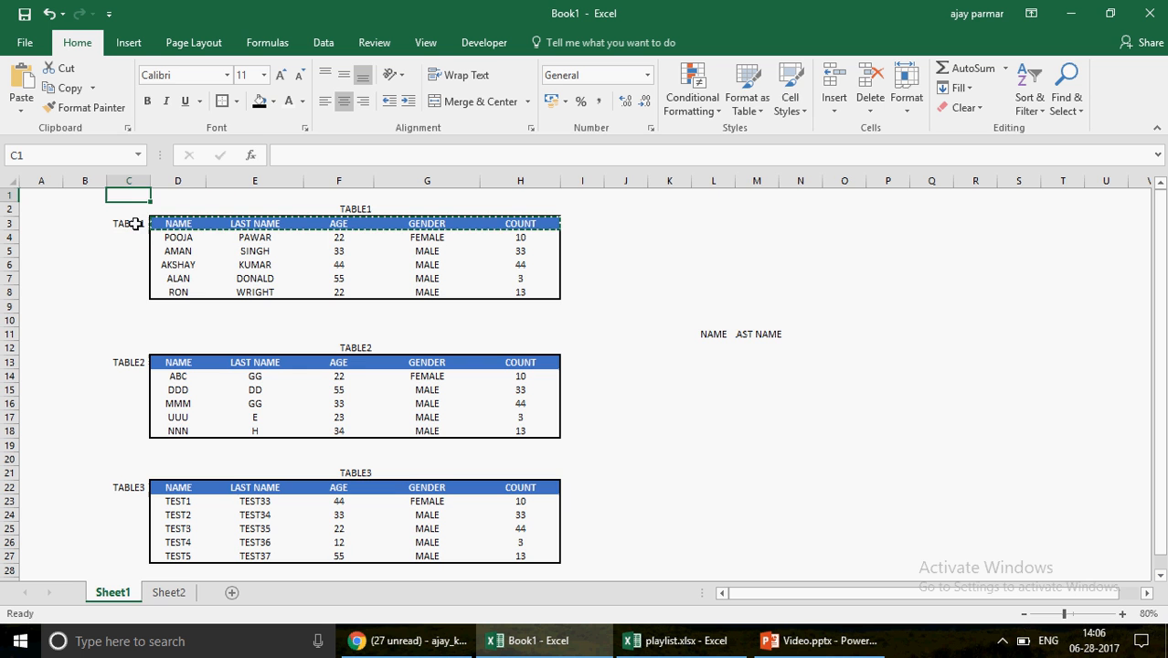
# Step: Compare the starting references of the OFFSET formulas in A5 and B5 on Sheet2
pyautogui.click(168, 592)
pyautogui.click(105, 280)
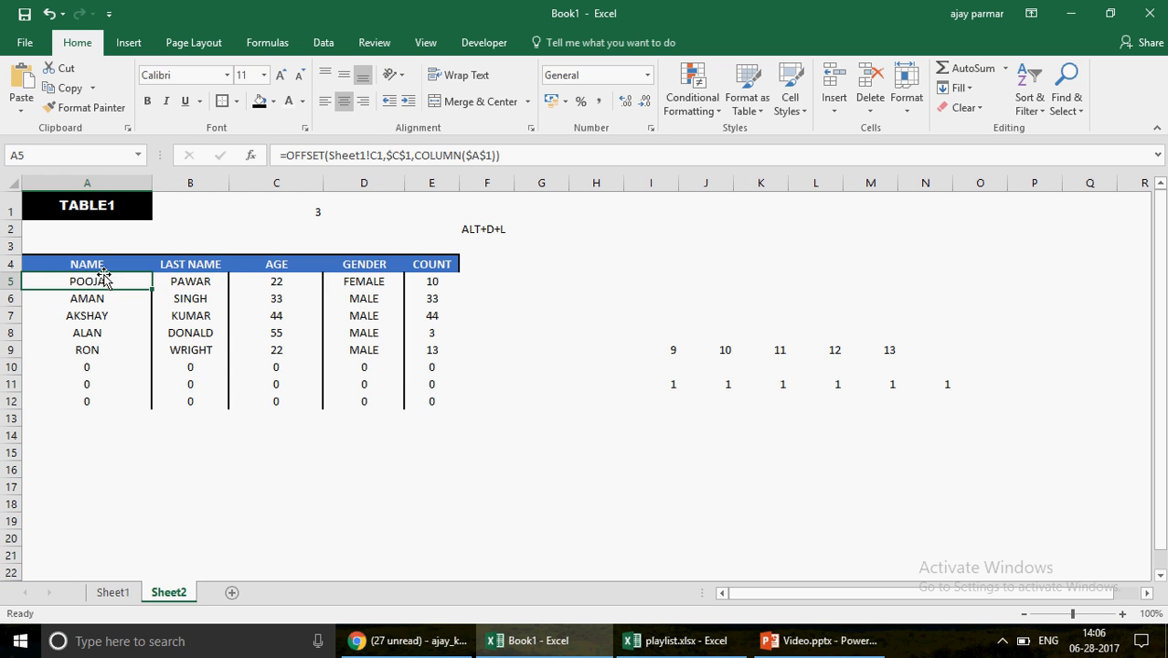
pyautogui.press('Right')
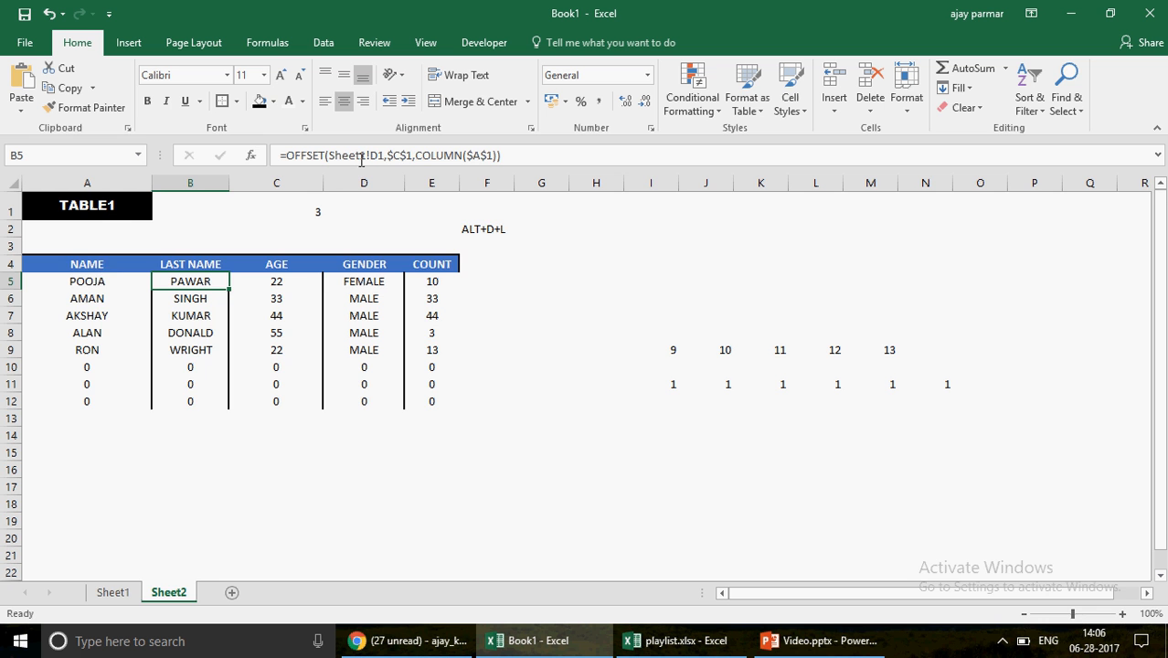
# Step: Trace B5's offset on Sheet1 from D1 three rows down and one column across to E4
pyautogui.hotkey('ctrl', 'pageup')
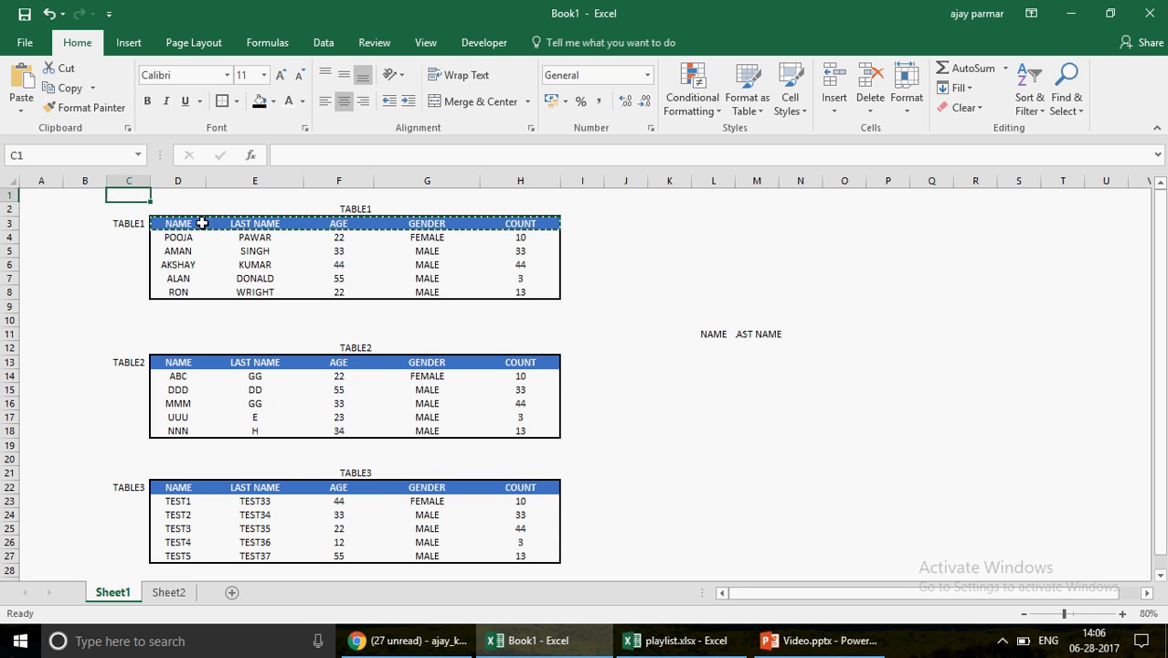
pyautogui.click(178, 194)
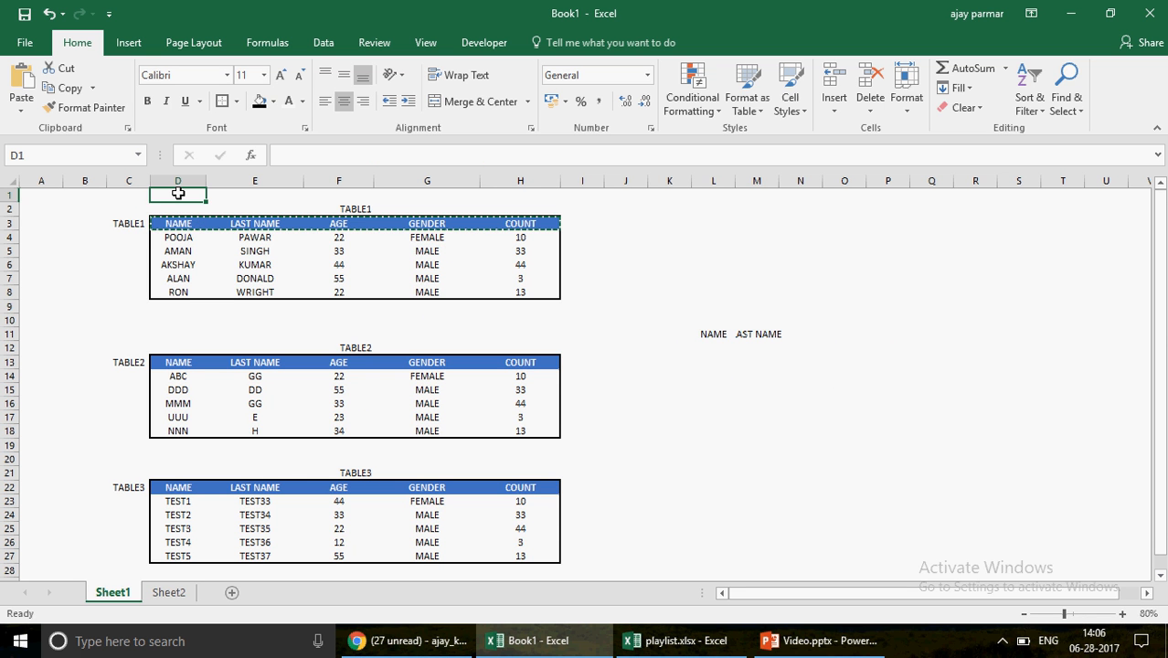
pyautogui.press('Down')
pyautogui.press('Down')
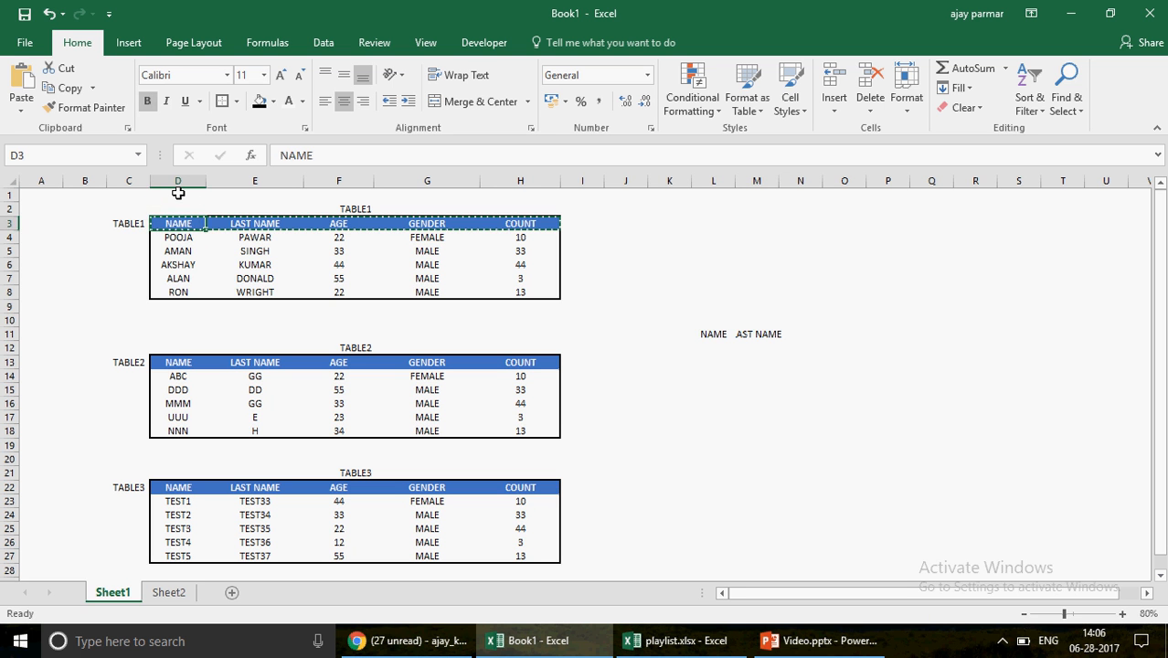
pyautogui.press('Down')
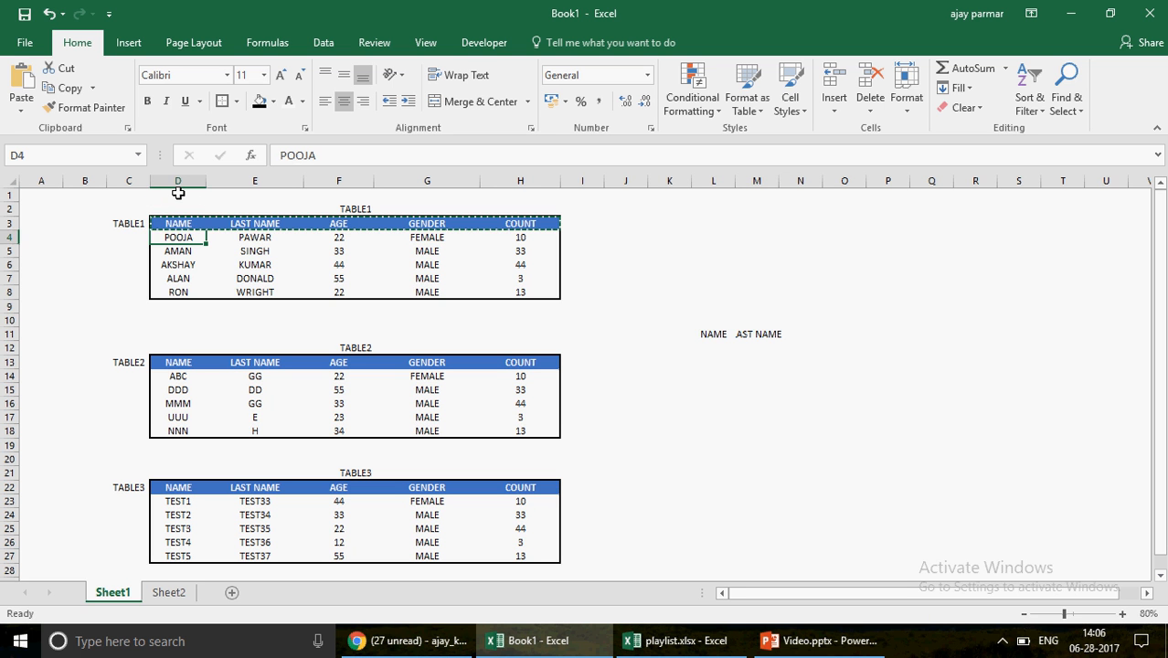
pyautogui.press('Right')
# Step: Trace the next column's offset on Sheet1 from E1 three rows down and one column across to F4
pyautogui.press('Up')
pyautogui.press('Up')
pyautogui.press('Up')
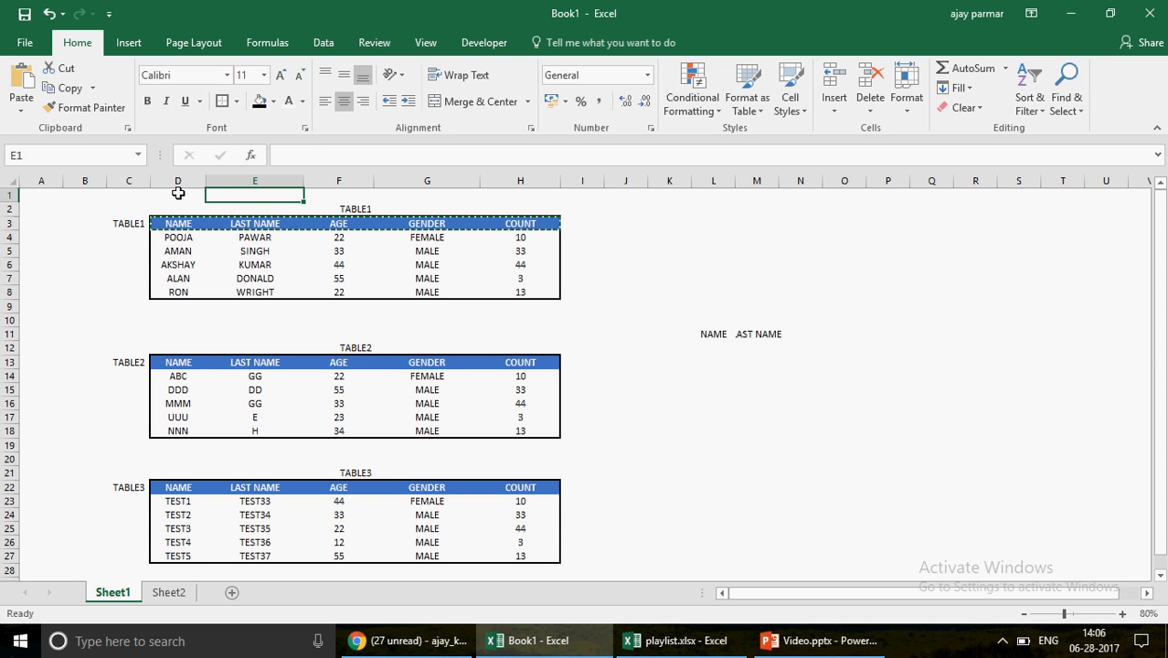
pyautogui.press('Left')
pyautogui.press('Right')
pyautogui.press('Down')
pyautogui.press('Down')
pyautogui.press('Down')
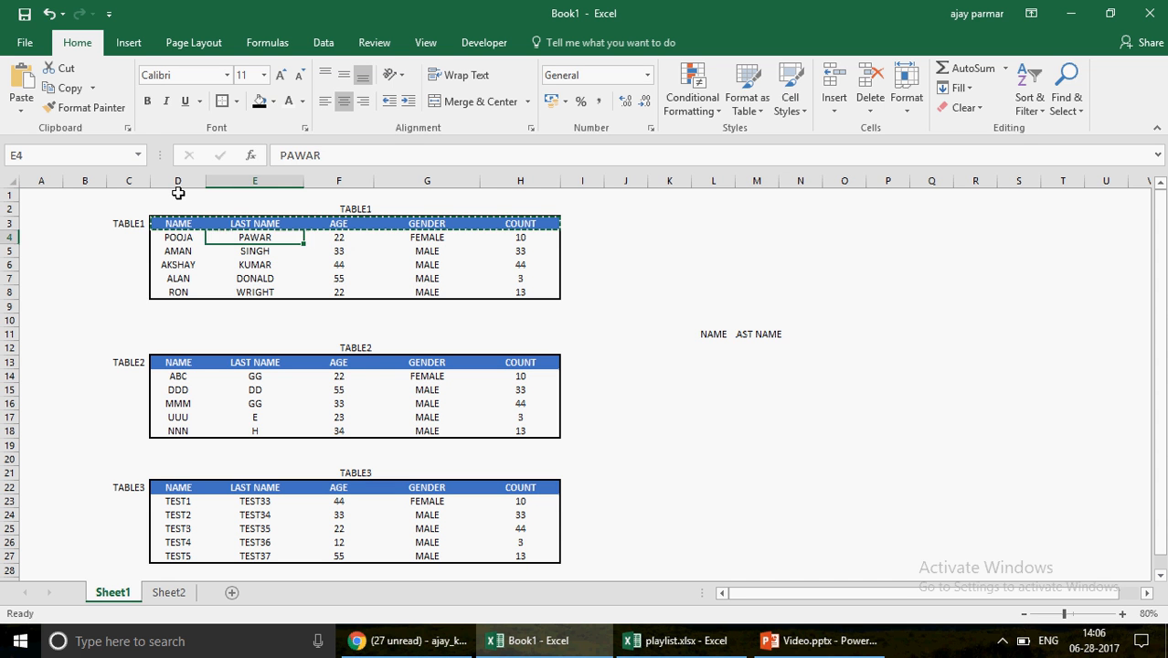
pyautogui.press('Right')
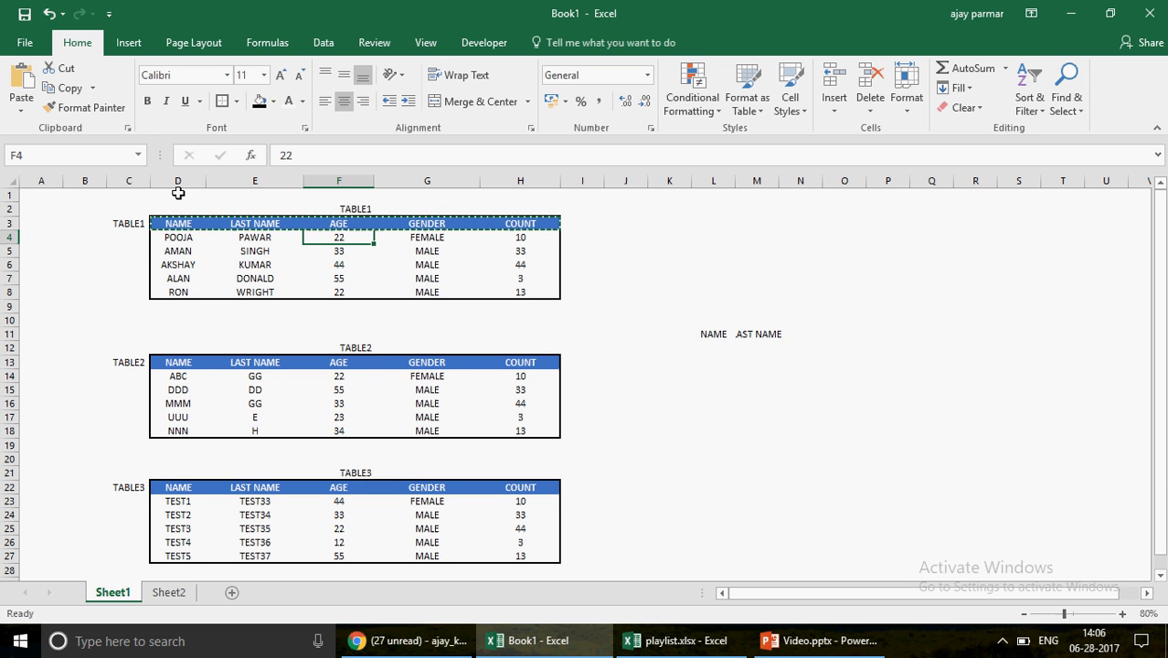
# Step: Review A5's OFFSET formula together with the MATCH formula in C1 on Sheet2
pyautogui.click(169, 594)
pyautogui.click(92, 286)
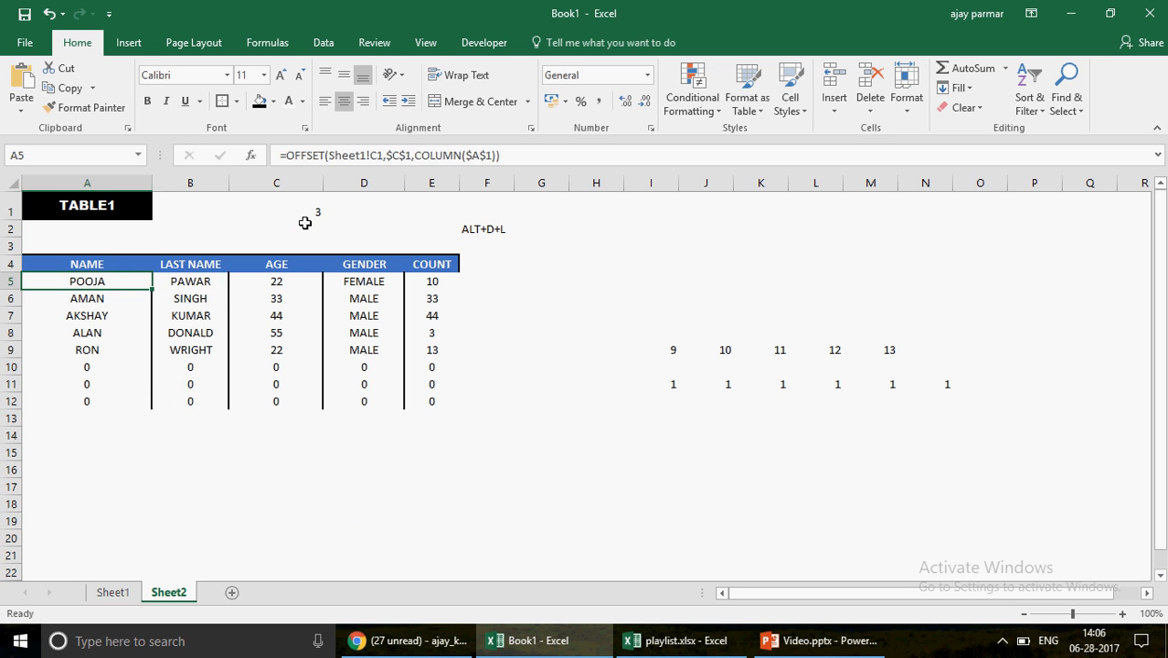
pyautogui.click(321, 209)
pyautogui.click(311, 208)
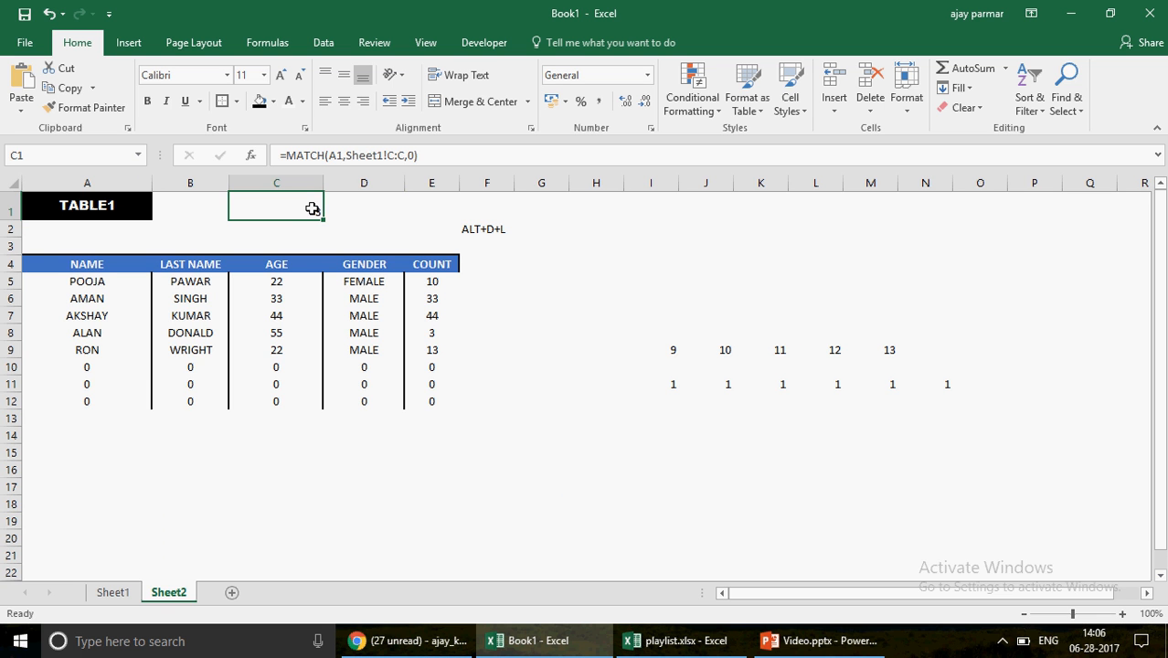
pyautogui.click(100, 283)
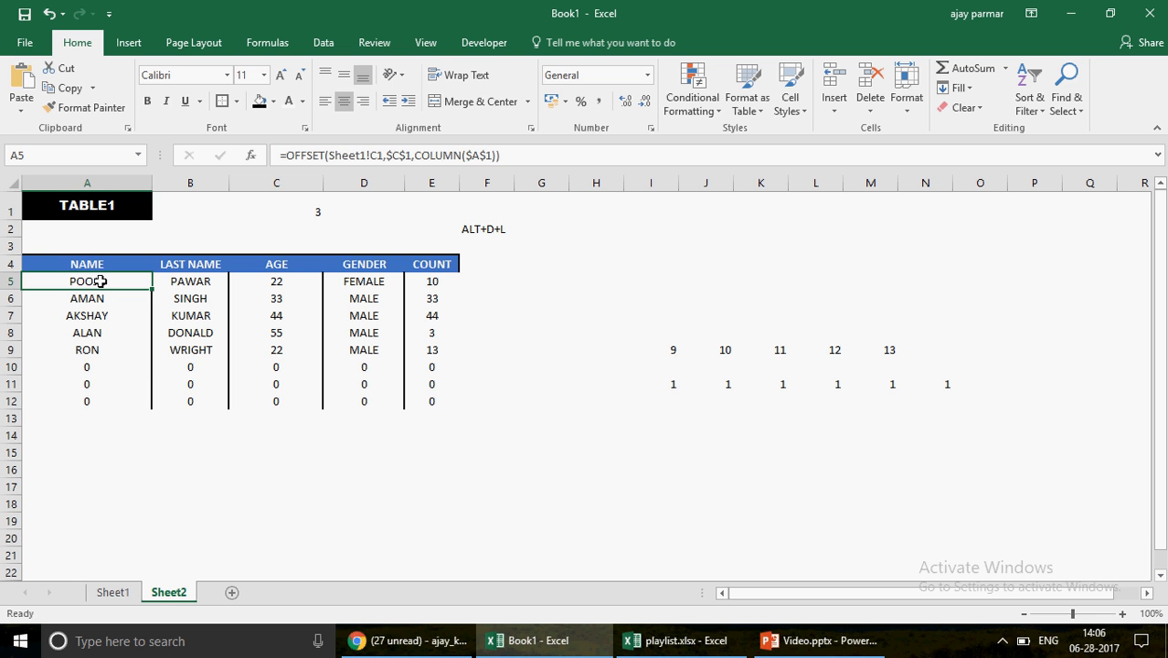
# Step: View the table choices offered in A1 and close the list without choosing another table
pyautogui.click(107, 205)
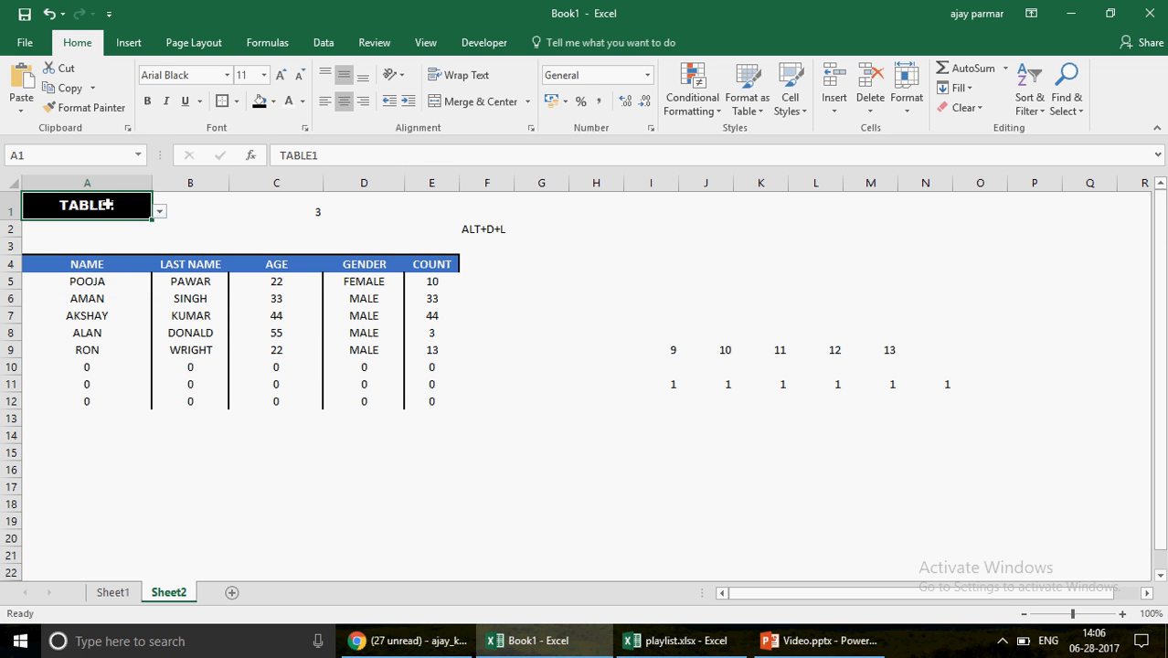
pyautogui.click(159, 212)
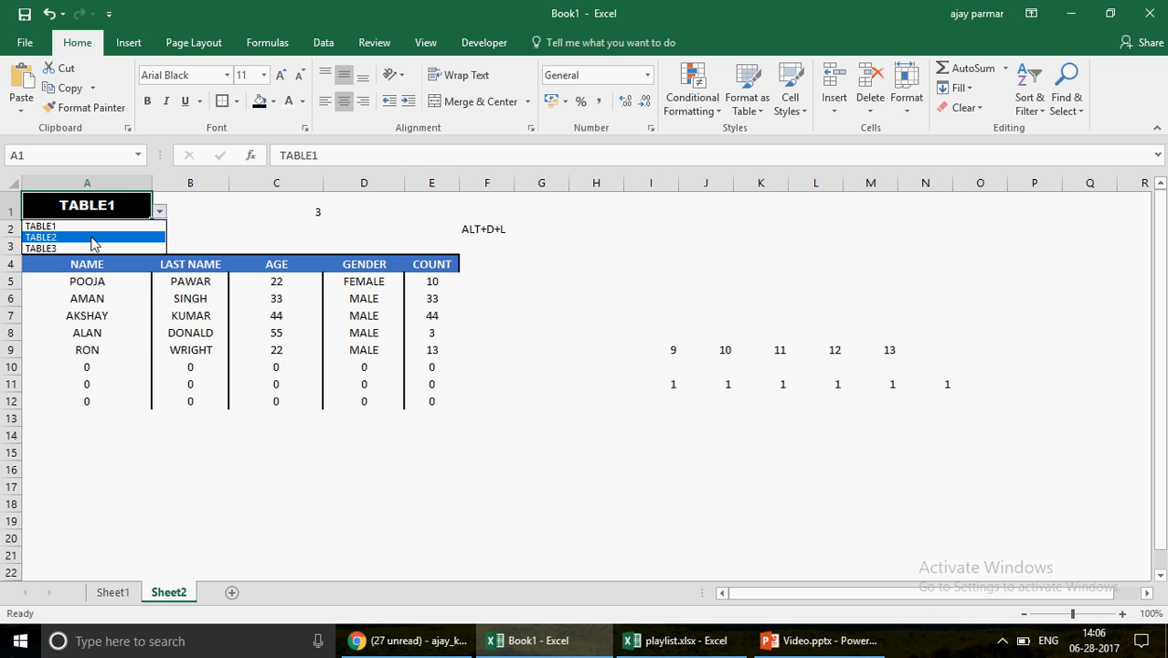
pyautogui.click(235, 223)
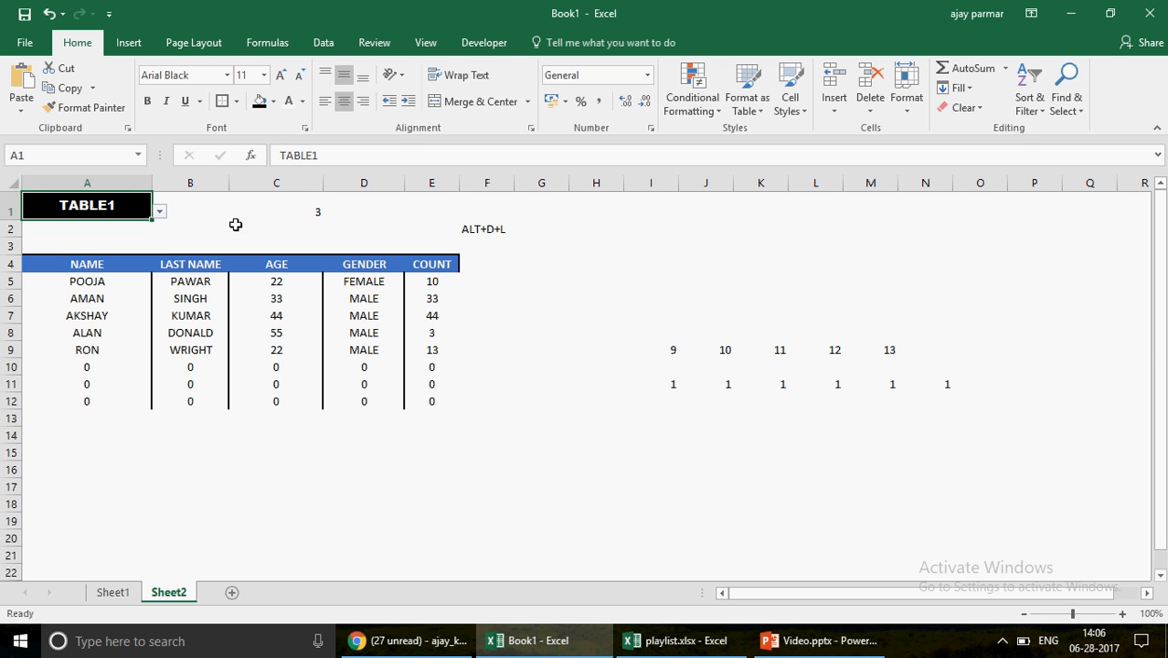
# Step: Check C1's MATCH formula against the table labels in Sheet1 column C, including C13, and return to Sheet2
pyautogui.click(315, 210)
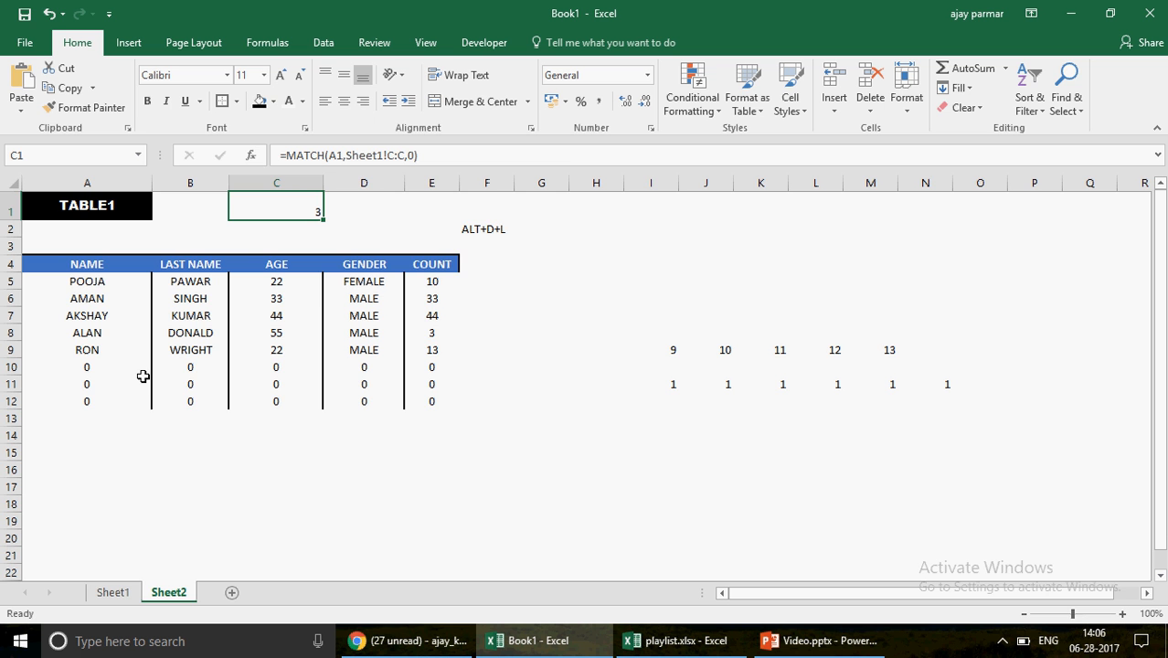
pyautogui.click(113, 592)
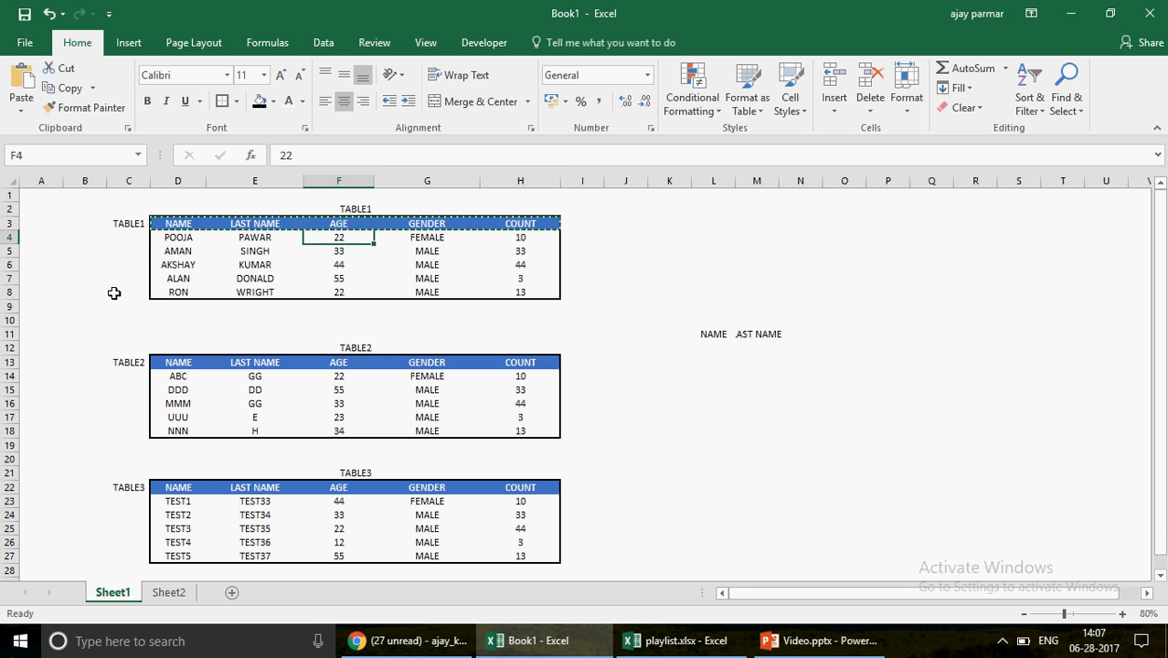
pyautogui.click(131, 183)
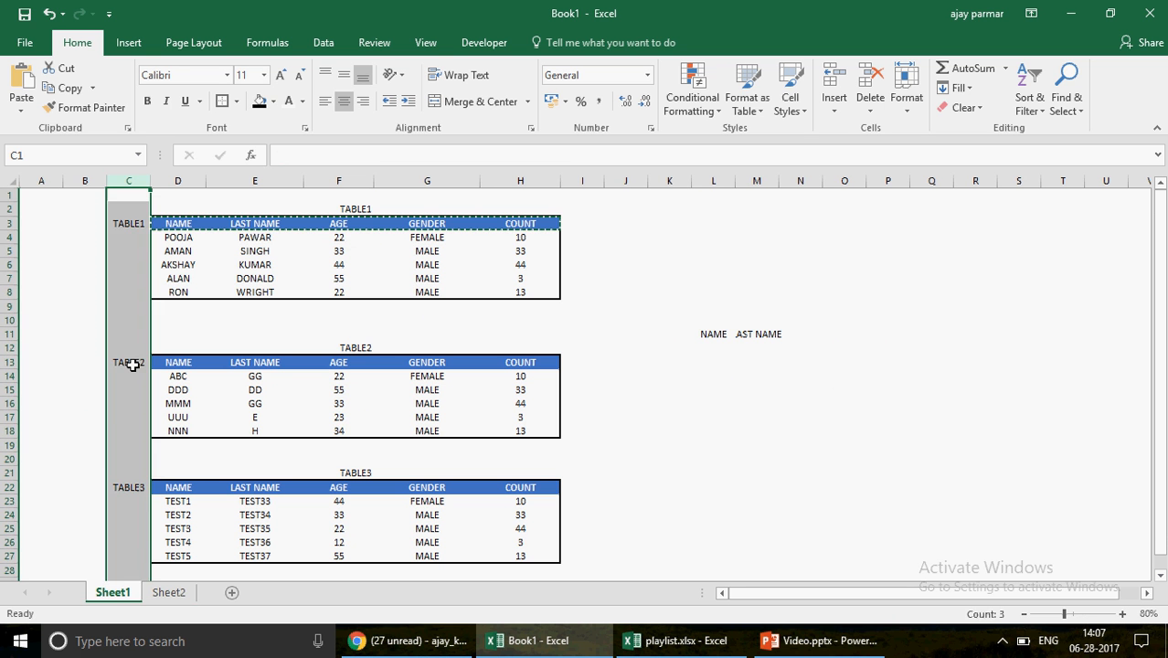
pyautogui.click(133, 364)
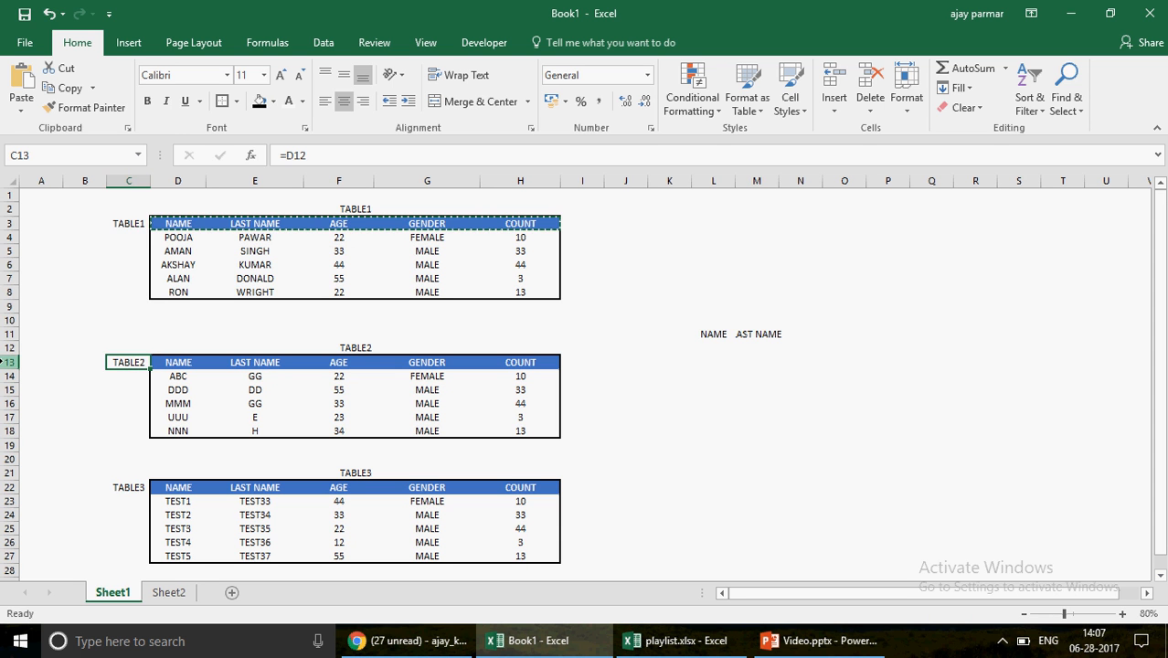
pyautogui.click(169, 592)
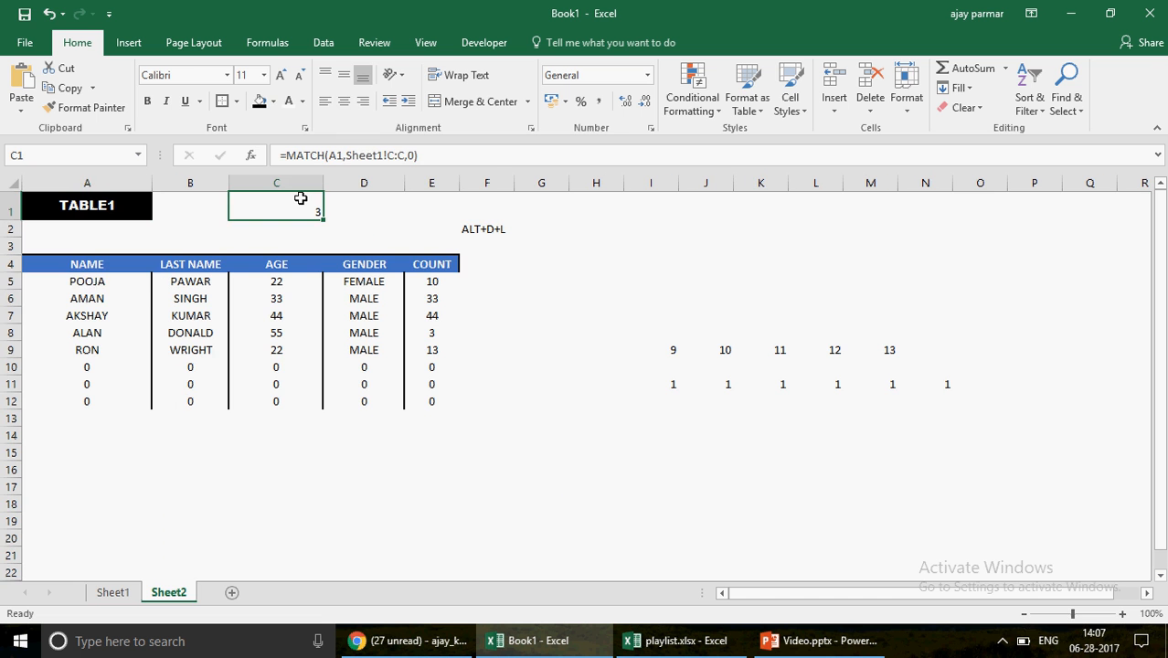
# Step: Review the reference argument of A5's OFFSET formula on Sheet2 and leave the formula unedited
pyautogui.click(101, 283)
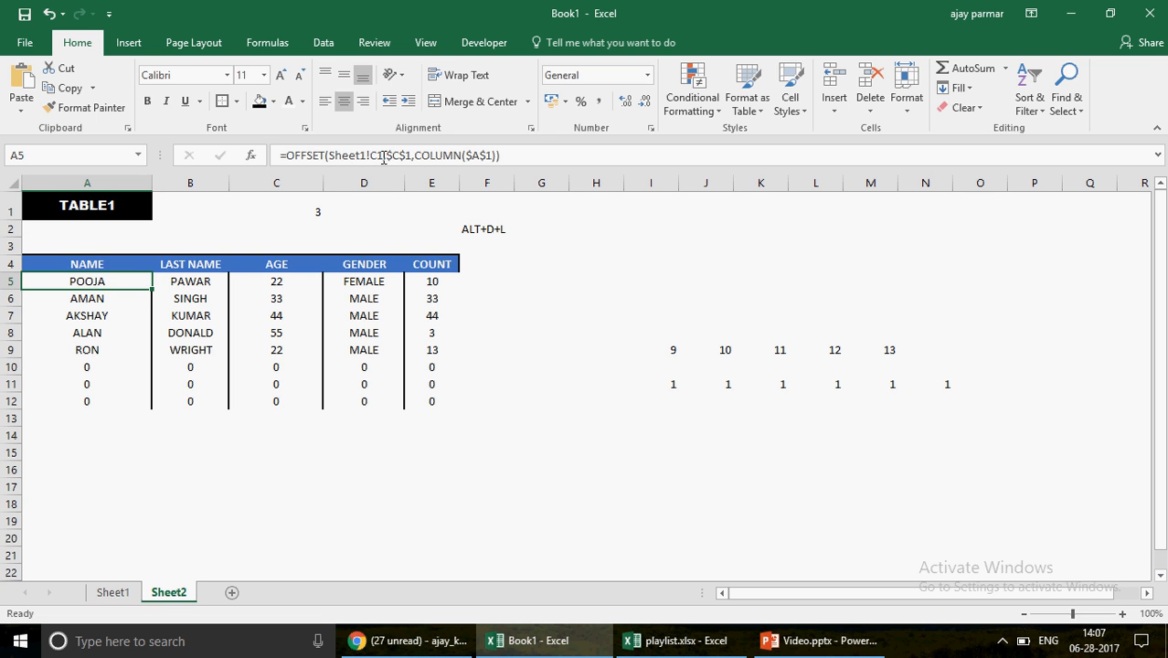
pyautogui.click(375, 156)
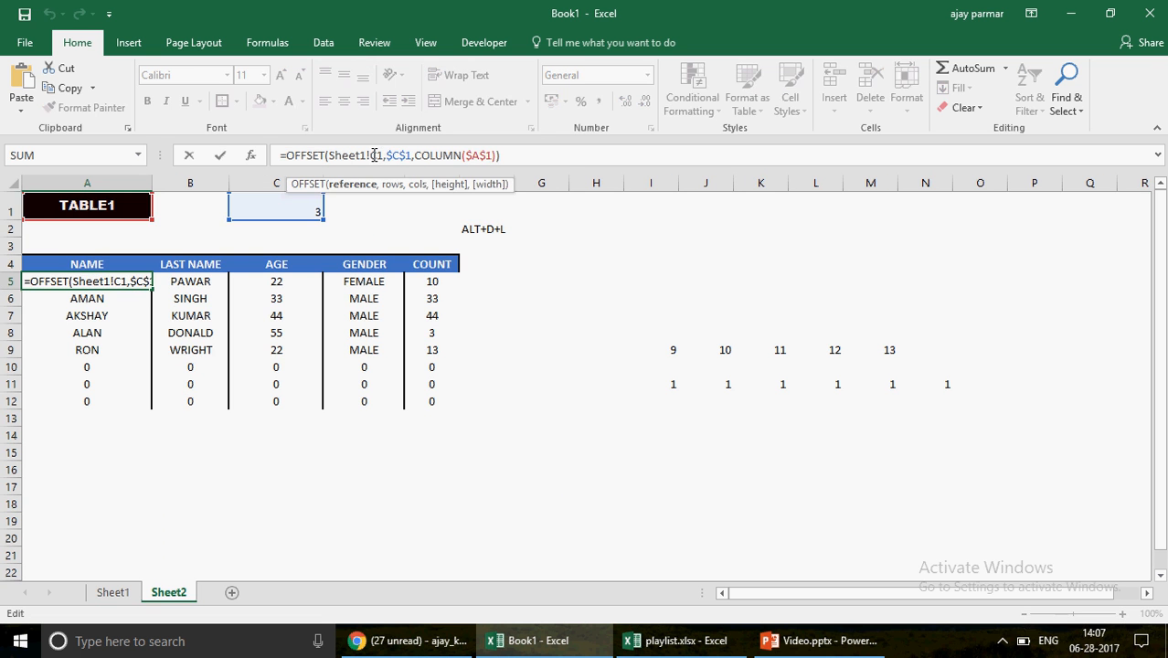
pyautogui.press('Escape')
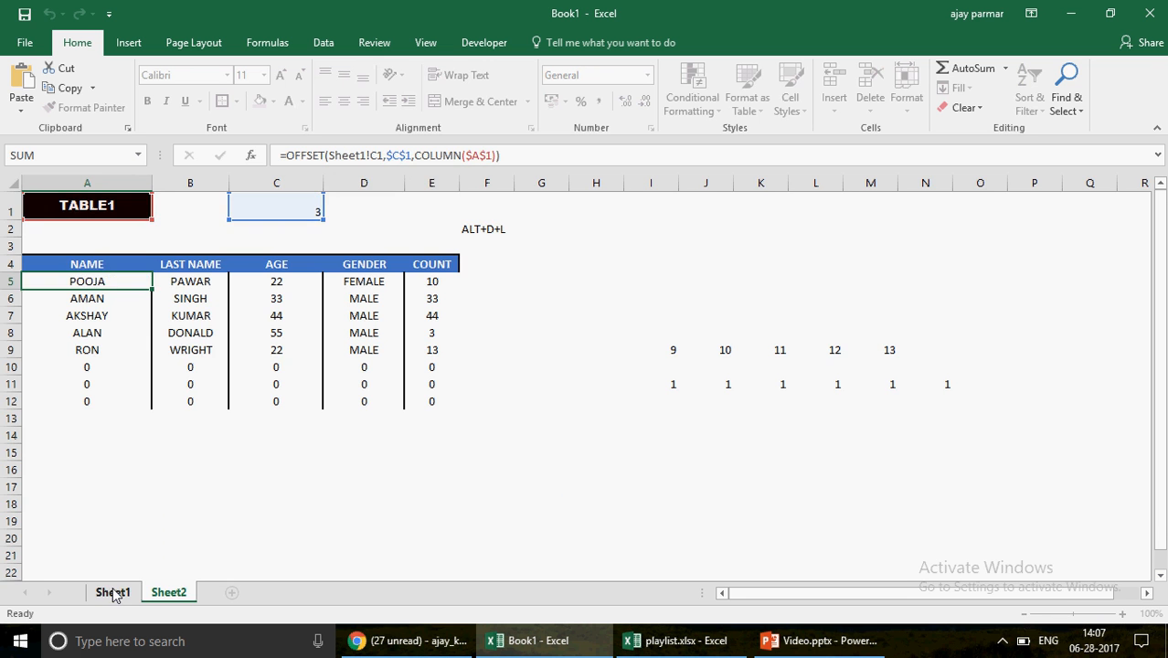
# Step: Trace the TABLE2 offset on Sheet1 from C1 thirteen rows down and one column across to D14
pyautogui.click(114, 593)
pyautogui.click(126, 193)
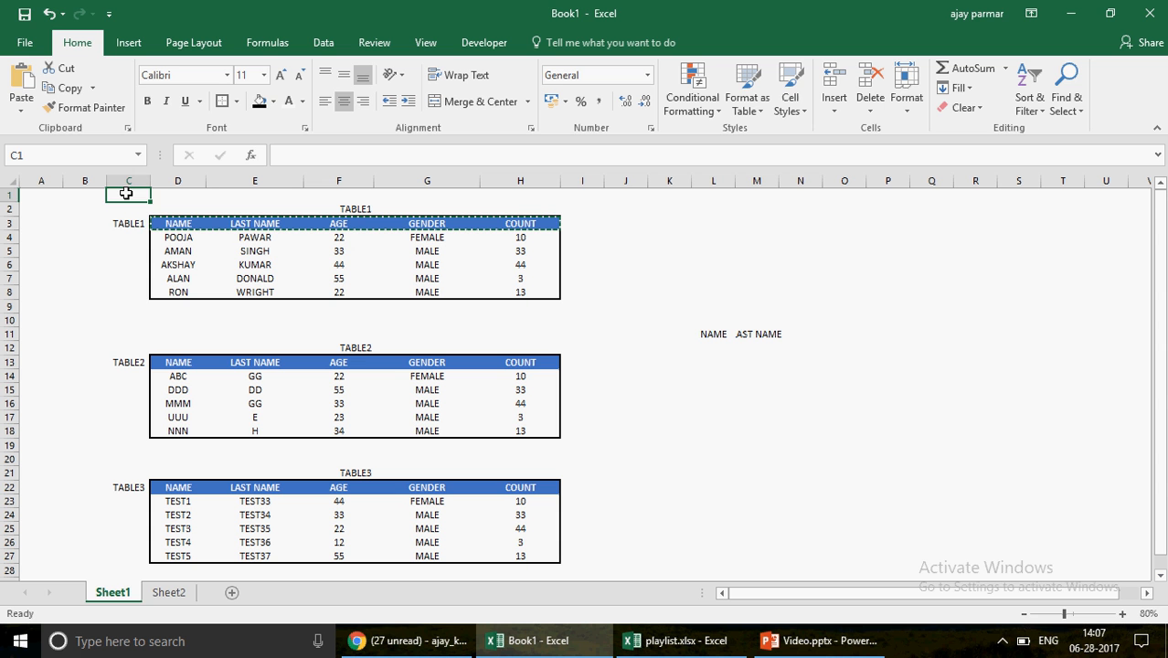
pyautogui.press('Down')
pyautogui.press('Down')
pyautogui.press('Down')
pyautogui.press('Down')
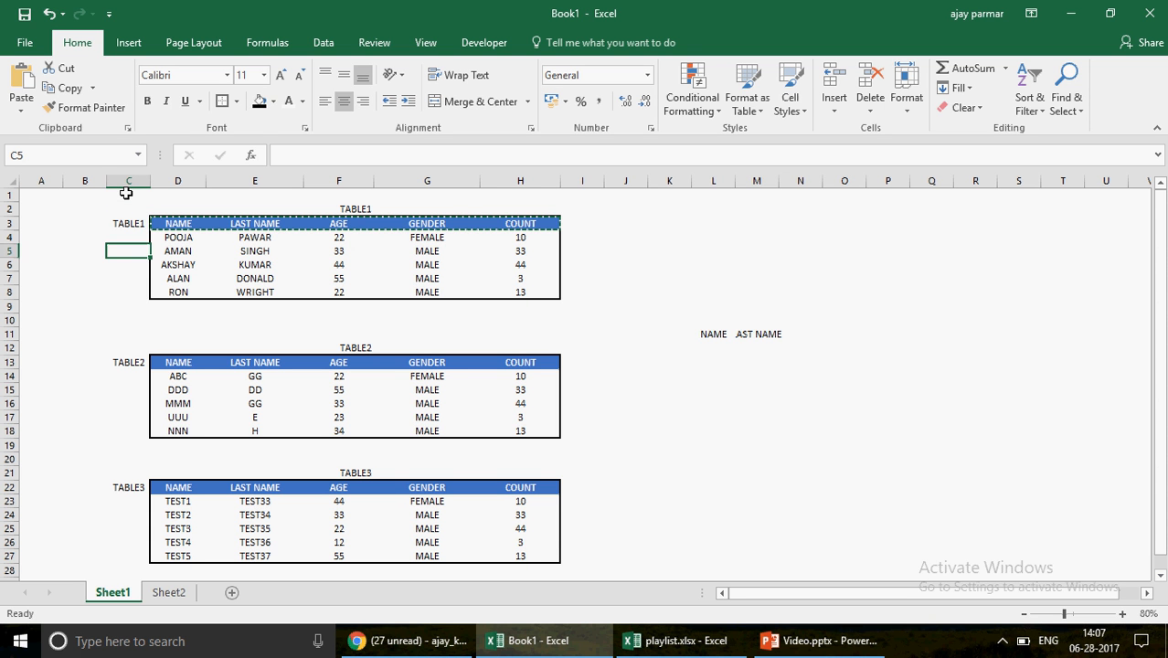
pyautogui.press('Down')
pyautogui.press('Down')
pyautogui.press('Down')
pyautogui.press('Down')
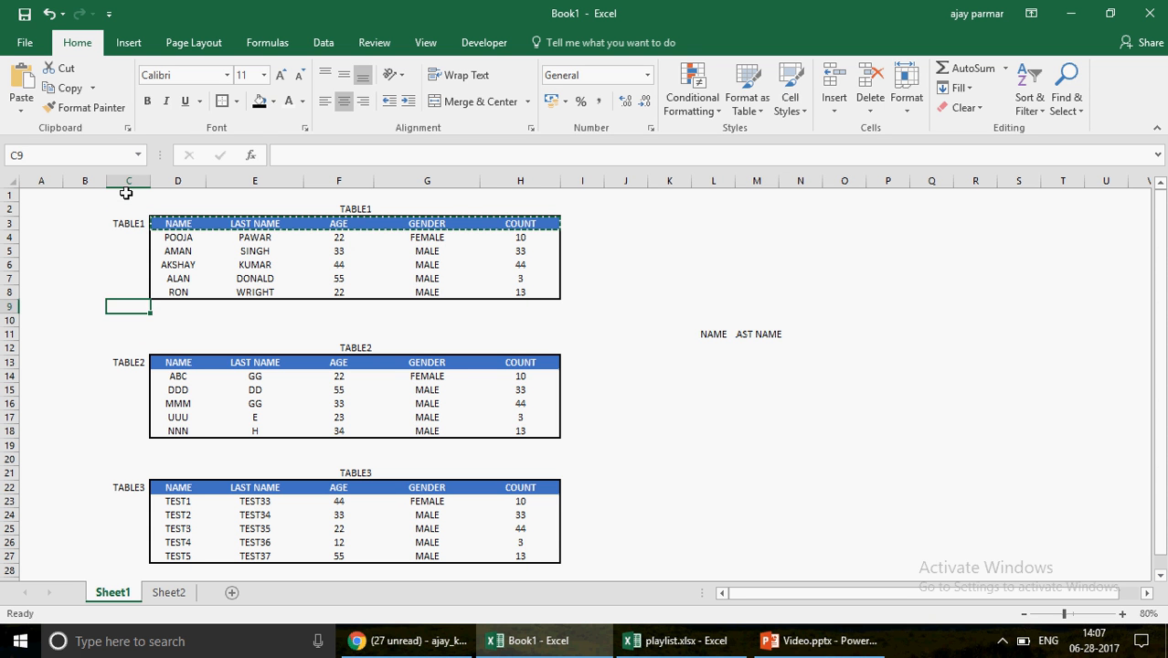
pyautogui.press('Down')
pyautogui.press('Down')
pyautogui.press('Down')
pyautogui.press('Down')
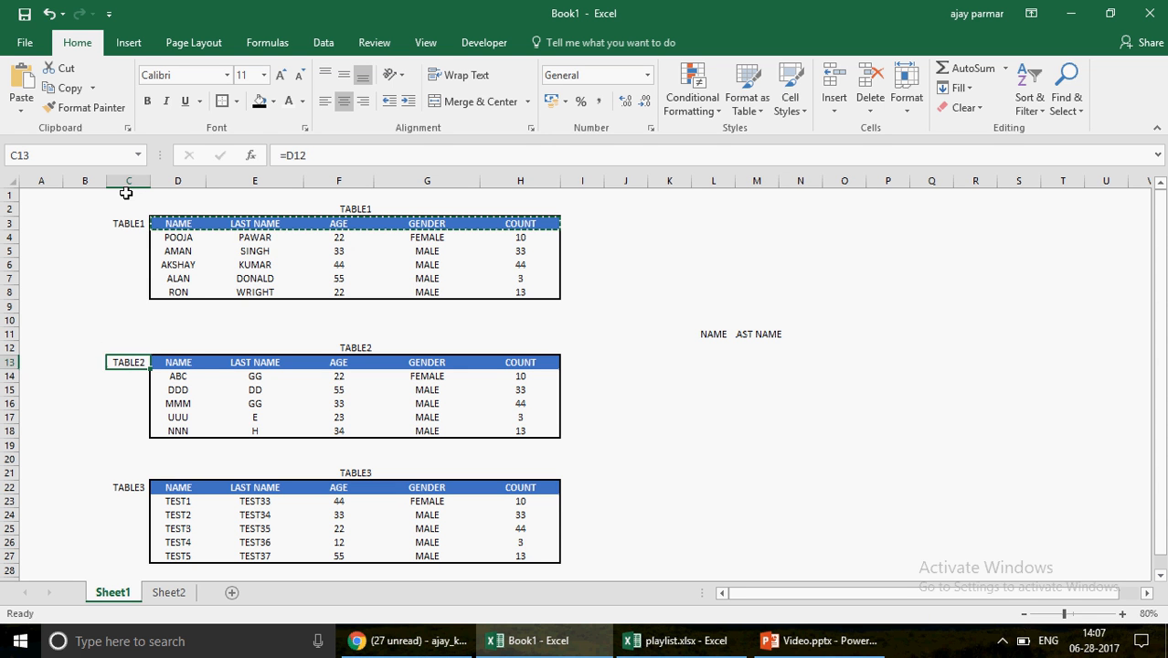
pyautogui.press('Down')
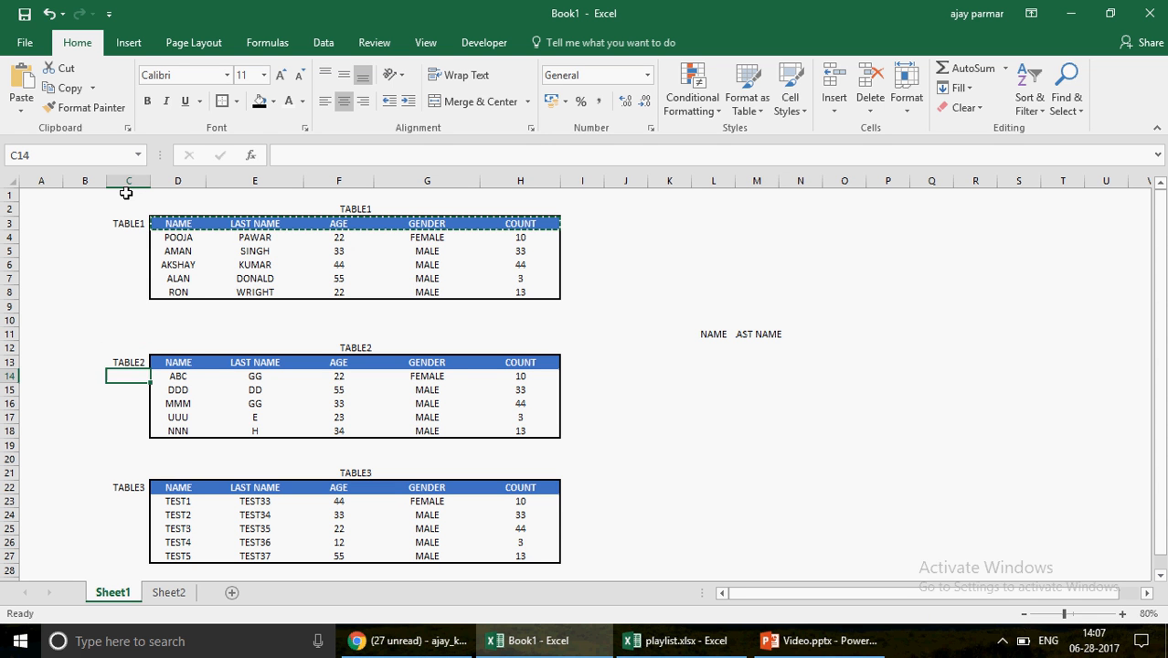
pyautogui.press('Right')
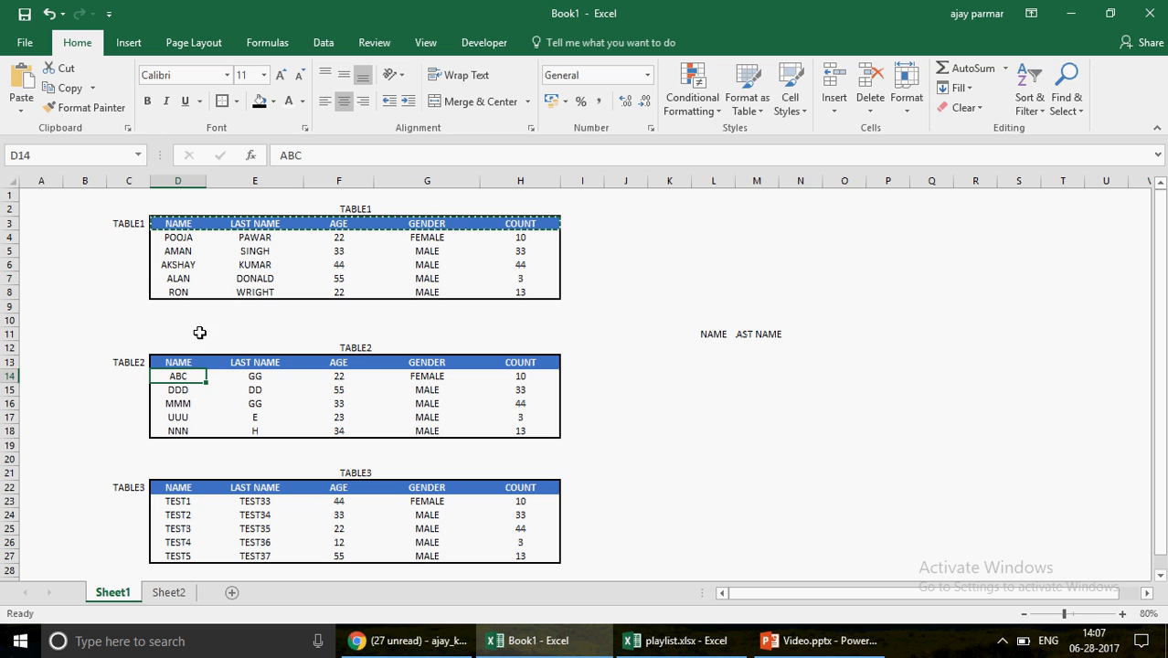
# Step: Return to Sheet2 and choose TABLE2 as the selected table in A1
pyautogui.click(169, 592)
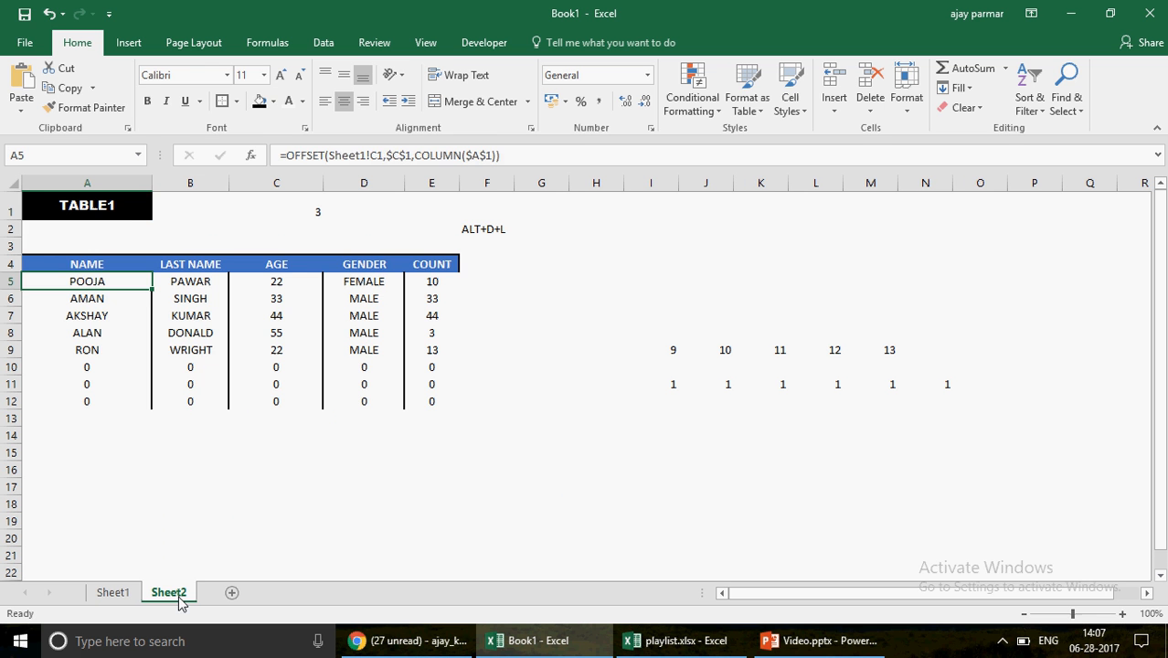
pyautogui.click(117, 195)
pyautogui.click(159, 212)
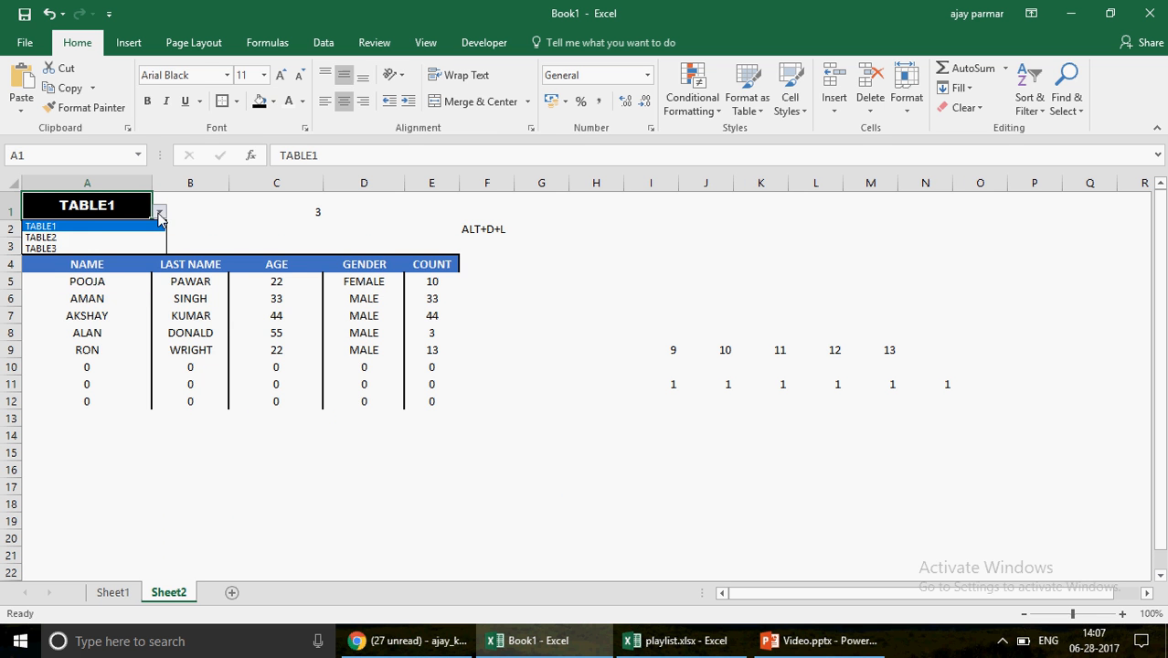
pyautogui.click(100, 237)
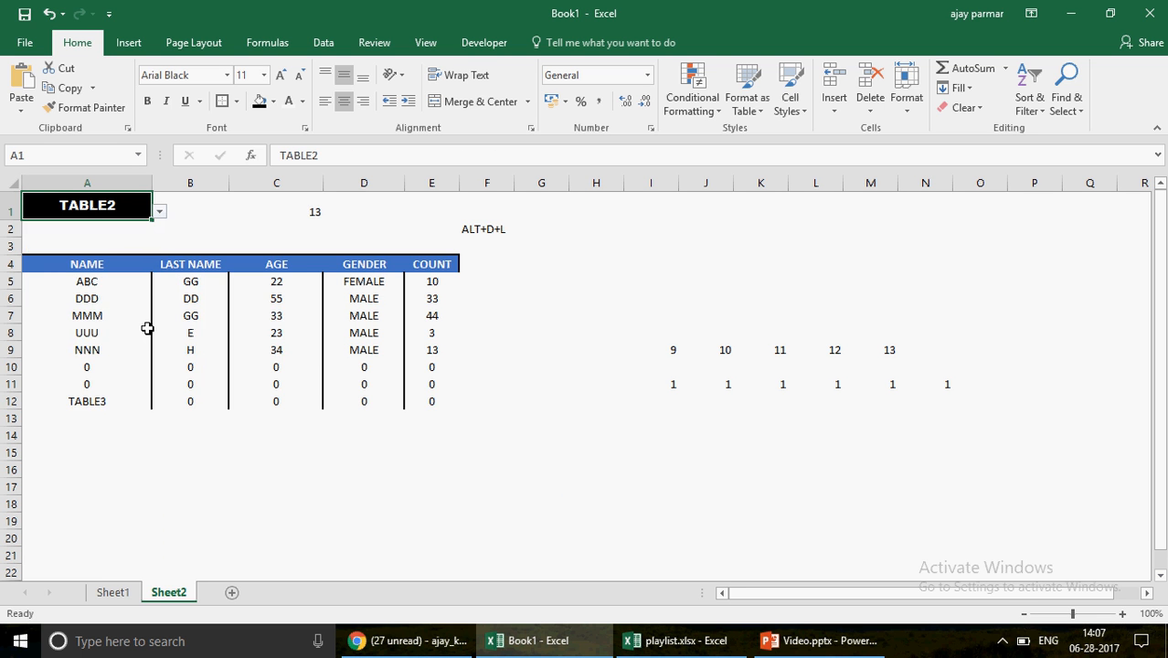
# Step: Compare the extra result rows A10:A12 on Sheet2 with the blank rows between the Sheet1 tables, and return to Sheet2
pyautogui.click(101, 401)
pyautogui.press('Up')
pyautogui.press('Up')
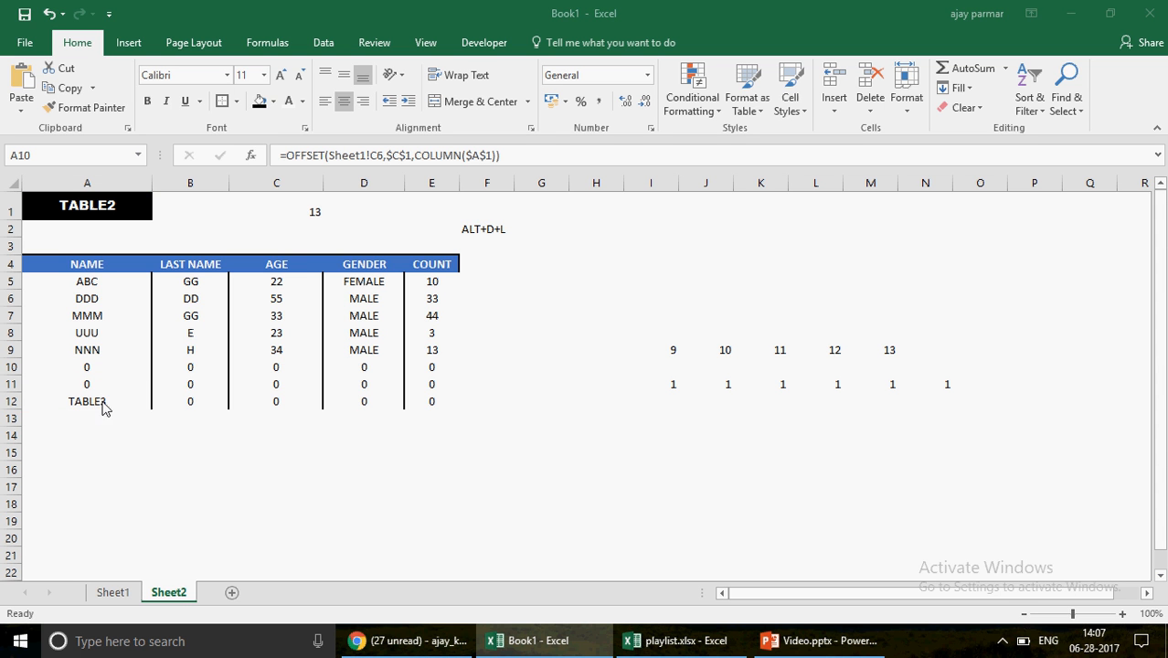
pyautogui.click(121, 593)
pyautogui.click(120, 592)
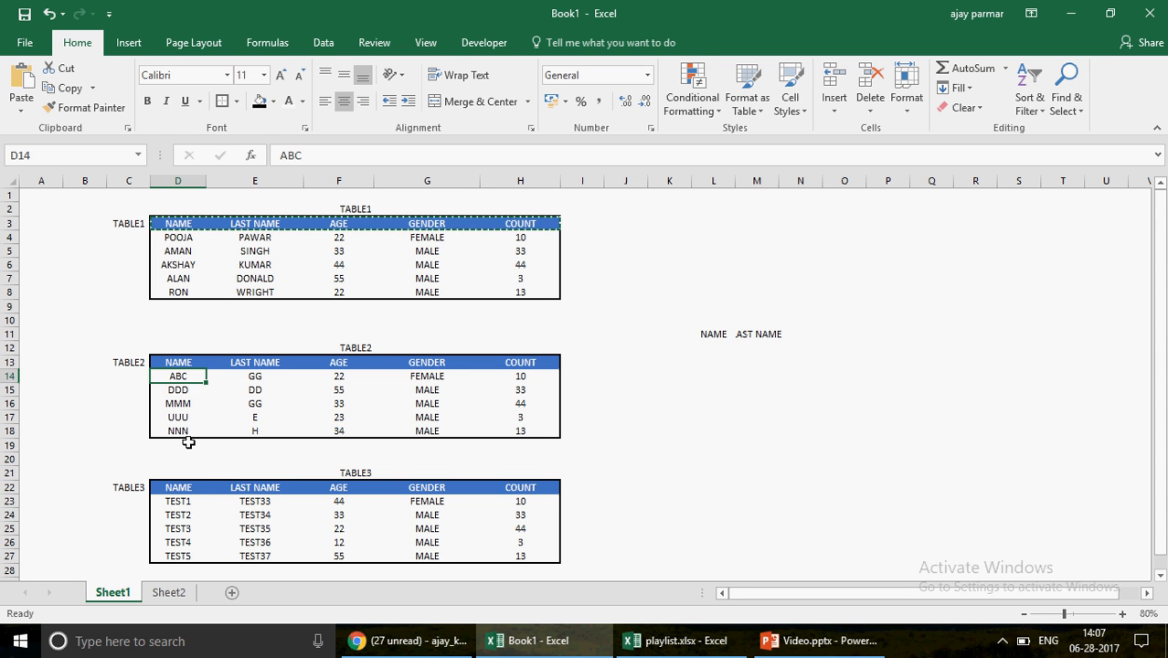
pyautogui.click(156, 318)
pyautogui.press('Up')
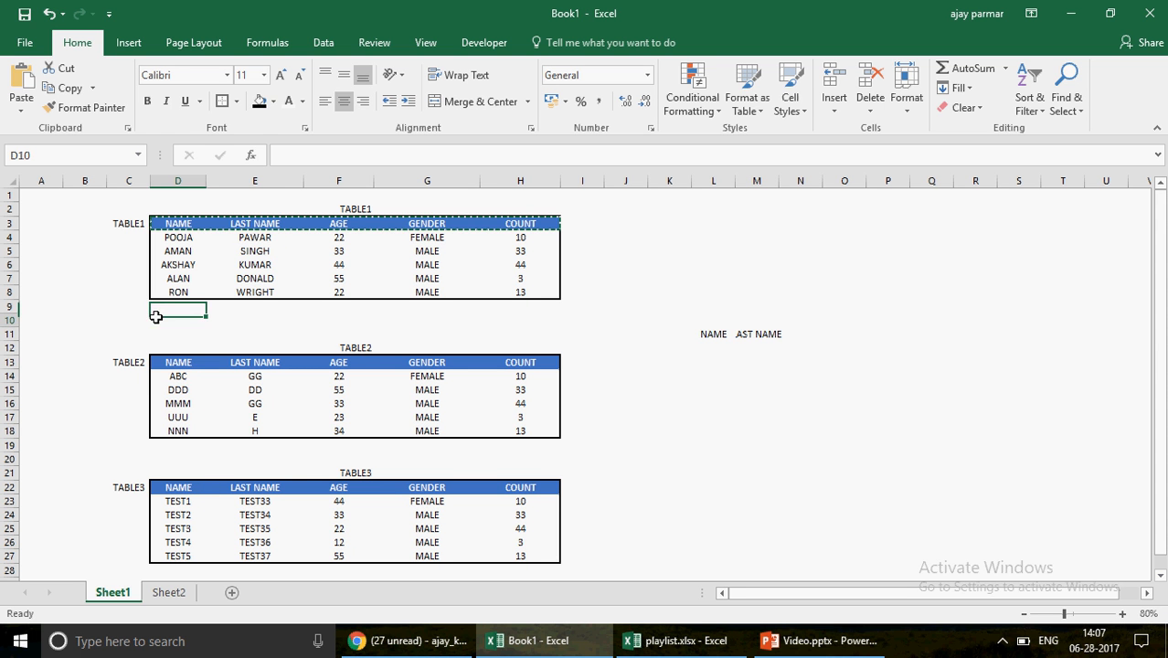
pyautogui.press('Down')
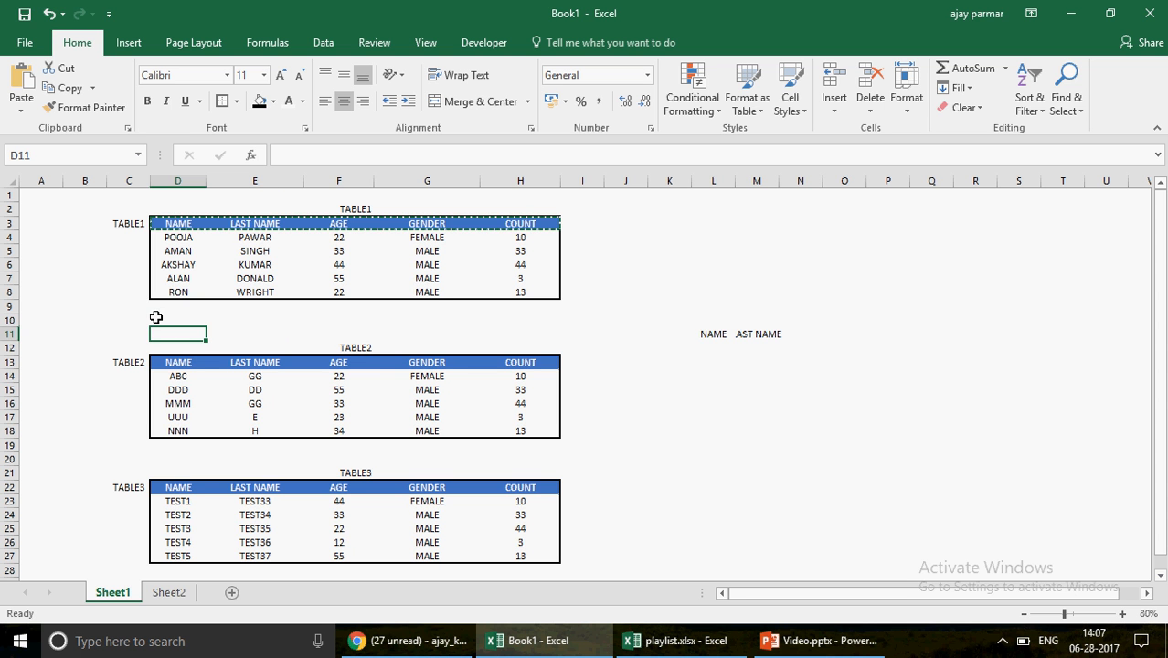
pyautogui.click(167, 594)
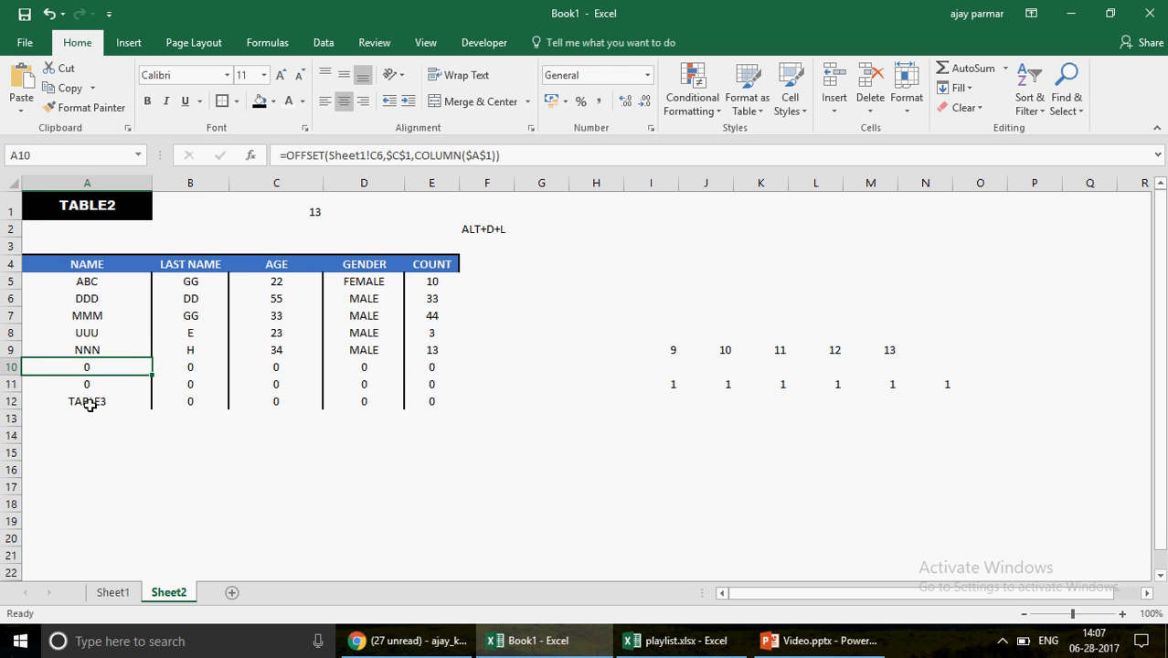
# Step: Insert a blank row at row 19 on Sheet1, directly below TABLE2
pyautogui.click(113, 593)
pyautogui.click(137, 449)
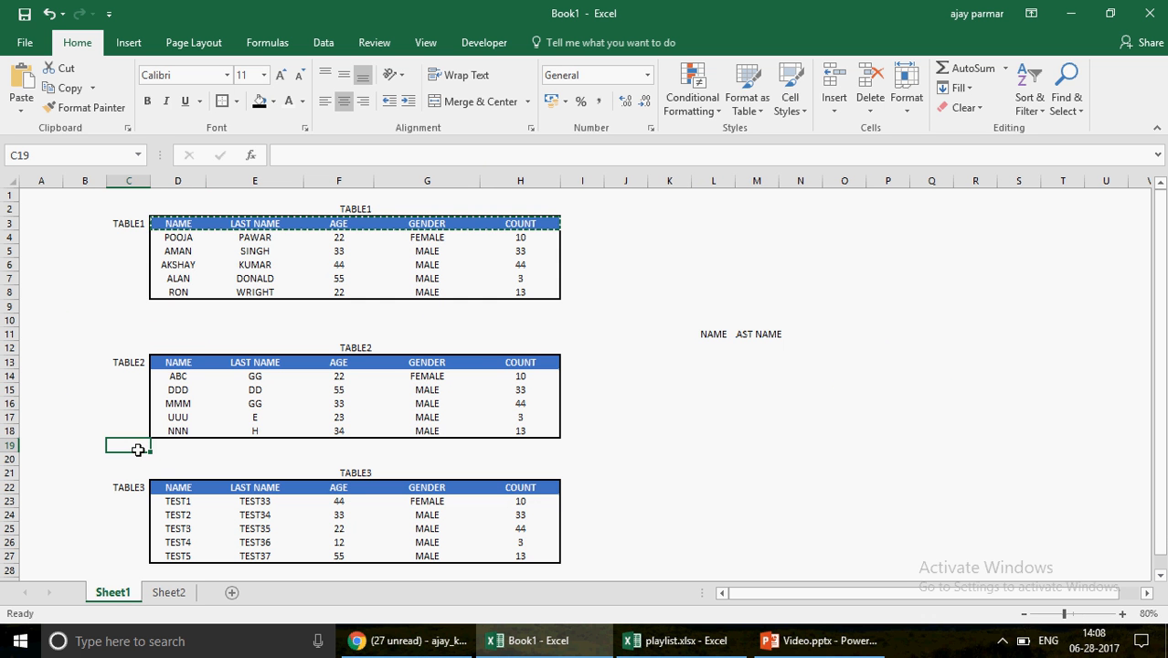
pyautogui.hotkey('alt', 'i')
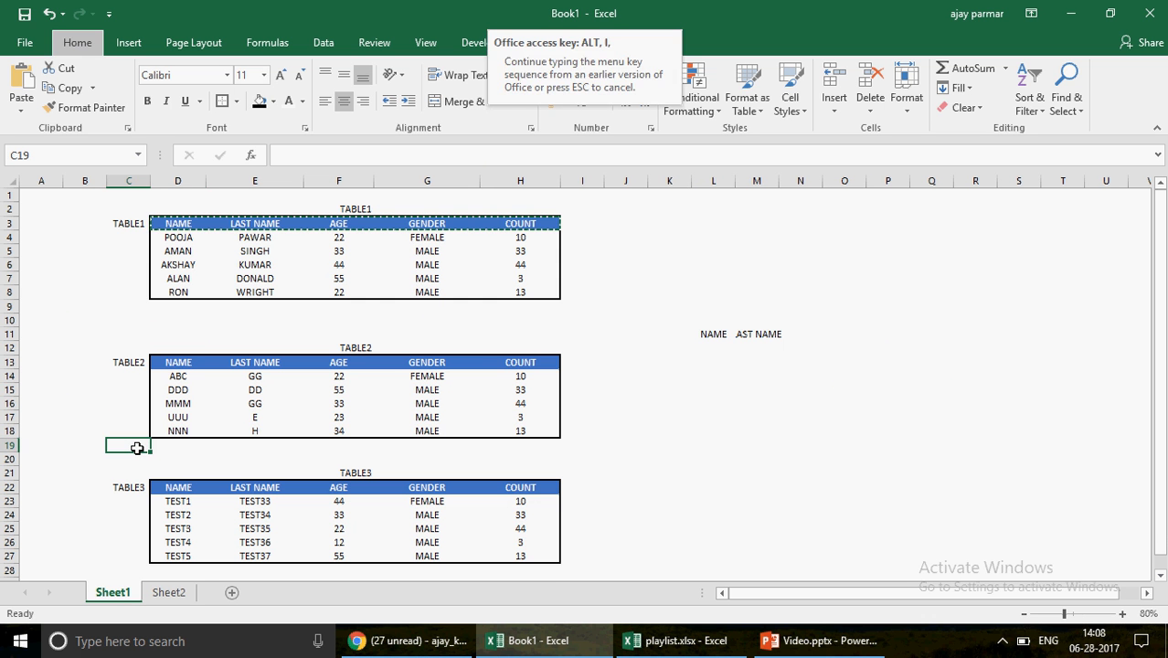
pyautogui.press('r')
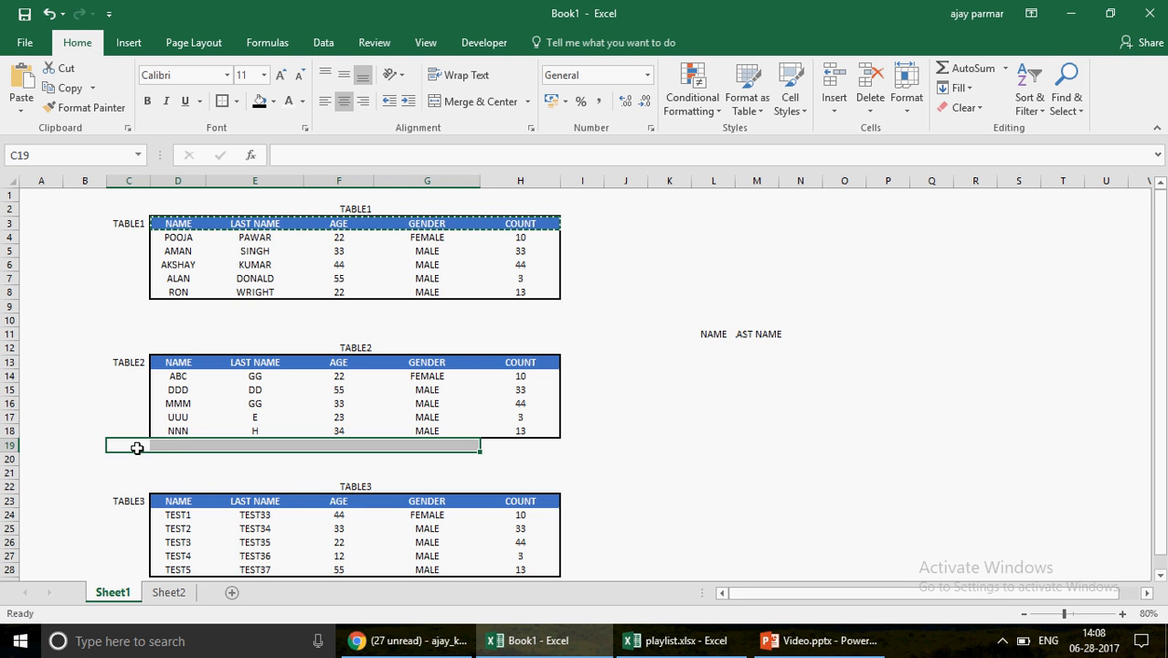
pyautogui.click(191, 460)
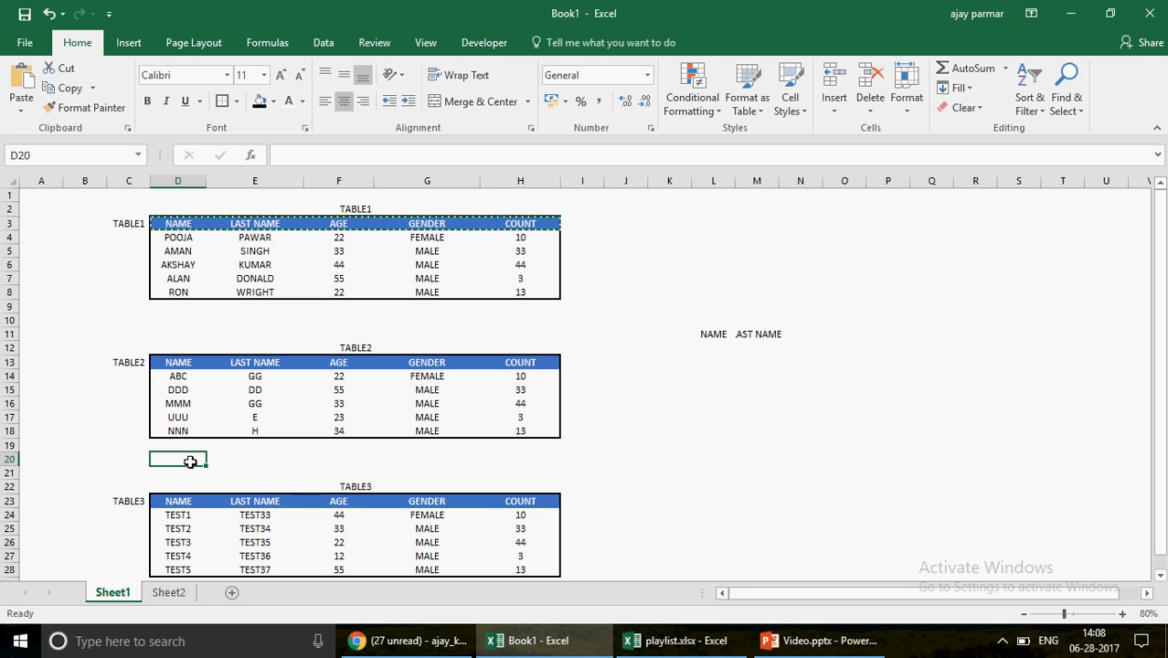
# Step: Widen the gap between TABLE2 and TABLE3 by inserting two blank rows at row 20, one at row 19 and four at row 20
pyautogui.moveTo(8, 457); pyautogui.dragTo(7, 472)
pyautogui.rightClick(5, 458)
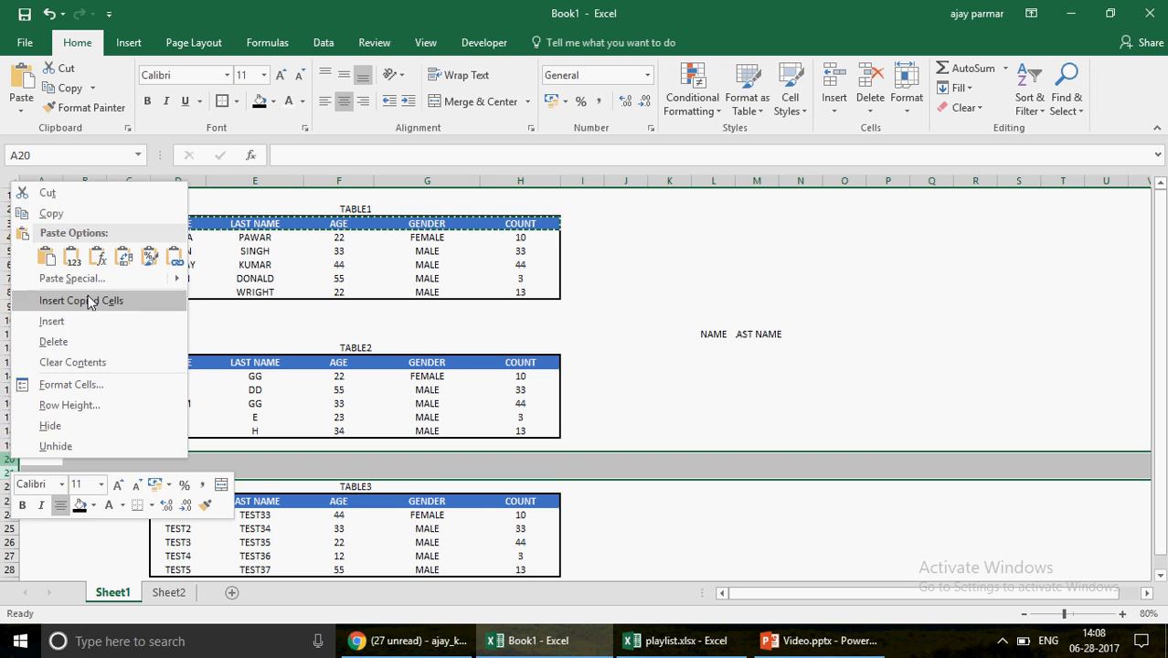
pyautogui.click(90, 301)
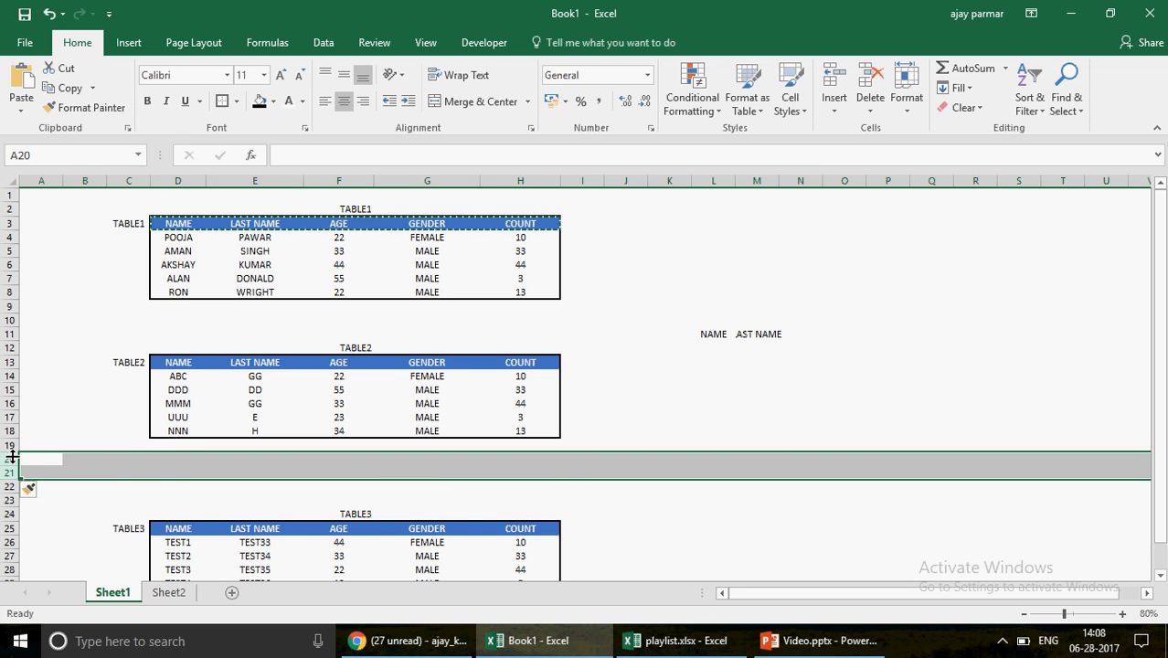
pyautogui.rightClick(11, 451)
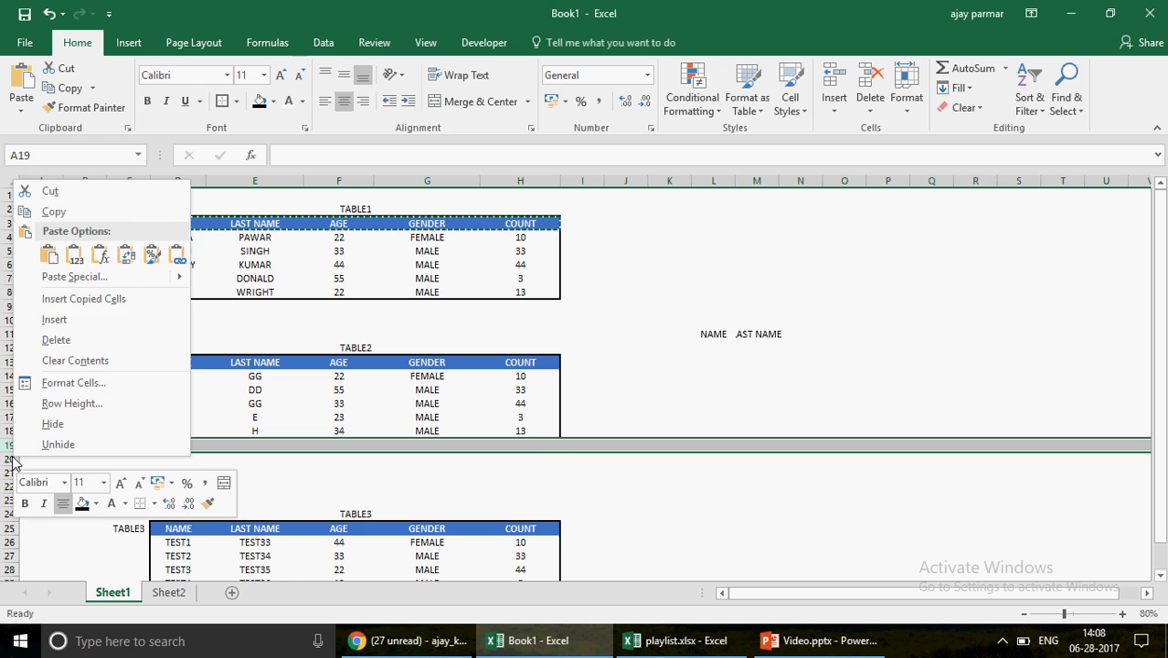
pyautogui.click(72, 323)
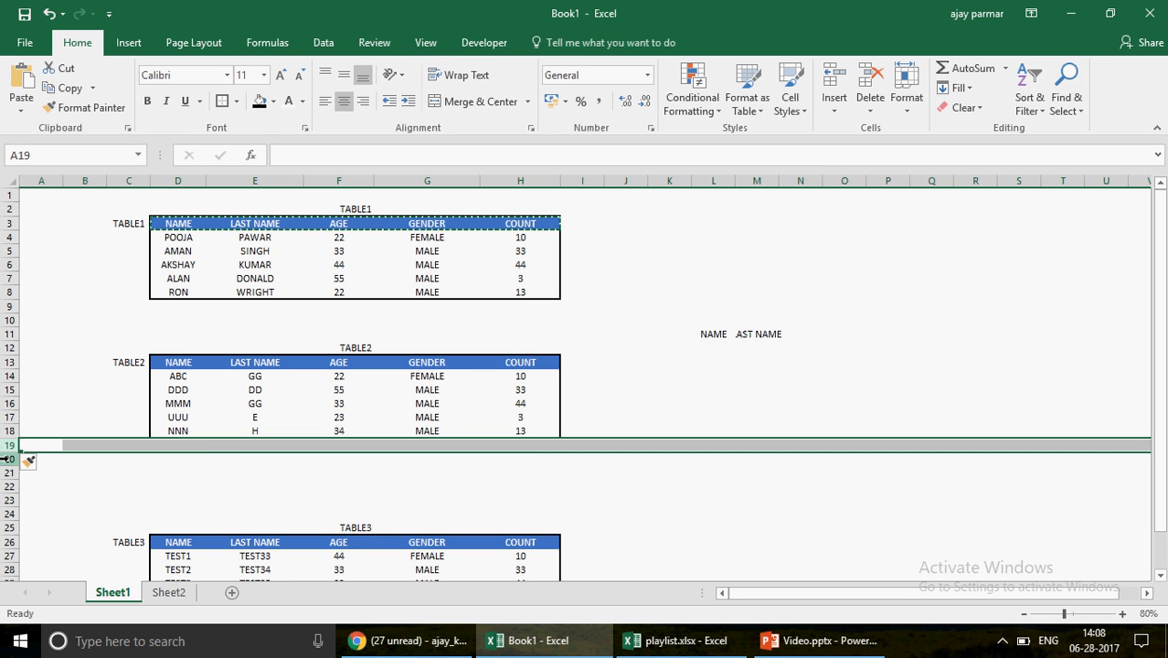
pyautogui.moveTo(6, 459); pyautogui.dragTo(8, 500)
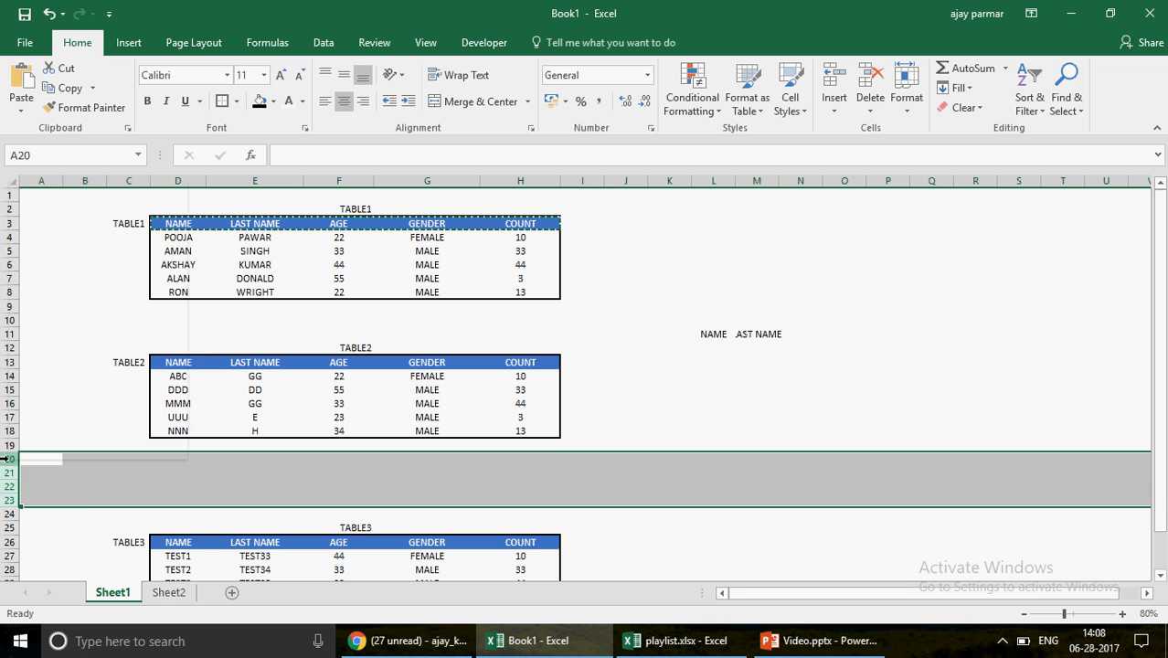
pyautogui.rightClick(6, 458)
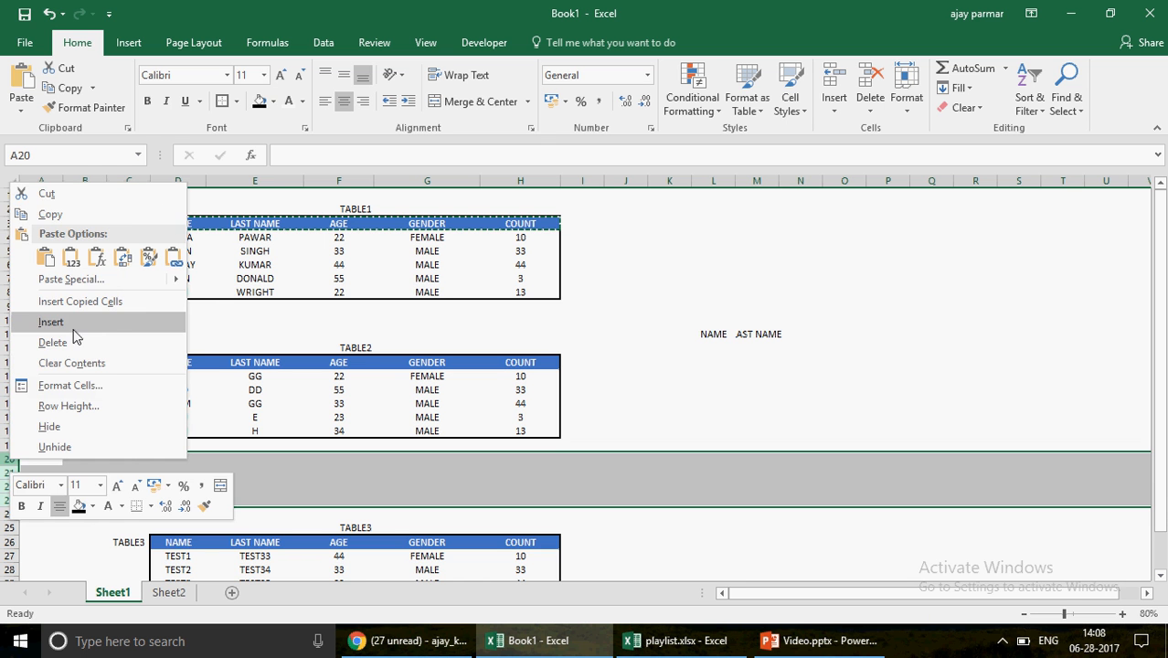
pyautogui.click(62, 323)
# Step: Insert six blank rows at row 9 on Sheet1, three at a time, to separate TABLE1 from TABLE2
pyautogui.moveTo(5, 306); pyautogui.dragTo(5, 334)
pyautogui.rightClick(5, 308)
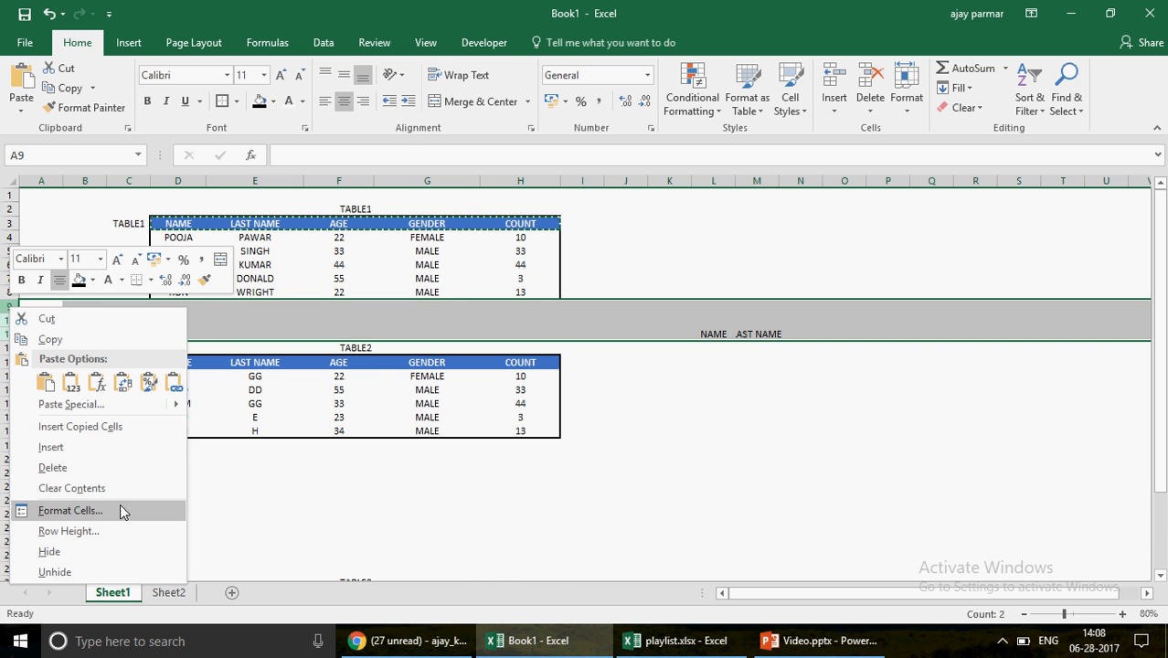
pyautogui.click(51, 447)
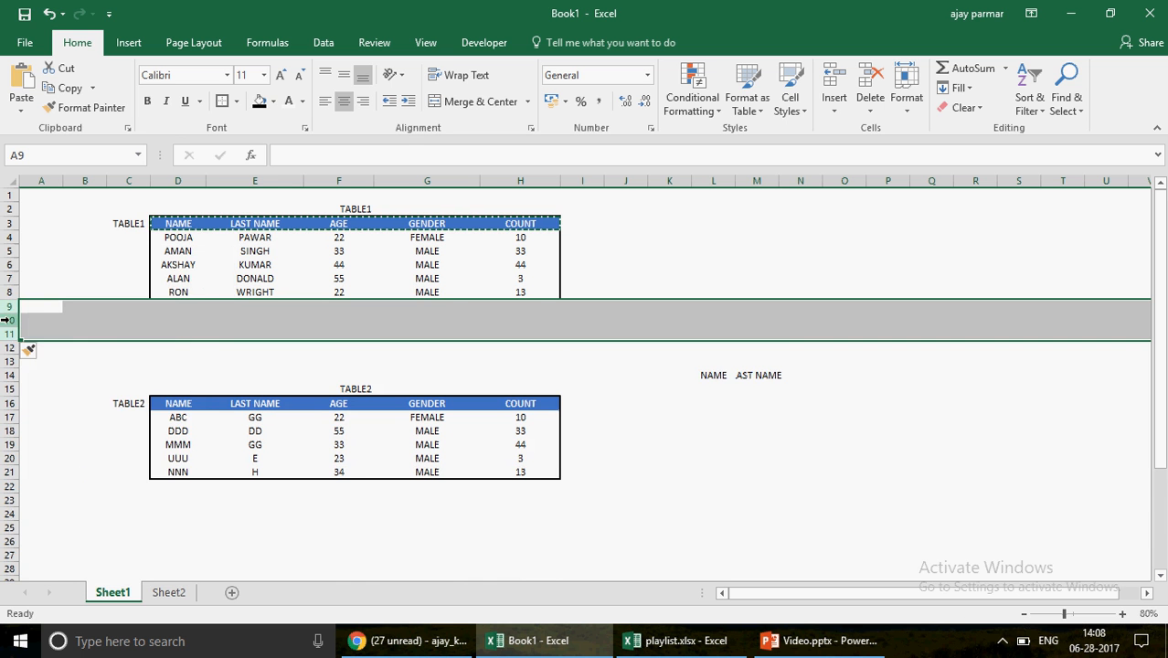
pyautogui.rightClick(7, 319)
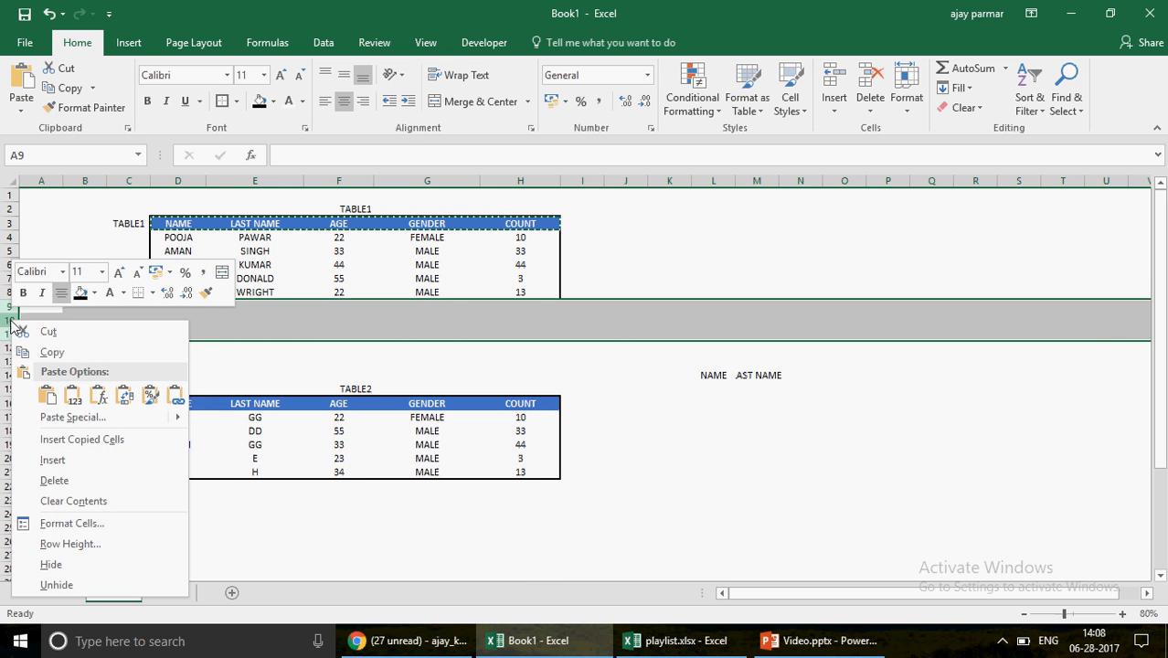
pyautogui.click(80, 462)
pyautogui.click(174, 319)
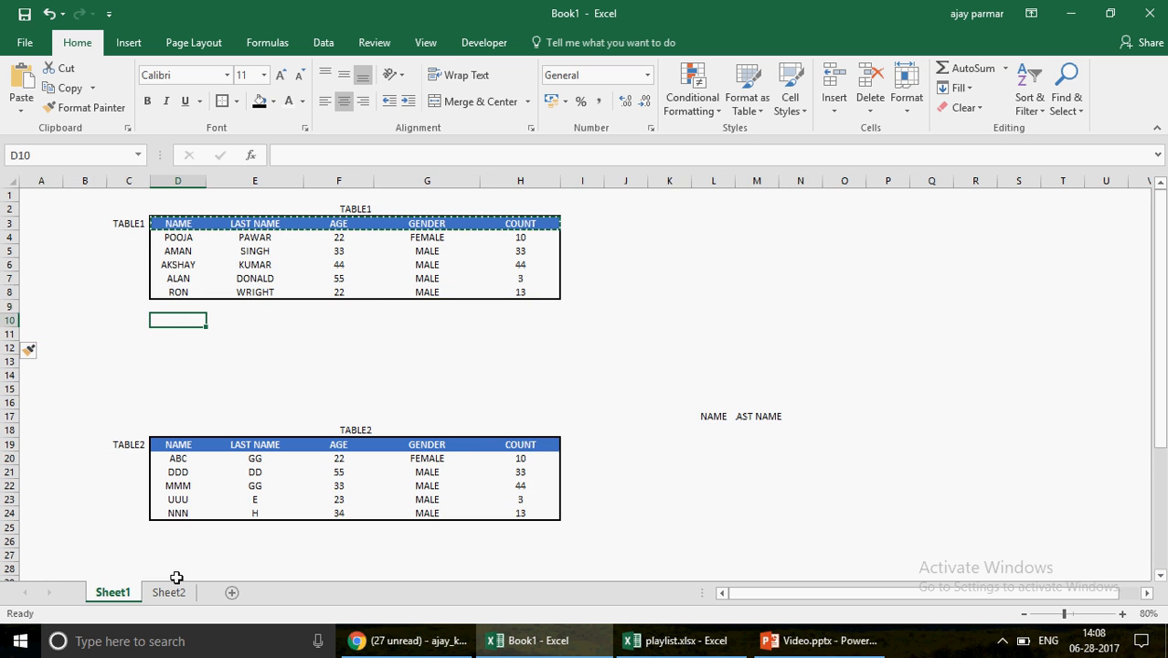
# Step: Add an outside border around the result range A5:E12 on Sheet2
pyautogui.click(170, 591)
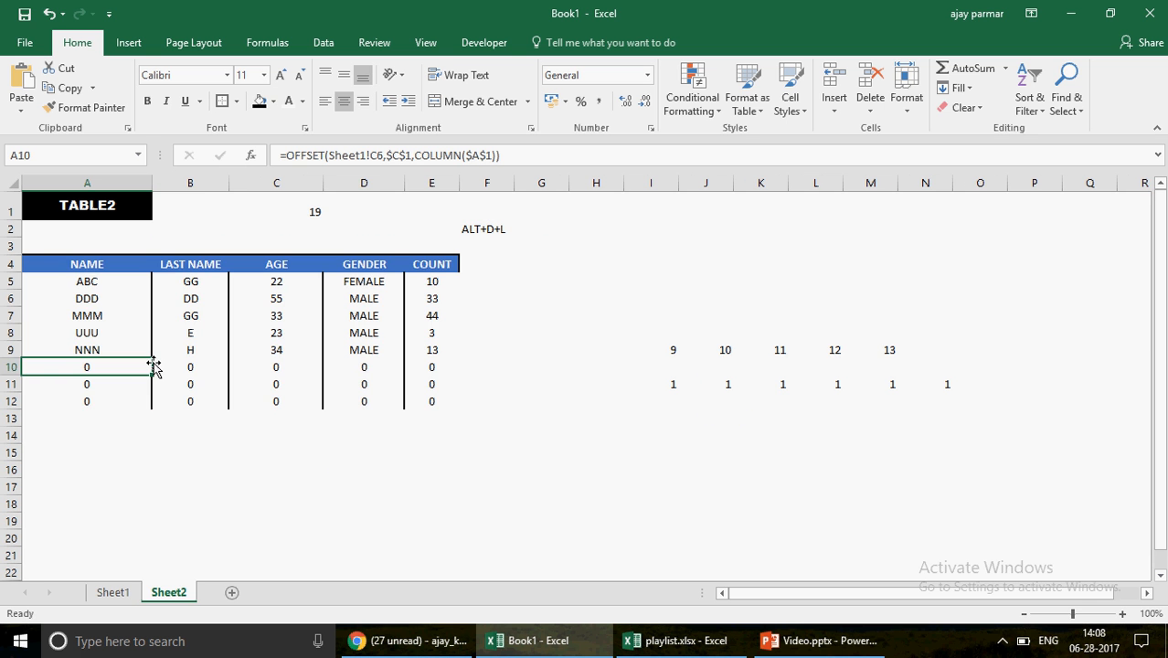
pyautogui.click(85, 280)
pyautogui.moveTo(87, 281); pyautogui.dragTo(431, 402)
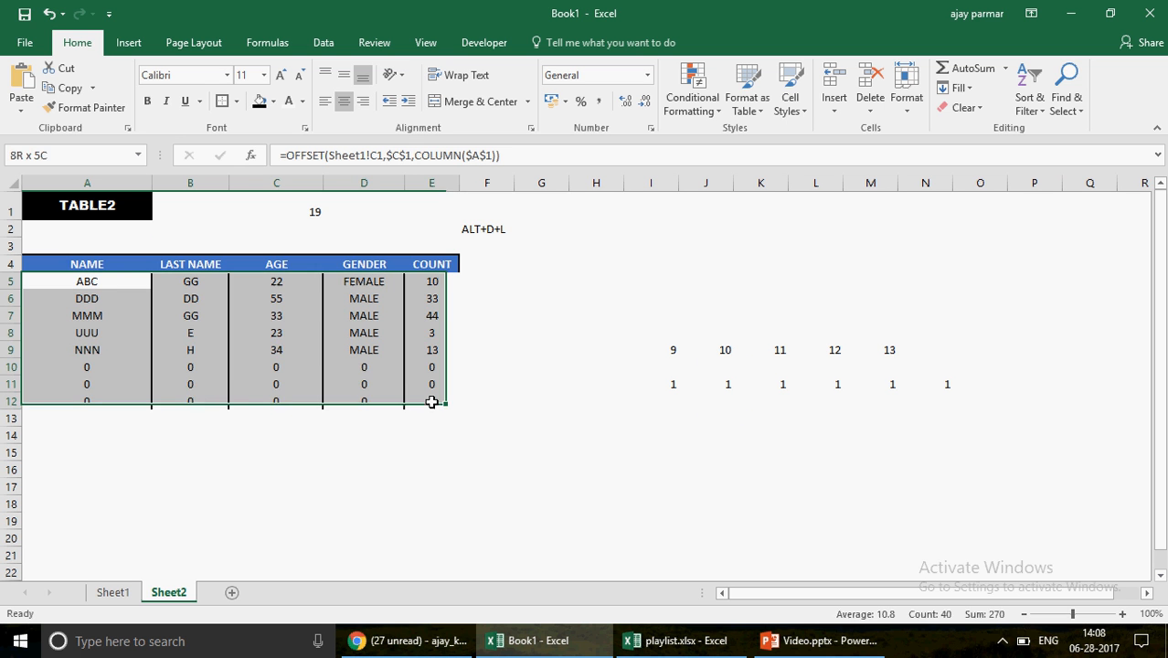
pyautogui.click(225, 102)
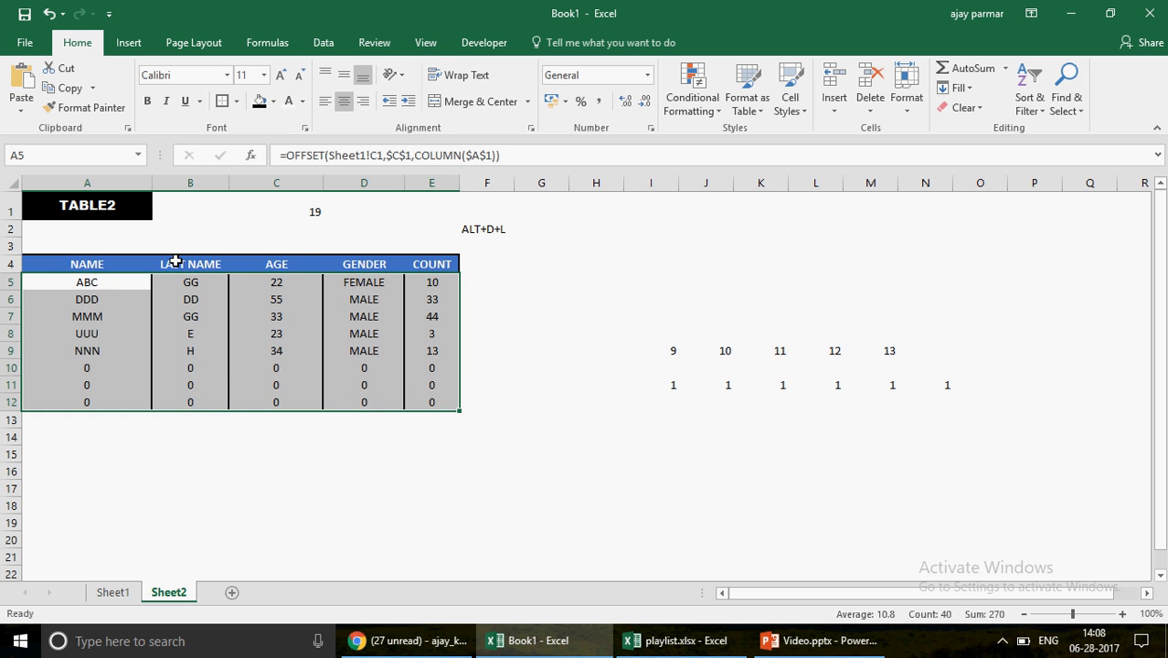
pyautogui.click(126, 283)
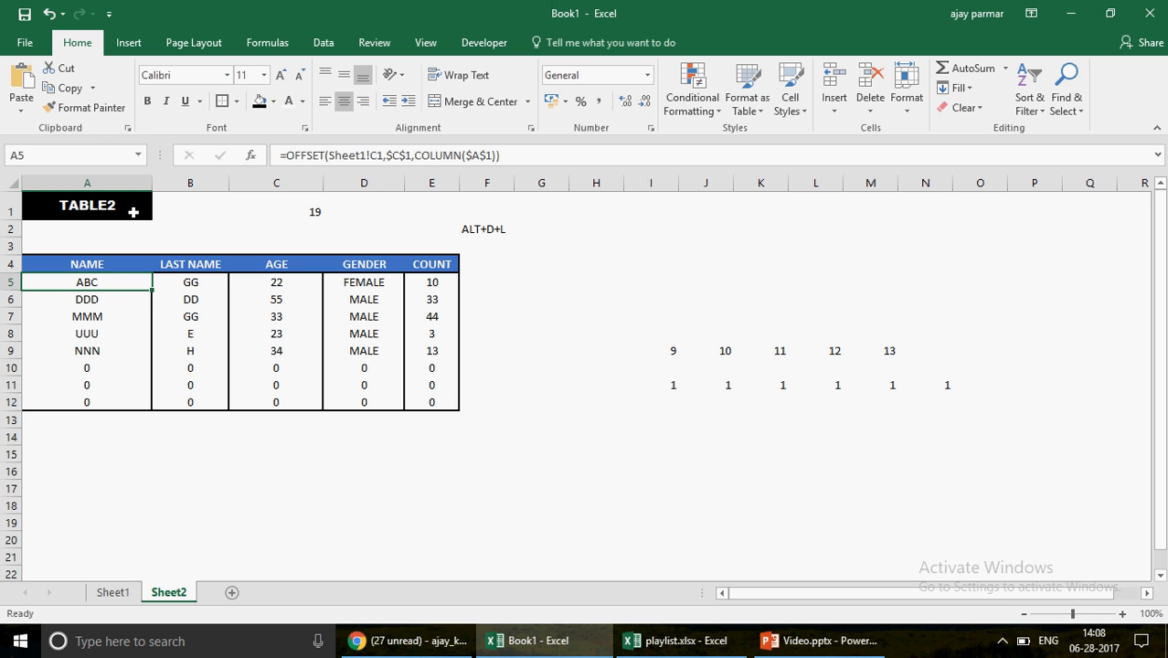
# Step: Compare the MATCH formula in C1 on Sheet2 with the row where TABLE2 starts on Sheet1
pyautogui.click(316, 208)
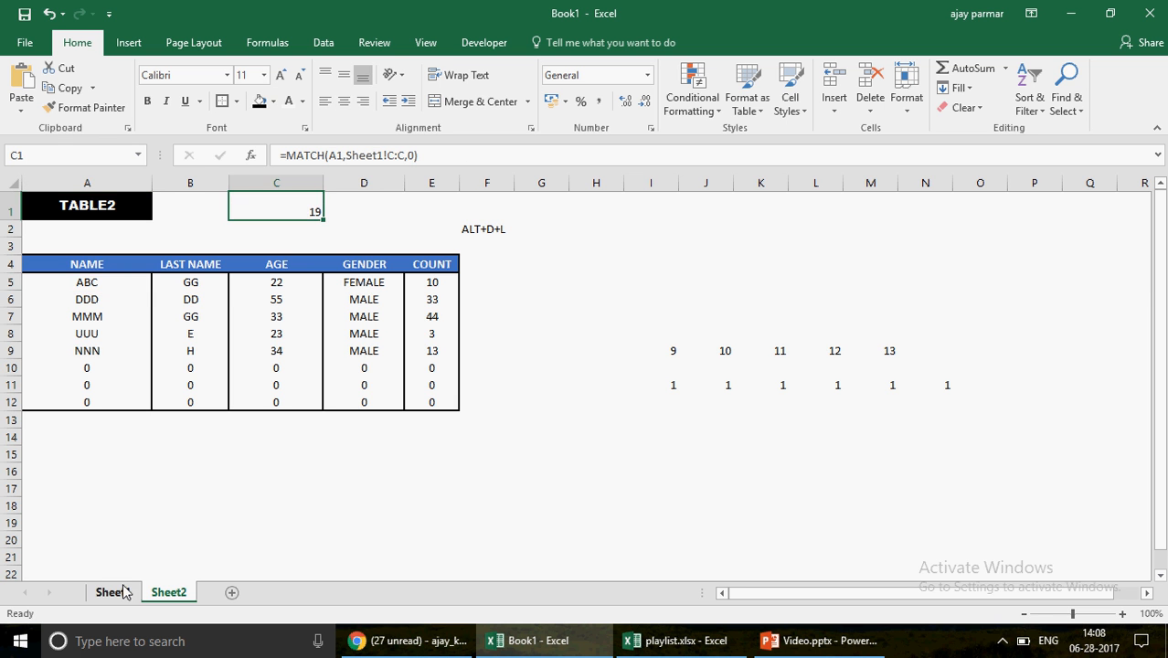
pyautogui.click(110, 593)
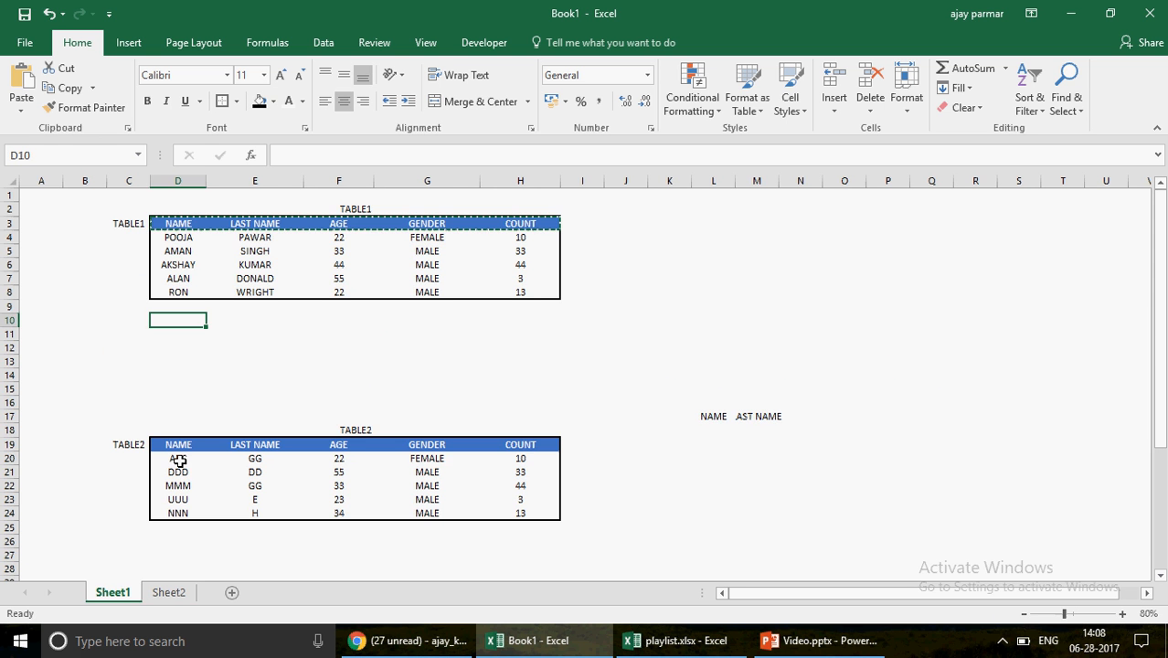
pyautogui.click(168, 592)
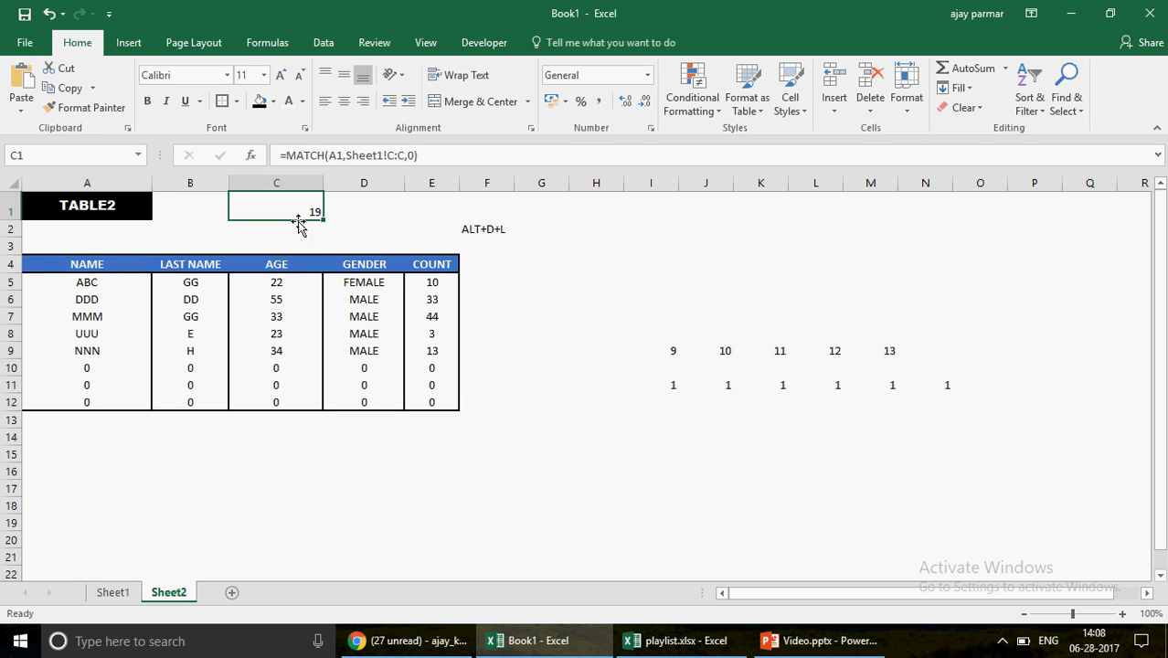
pyautogui.click(135, 211)
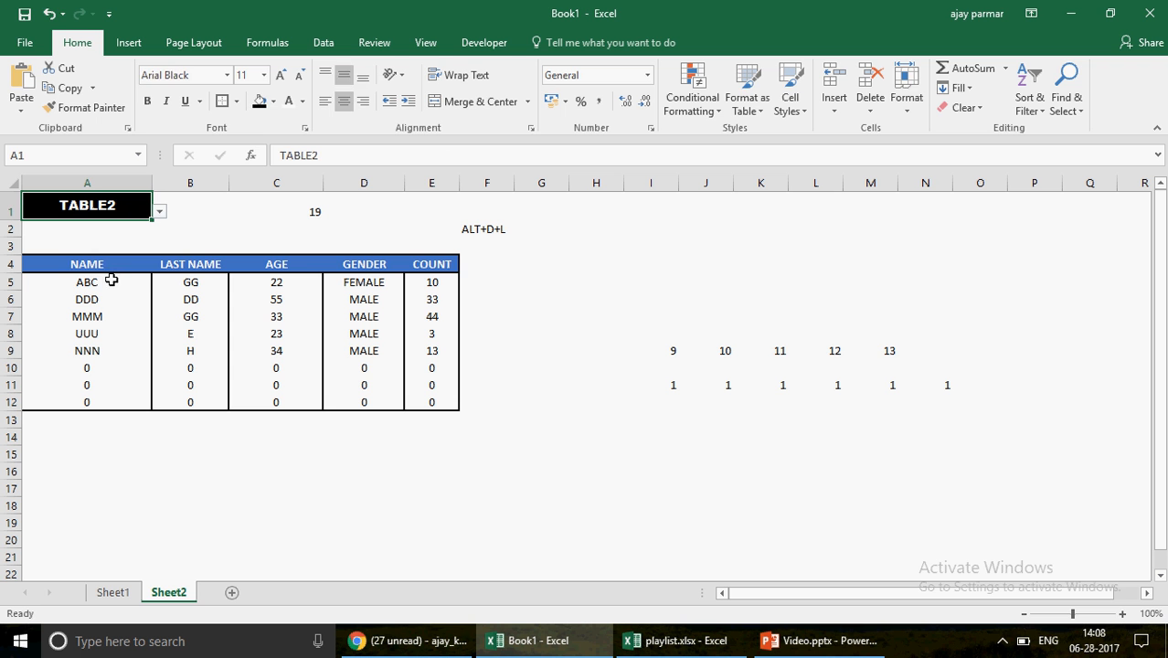
# Step: Wrap the OFFSET formula in A5 in an IF that tests for =0 and returns "" when true
pyautogui.click(110, 280)
pyautogui.click(285, 157)
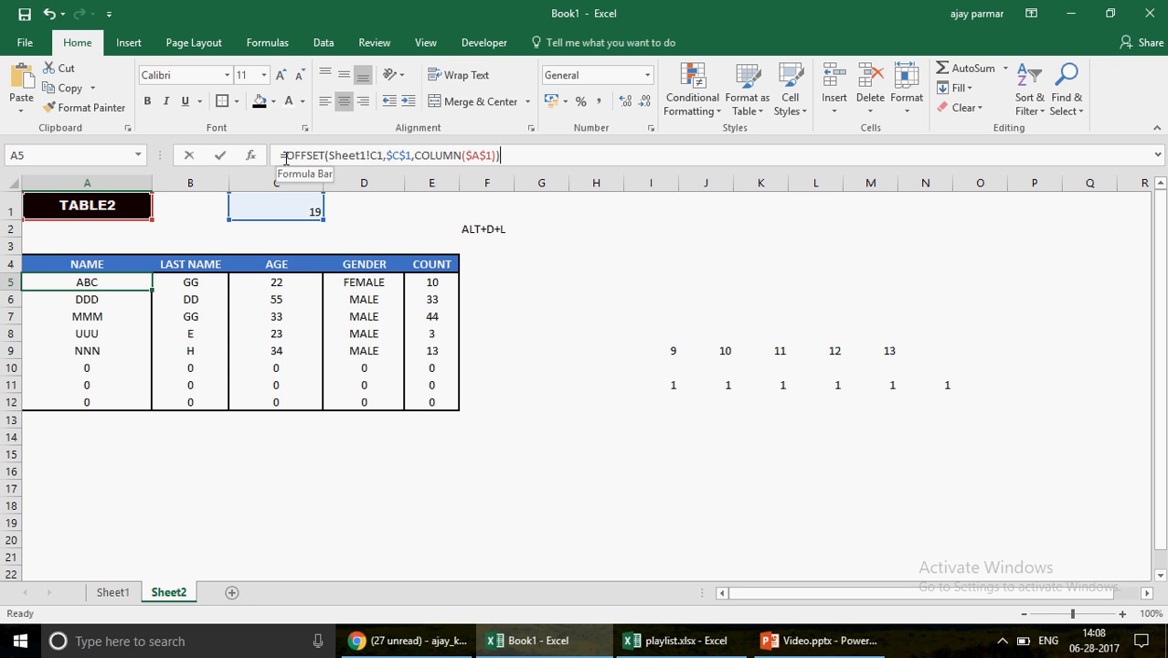
pyautogui.write('IF(')
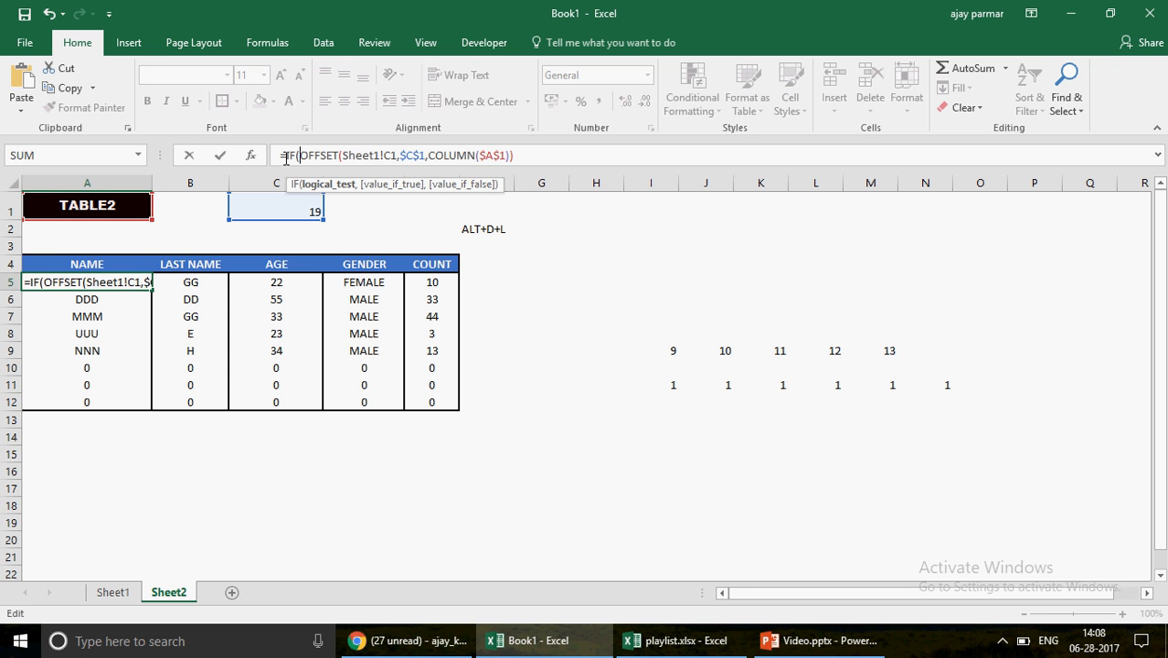
pyautogui.click(575, 151)
pyautogui.write('=')
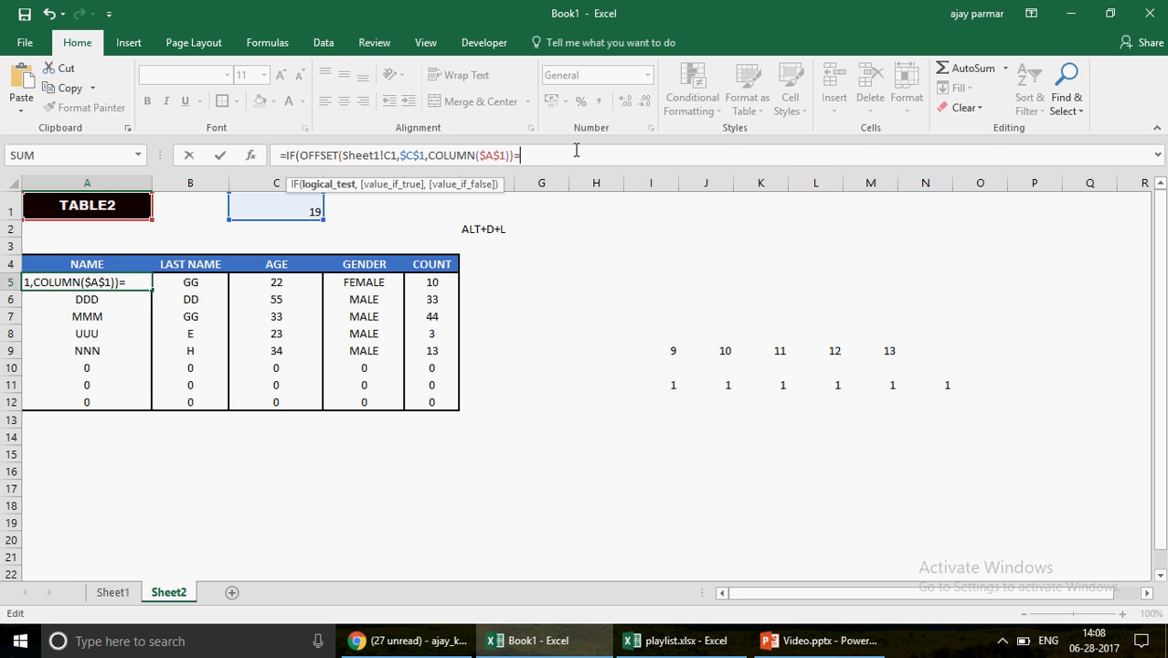
pyautogui.write('0,""')
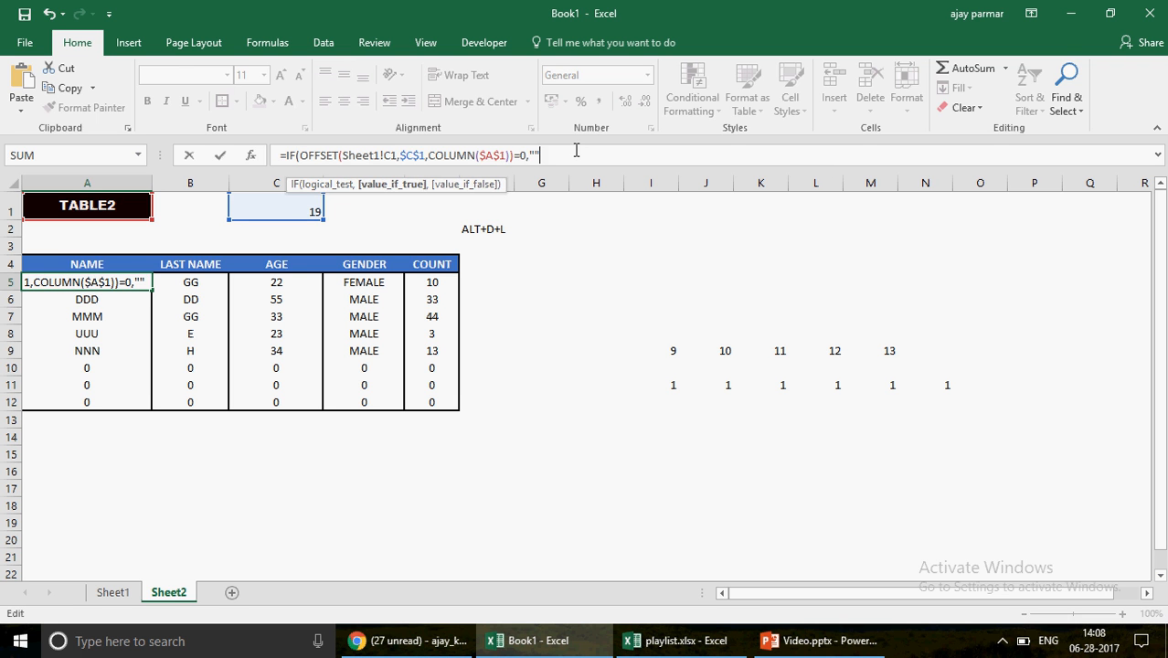
pyautogui.write(',')
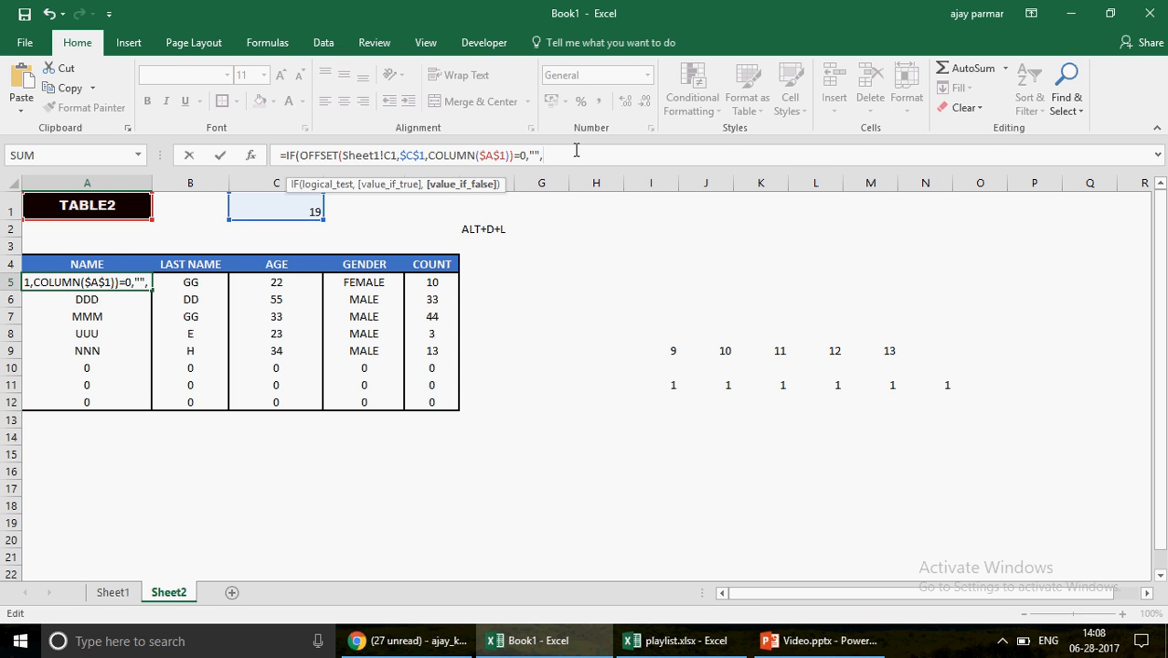
# Step: Complete A5's IF by reusing OFFSET(Sheet1!C1,$C$1,COLUMN($A$1)) as its value-if-false argument, and enter the formula
pyautogui.click(301, 156)
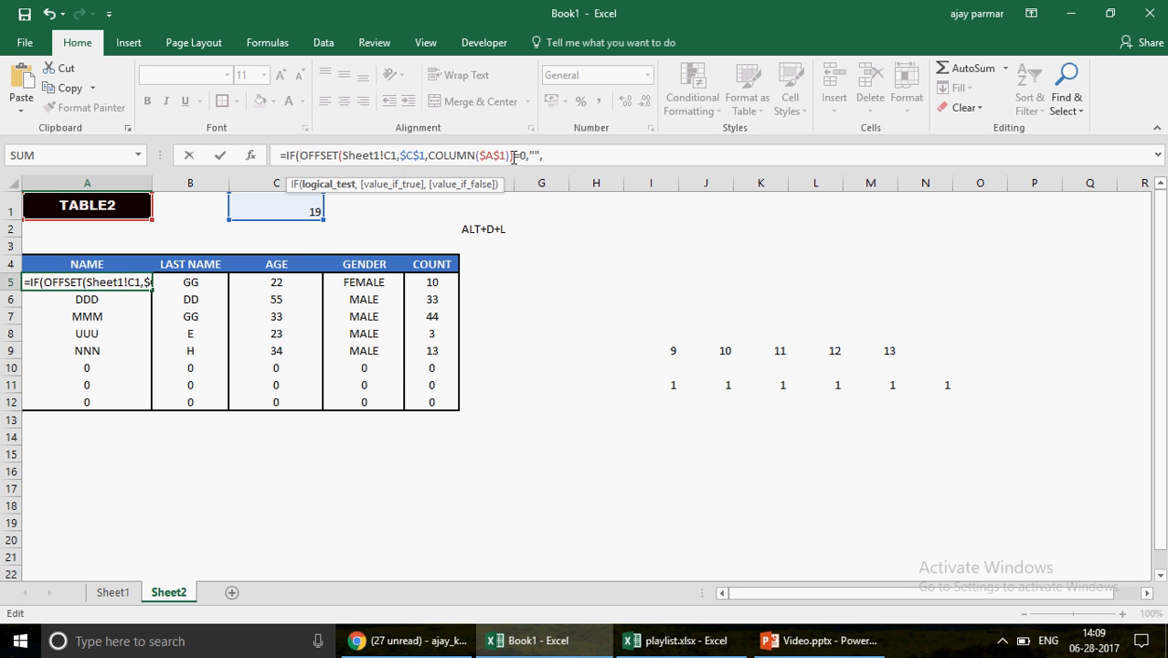
pyautogui.keyDown('shift'); pyautogui.click(513, 156); pyautogui.keyUp('shift')
pyautogui.hotkey('ctrl', 'c')
pyautogui.click(596, 161)
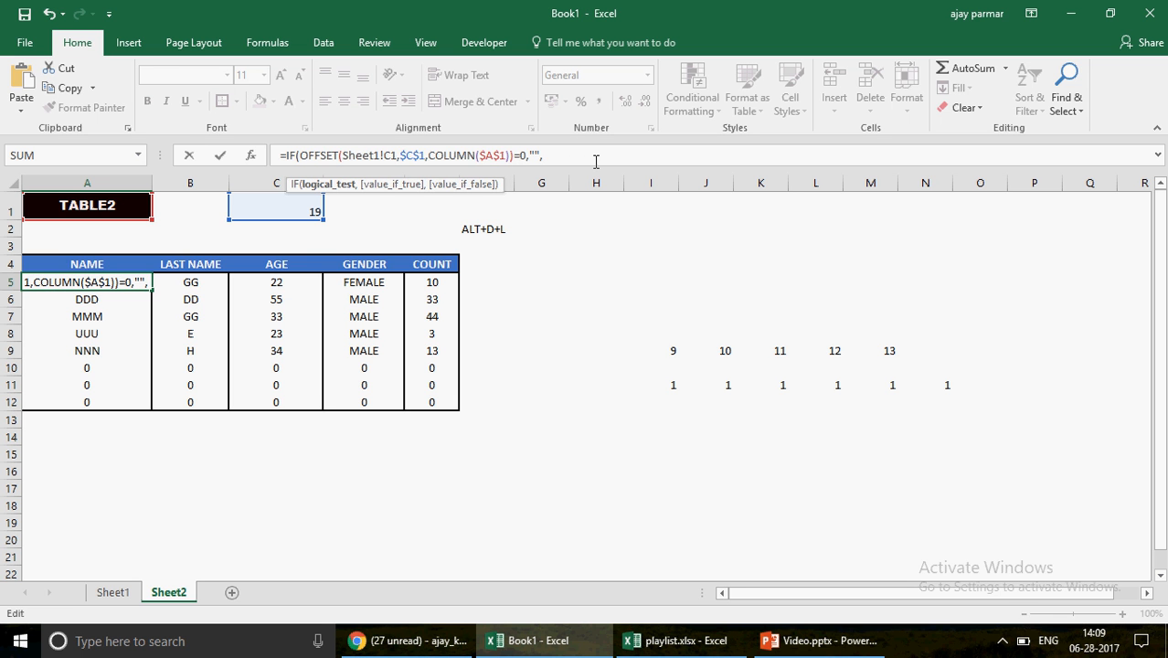
pyautogui.hotkey('ctrl', 'v')
pyautogui.press('Return')
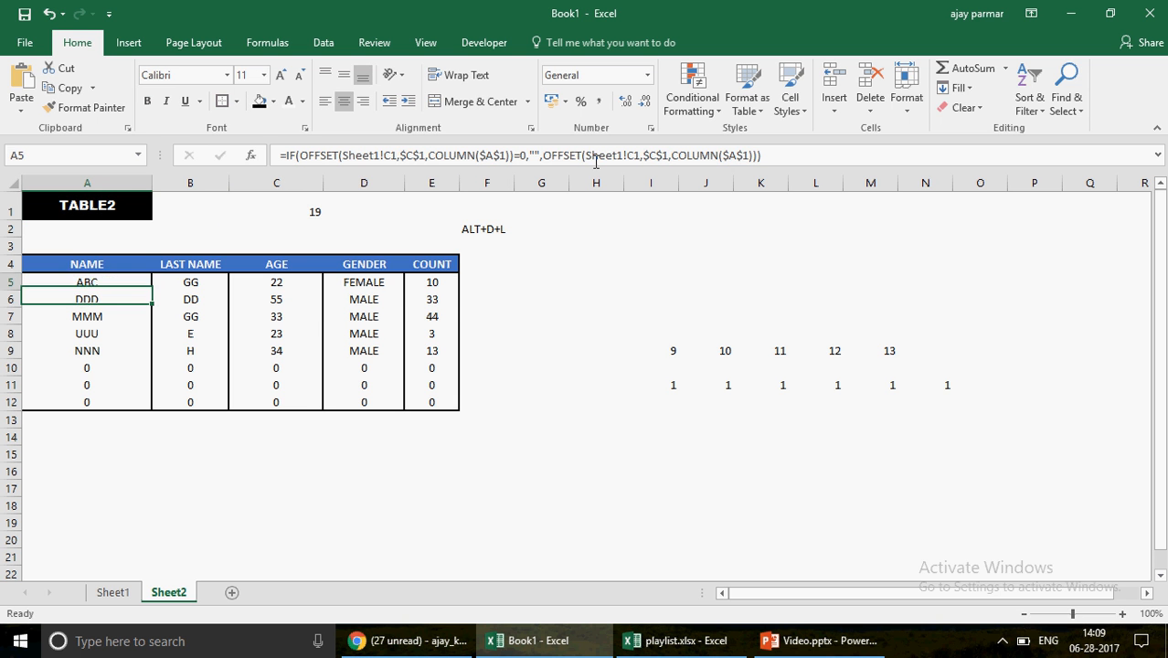
# Step: Fill the IF formula from A5 across the whole result range A5:E12
pyautogui.moveTo(192, 285); pyautogui.dragTo(459, 307)
pyautogui.click(123, 286)
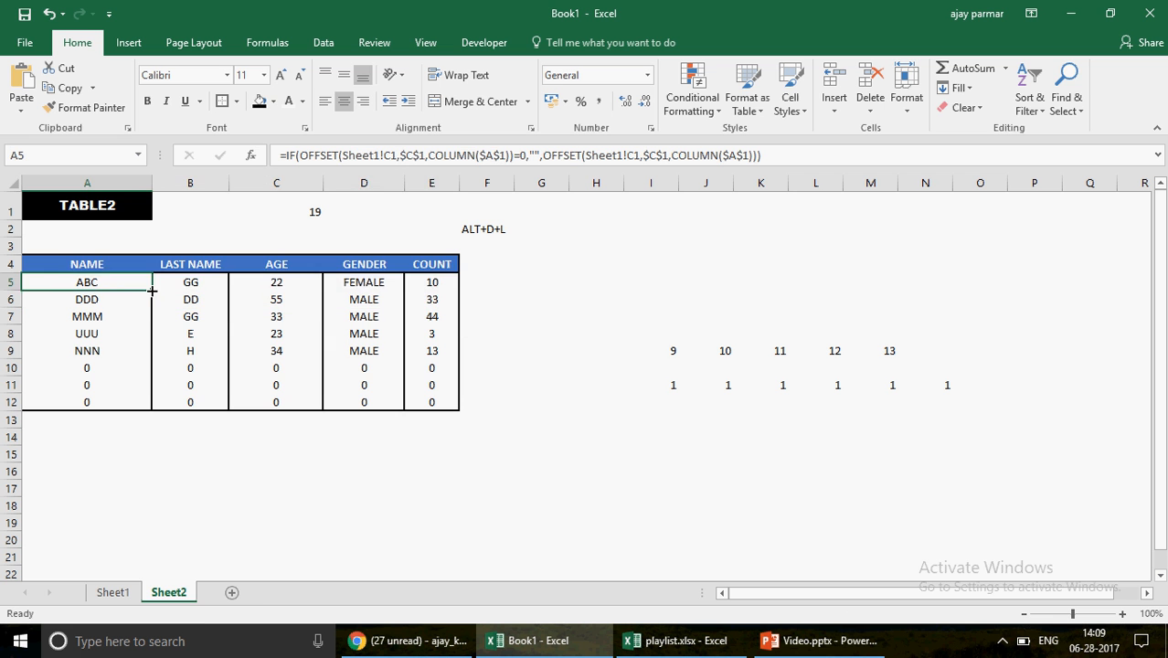
pyautogui.moveTo(151, 290)
pyautogui.mouseDown()
pyautogui.moveTo(459, 287)
pyautogui.moveTo(456, 407)
pyautogui.mouseUp()
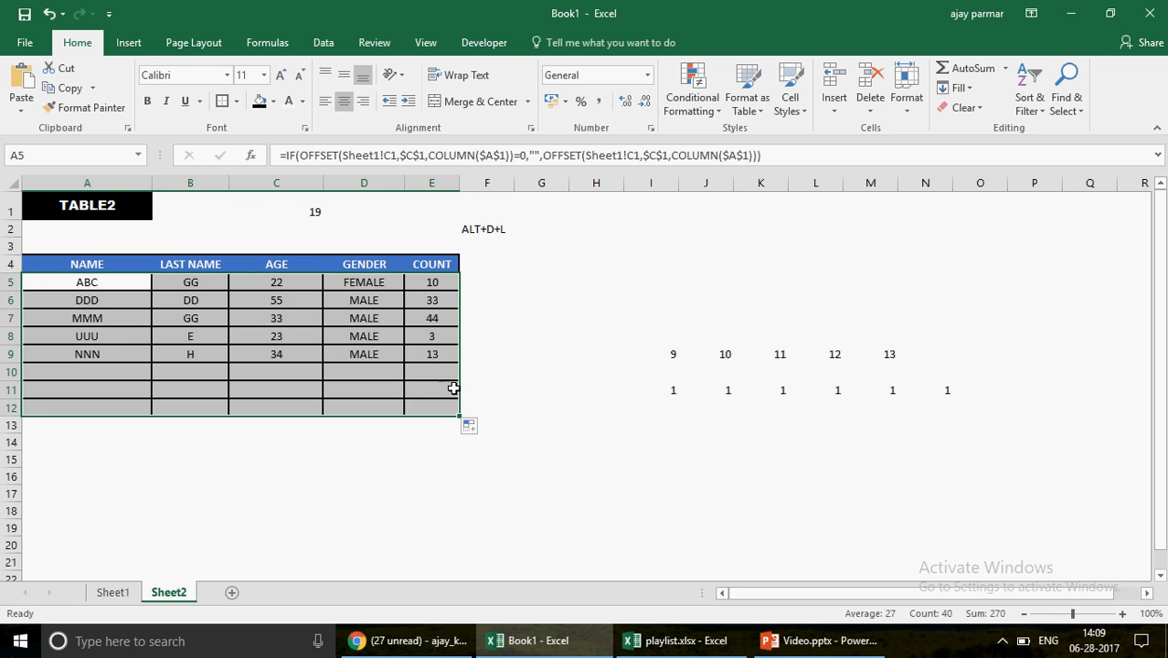
pyautogui.click(52, 283)
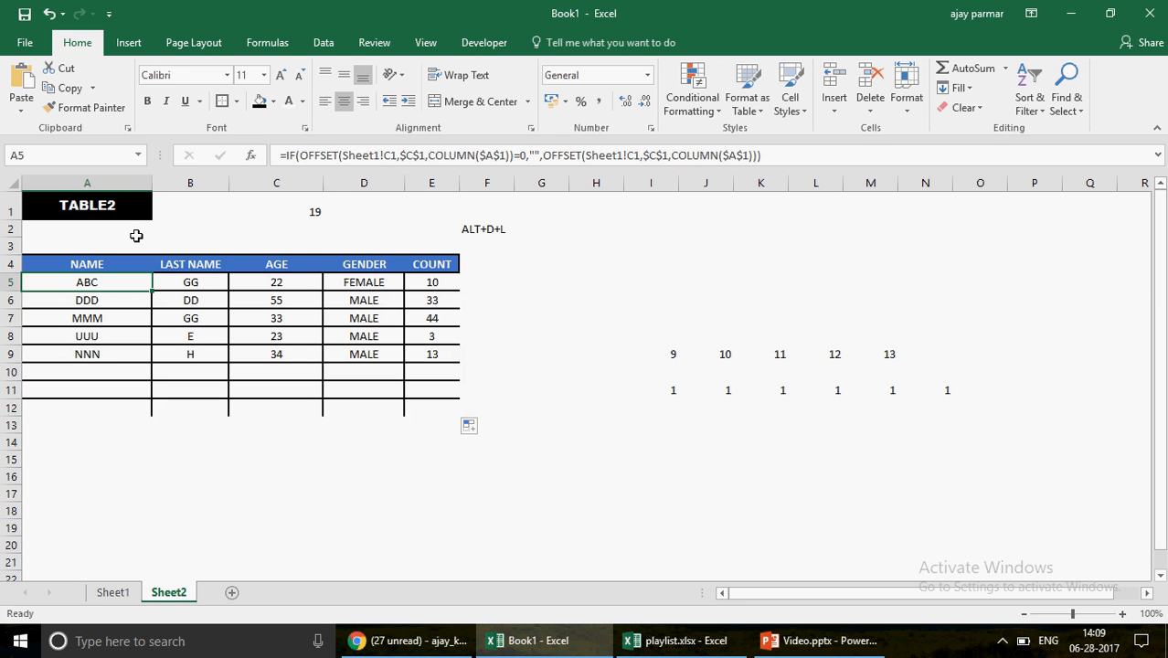
# Step: Test the table selector in A1 by choosing TABLE3, TABLE2 and finally TABLE1
pyautogui.click(146, 206)
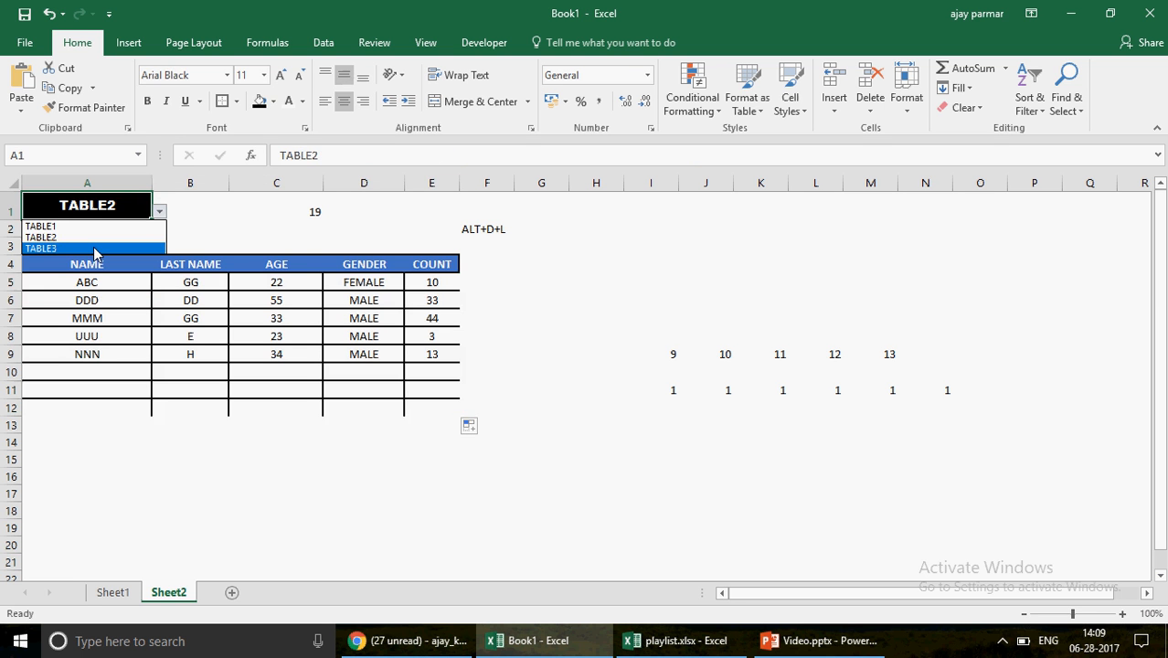
pyautogui.click(95, 250)
pyautogui.click(107, 241)
pyautogui.press('Up')
pyautogui.press('Up')
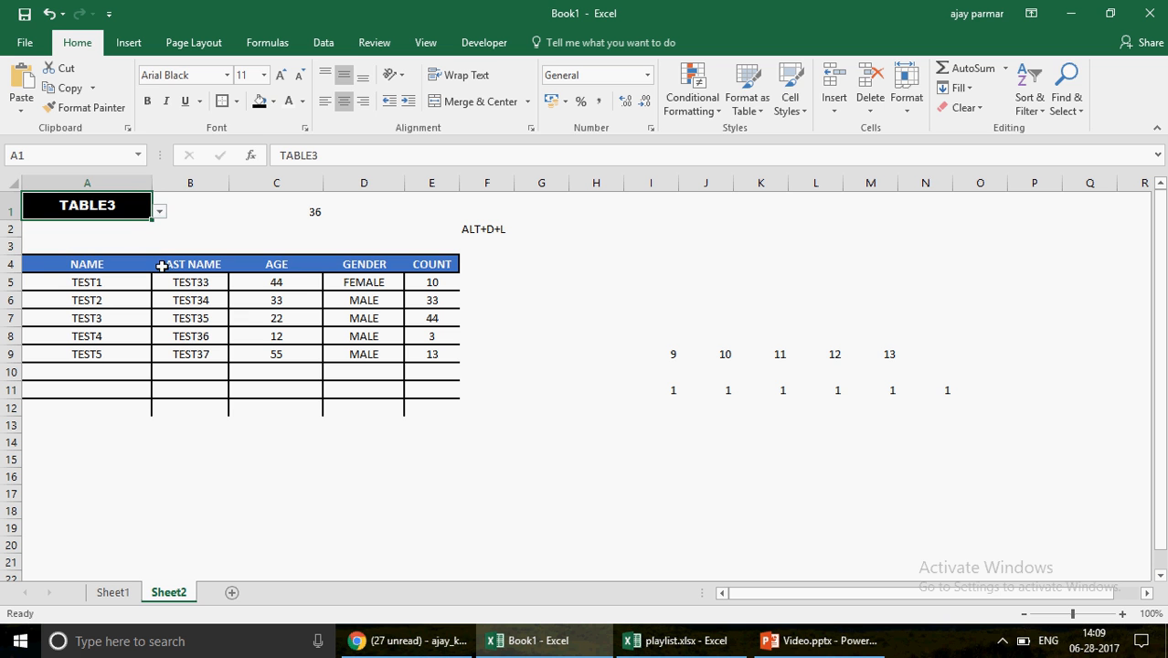
pyautogui.click(159, 212)
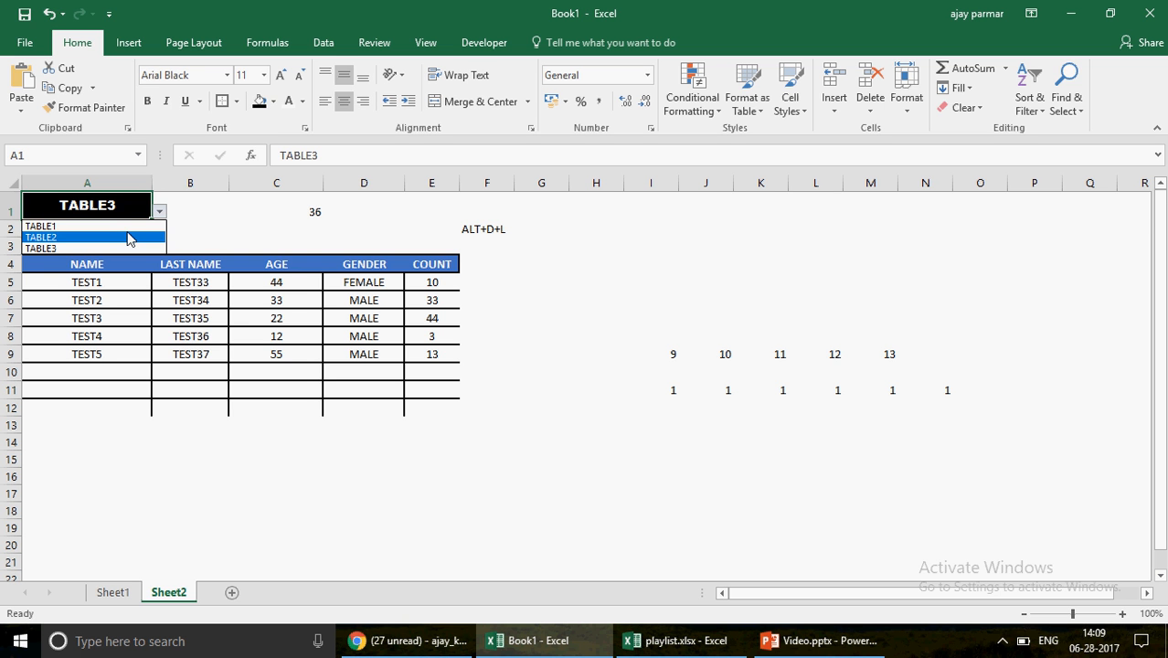
pyautogui.click(128, 238)
pyautogui.click(159, 212)
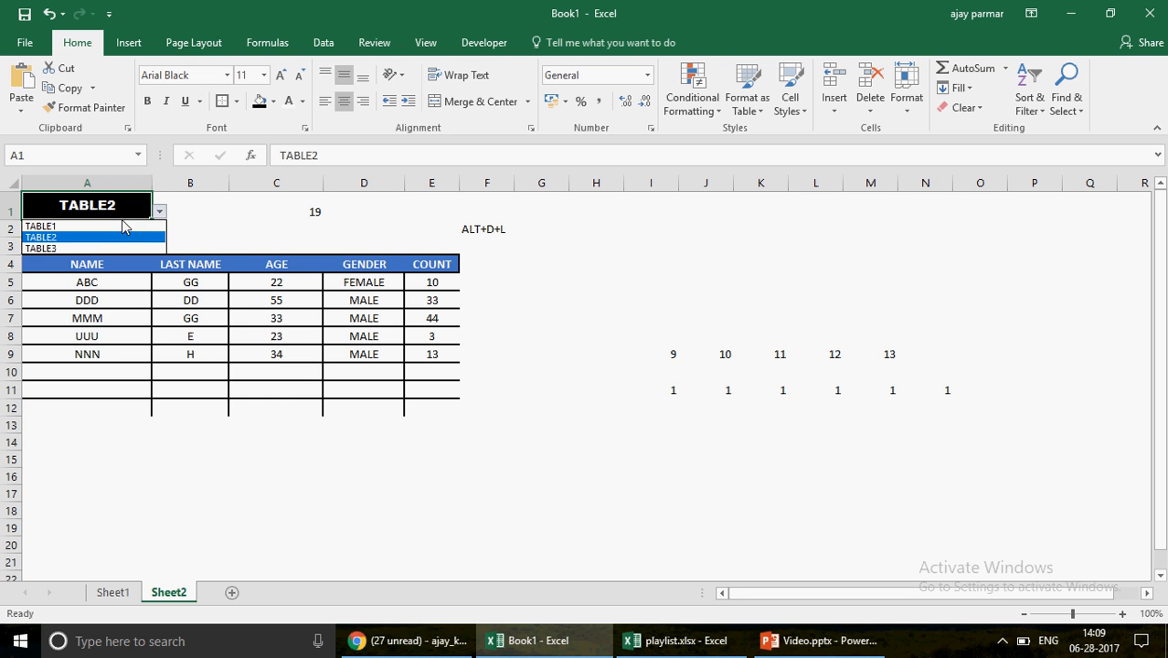
pyautogui.click(121, 226)
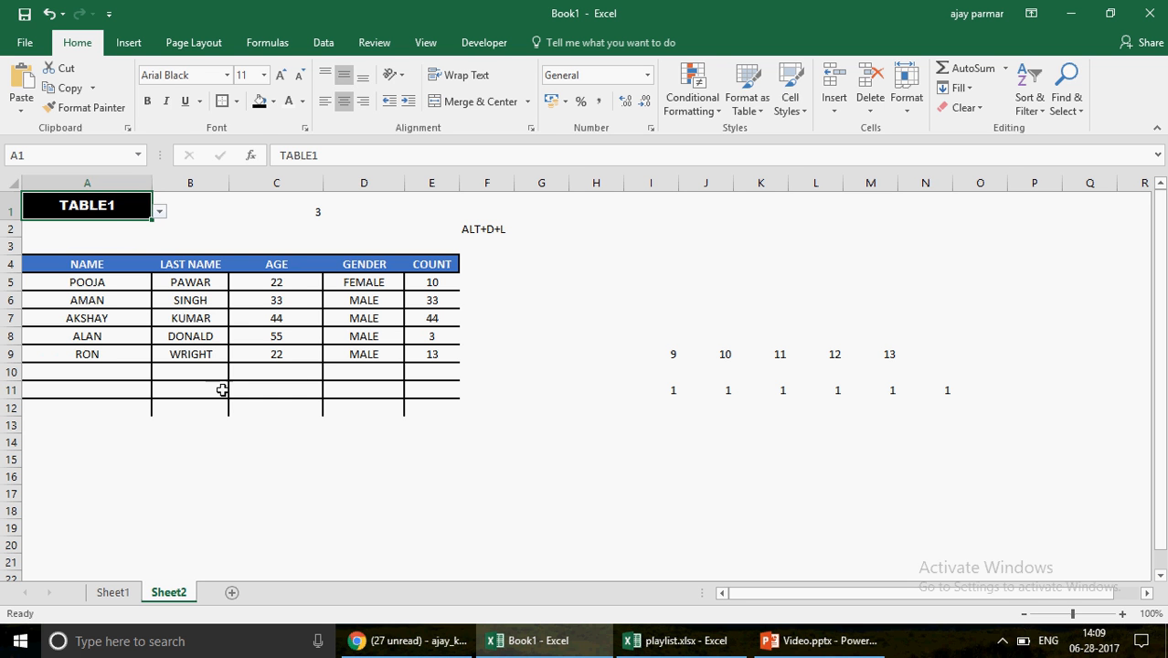
# Step: Review the result formulas in A5, A8 and A6, and check the Query Sheet e-mail request in Chrome
pyautogui.click(120, 284)
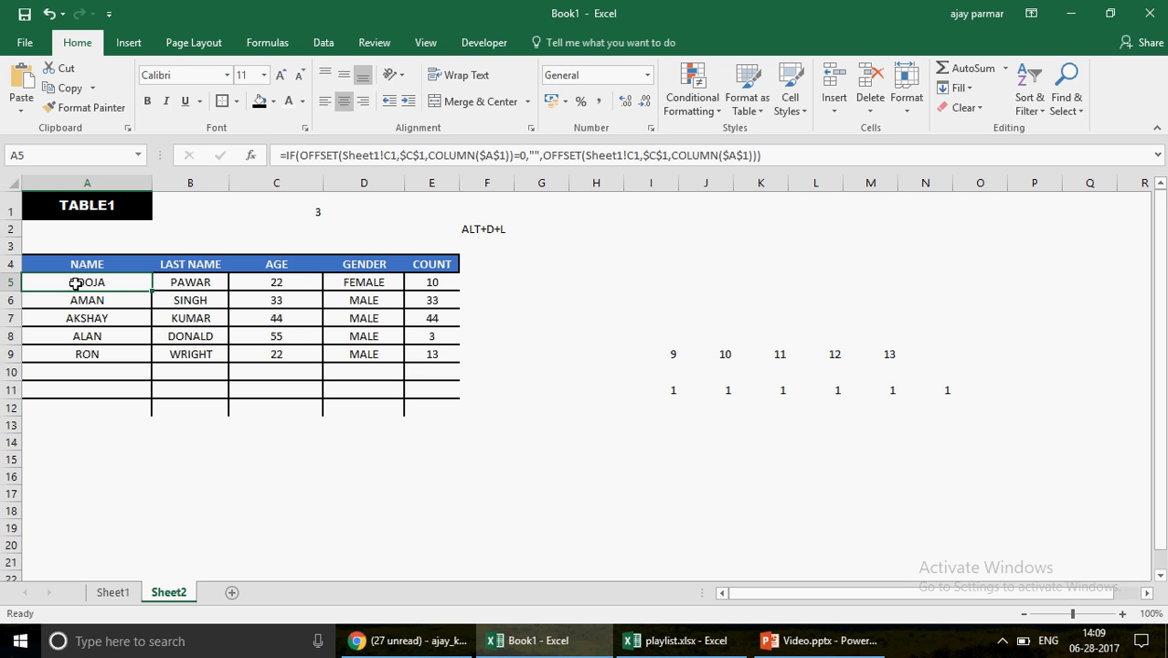
pyautogui.click(88, 337)
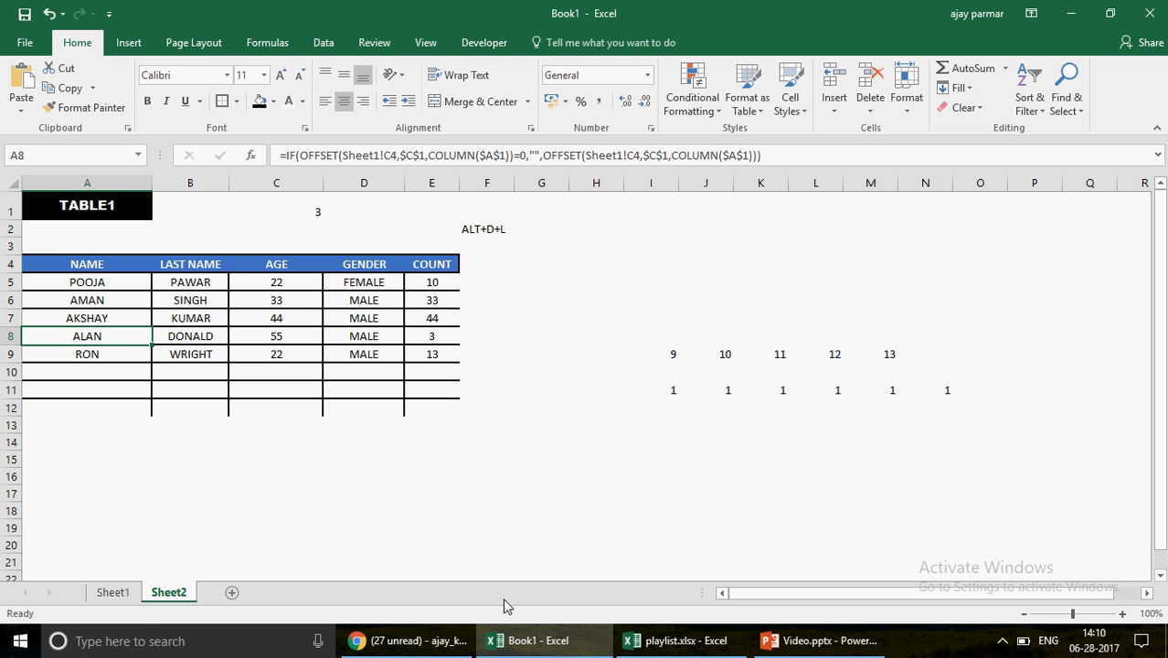
pyautogui.click(442, 641)
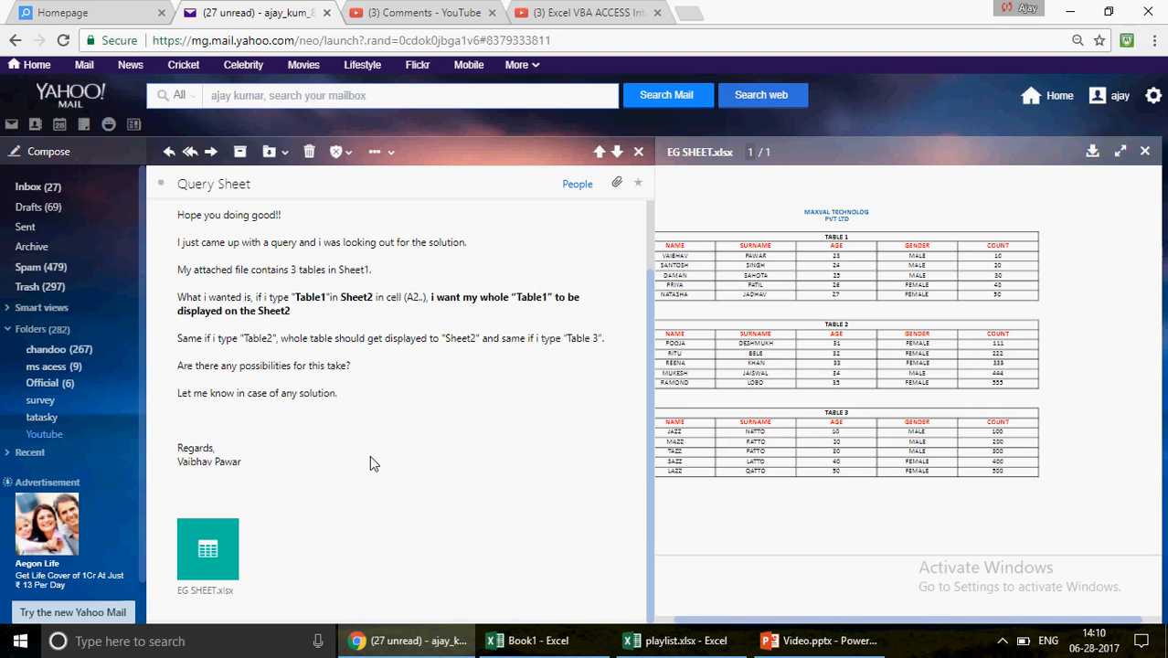
pyautogui.hotkey('alt', 'Tab')
pyautogui.click(94, 304)
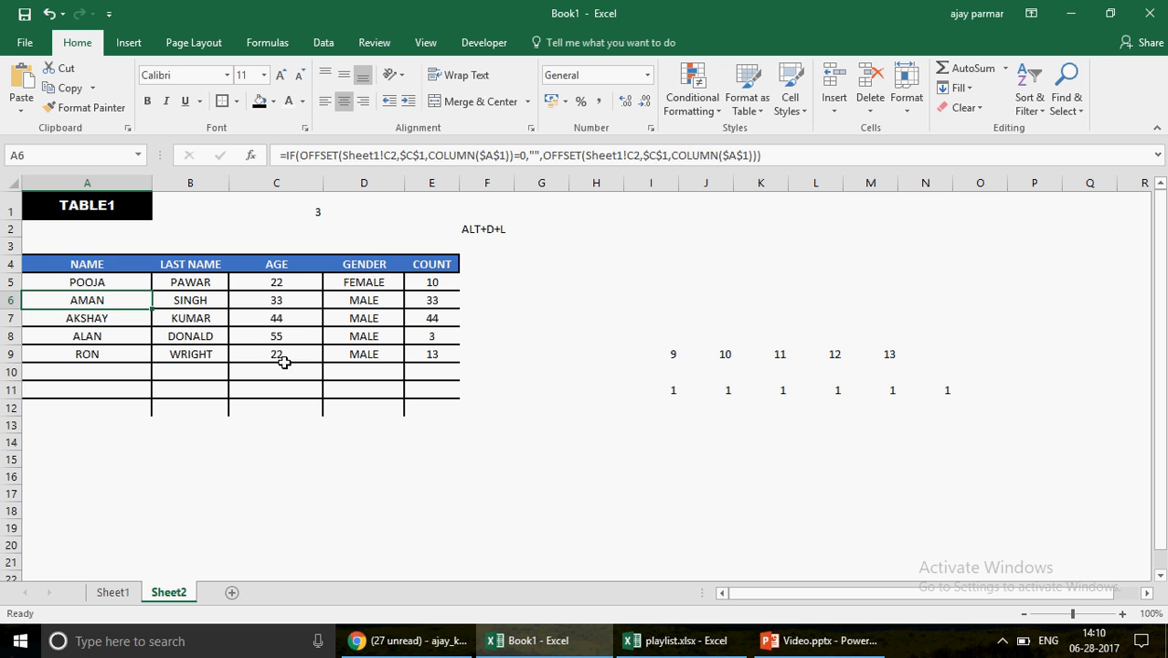
# Step: Make the NAME header in A4 bold like the LAST NAME header beside it
pyautogui.click(122, 272)
pyautogui.click(197, 263)
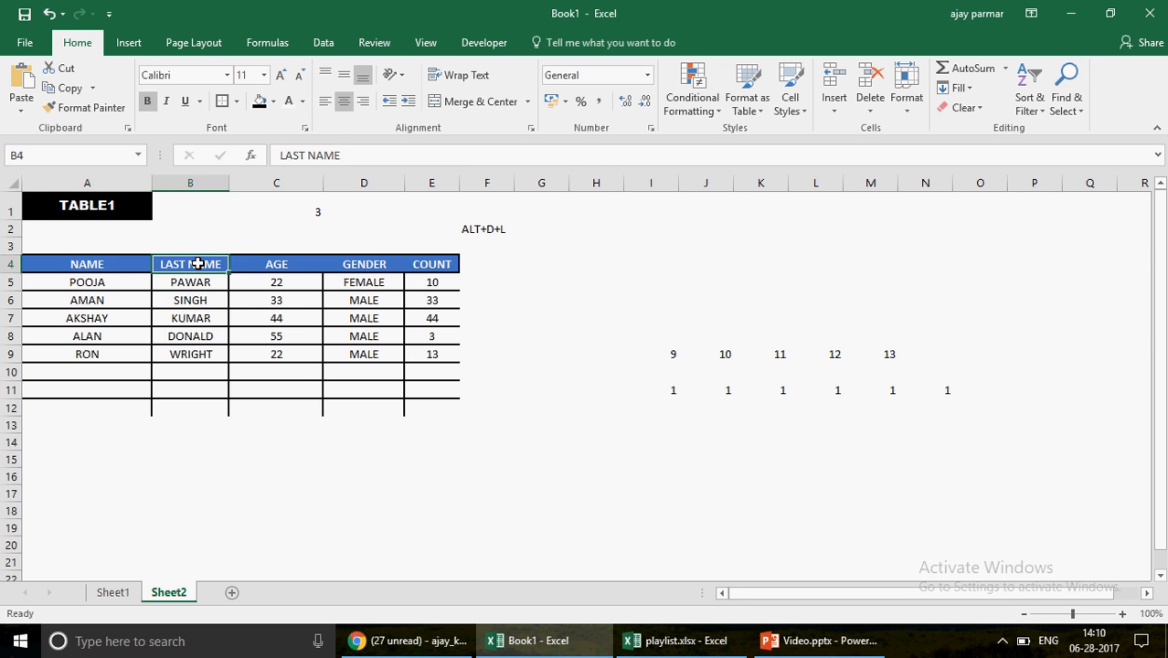
pyautogui.press('Left')
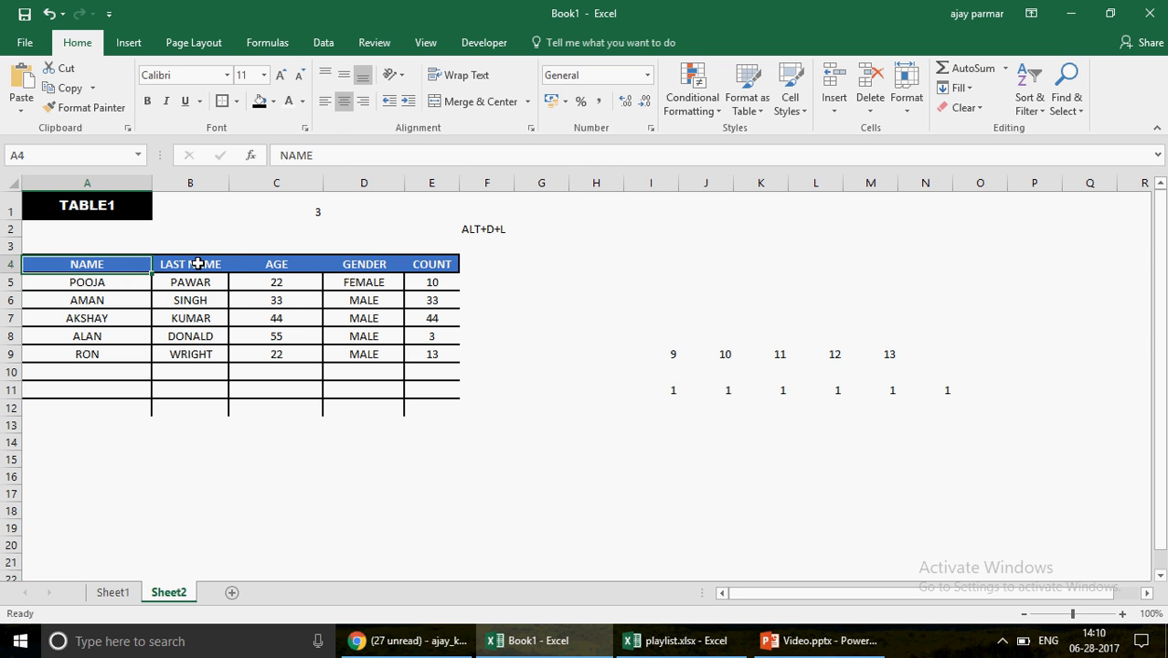
pyautogui.hotkey('ctrl', 'b')
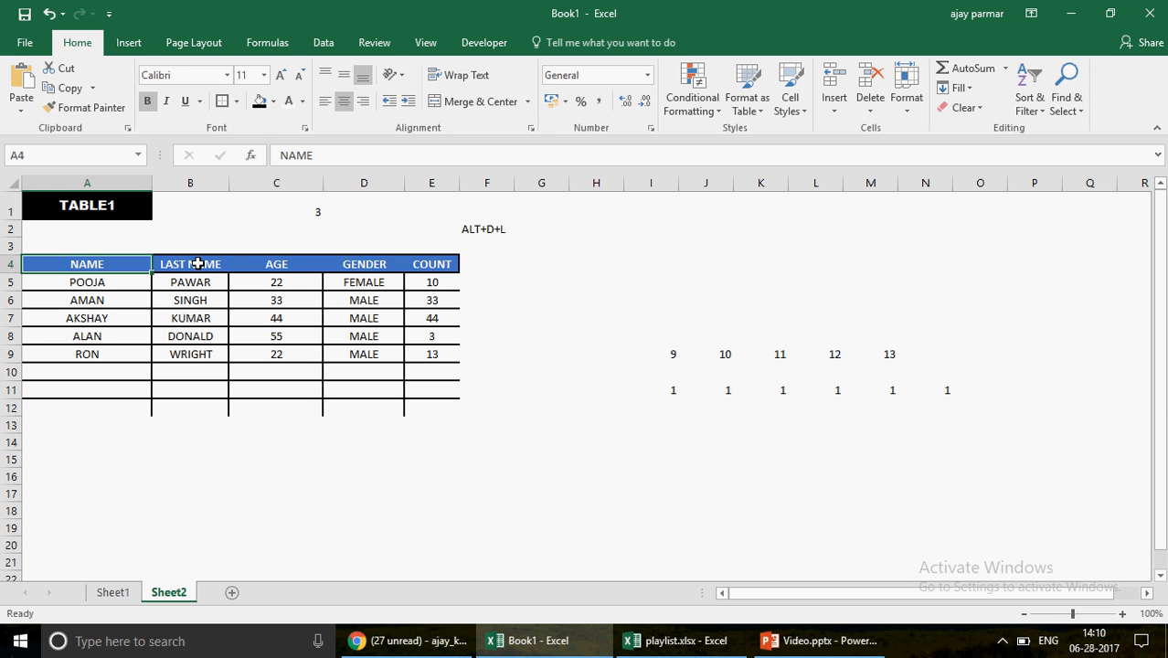